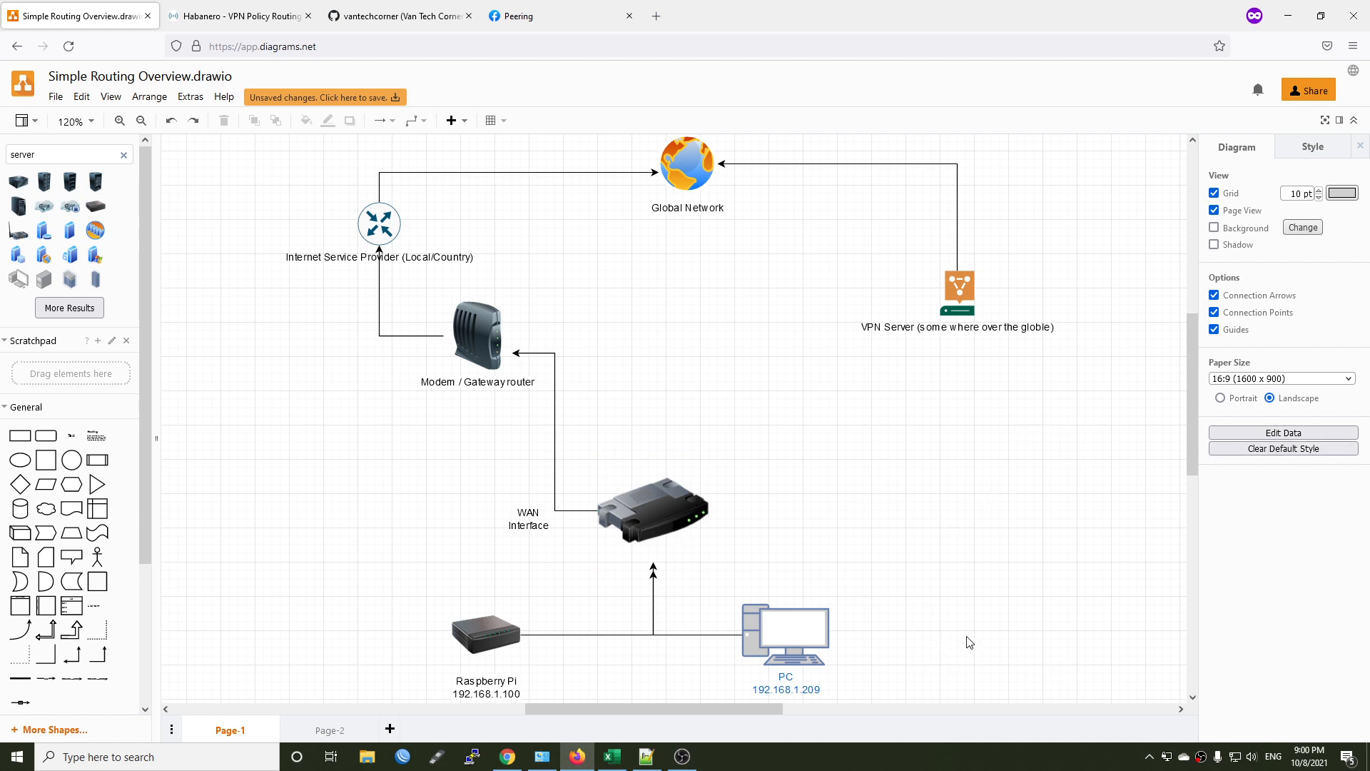
# Examine the router, the Raspberry Pi and PC group, the WAN interface label and the internet service provider in the diagram.
pyautogui.click(639, 508)
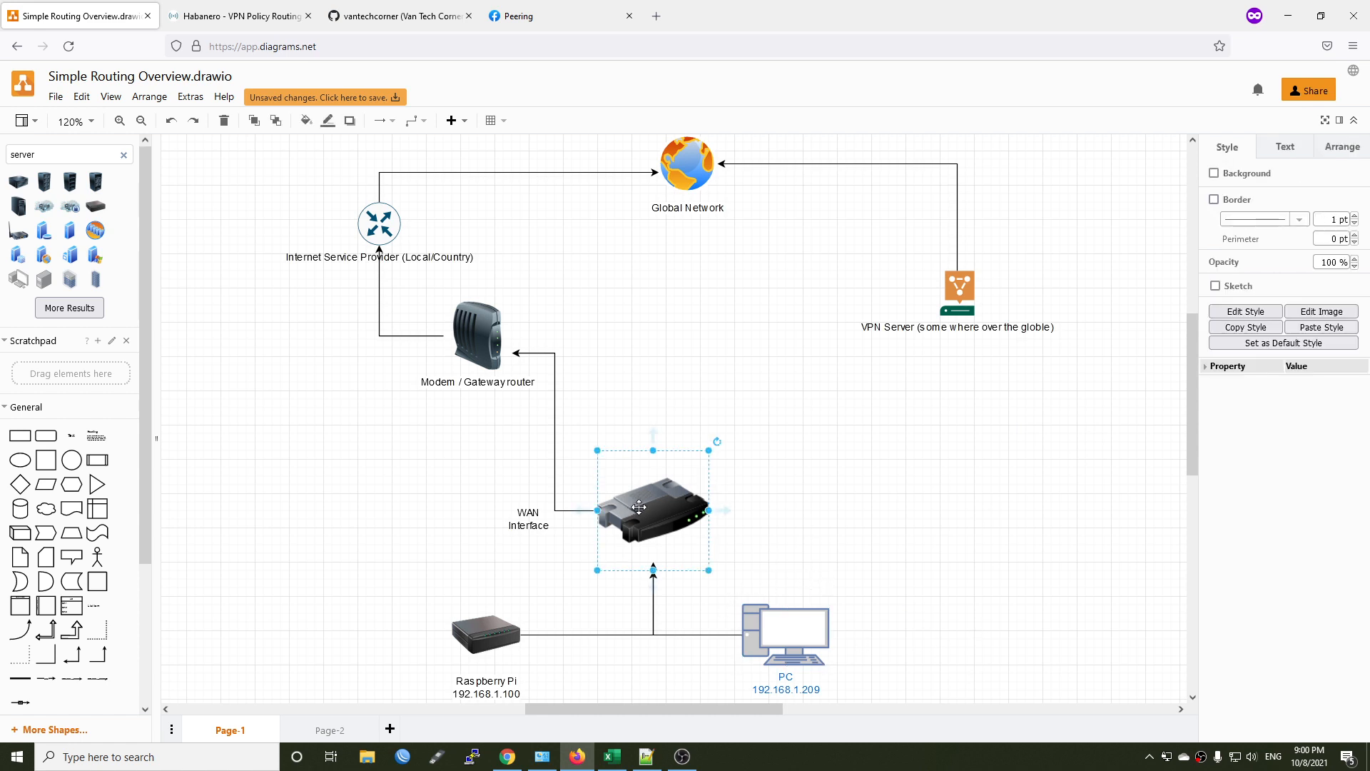
pyautogui.click(996, 557)
pyautogui.moveTo(405, 576); pyautogui.dragTo(905, 683)
pyautogui.click(555, 687)
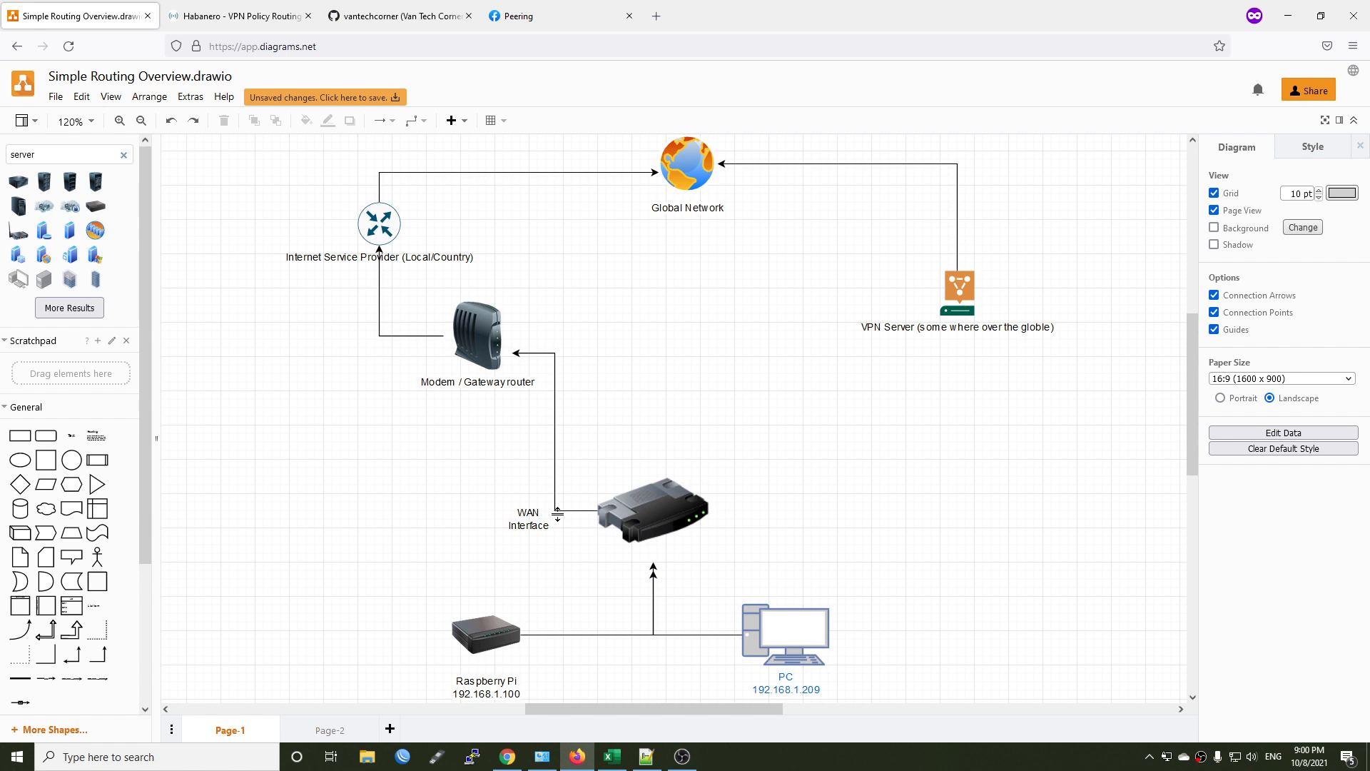
pyautogui.doubleClick(532, 520)
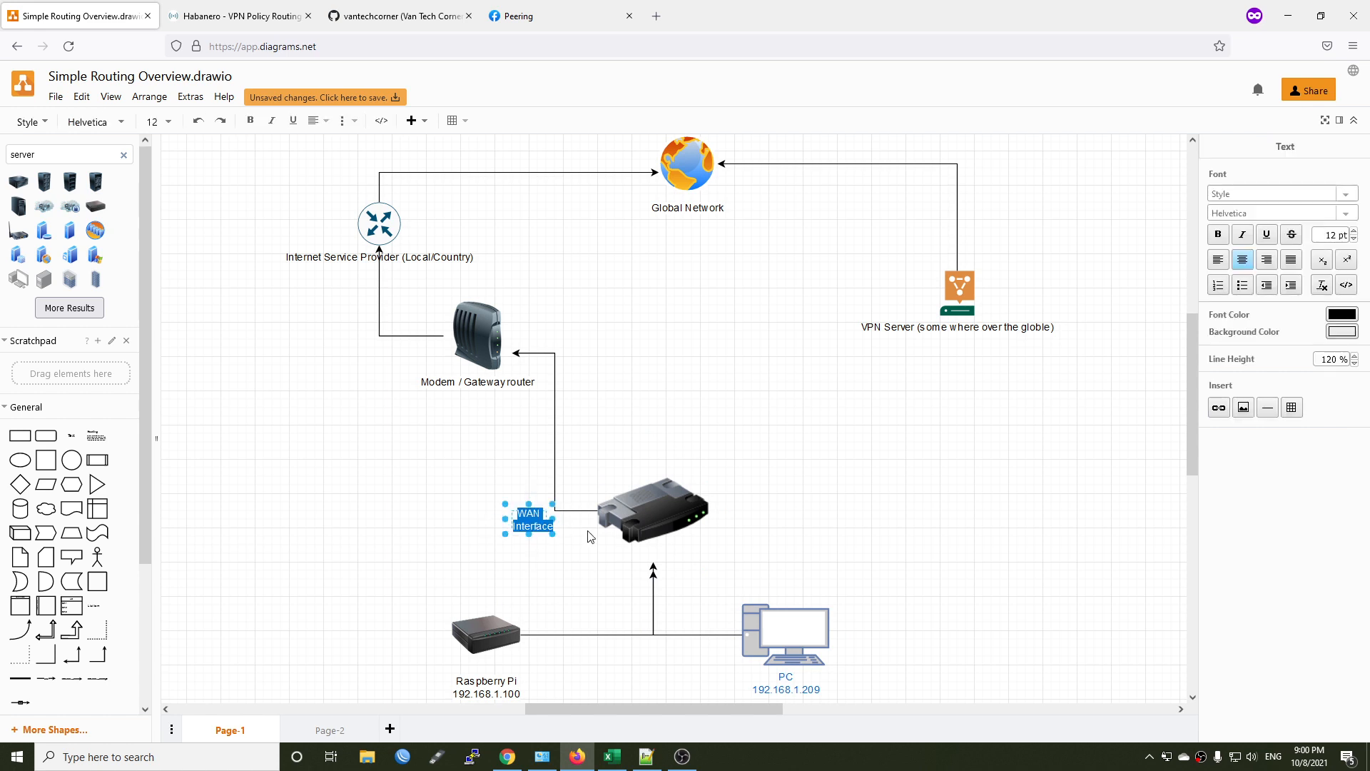
pyautogui.click(630, 424)
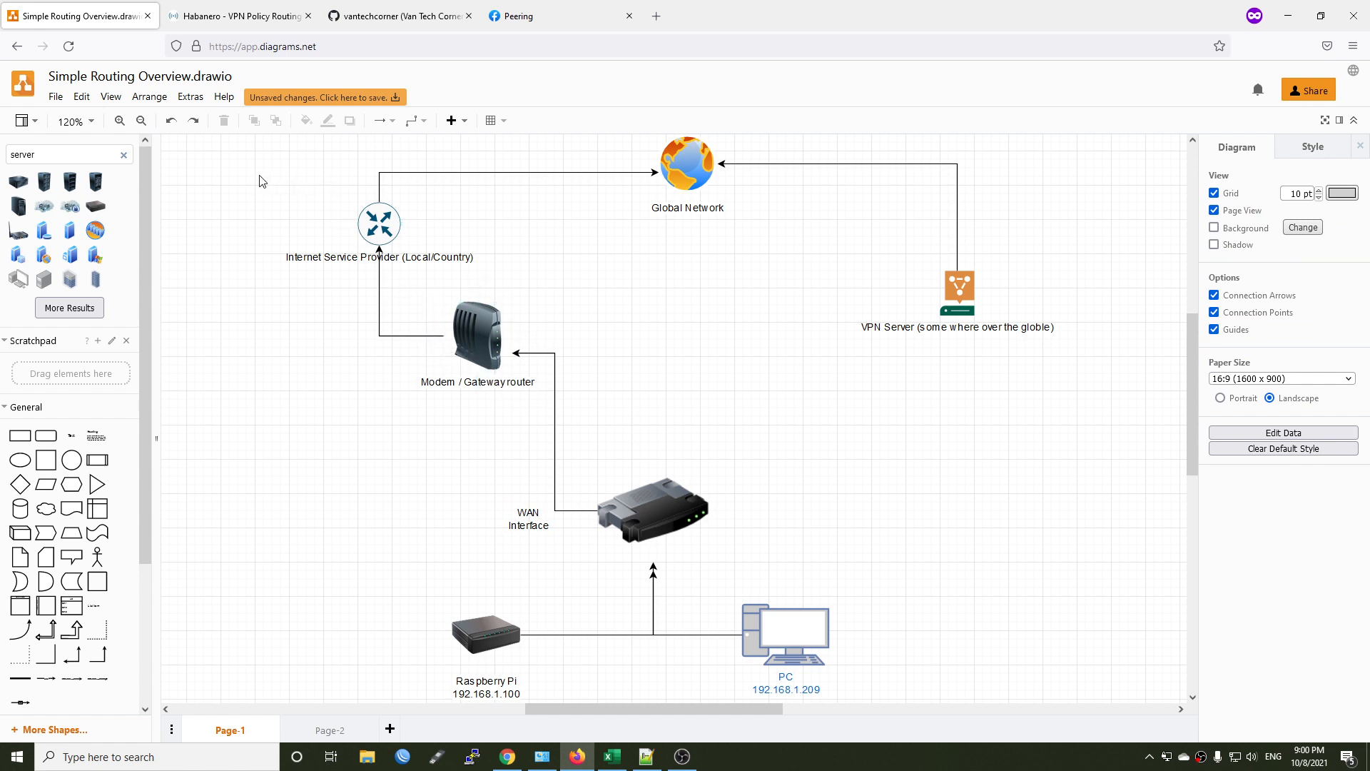
pyautogui.moveTo(252, 161); pyautogui.dragTo(476, 273)
pyautogui.click(597, 273)
# Draw a connector from the right side of the router to the bottom of the VPN server.
pyautogui.moveTo(694, 518)
pyautogui.moveTo(717, 511); pyautogui.dragTo(964, 314)
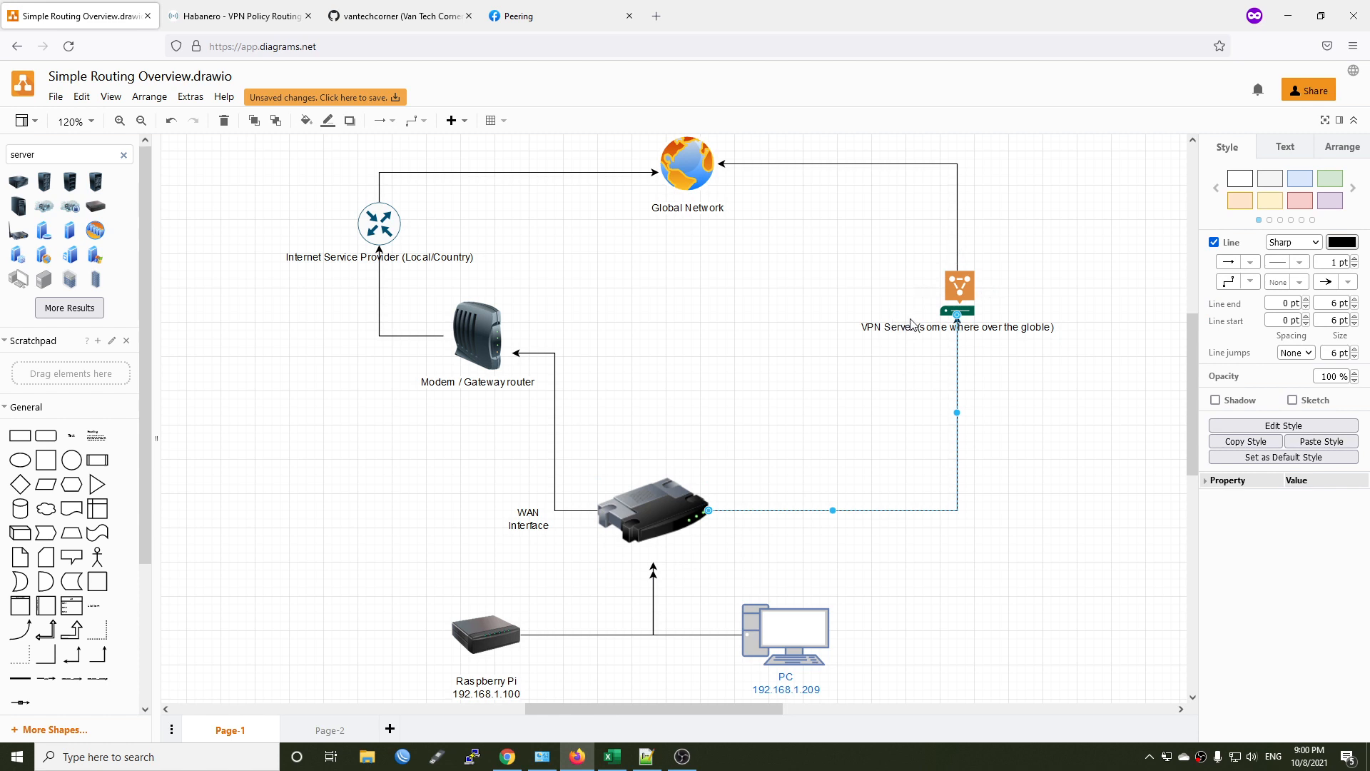
pyautogui.click(1029, 368)
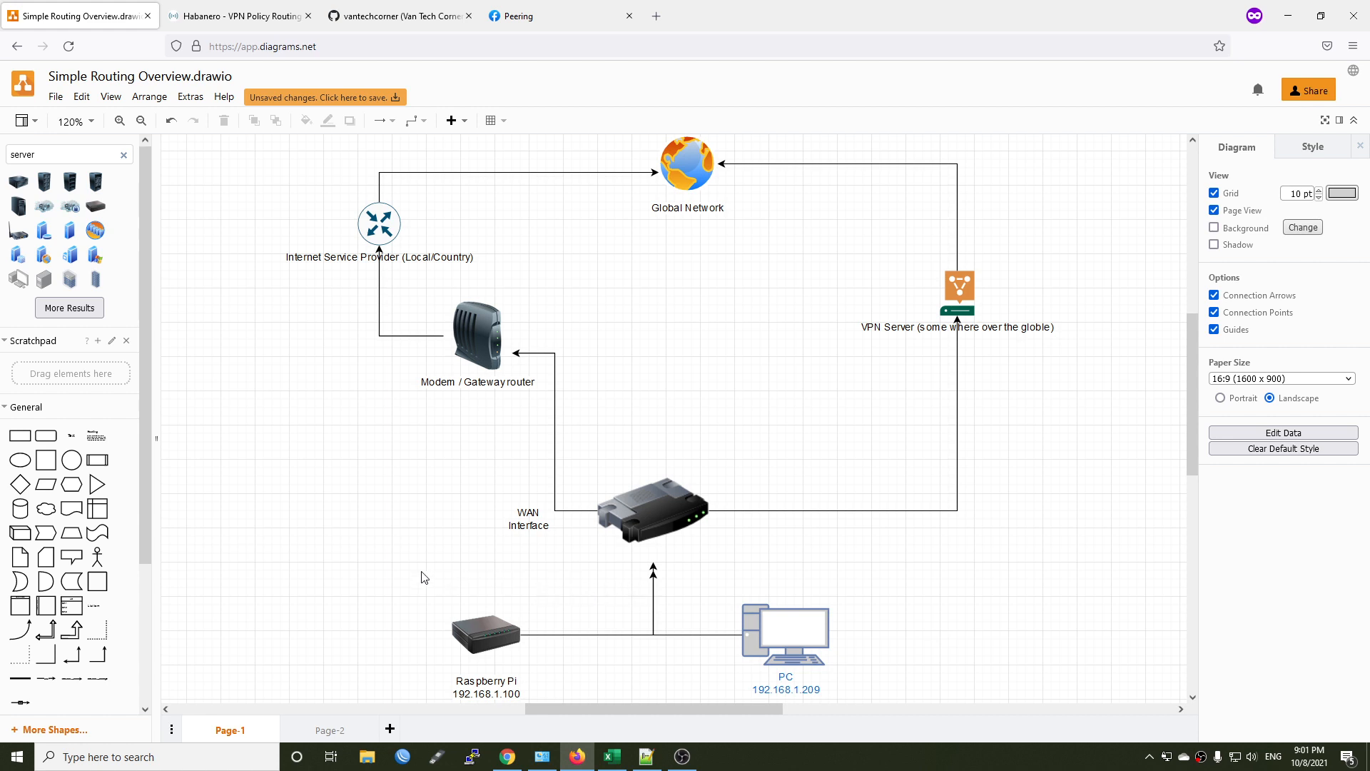
# Examine the Raspberry Pi and PC group and the VPN server in the diagram.
pyautogui.moveTo(426, 560); pyautogui.dragTo(898, 707)
pyautogui.click(885, 654)
pyautogui.moveTo(881, 234); pyautogui.dragTo(1049, 389)
pyautogui.click(1015, 289)
# Switch to the Habanero router's LuCI page and review the WG interface's peer settings, especially Route Allowed IPs.
pyautogui.hotkey('ctrl', 'Tab')
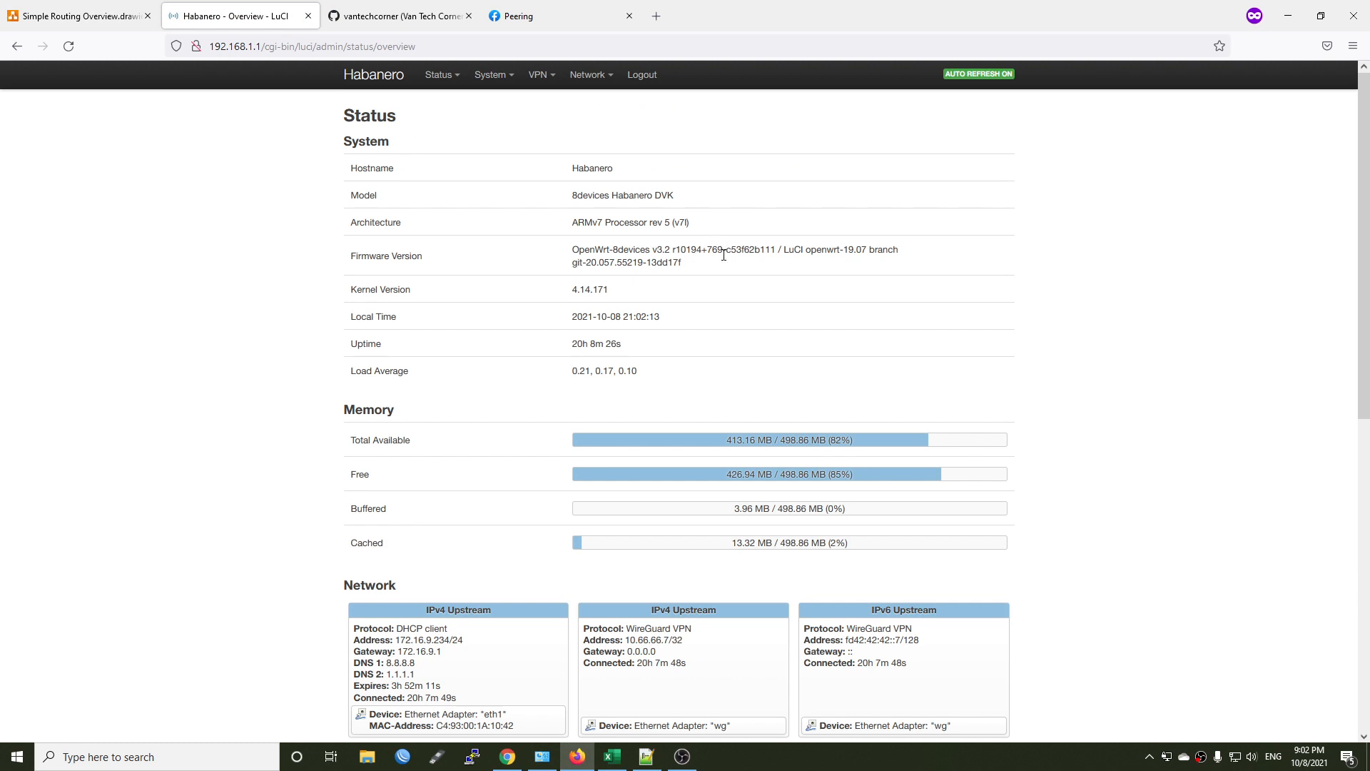
pyautogui.moveTo(588, 75)
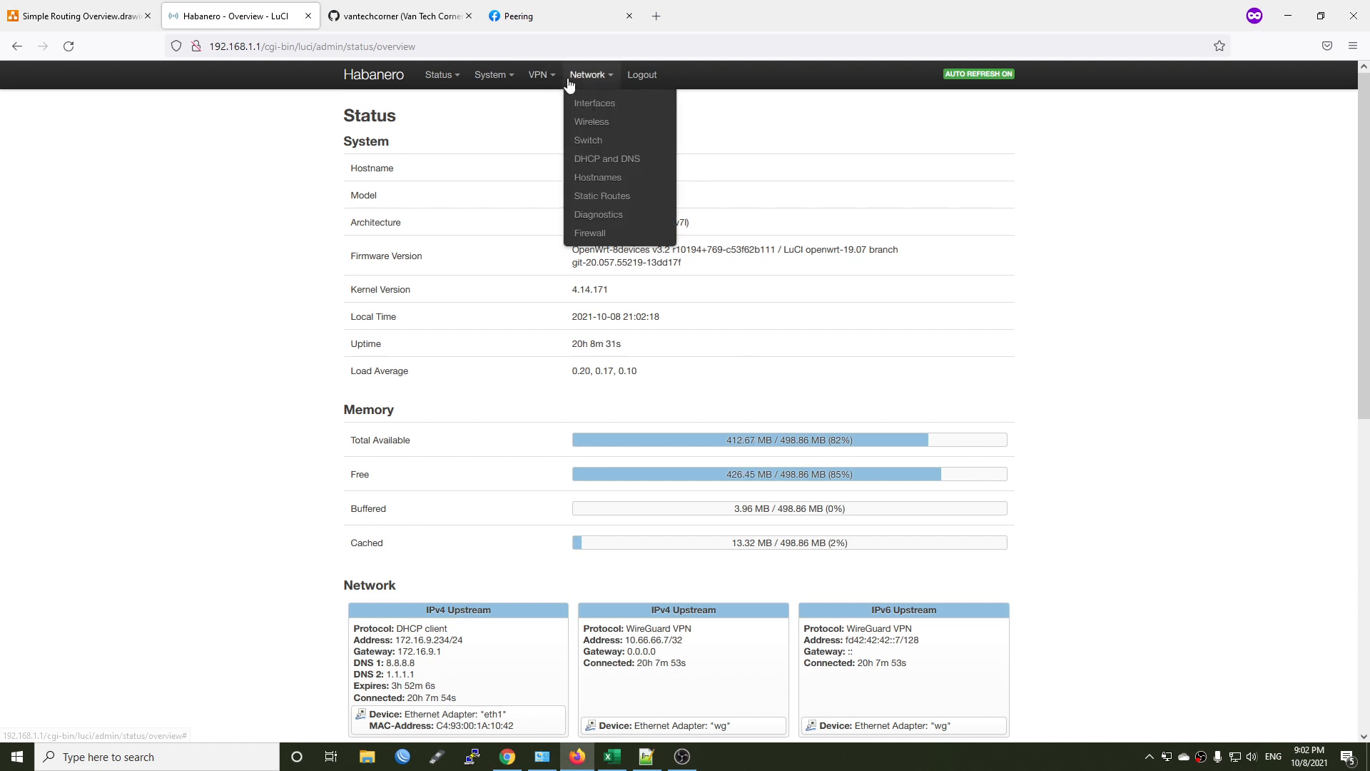
pyautogui.click(589, 104)
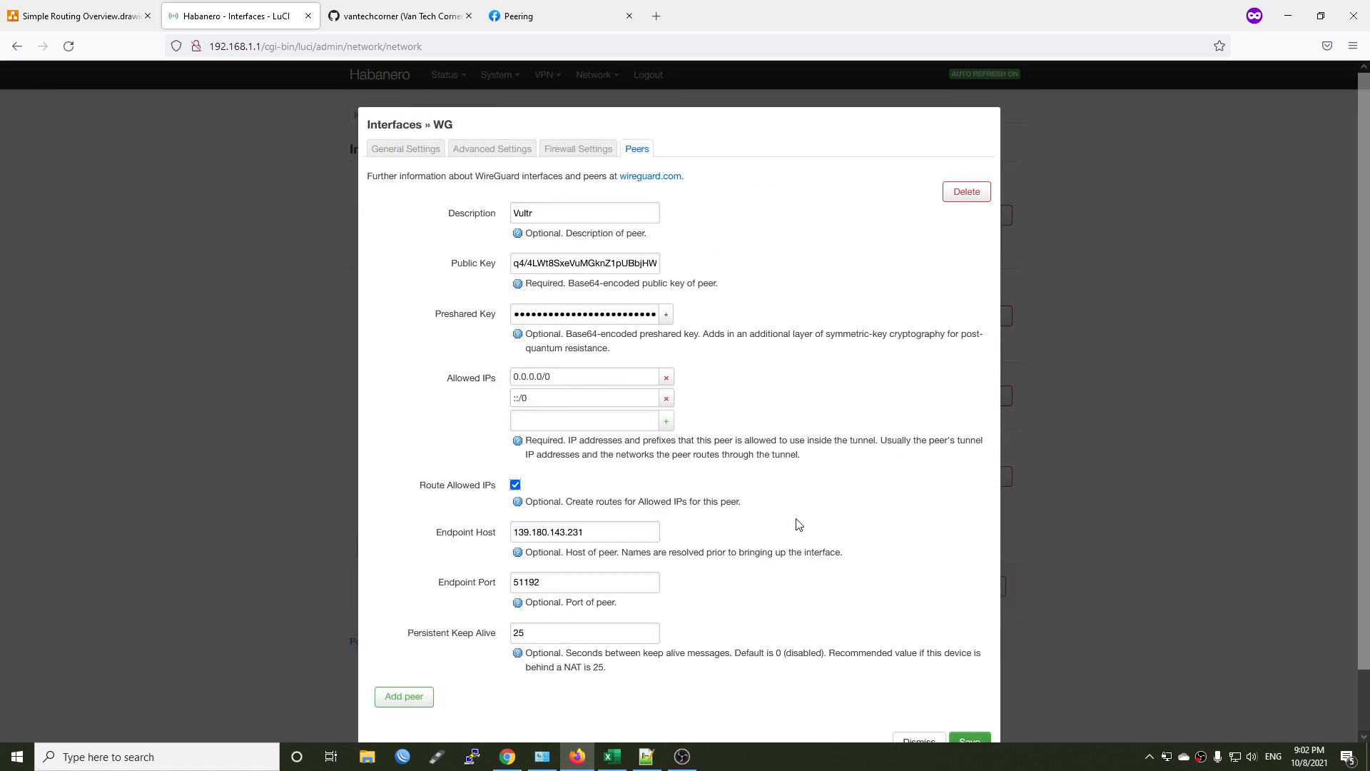
pyautogui.moveTo(404, 487); pyautogui.dragTo(497, 492)
pyautogui.press('Escape')
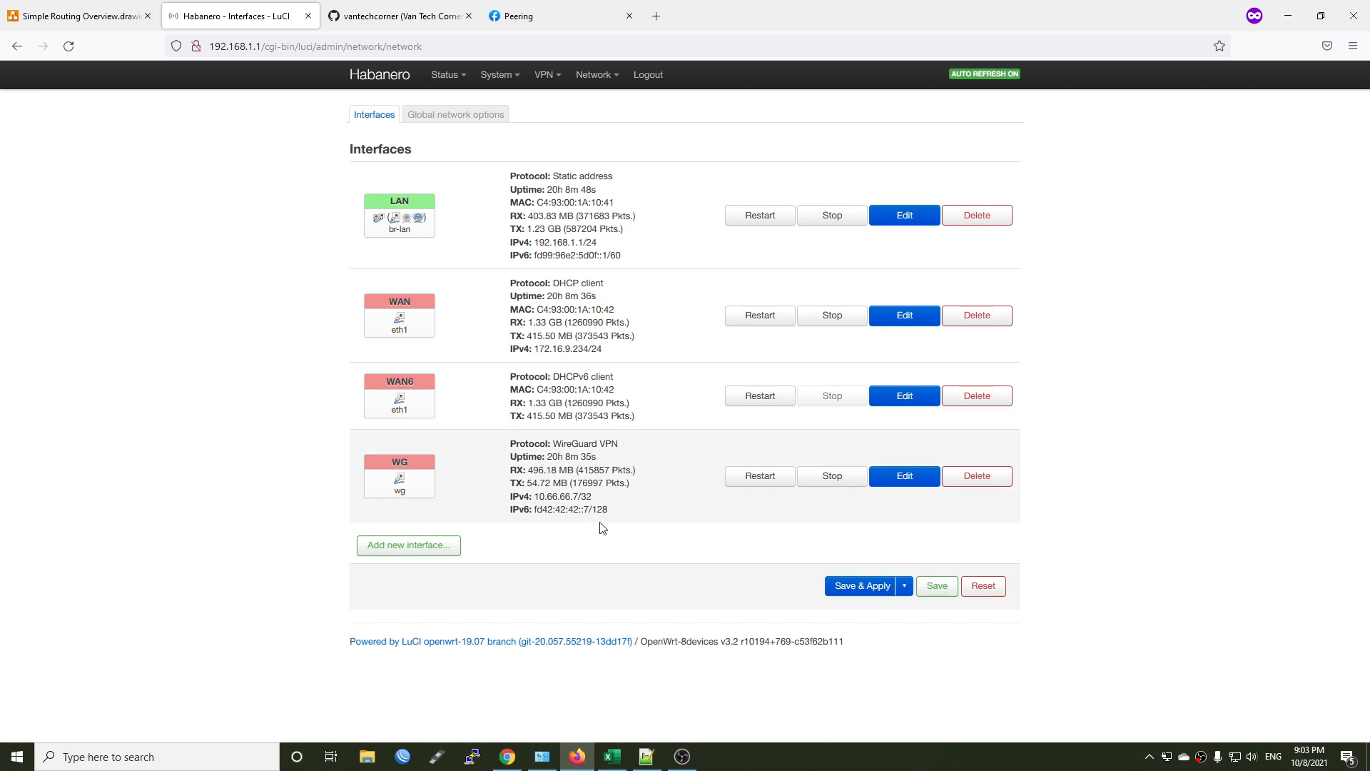
# Switch back to the routing diagram and select the Raspberry Pi and PC with their connectors for review.
pyautogui.click(96, 11)
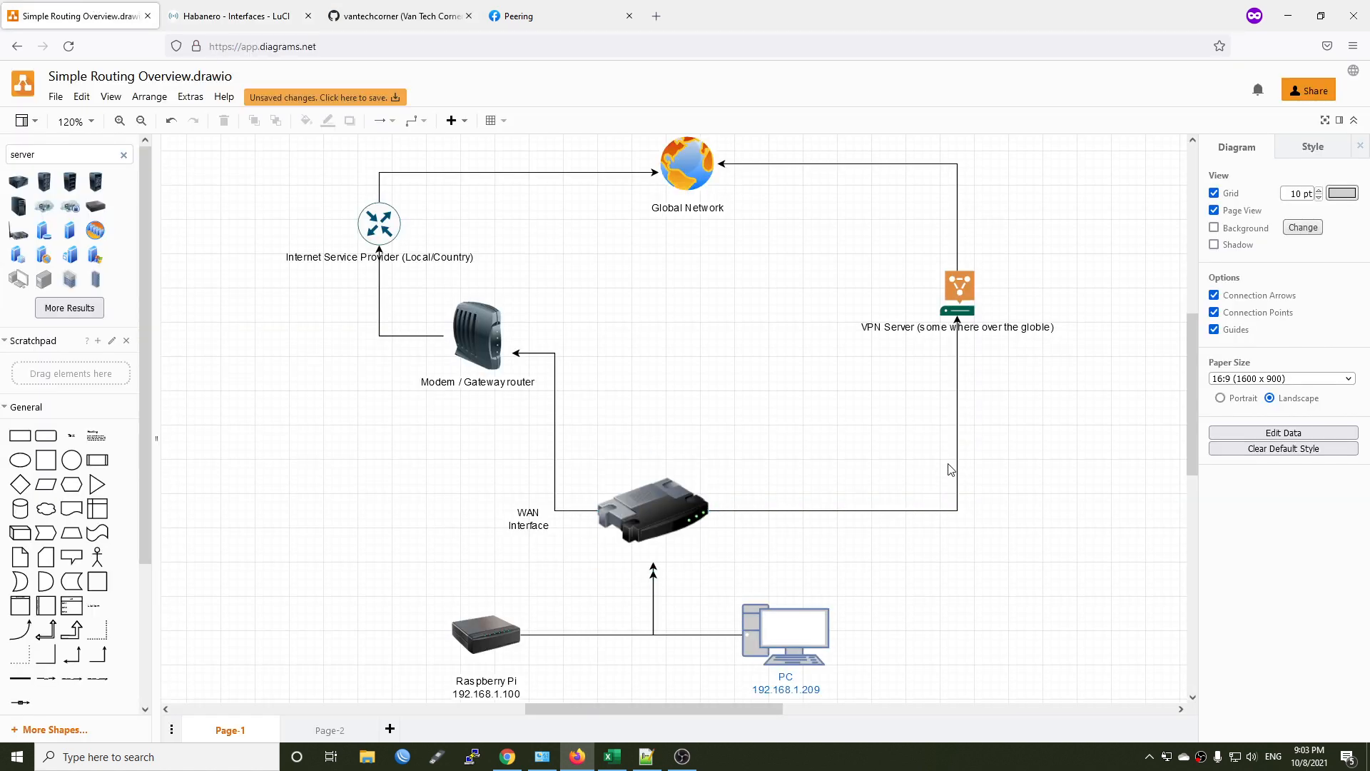
pyautogui.moveTo(465, 589); pyautogui.dragTo(951, 708)
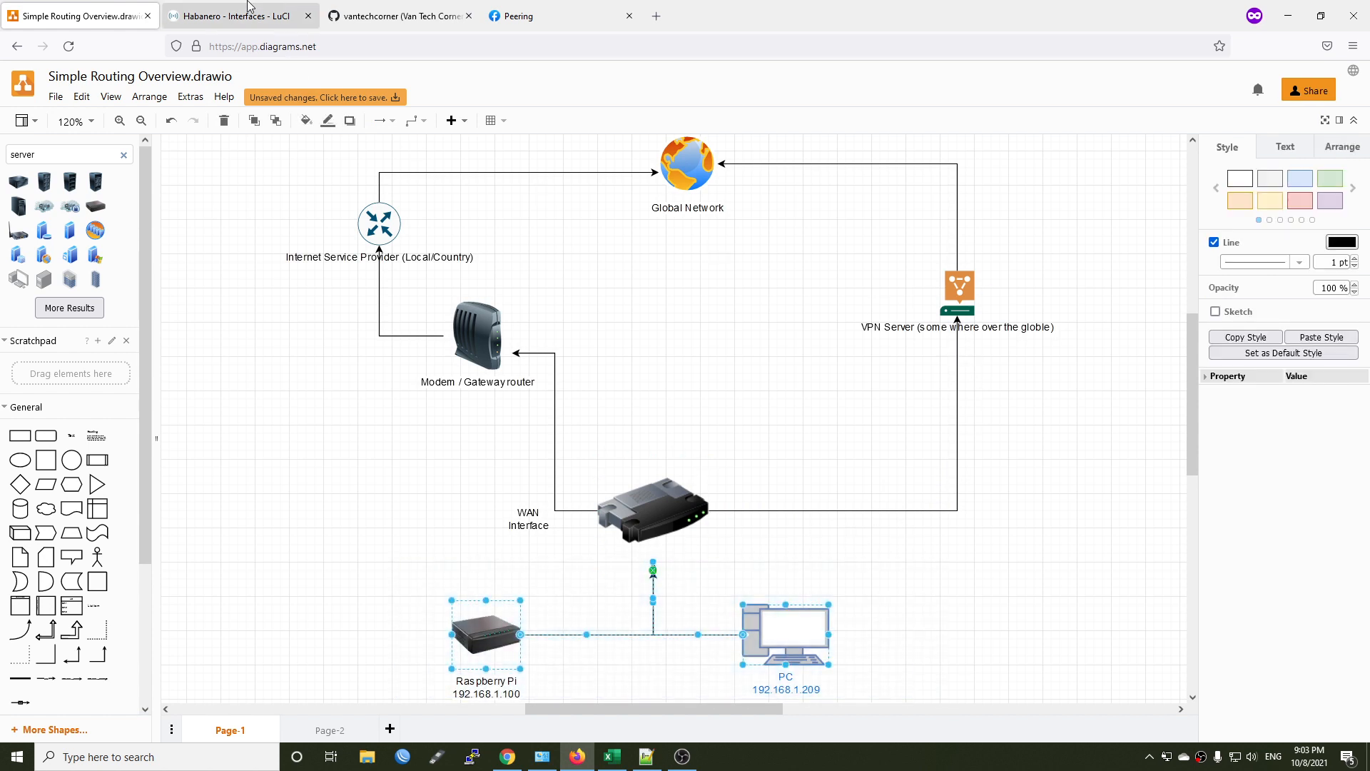
# Return to the router's LuCI page and filter the installed software packages by "vpn".
pyautogui.click(229, 16)
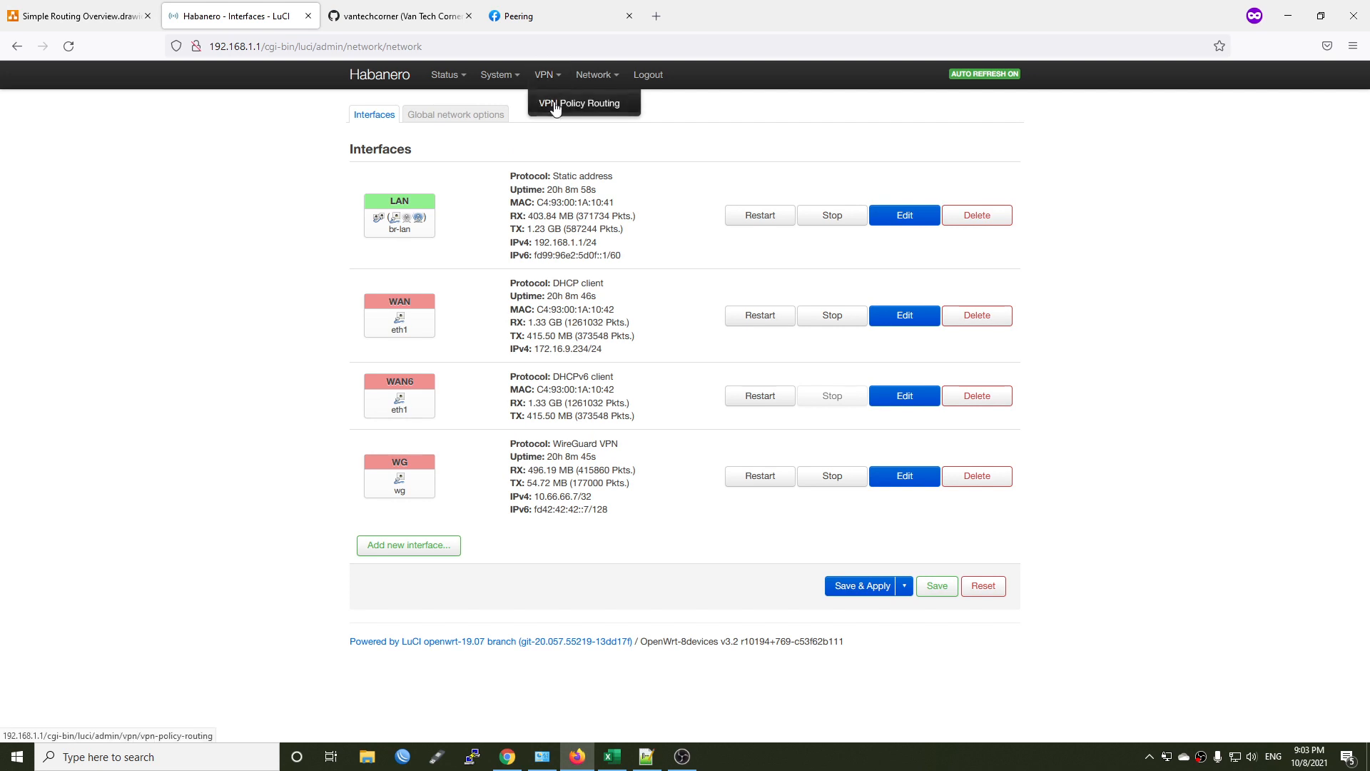
pyautogui.moveTo(568, 94)
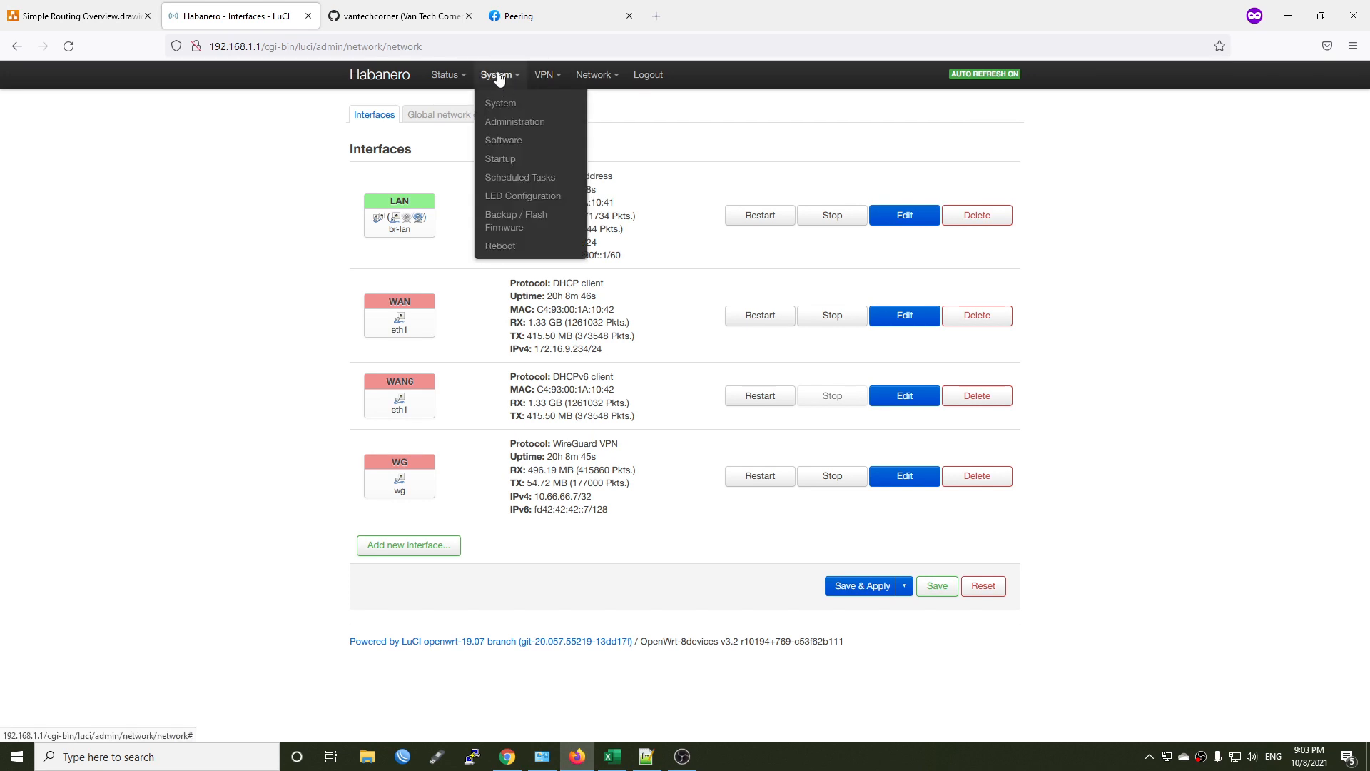
pyautogui.click(528, 131)
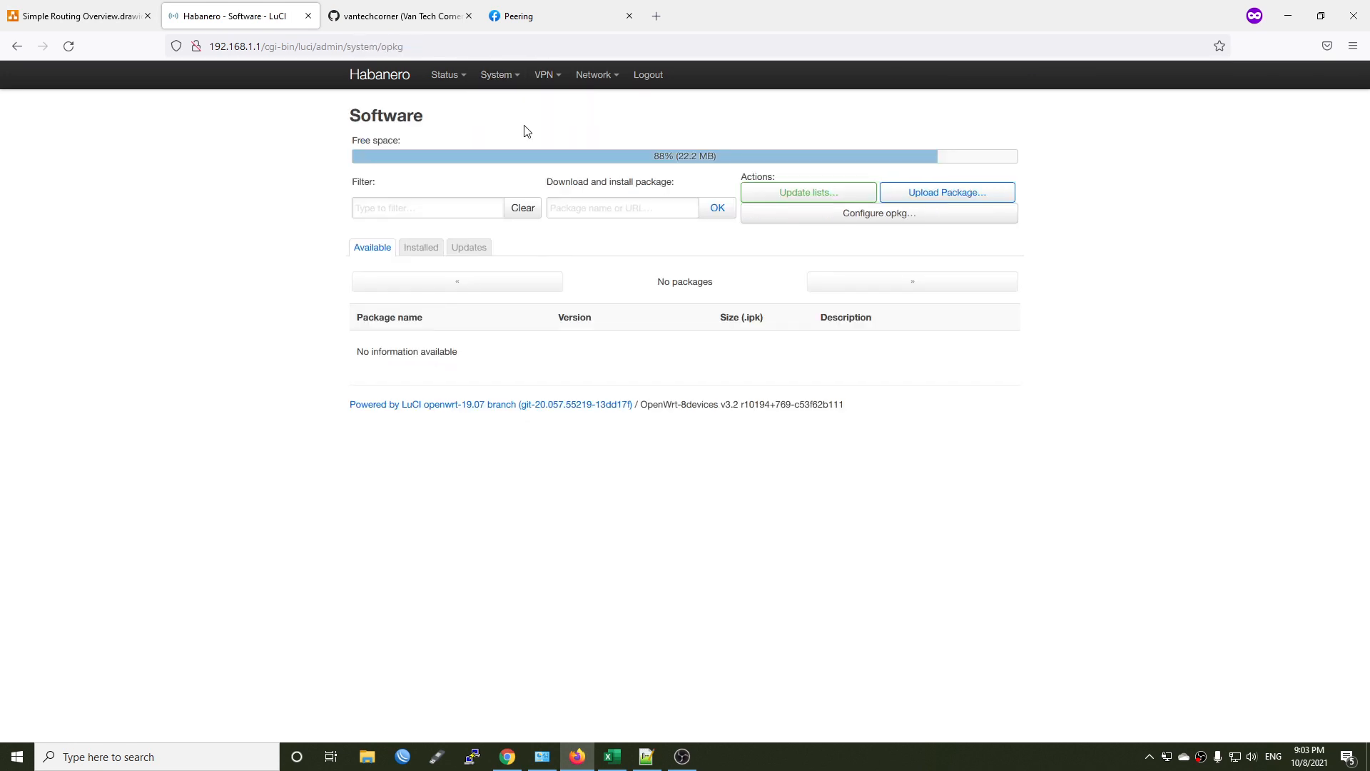
pyautogui.moveTo(499, 90)
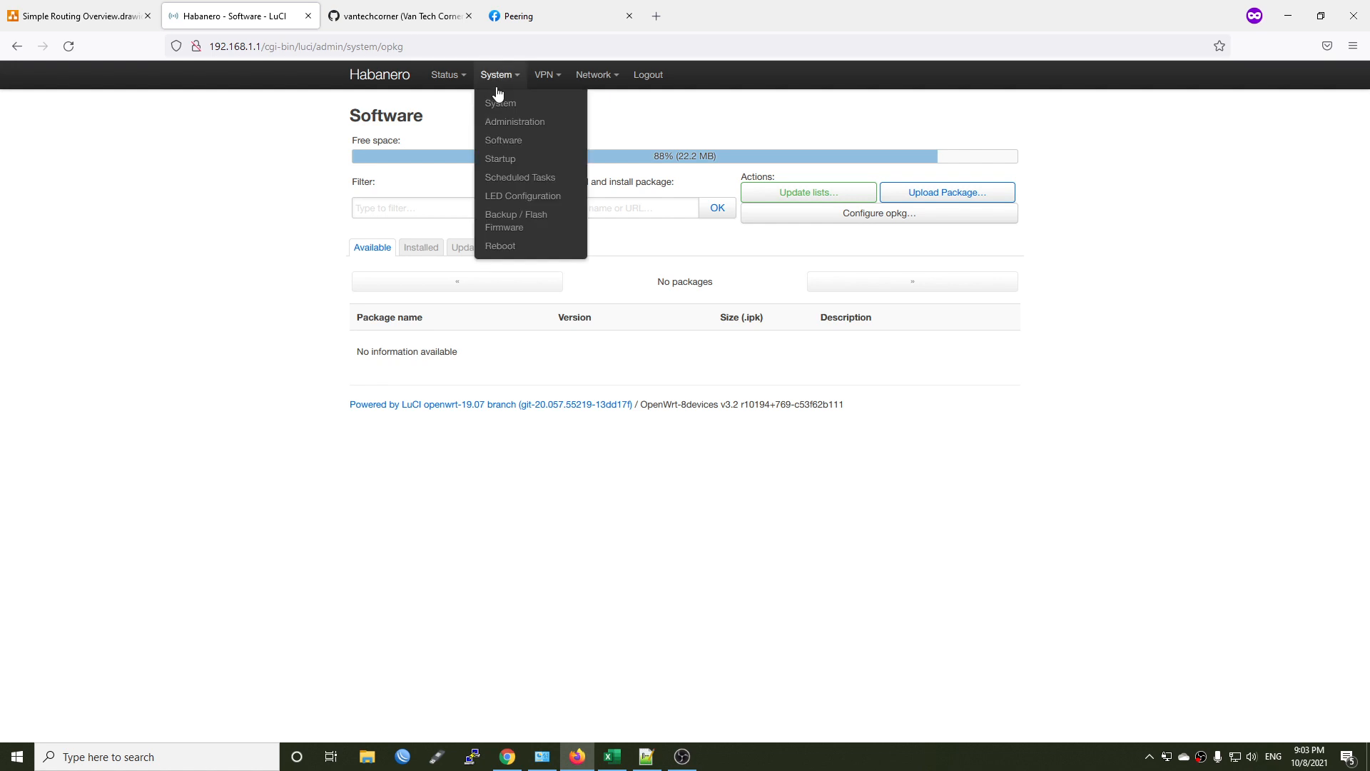
pyautogui.click(516, 143)
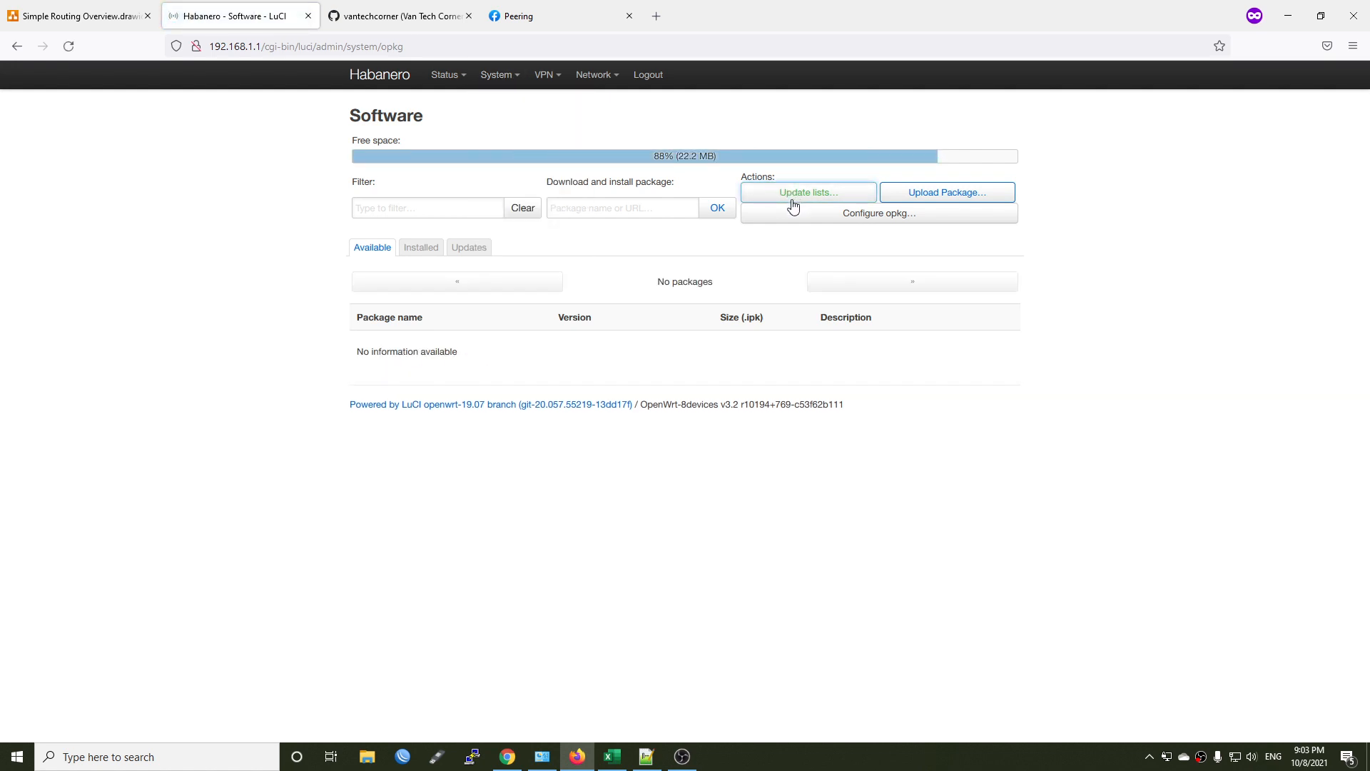
pyautogui.click(431, 257)
pyautogui.click(432, 199)
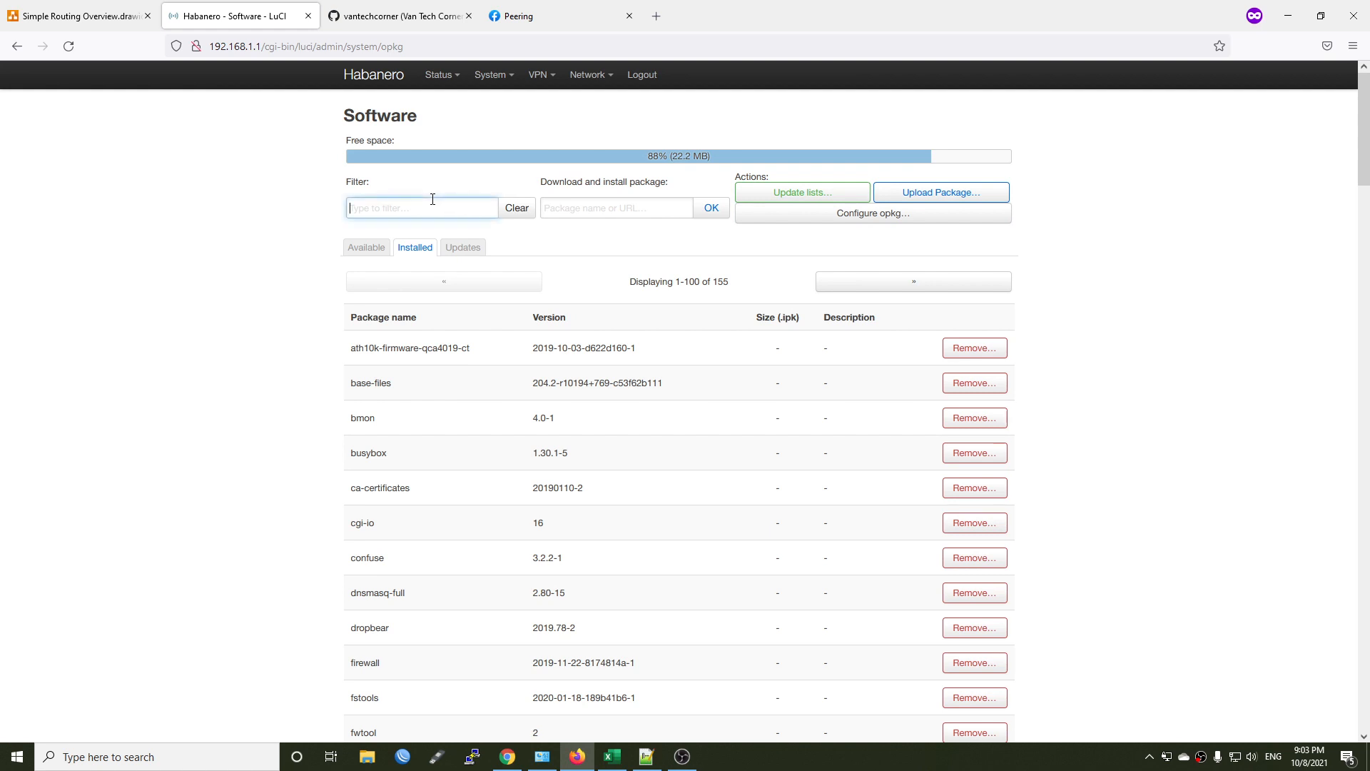
pyautogui.write('vpn')
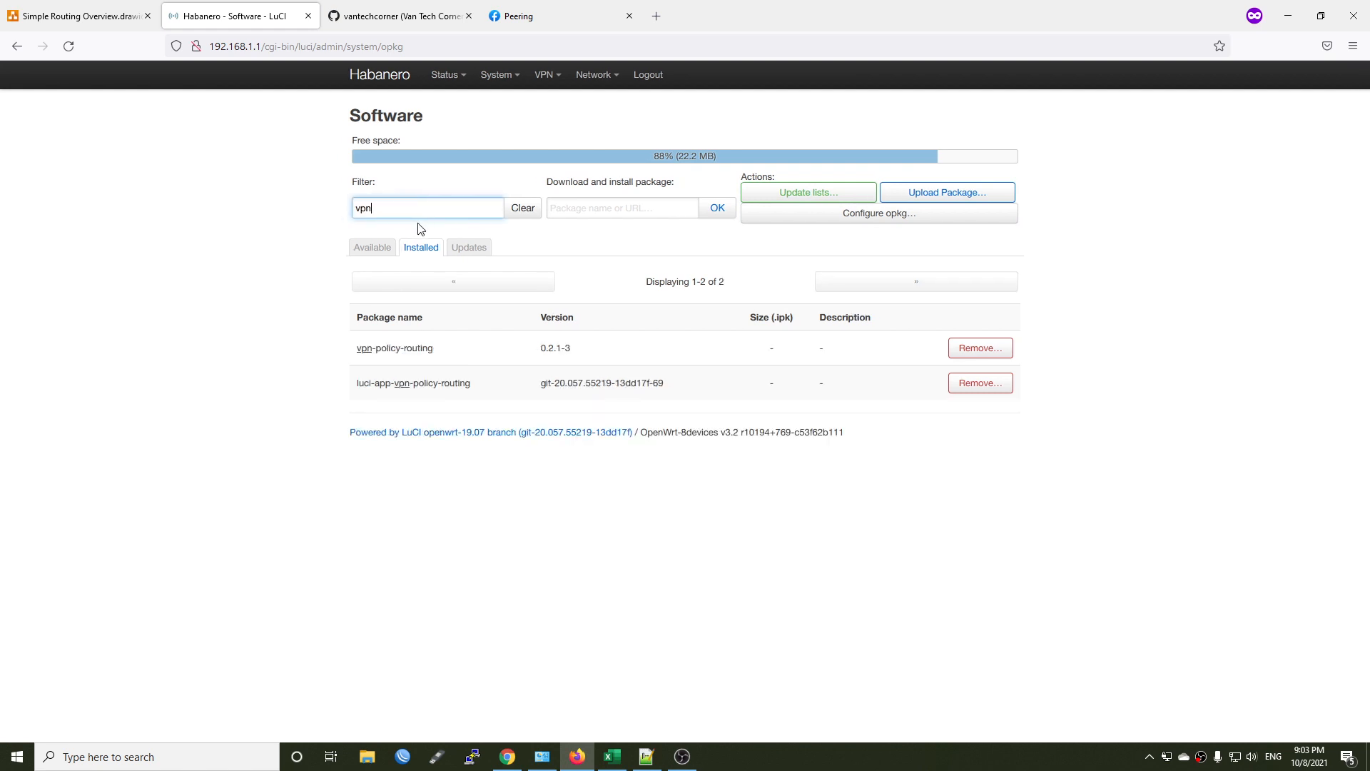
# Examine the vpn-policy-routing and luci-app-vpn-policy-routing entries among the installed packages.
pyautogui.moveTo(433, 350); pyautogui.dragTo(357, 349)
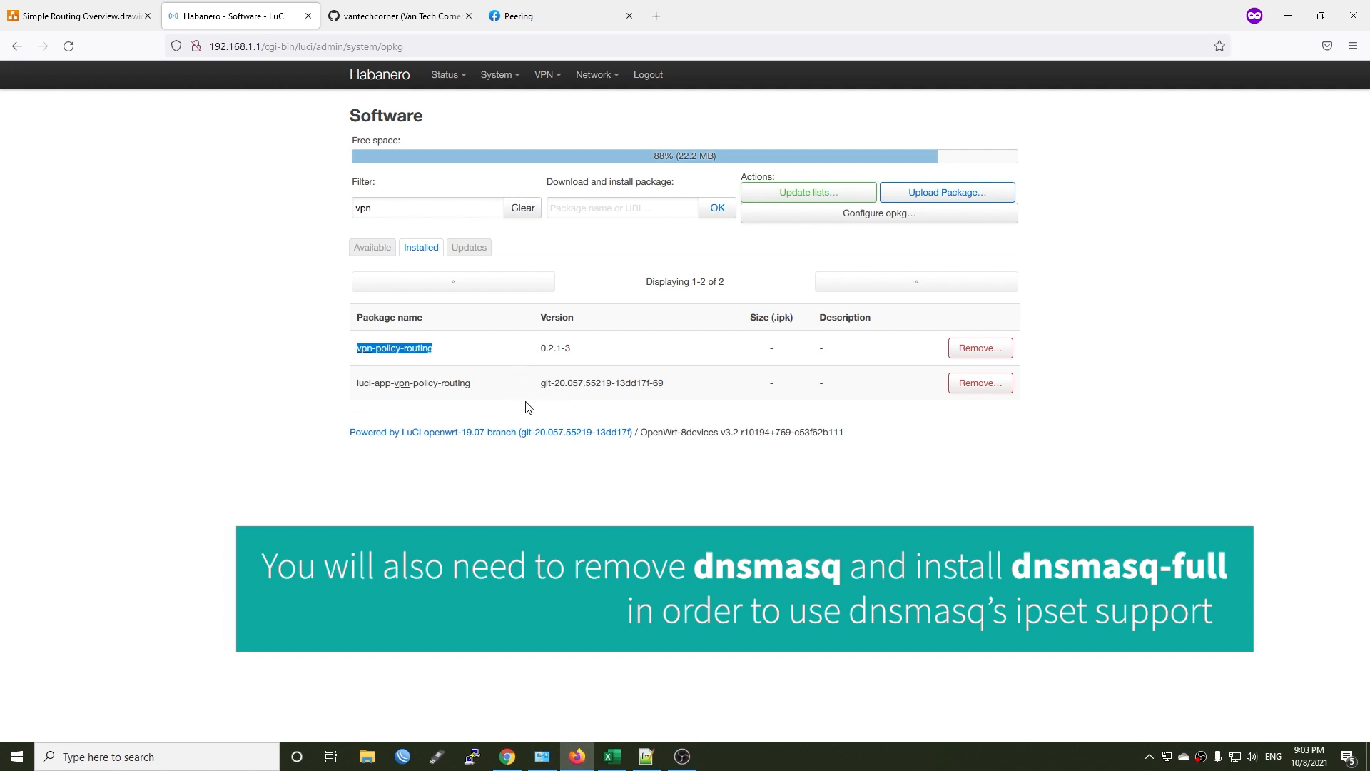
pyautogui.click(485, 387)
pyautogui.moveTo(466, 387); pyautogui.dragTo(345, 389)
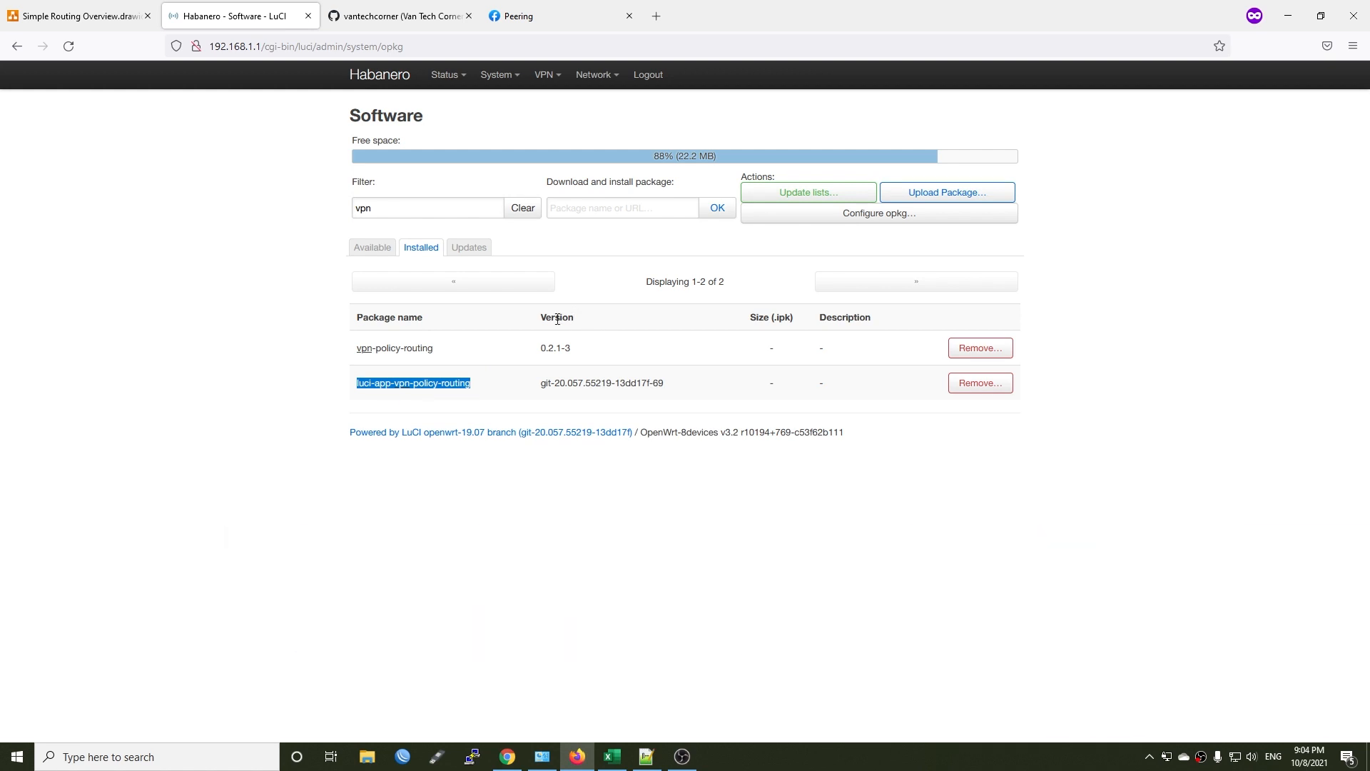
pyautogui.click(493, 383)
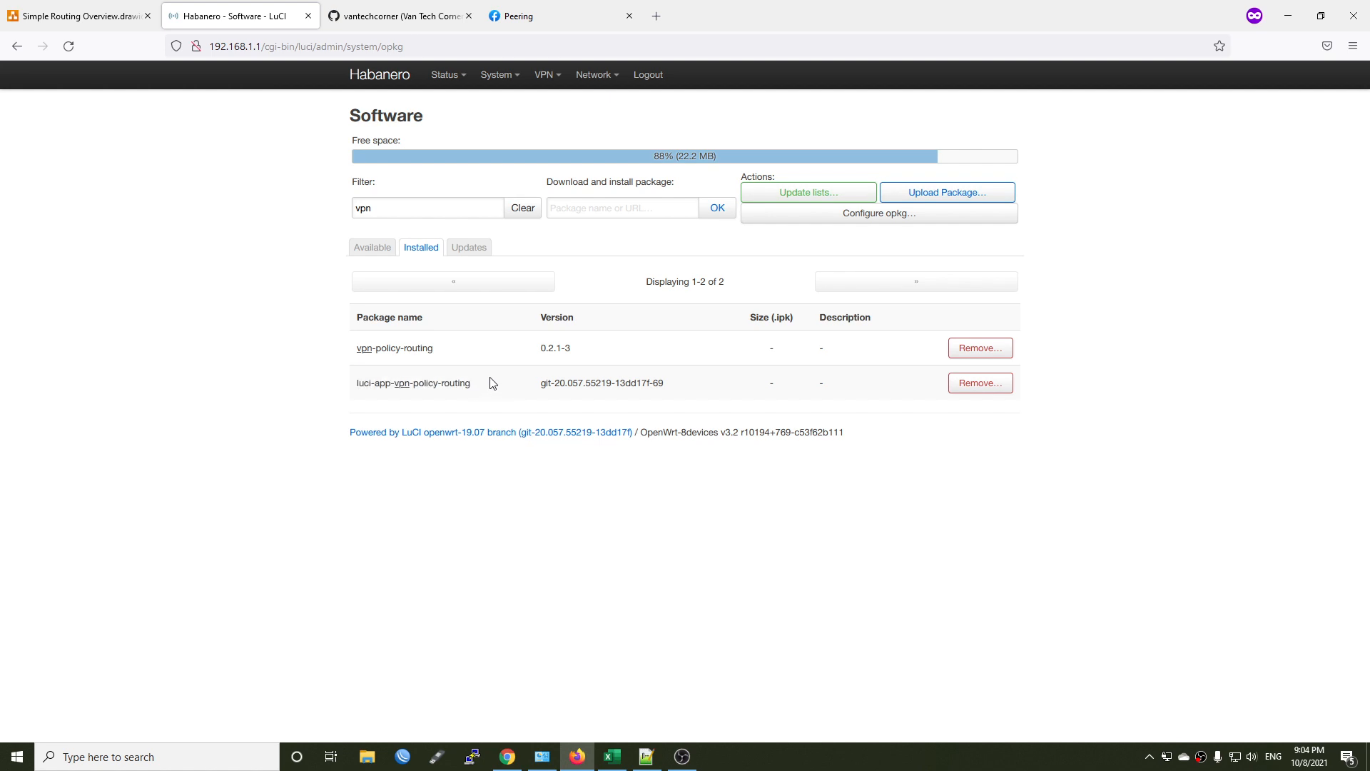
# Open the VPN Policy Routing page and review its Web UI and Basic Configuration settings.
pyautogui.moveTo(547, 91)
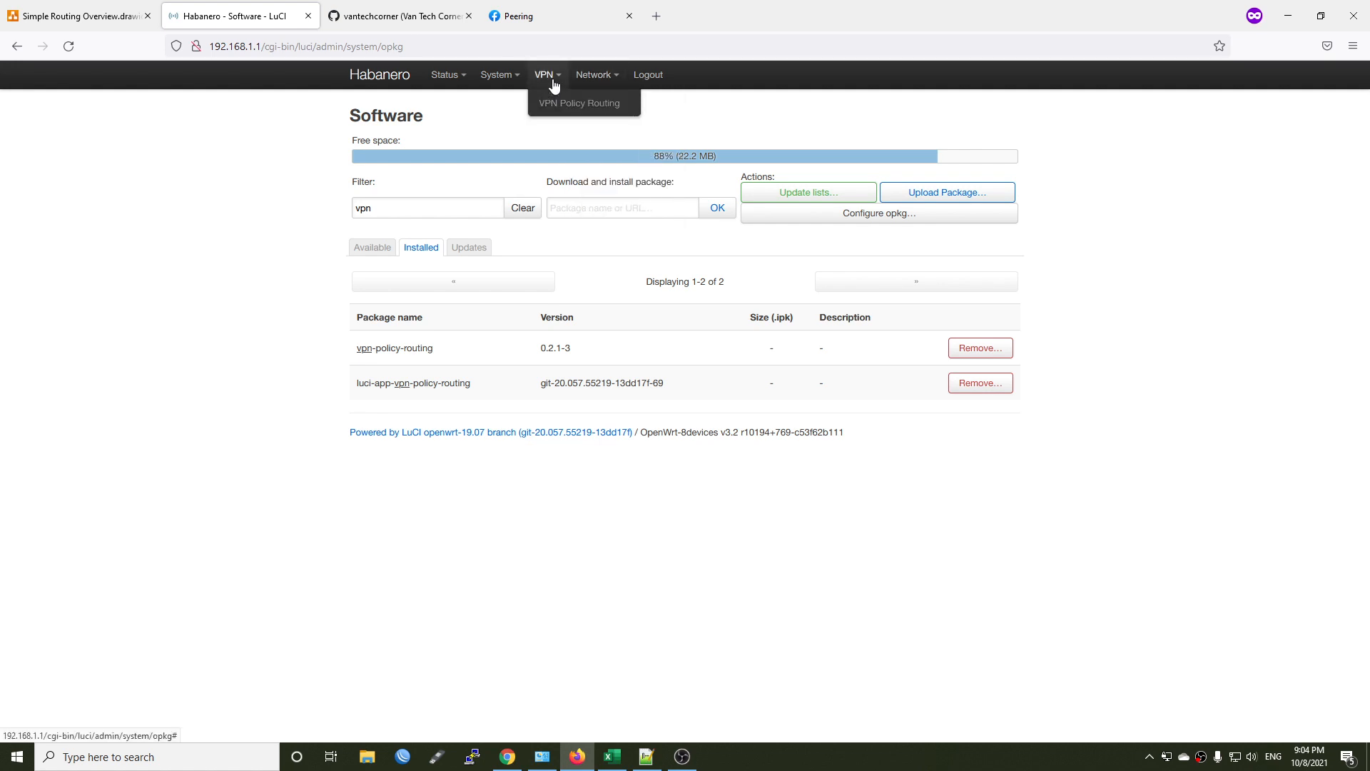
pyautogui.click(548, 107)
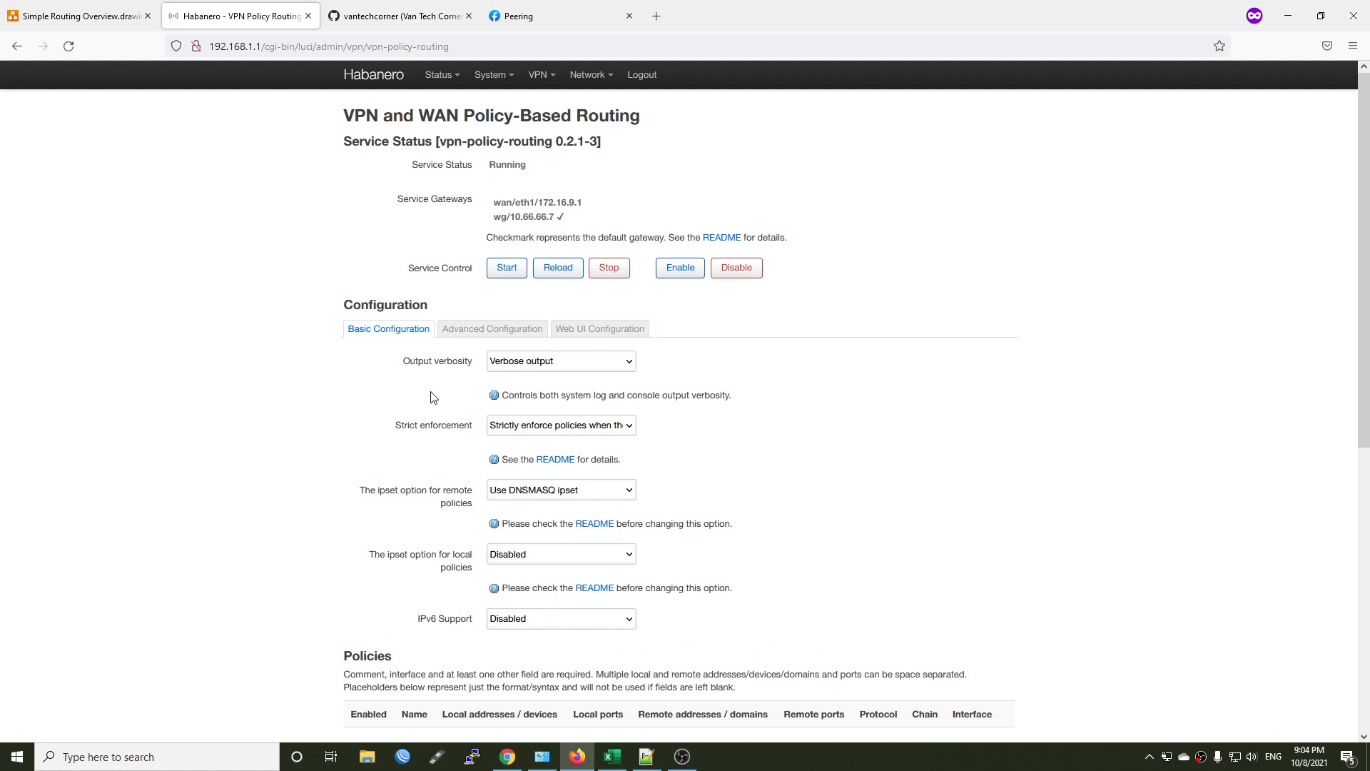
pyautogui.click(619, 334)
pyautogui.click(378, 337)
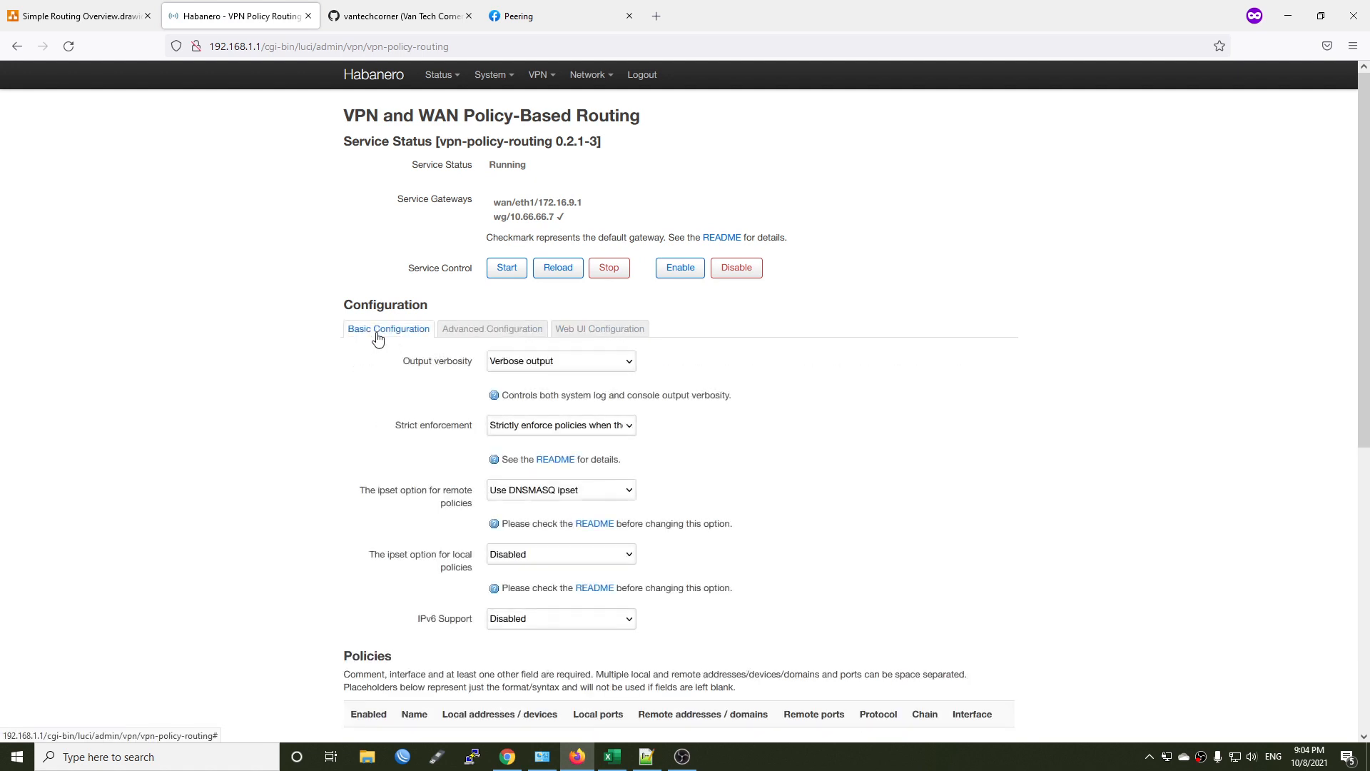
# Add a new routing policy and name it Pi4.
pyautogui.scroll(-4, 406, 387)
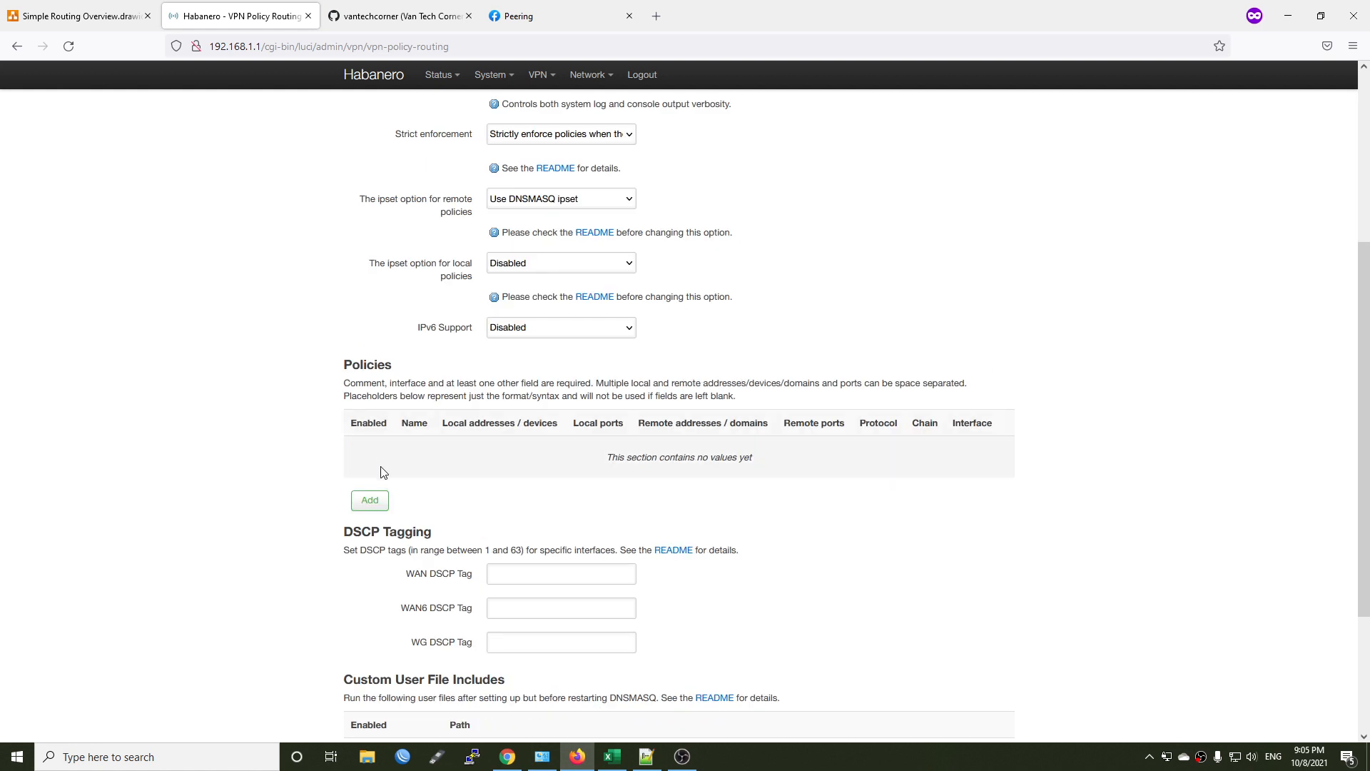
pyautogui.click(369, 501)
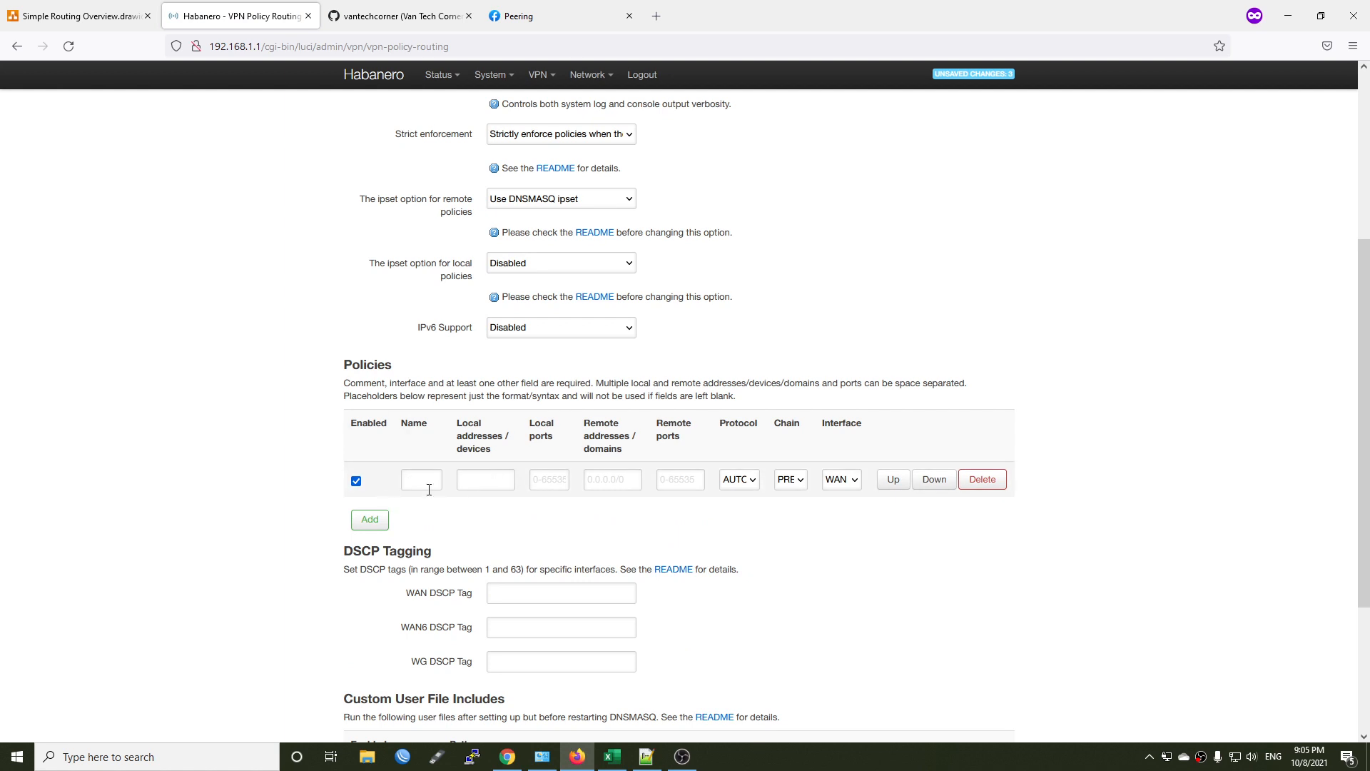
pyautogui.click(429, 489)
pyautogui.press('Tab')
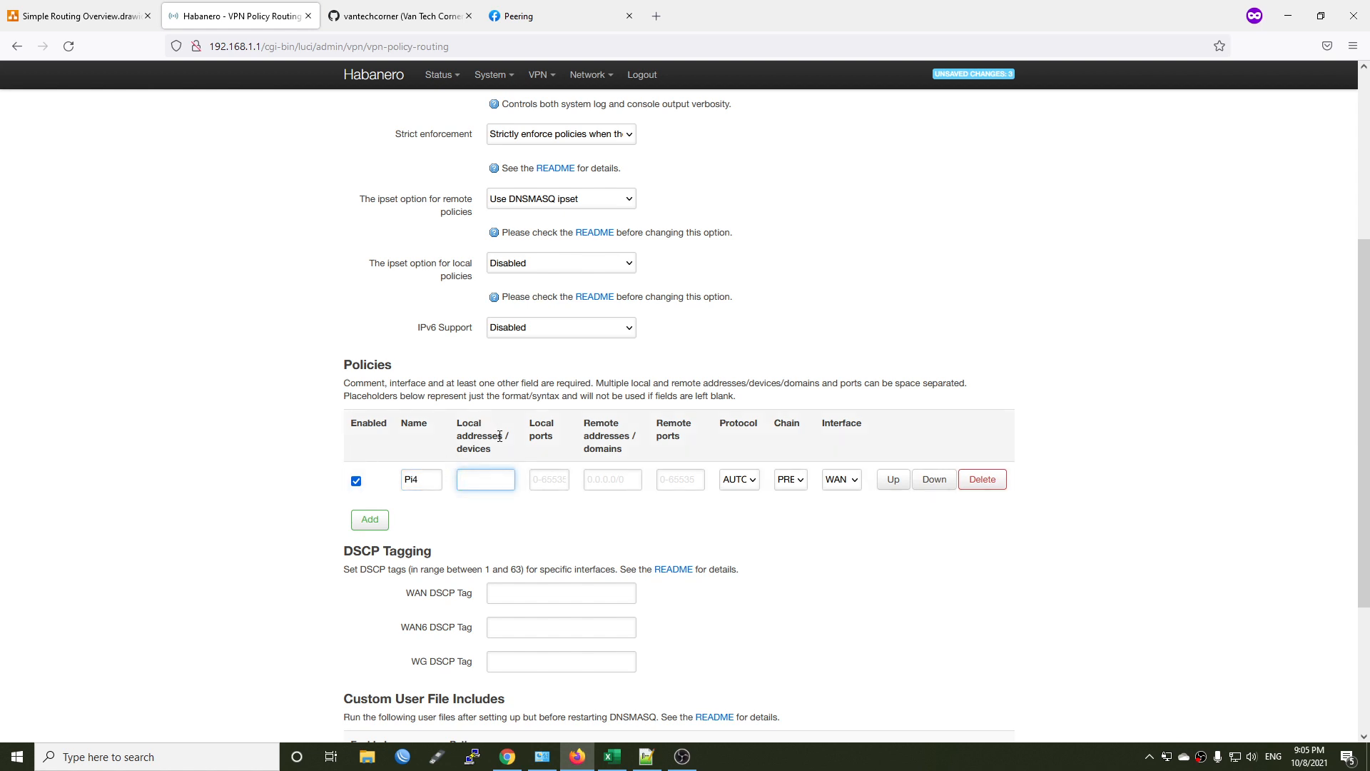
# Check the Raspberry Pi's address in the diagram, and set the Pi4 policy's local address to 192.168.1.100 and protocol to ALL.
pyautogui.moveTo(505, 437); pyautogui.dragTo(461, 423)
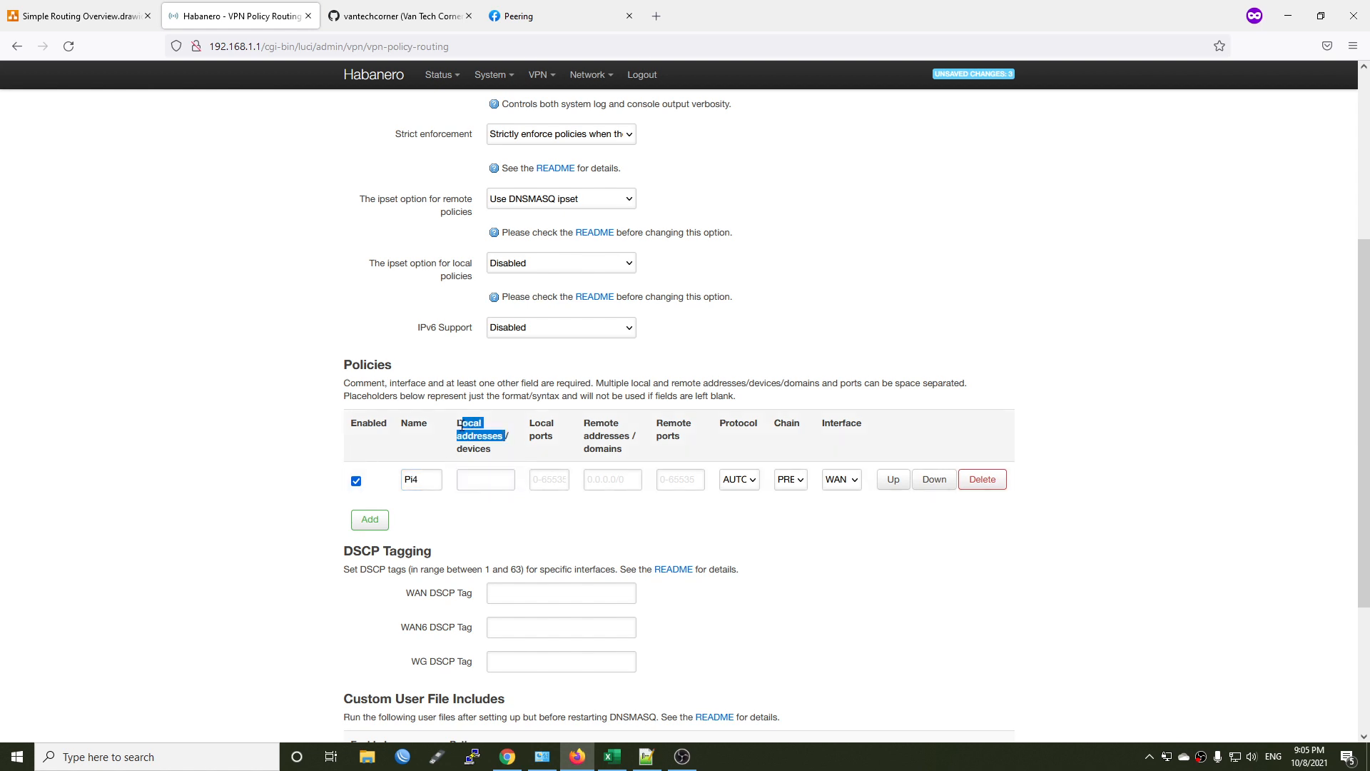
pyautogui.click(501, 434)
pyautogui.click(79, 15)
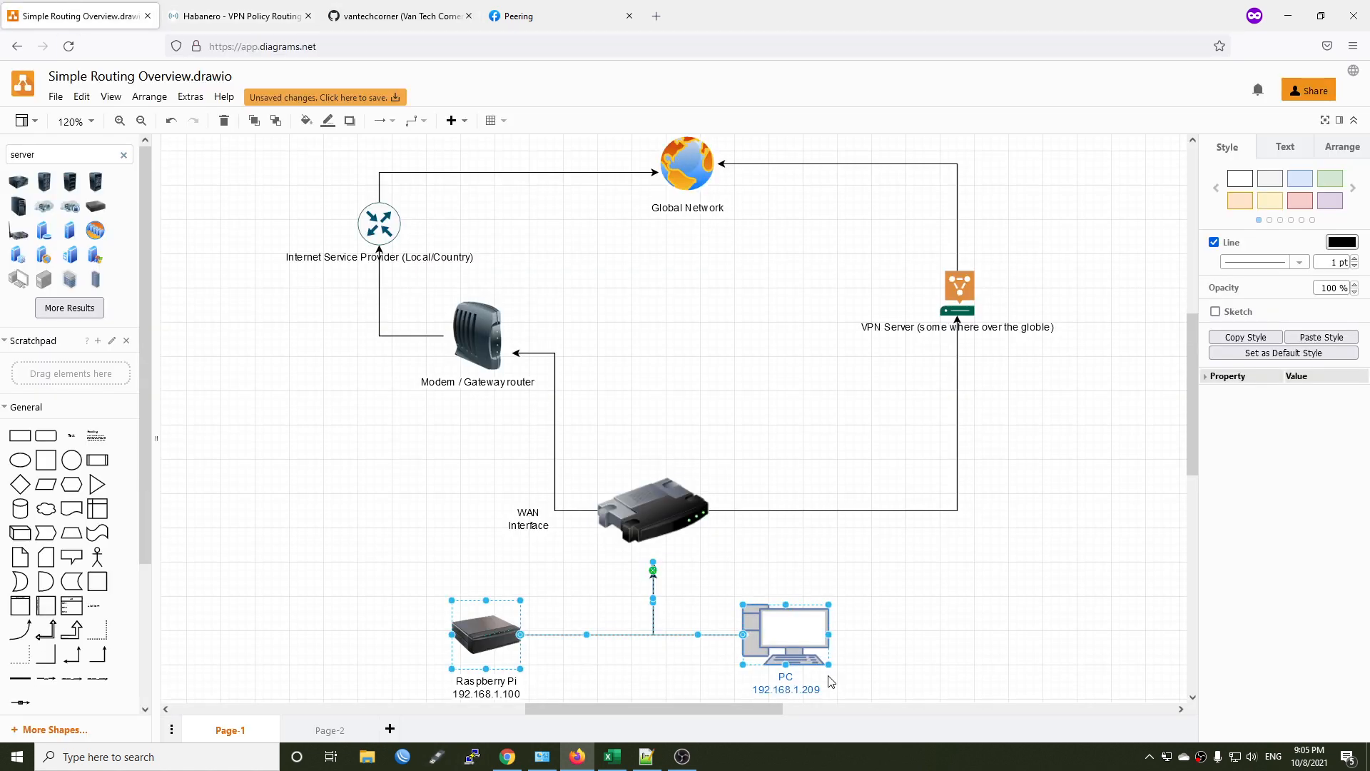
pyautogui.click(519, 704)
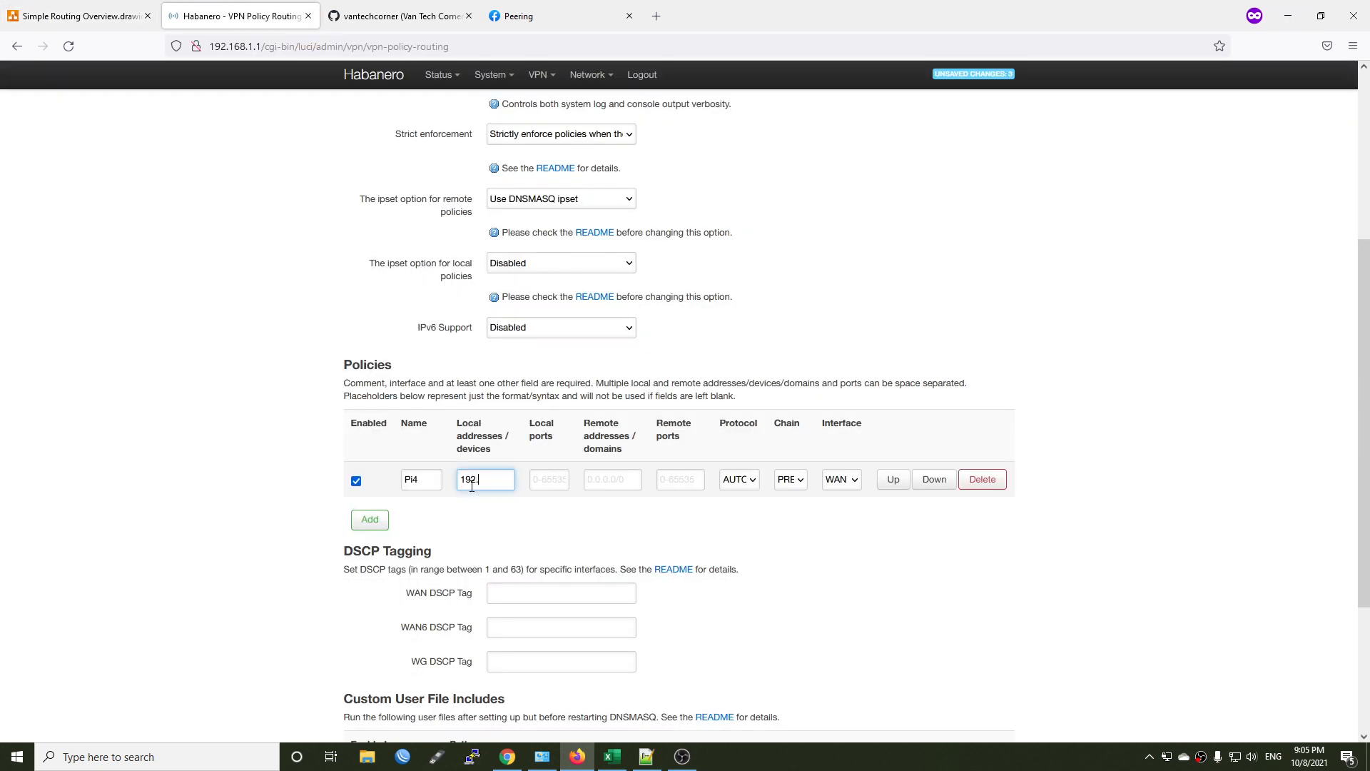
pyautogui.write('1')
pyautogui.write('68.1.100')
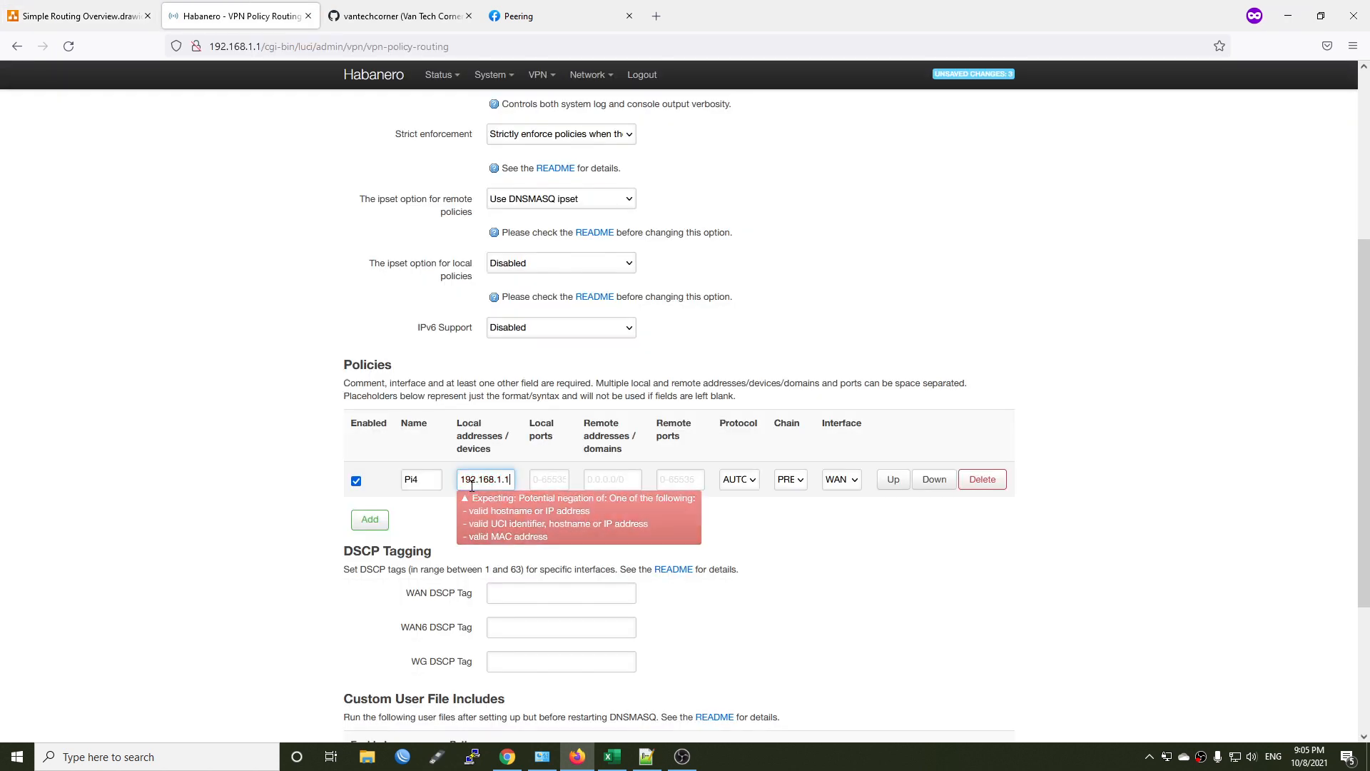
pyautogui.press('Tab')
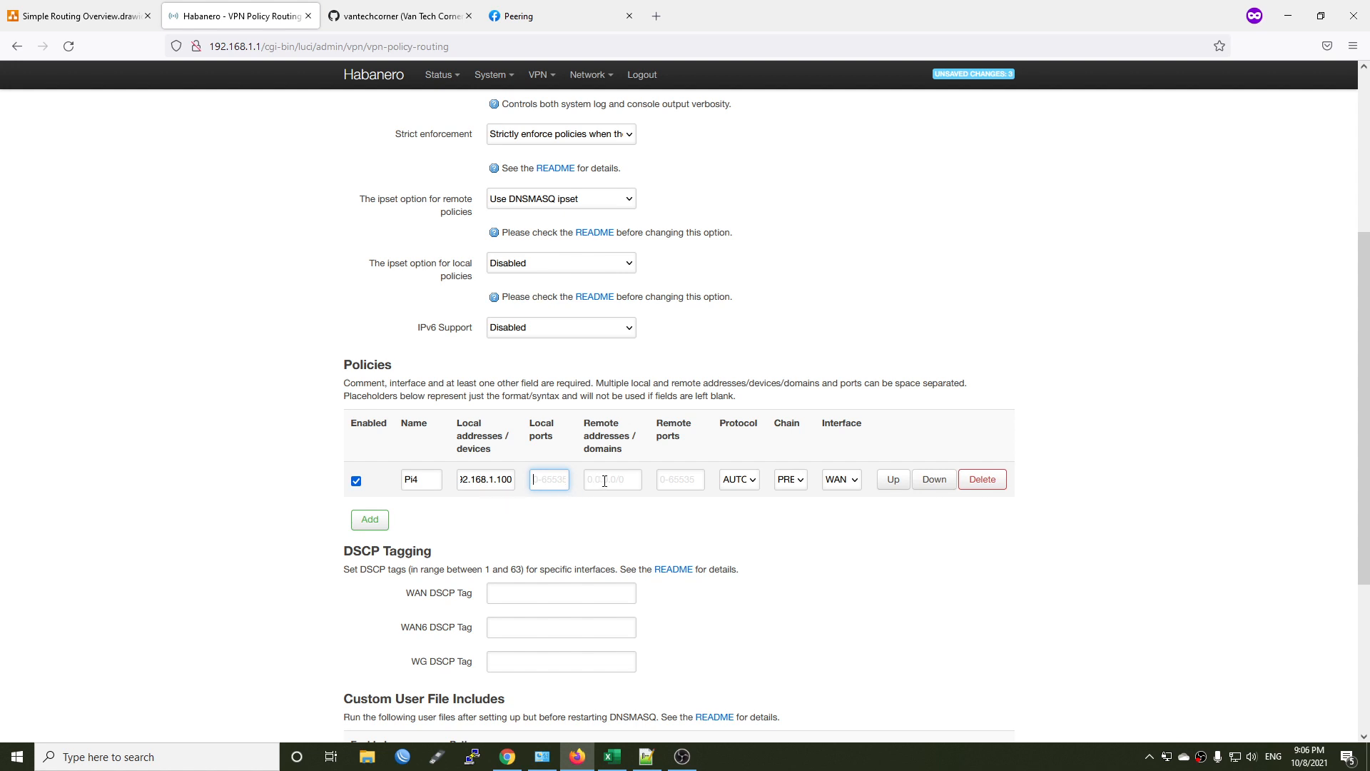
pyautogui.click(739, 480)
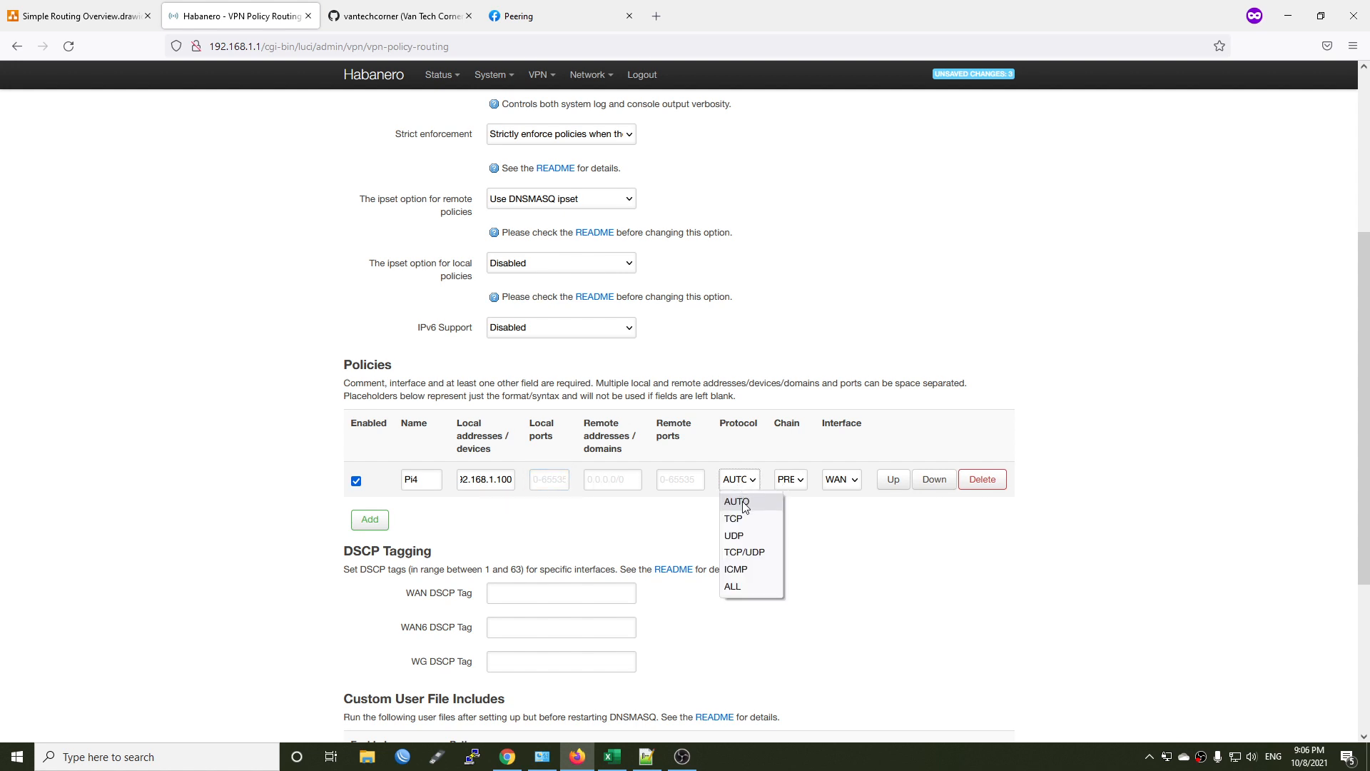
pyautogui.click(736, 589)
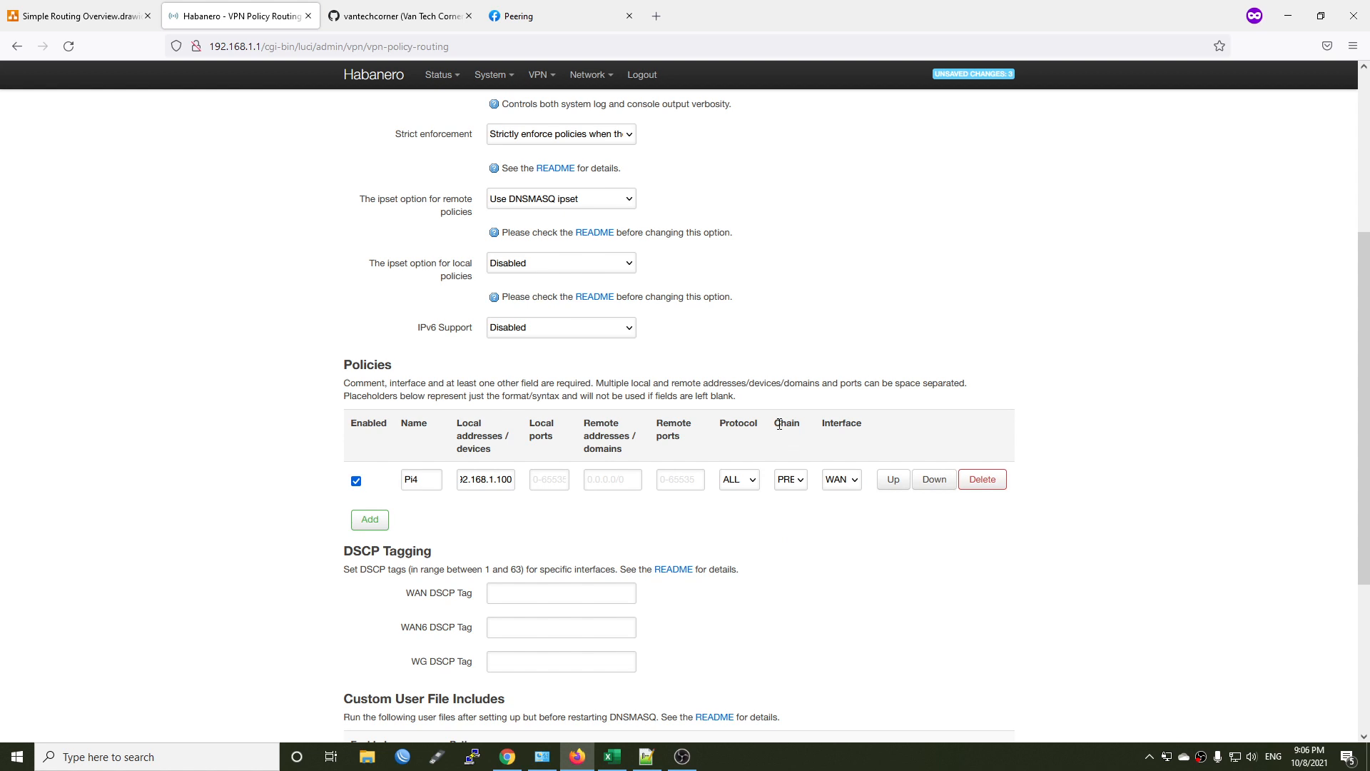
# Keep the Pi4 policy's chain at PREROUTING and its interface at WAN, and save and apply the configuration.
pyautogui.click(797, 482)
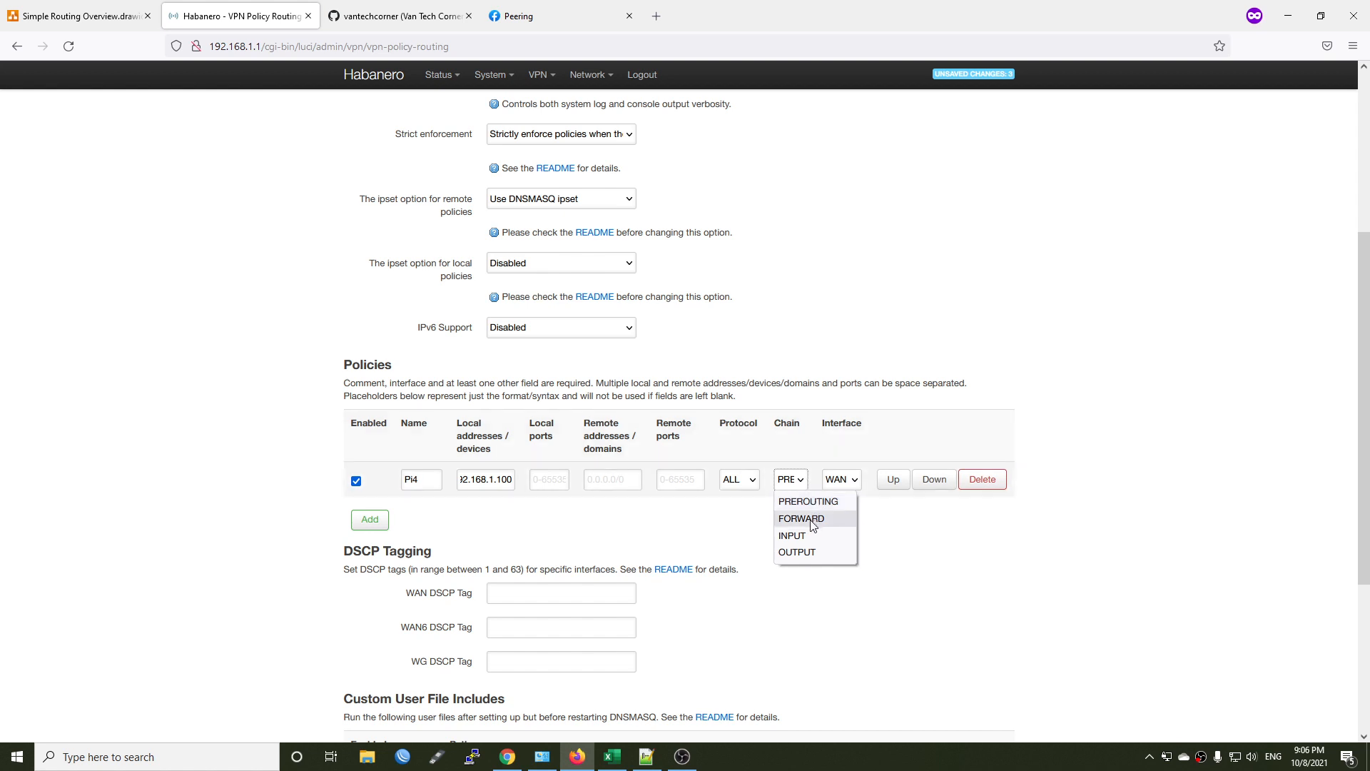
pyautogui.click(819, 449)
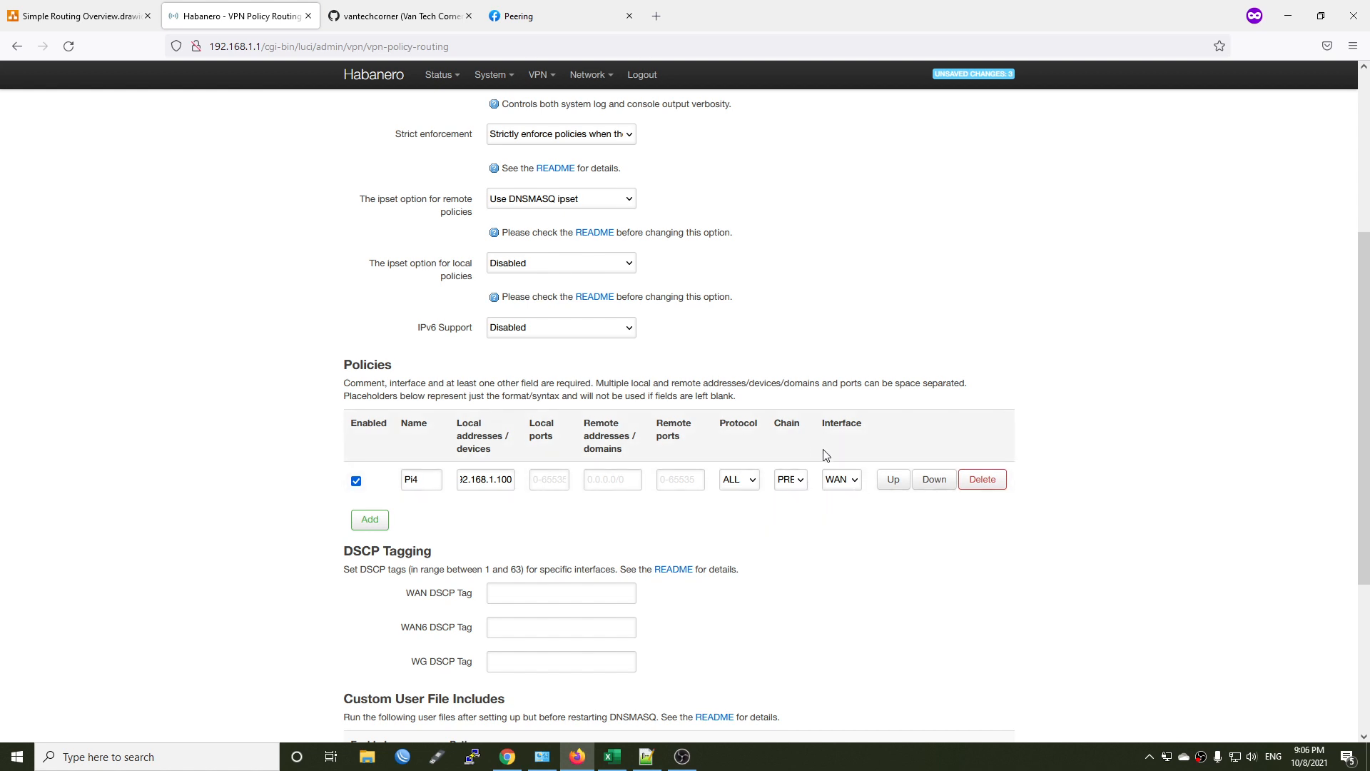
pyautogui.moveTo(824, 423); pyautogui.dragTo(871, 426)
pyautogui.click(901, 428)
pyautogui.click(838, 484)
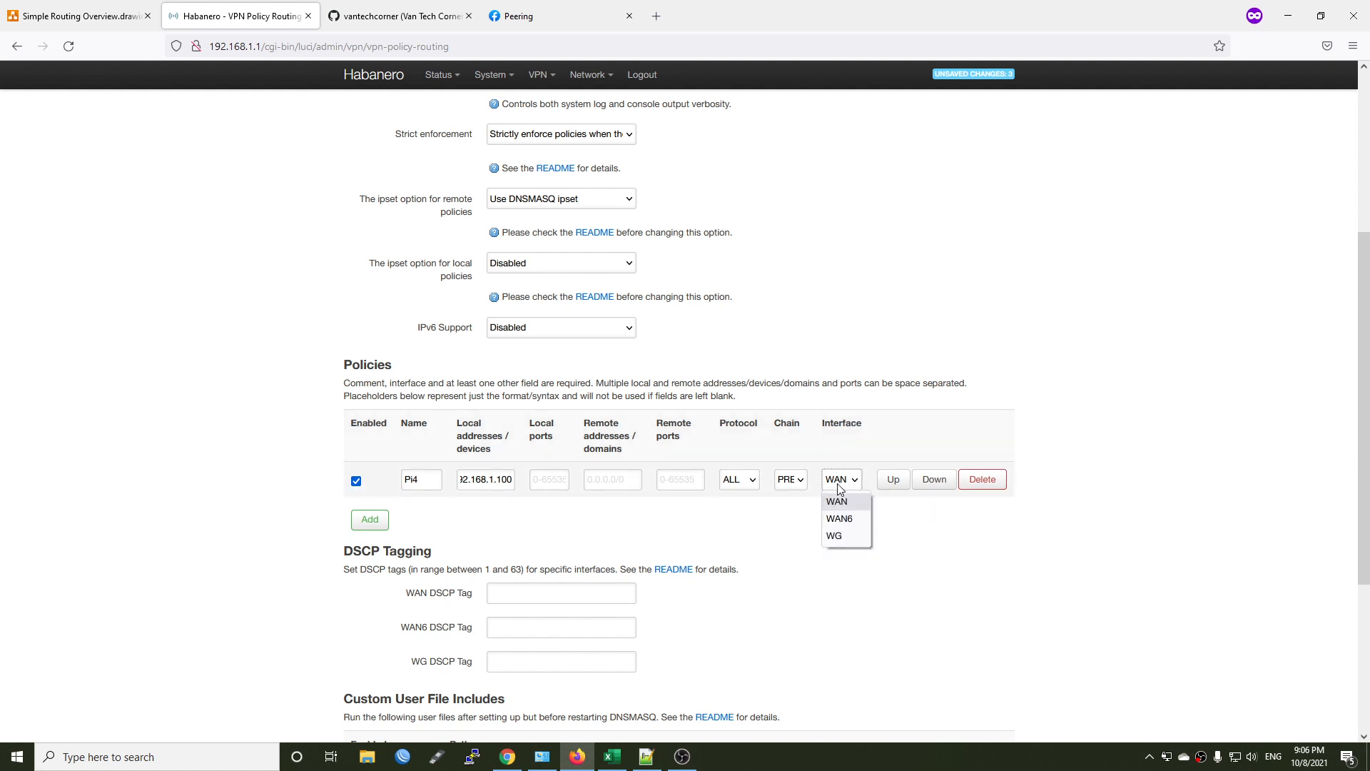
pyautogui.click(839, 488)
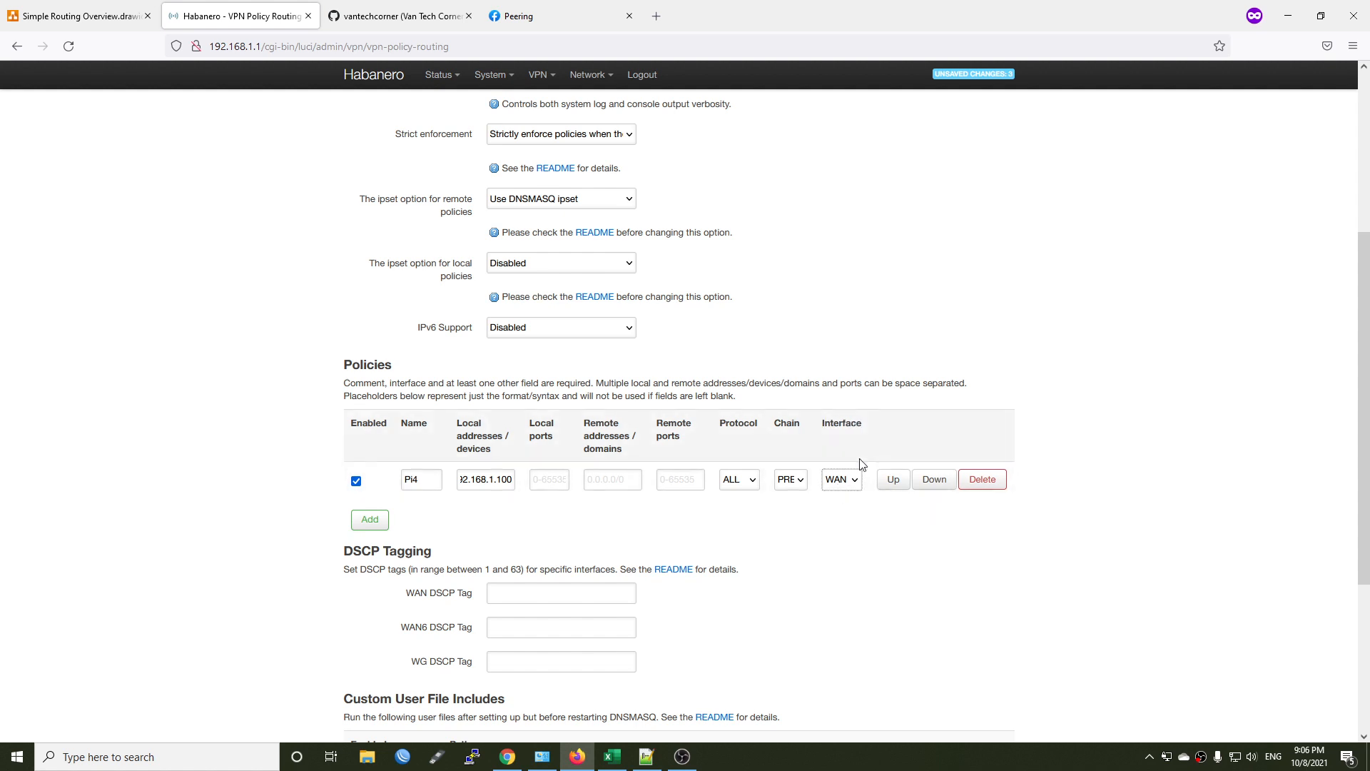
pyautogui.scroll(-2, 890, 469)
pyautogui.scroll(-3, 891, 469)
pyautogui.click(856, 630)
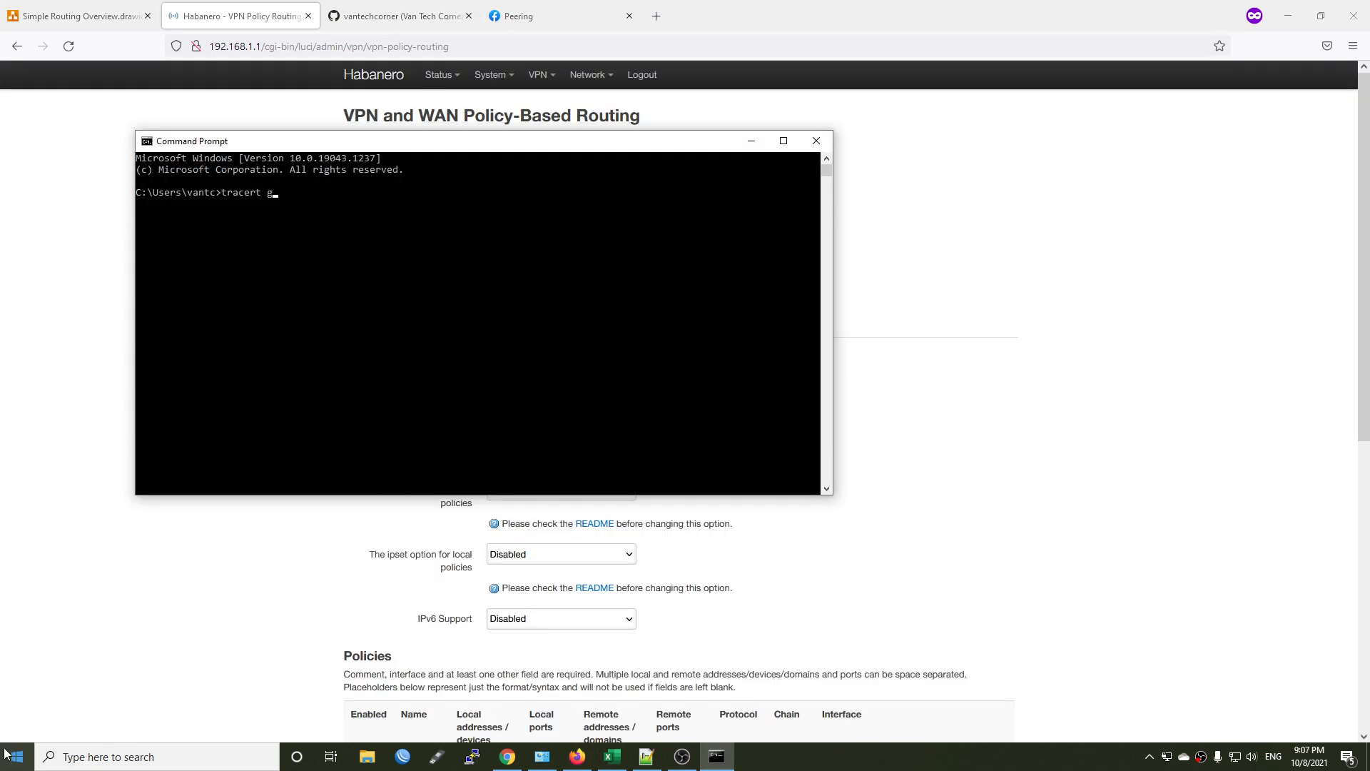
# Trace the route to google.com with tracert in the PC's Command Prompt.
pyautogui.write('oogle.com')
pyautogui.press('Return')
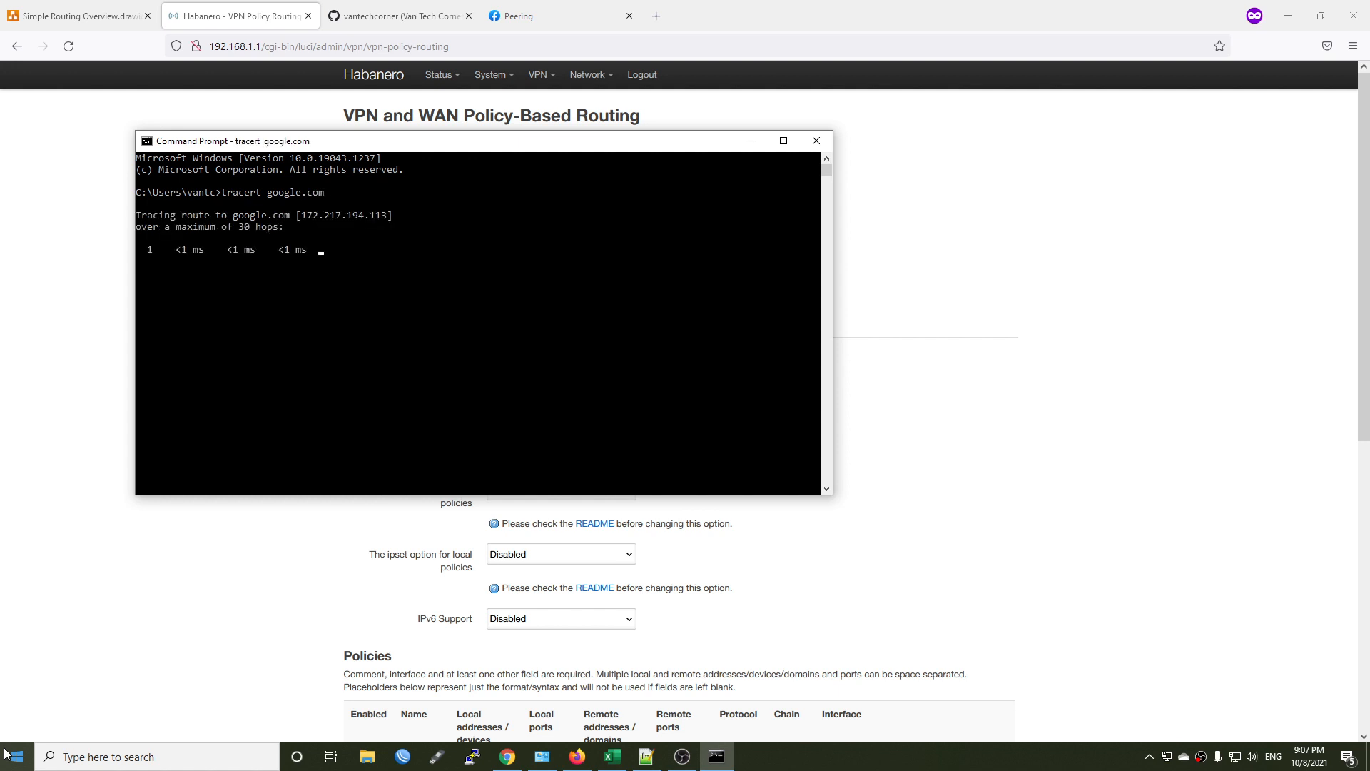
# Connect over SSH to the Raspberry Pi at 192.168.1.100, log in as pi with the account password, and run traceroute google.com.
pyautogui.click(471, 762)
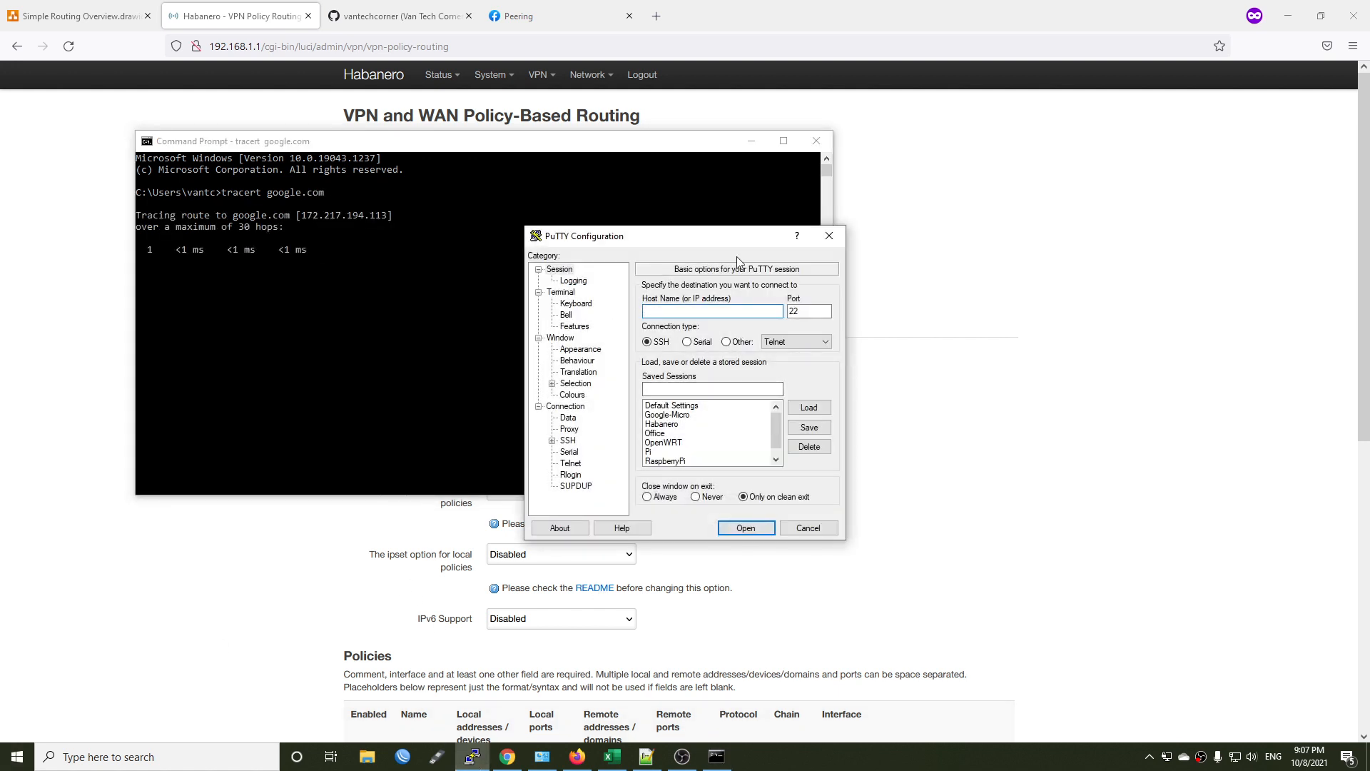
pyautogui.write('19')
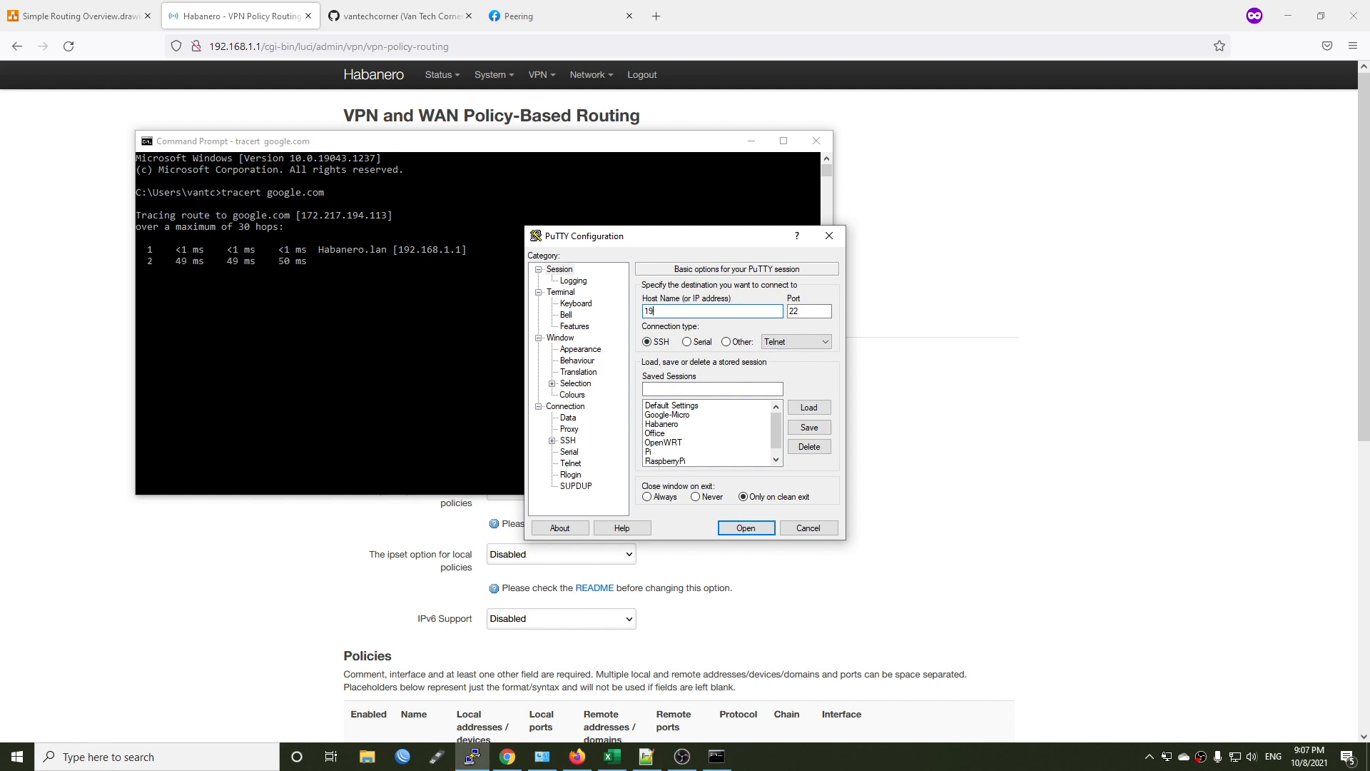
pyautogui.write('tra')
pyautogui.write('ceroute ')
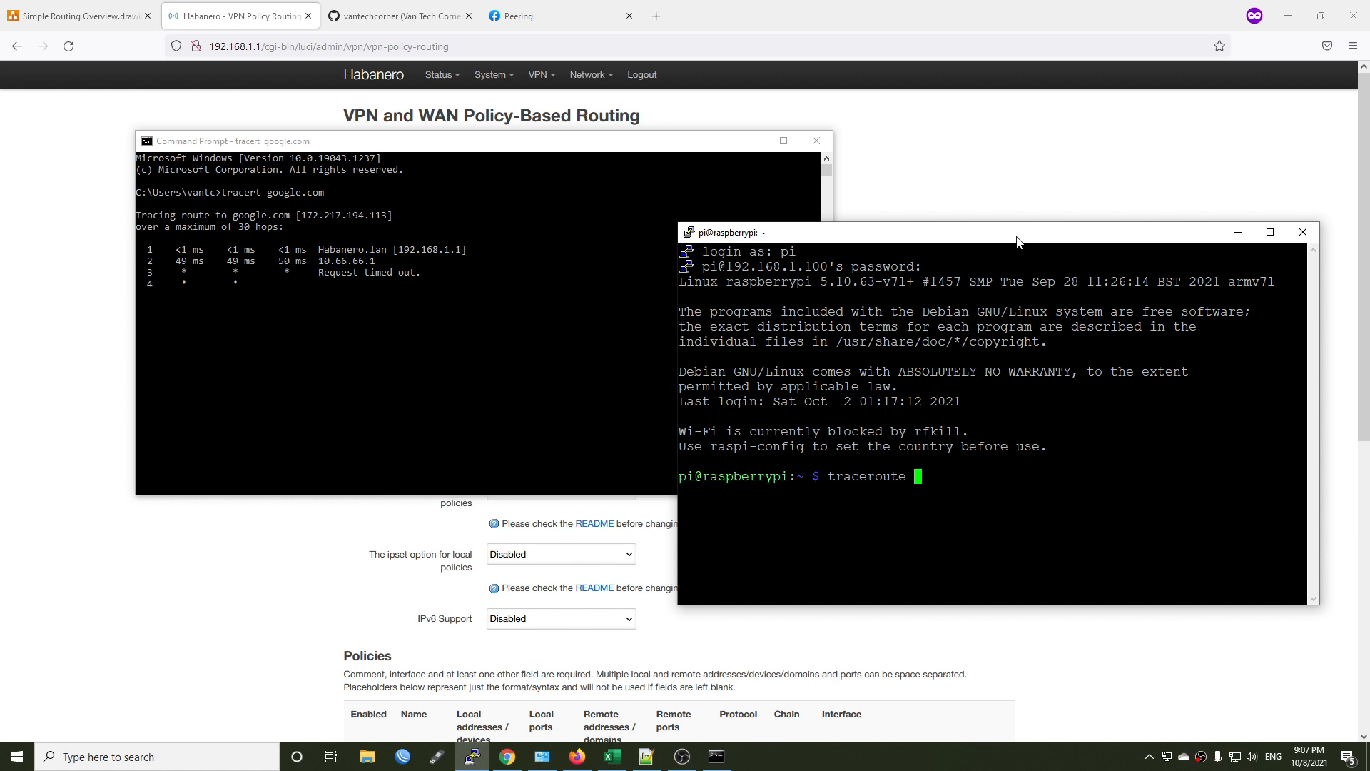
pyautogui.write('google.com')
pyautogui.press('Return')
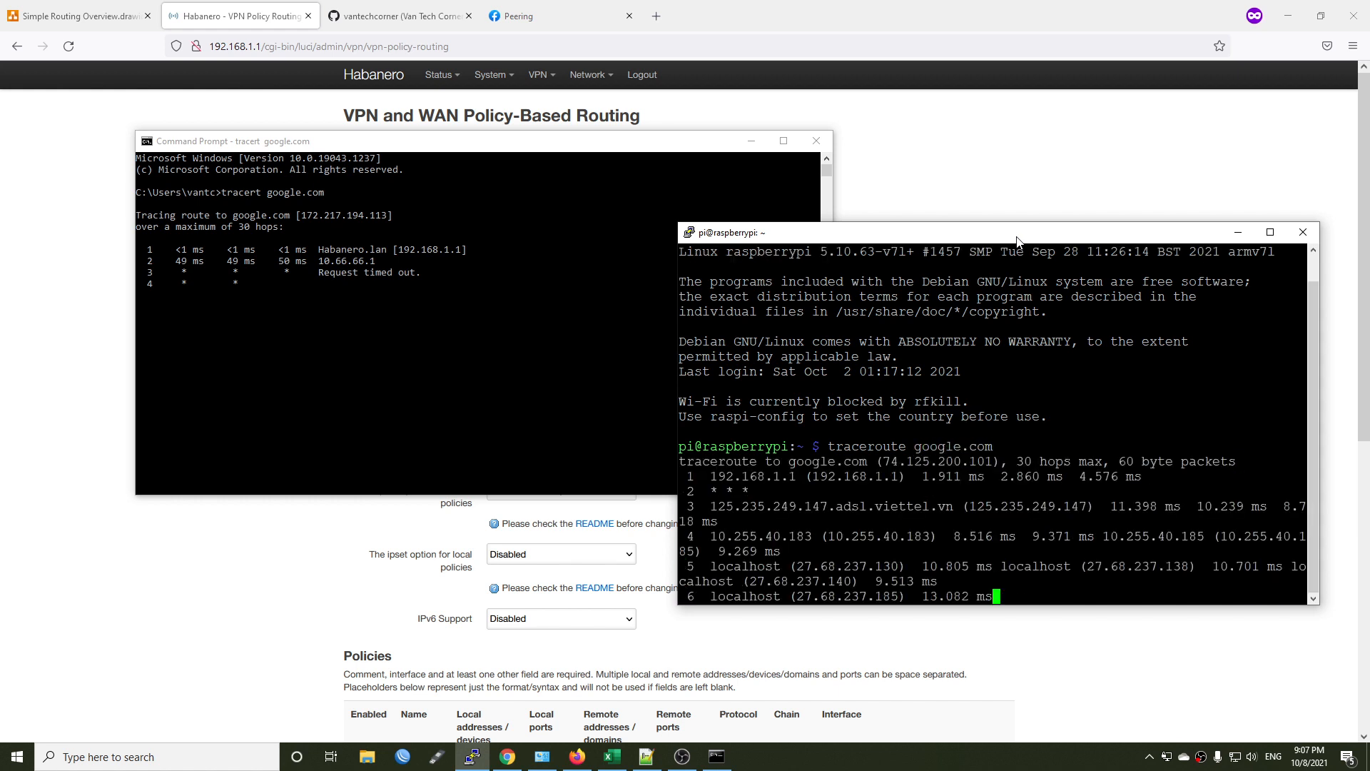
# Stop the tracert in Command Prompt and examine the addresses of its first two hops.
pyautogui.click(540, 268)
pyautogui.hotkey('ctrl', 'c')
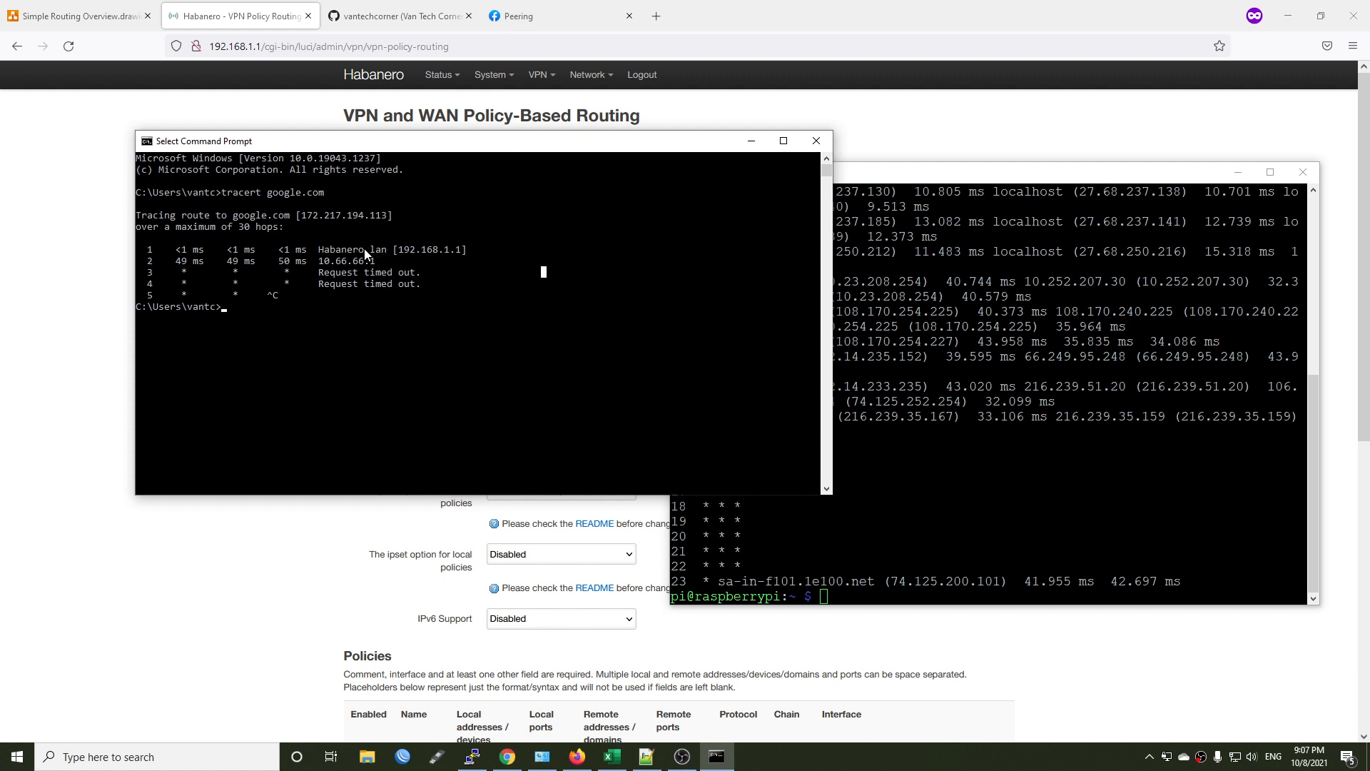
pyautogui.moveTo(464, 250); pyautogui.dragTo(385, 250)
pyautogui.moveTo(381, 262); pyautogui.dragTo(320, 266)
# Switch to the Raspberry Pi terminal and examine the first three hops of its traceroute to google.com.
pyautogui.hotkey('alt', 'Tab')
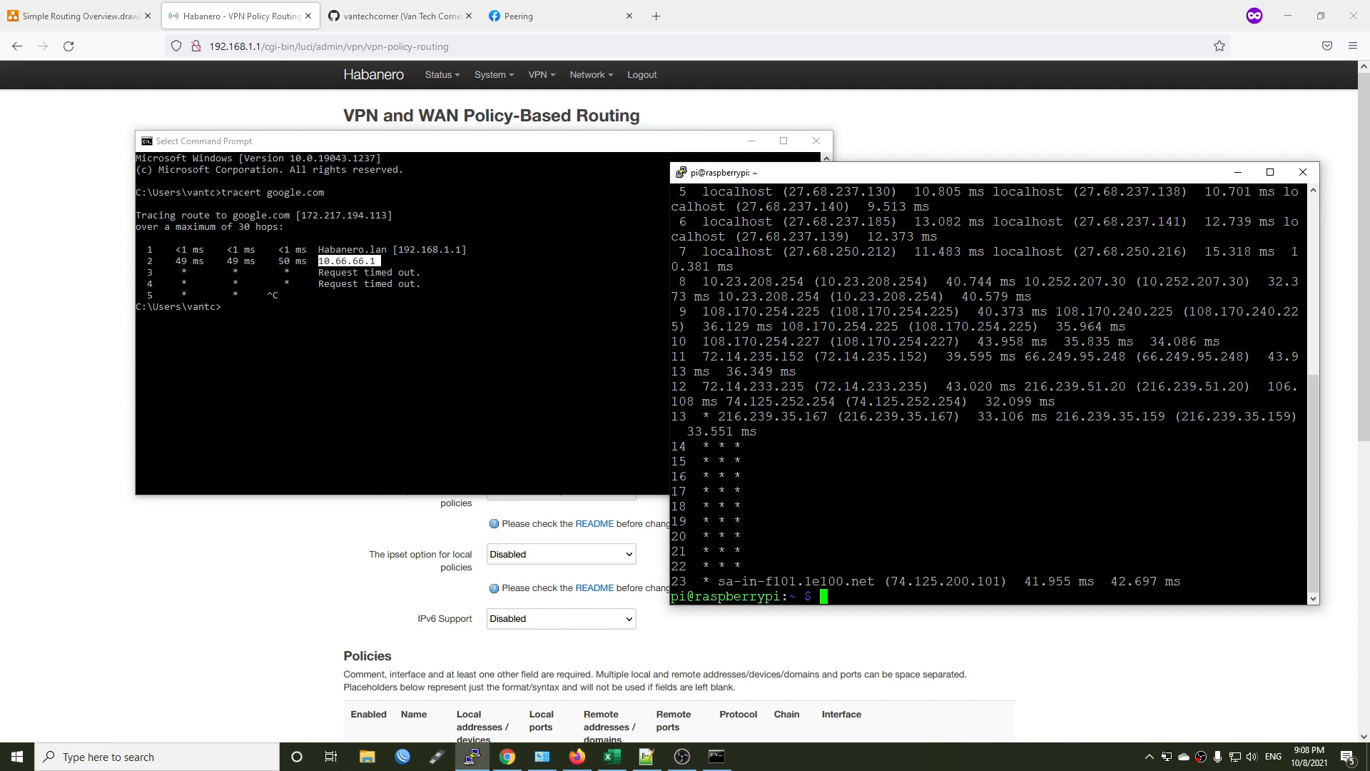
pyautogui.scroll(5, 992, 393)
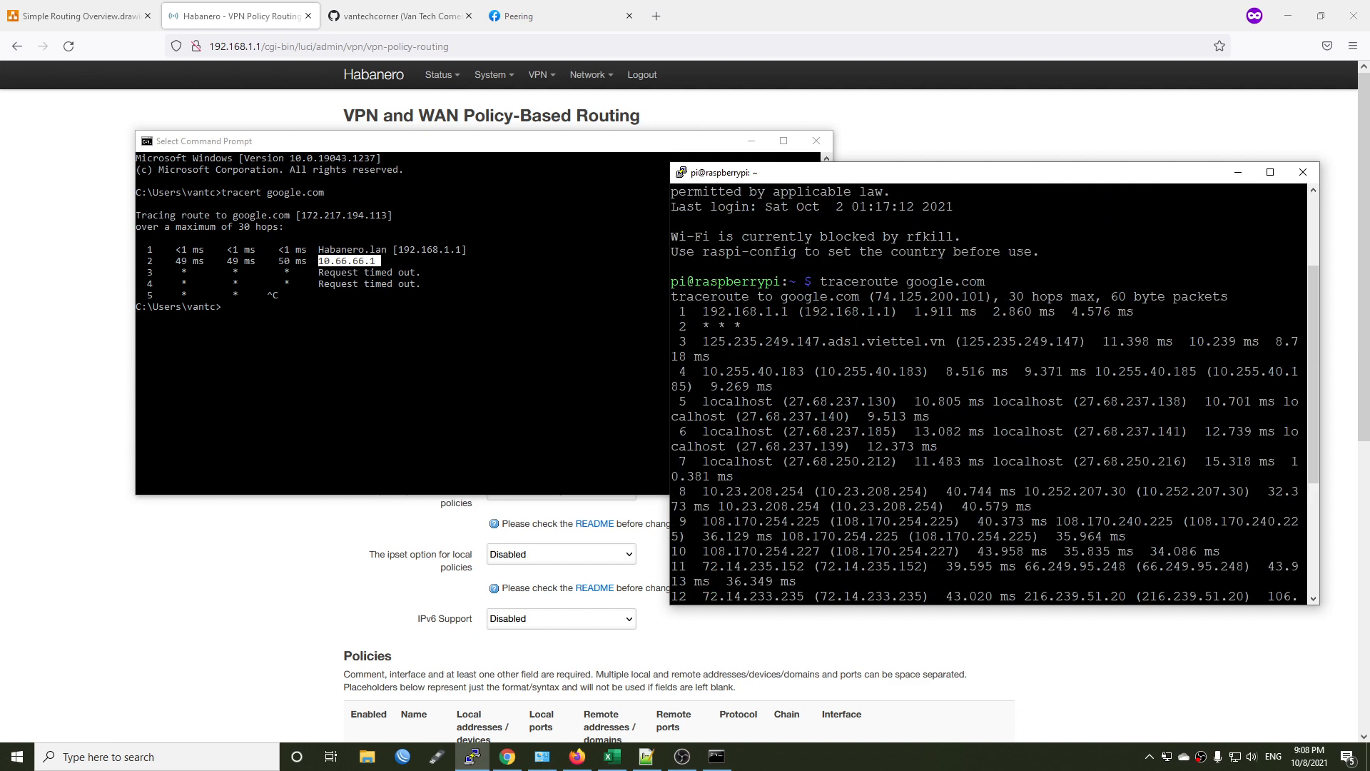
pyautogui.moveTo(795, 312); pyautogui.dragTo(705, 314)
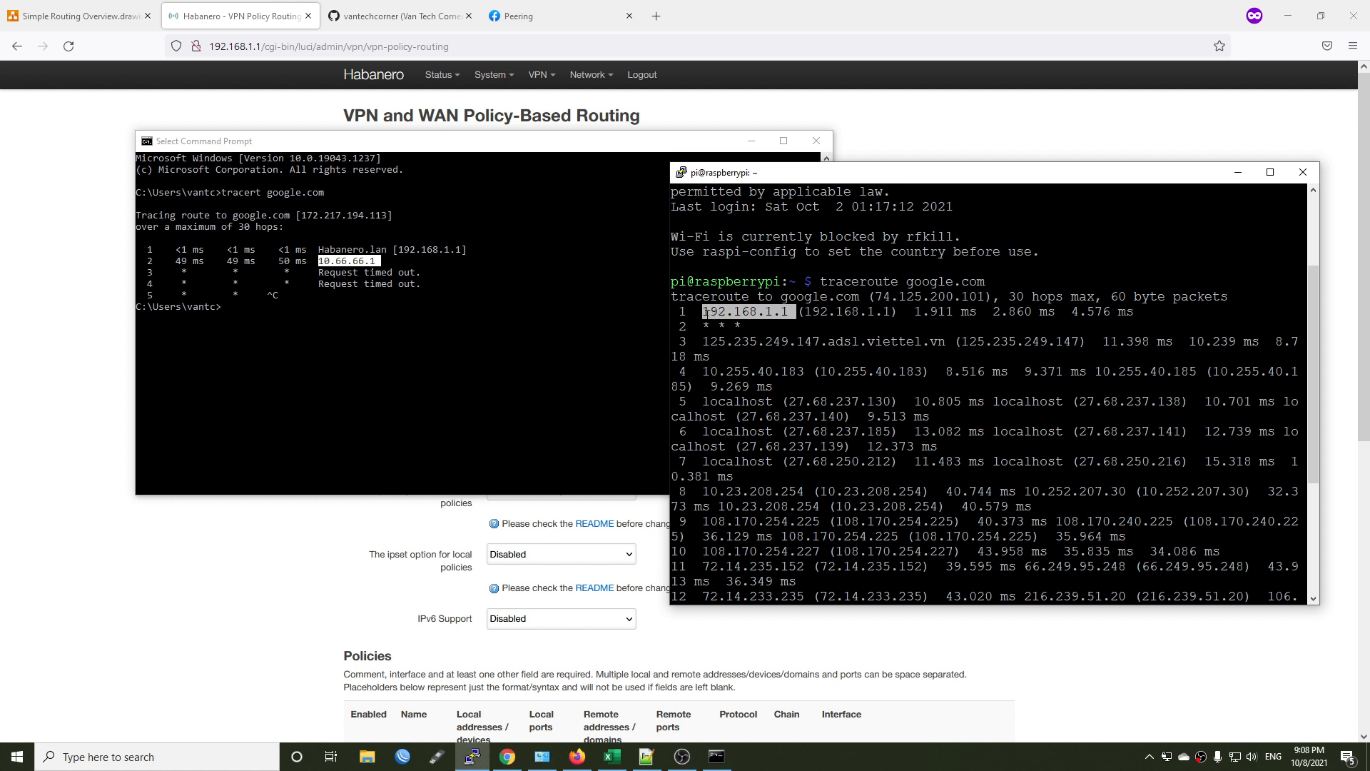
pyautogui.click(745, 326)
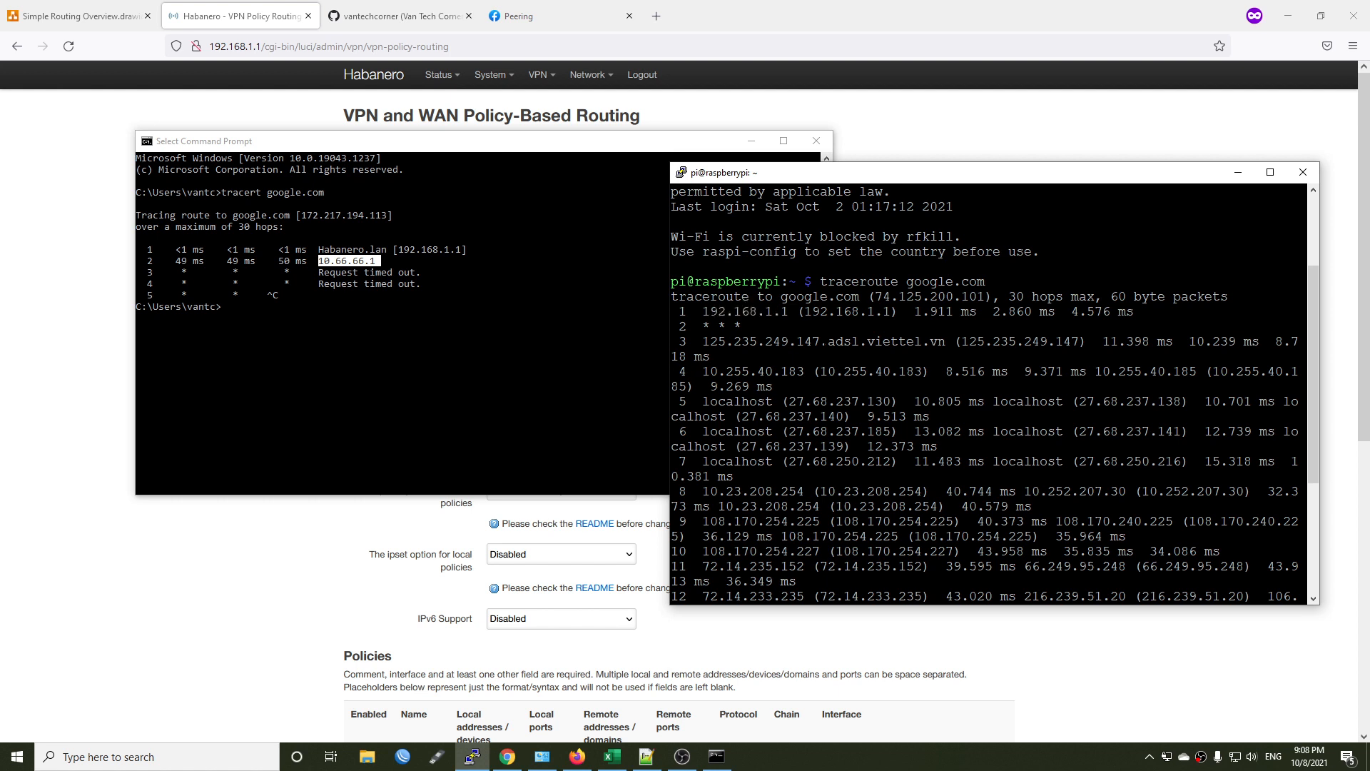
pyautogui.moveTo(955, 342); pyautogui.dragTo(703, 342)
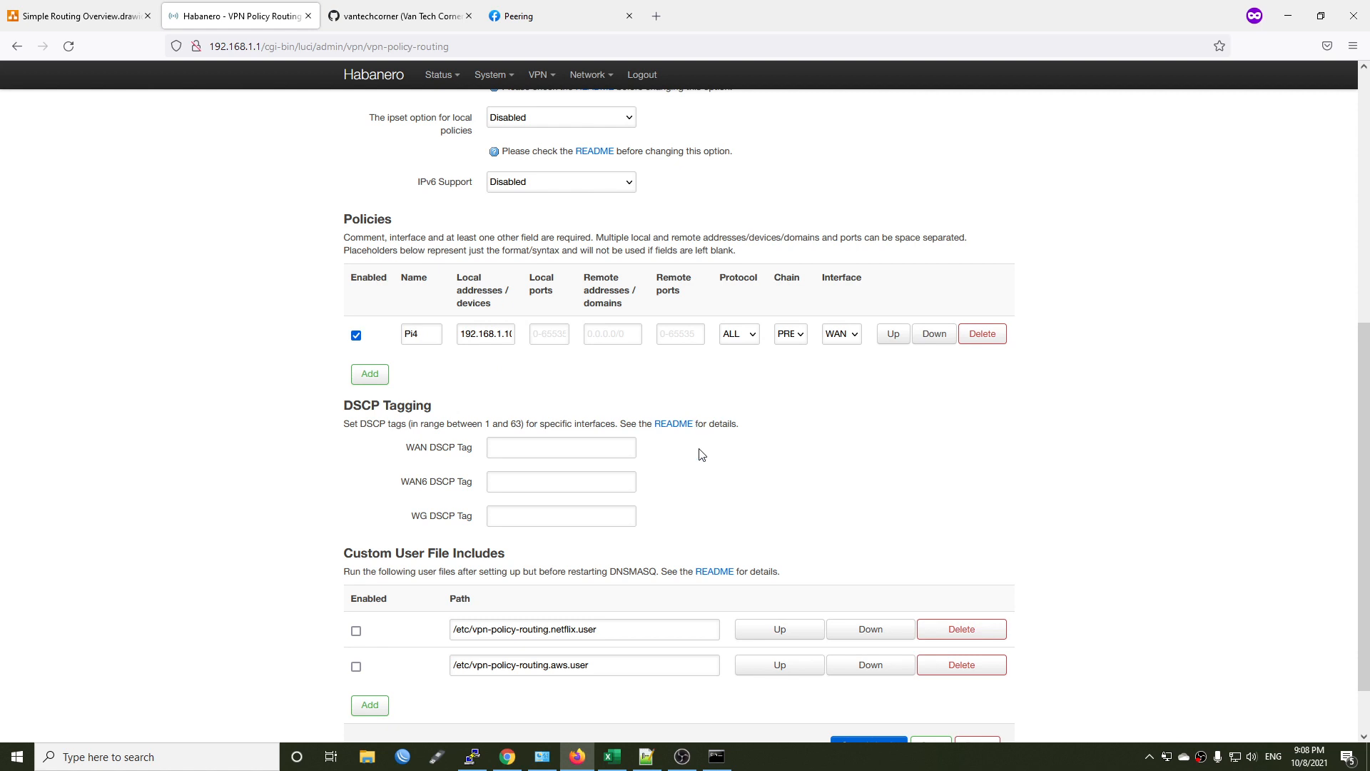
# Review the netflix and aws file paths under Custom User File Includes on the policy routing page.
pyautogui.scroll(-2, 701, 452)
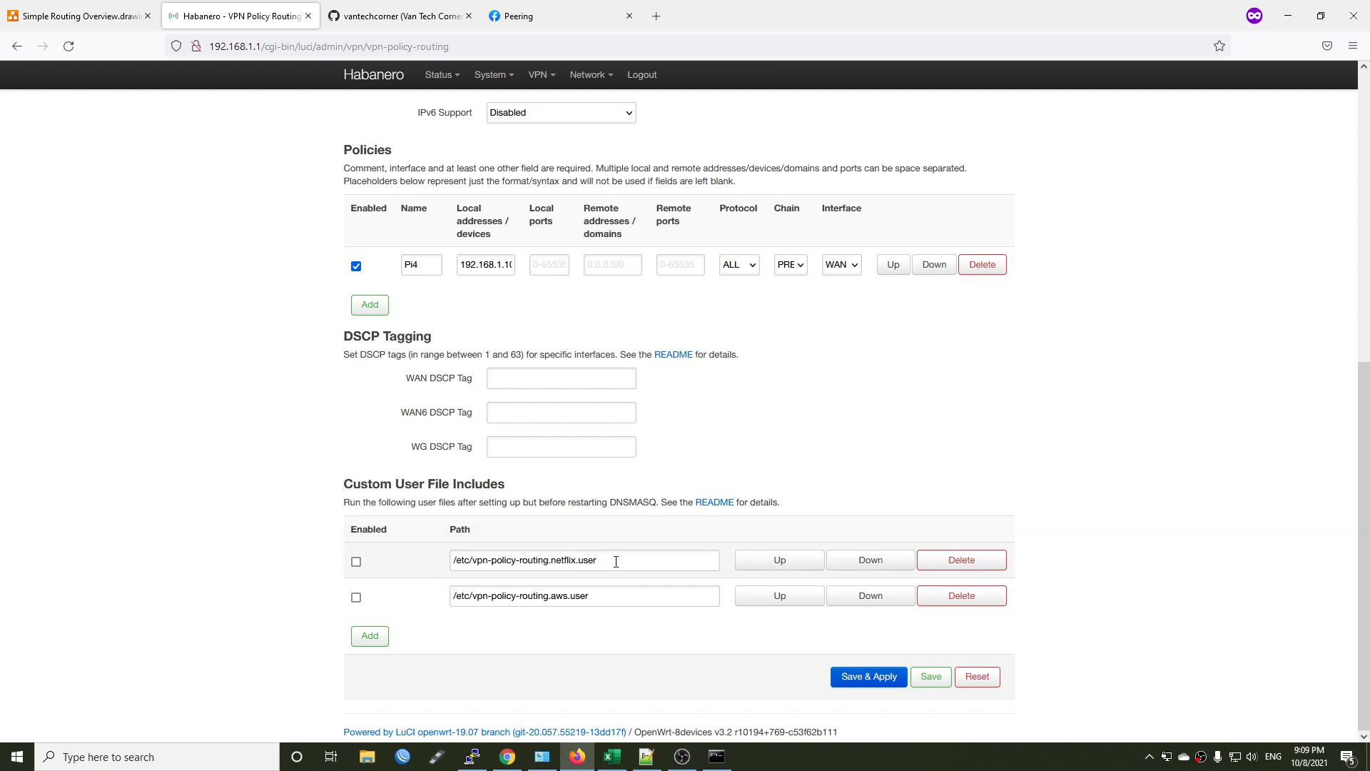
pyautogui.moveTo(616, 561); pyautogui.dragTo(443, 561)
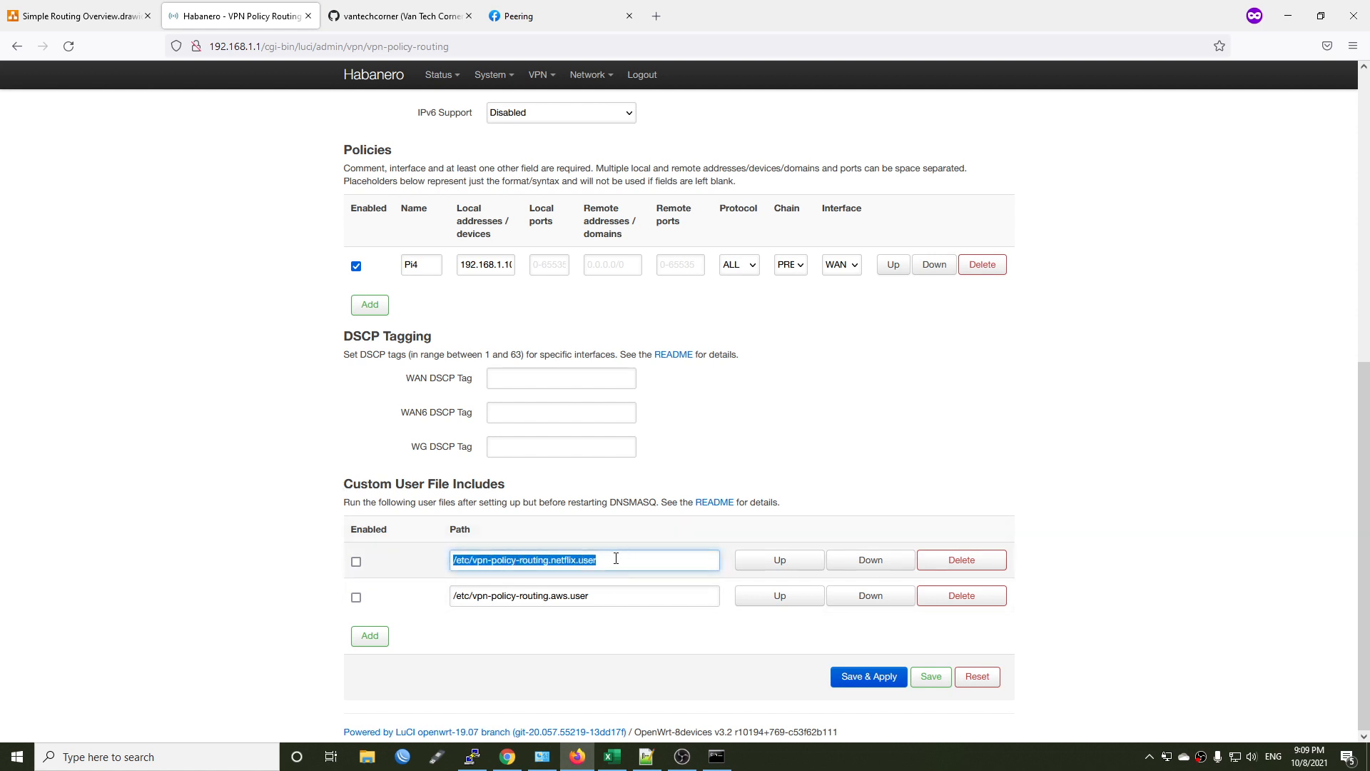
pyautogui.moveTo(620, 598); pyautogui.dragTo(428, 603)
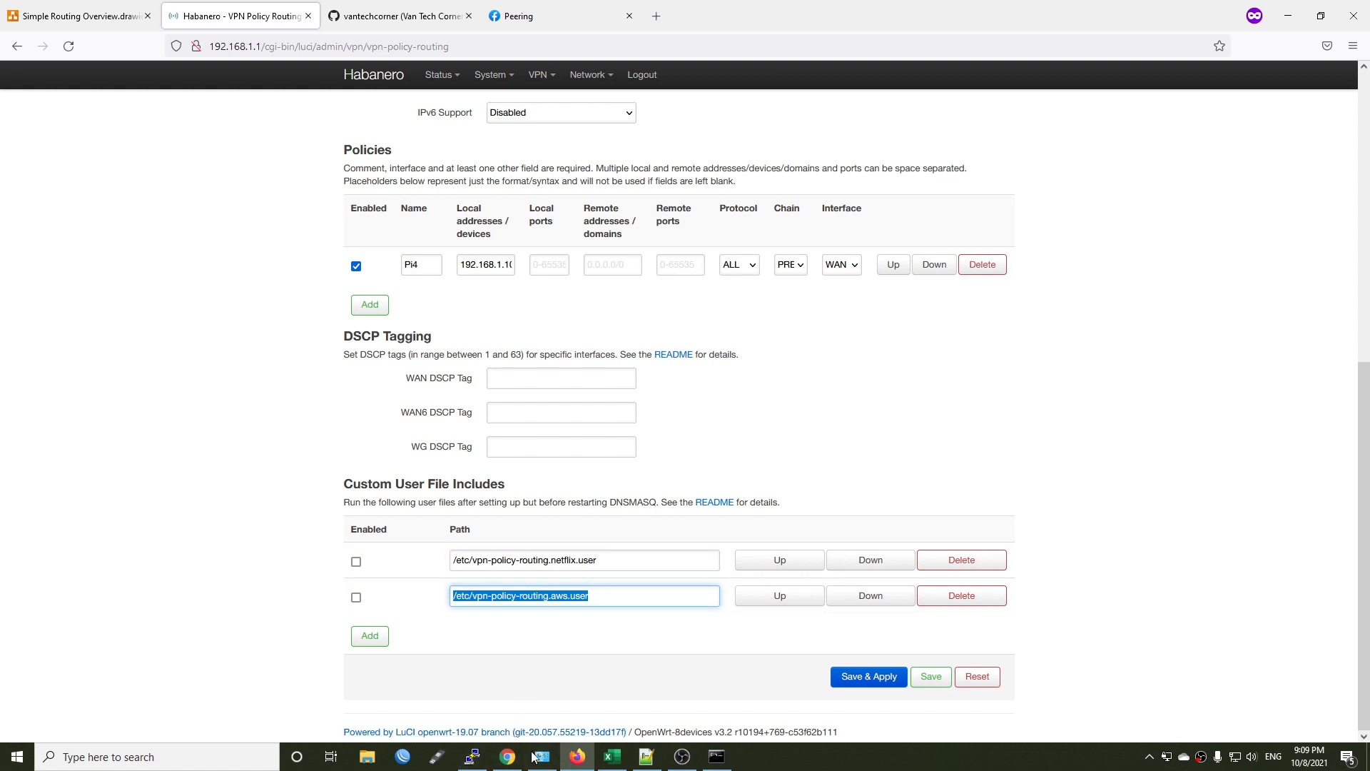
# Open a new PuTTY SSH session to the router at 192.168.1.1 and log in as root with the account password.
pyautogui.click(472, 756)
pyautogui.click(464, 680)
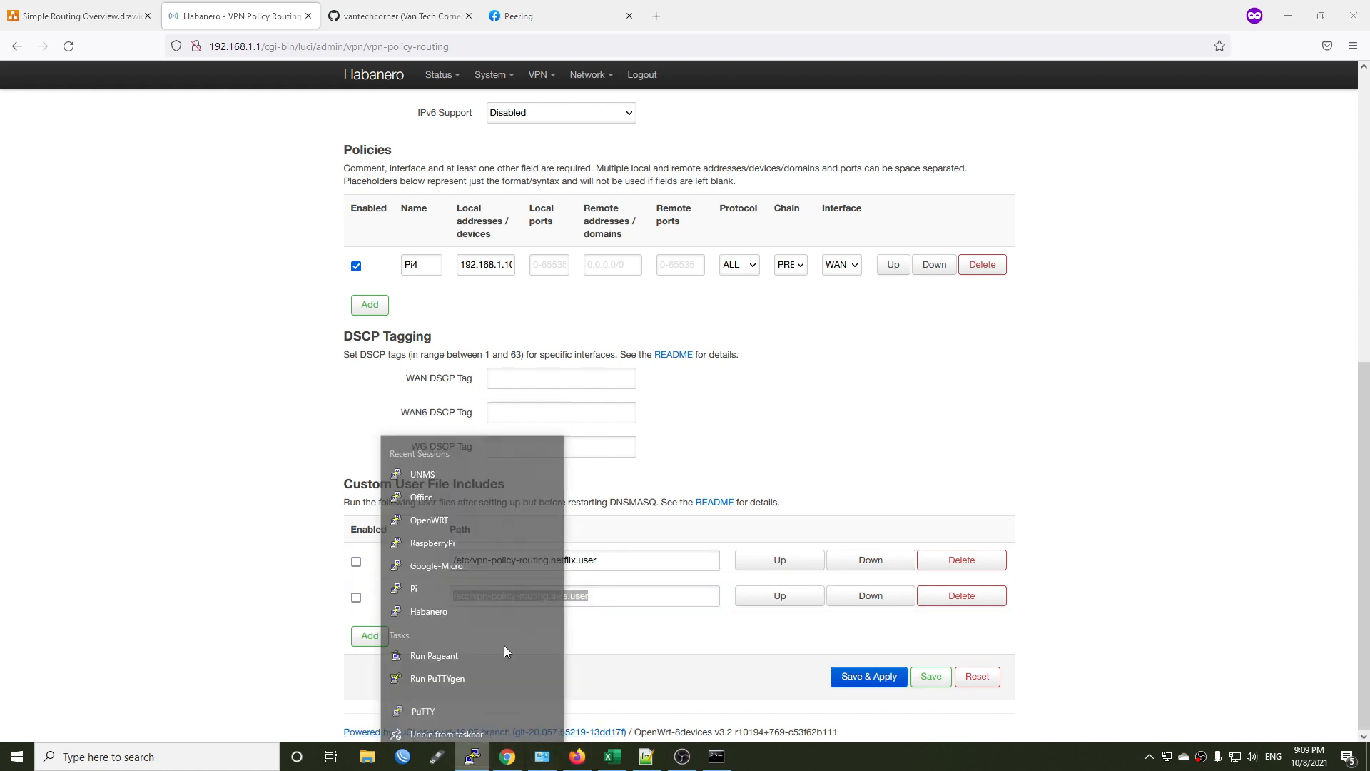
pyautogui.write('192.168.1.')
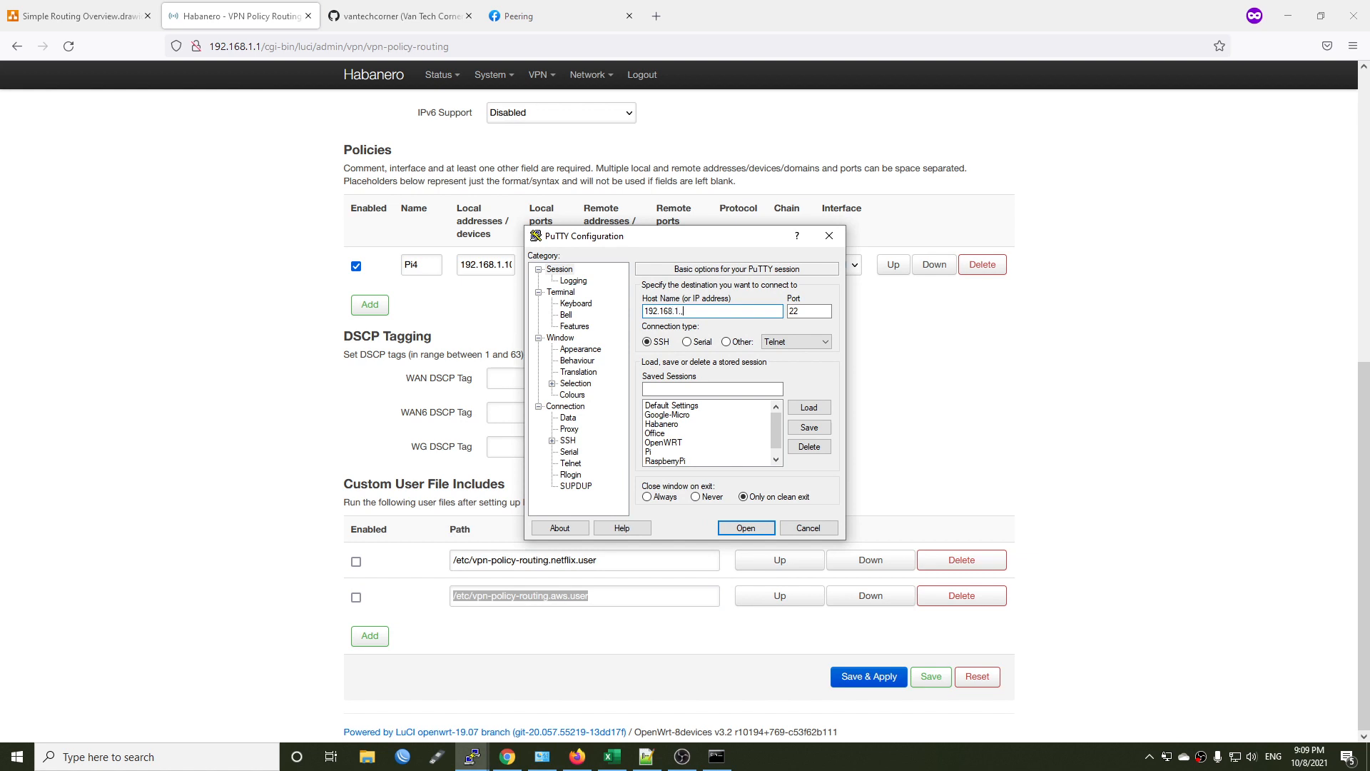
pyautogui.write('1')
pyautogui.press('Return')
pyautogui.write('root')
pyautogui.press('Return')
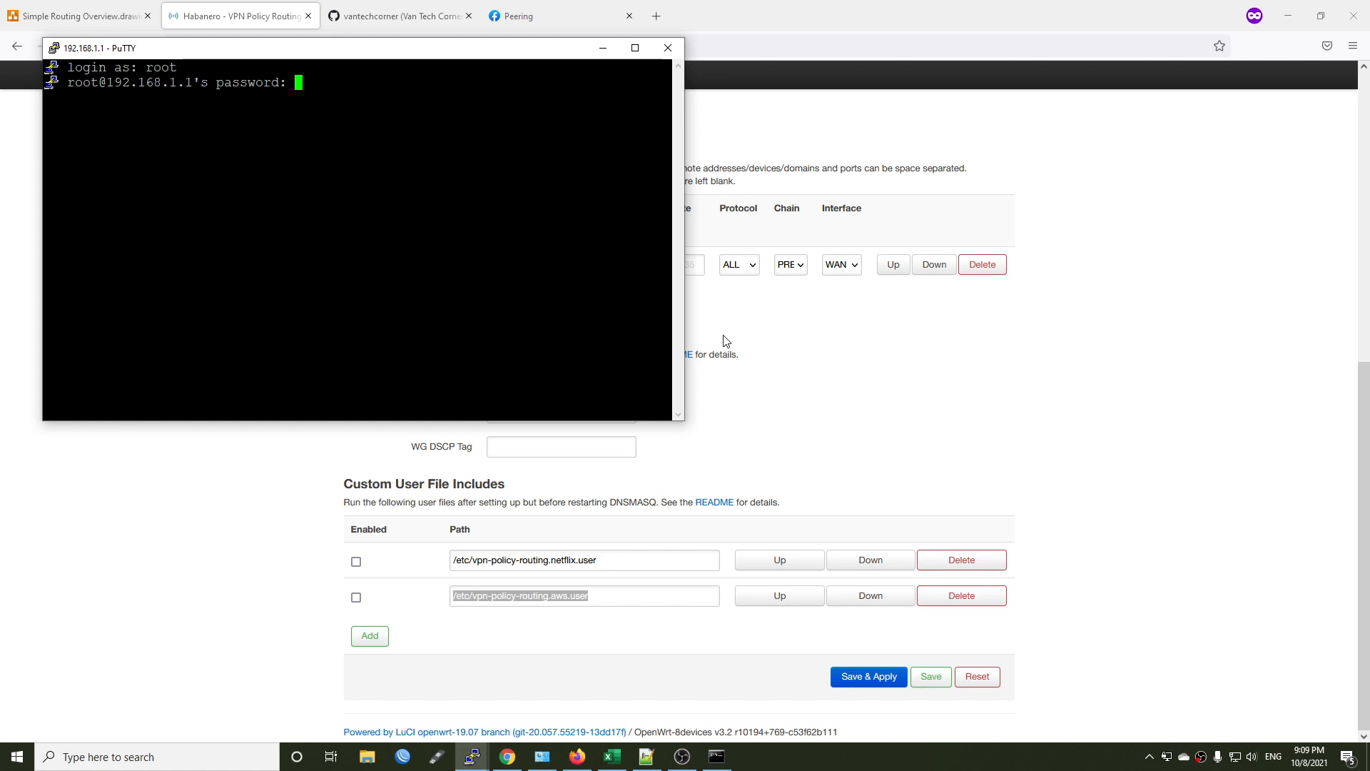
pyautogui.press('Return')
# Copy the Netflix include path and display /etc/vpn-policy-routing.netflix.user with cat in the router terminal.
pyautogui.click(596, 596)
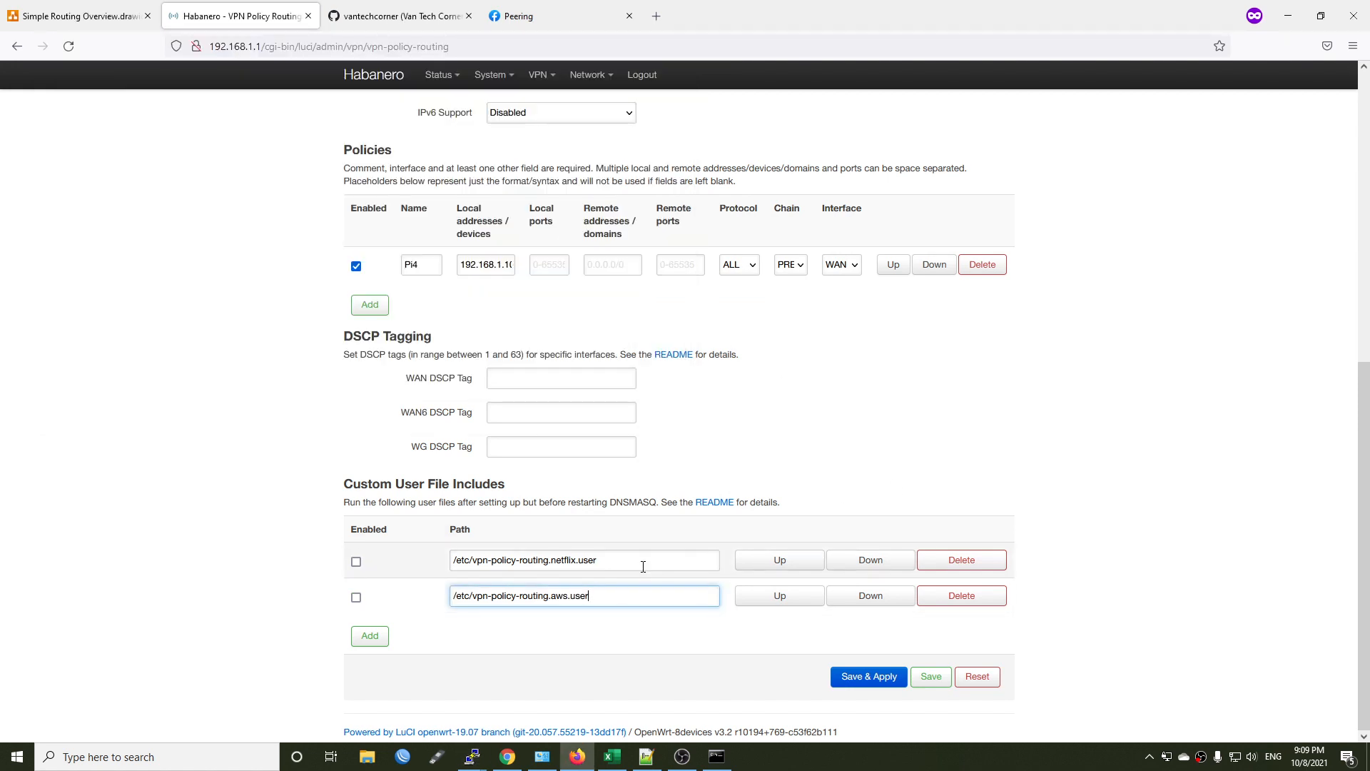
pyautogui.moveTo(643, 566); pyautogui.dragTo(226, 563)
pyautogui.hotkey('alt', 'Tab')
pyautogui.write('ca')
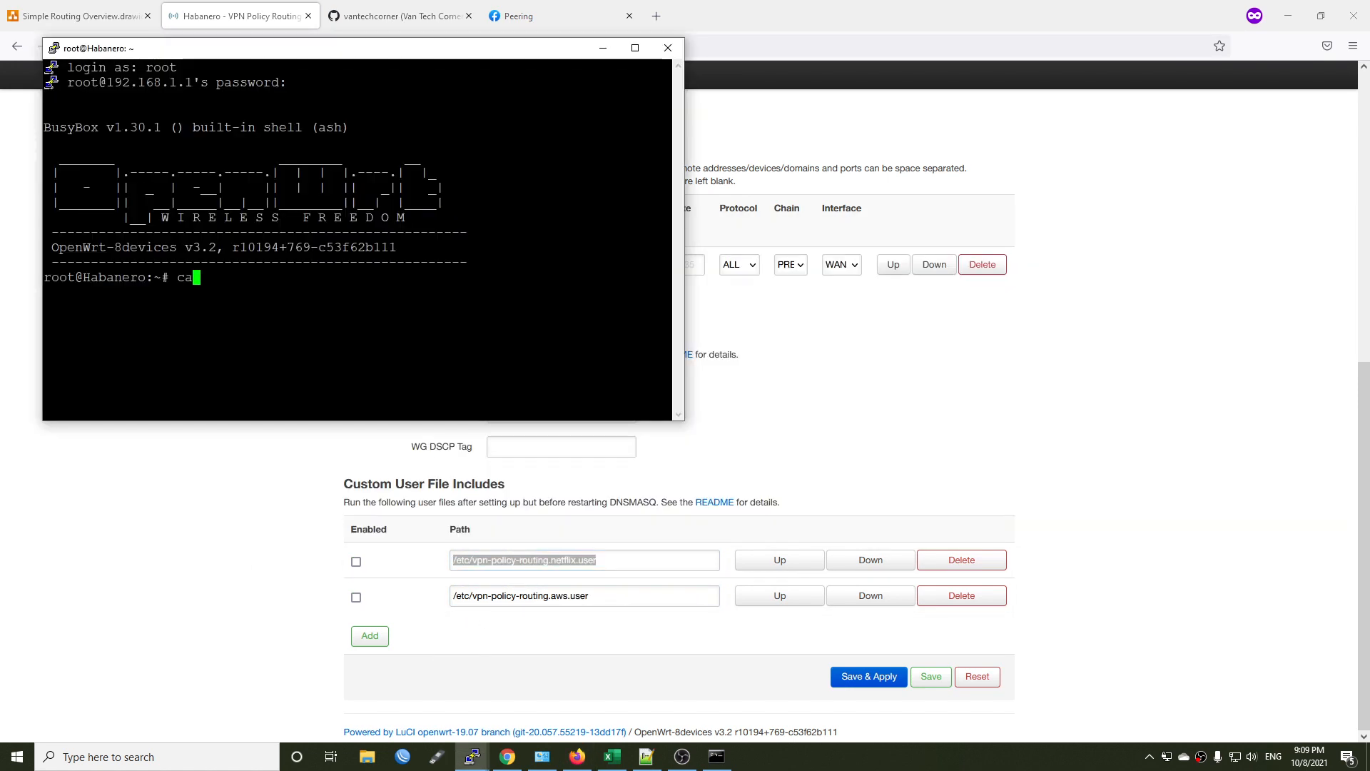
pyautogui.write('t')
pyautogui.press('shift+Insert')
pyautogui.press('Return')
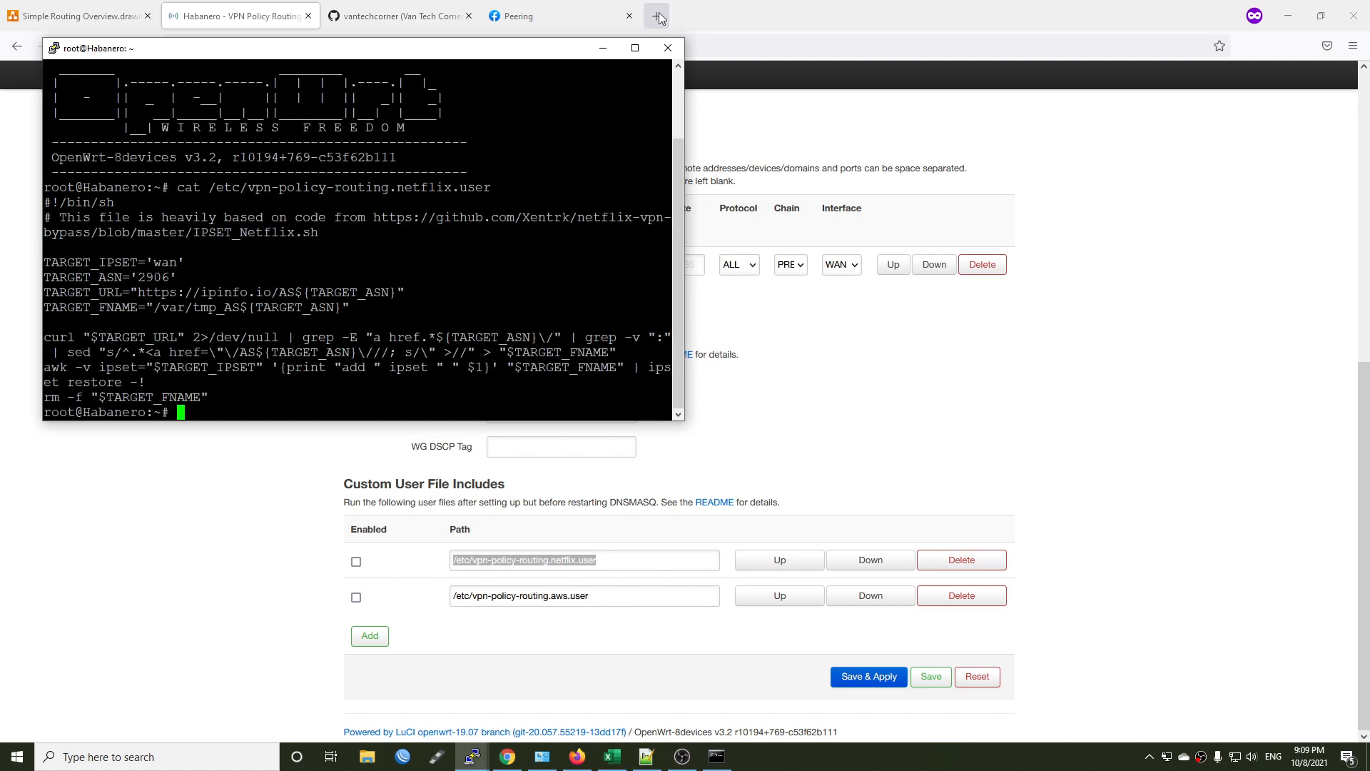
# Maximize the router terminal and examine the script's source link comment and TARGET_IPSET value.
pyautogui.click(635, 48)
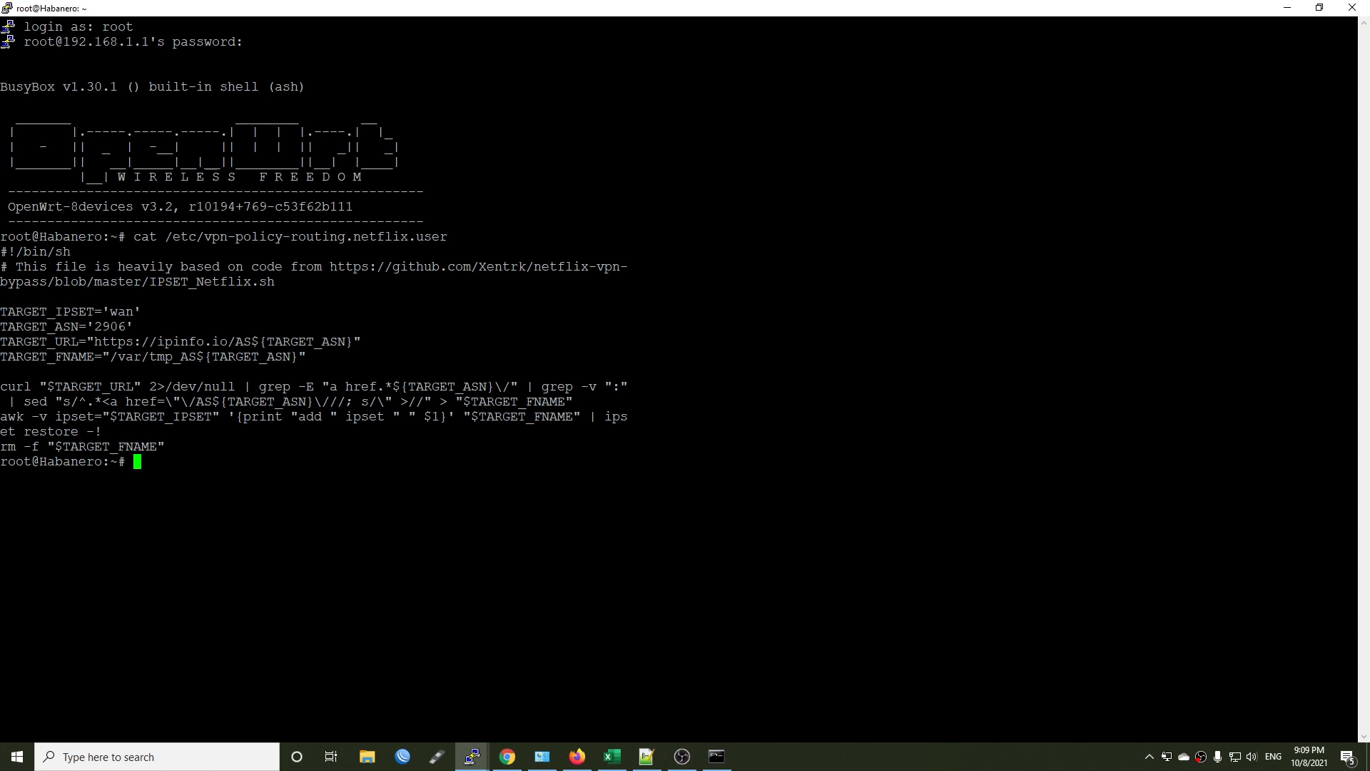
pyautogui.moveTo(337, 266); pyautogui.dragTo(584, 281)
pyautogui.click(584, 281)
pyautogui.moveTo(141, 312); pyautogui.dragTo(111, 312)
pyautogui.click(128, 312)
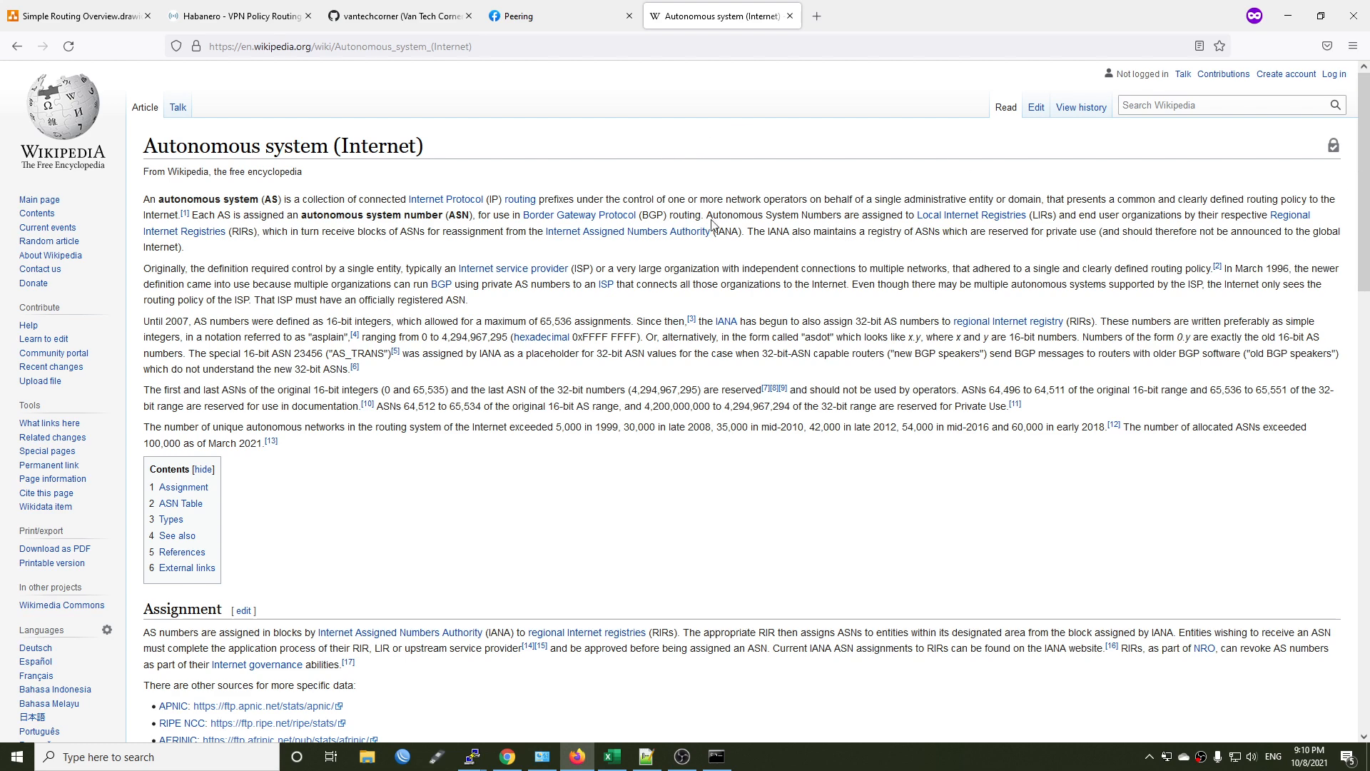
# Return to the router terminal and examine the script's TARGET_ASN, TARGET_URL and TARGET_FNAME lines.
pyautogui.hotkey('alt', 'Tab')
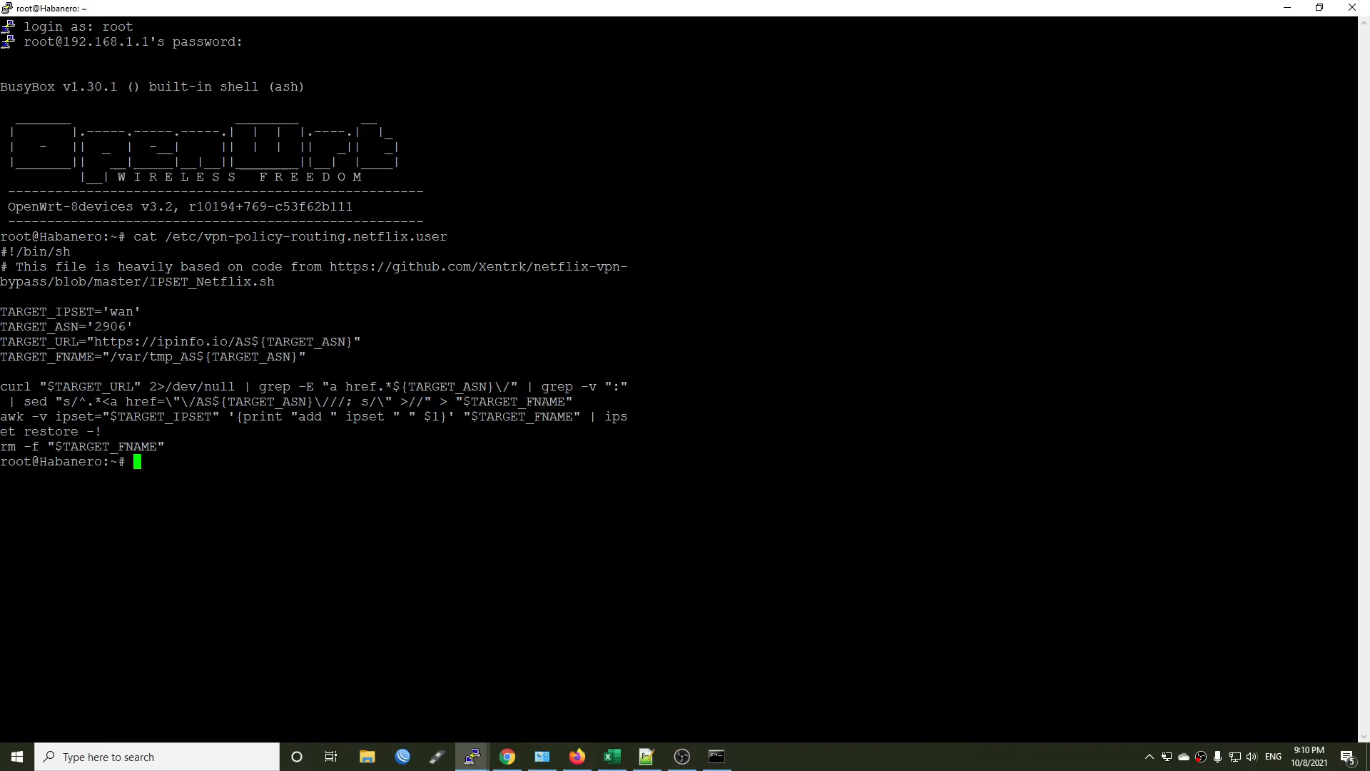
pyautogui.moveTo(134, 326); pyautogui.dragTo(96, 327)
pyautogui.click(96, 326)
pyautogui.moveTo(360, 341); pyautogui.dragTo(9, 343)
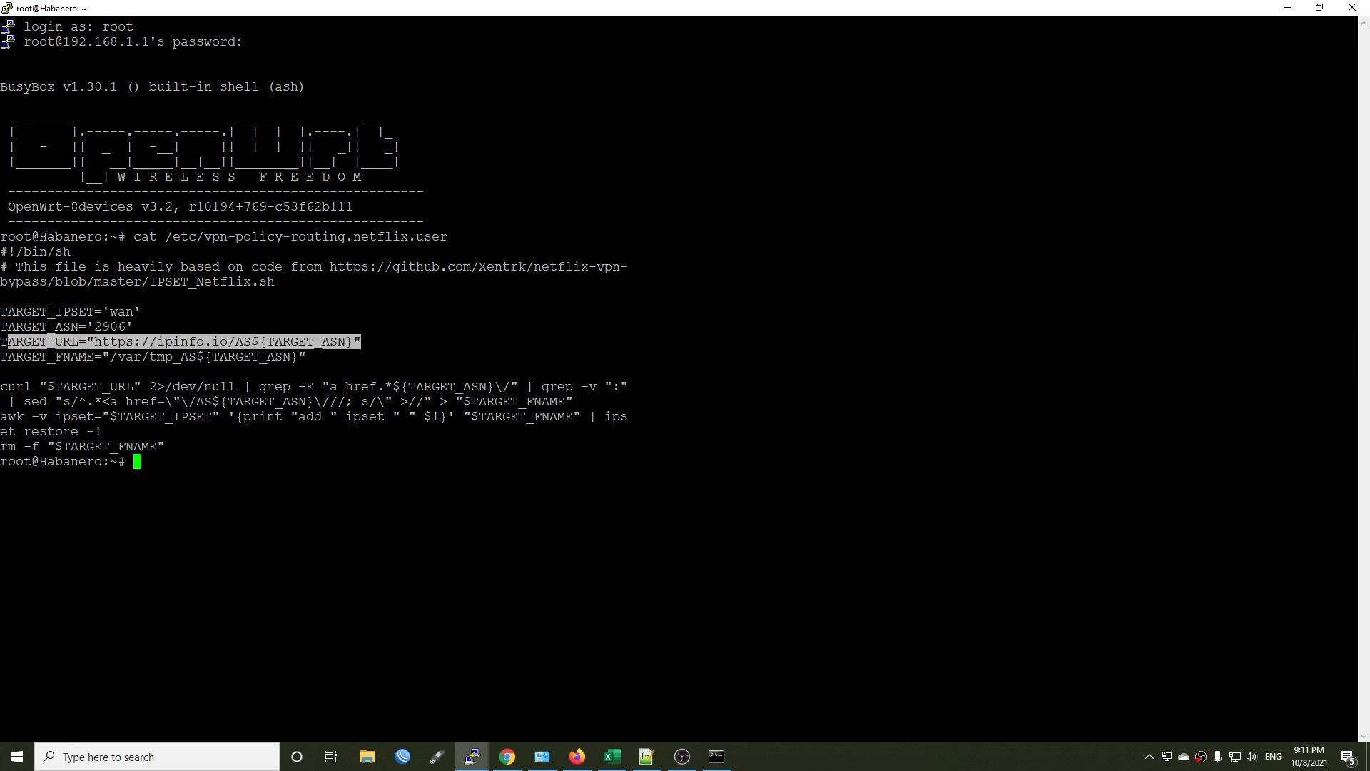
pyautogui.moveTo(307, 356); pyautogui.dragTo(3, 357)
pyautogui.click(193, 354)
pyautogui.moveTo(134, 356); pyautogui.dragTo(258, 357)
pyautogui.click(262, 357)
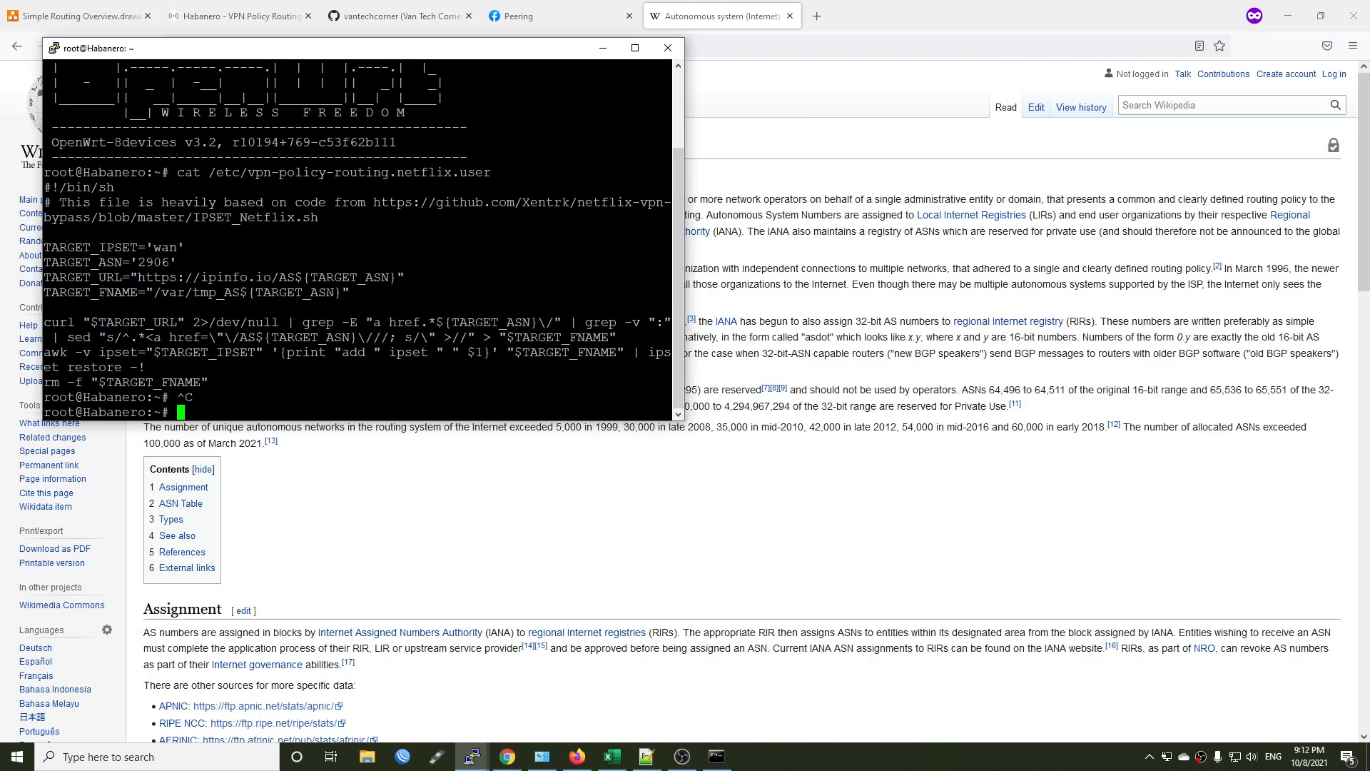
pyautogui.doubleClick(153, 262)
pyautogui.click(154, 264)
pyautogui.moveTo(295, 276); pyautogui.dragTo(138, 277)
pyautogui.press('Return')
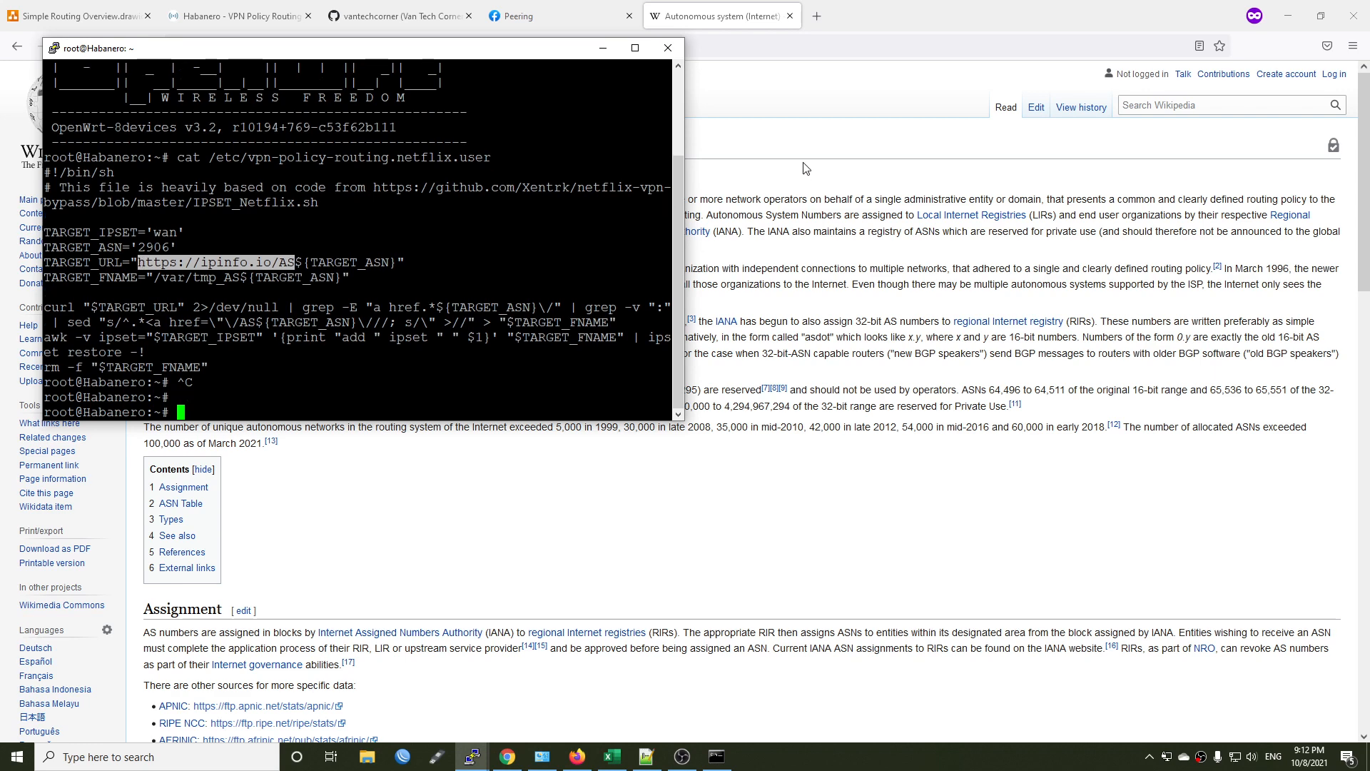
pyautogui.click(807, 169)
pyautogui.hotkey('ctrl', 'shift', 'p')
pyautogui.write('https://ipinfo.io/AS')
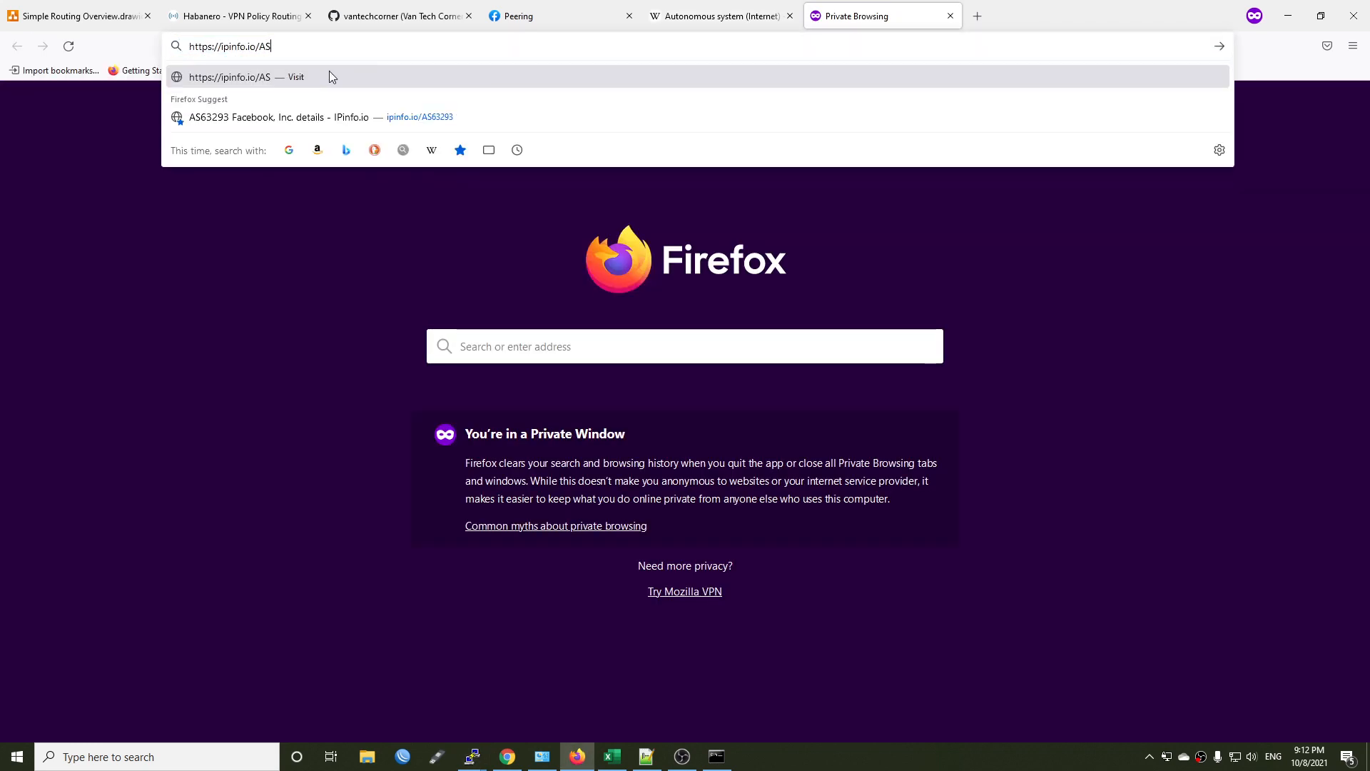
pyautogui.write('2906')
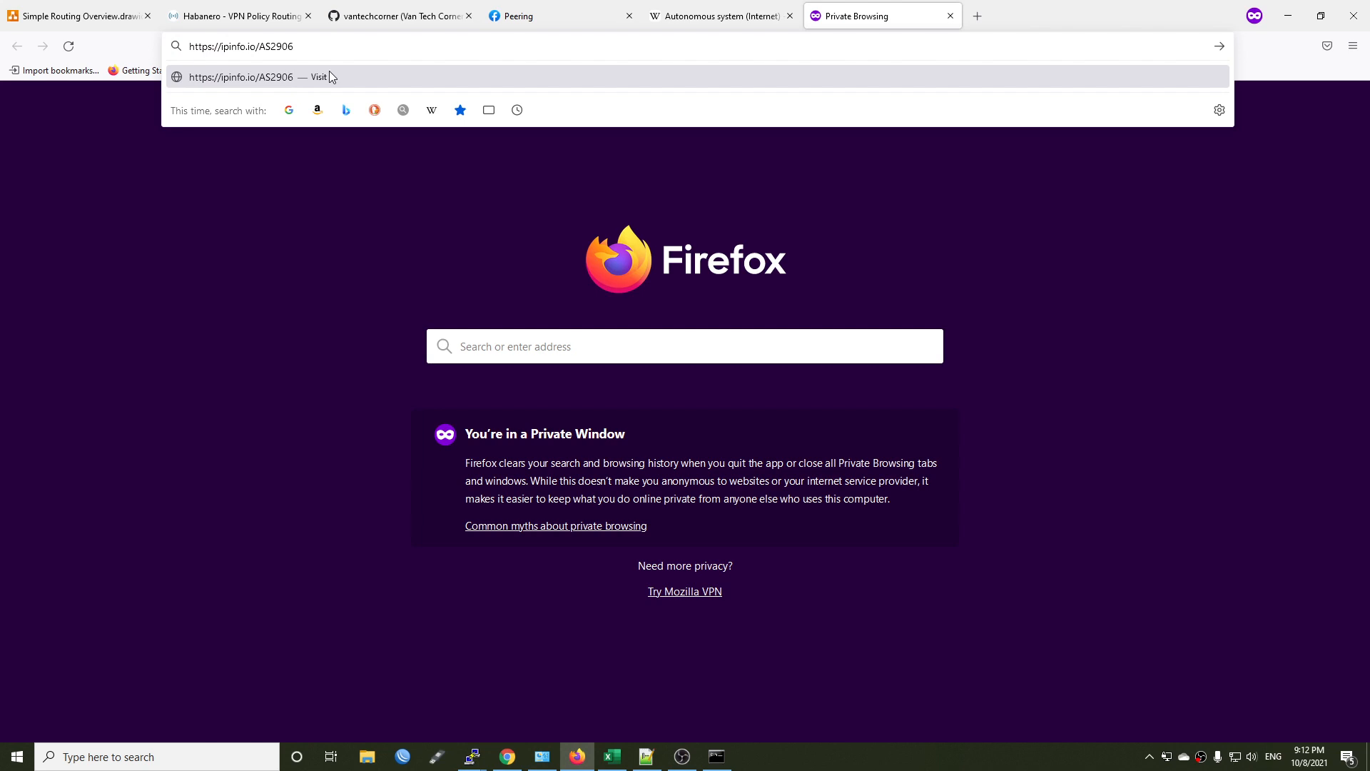
pyautogui.hotkey('alt', 'Tab')
pyautogui.hotkey('alt', 'Tab')
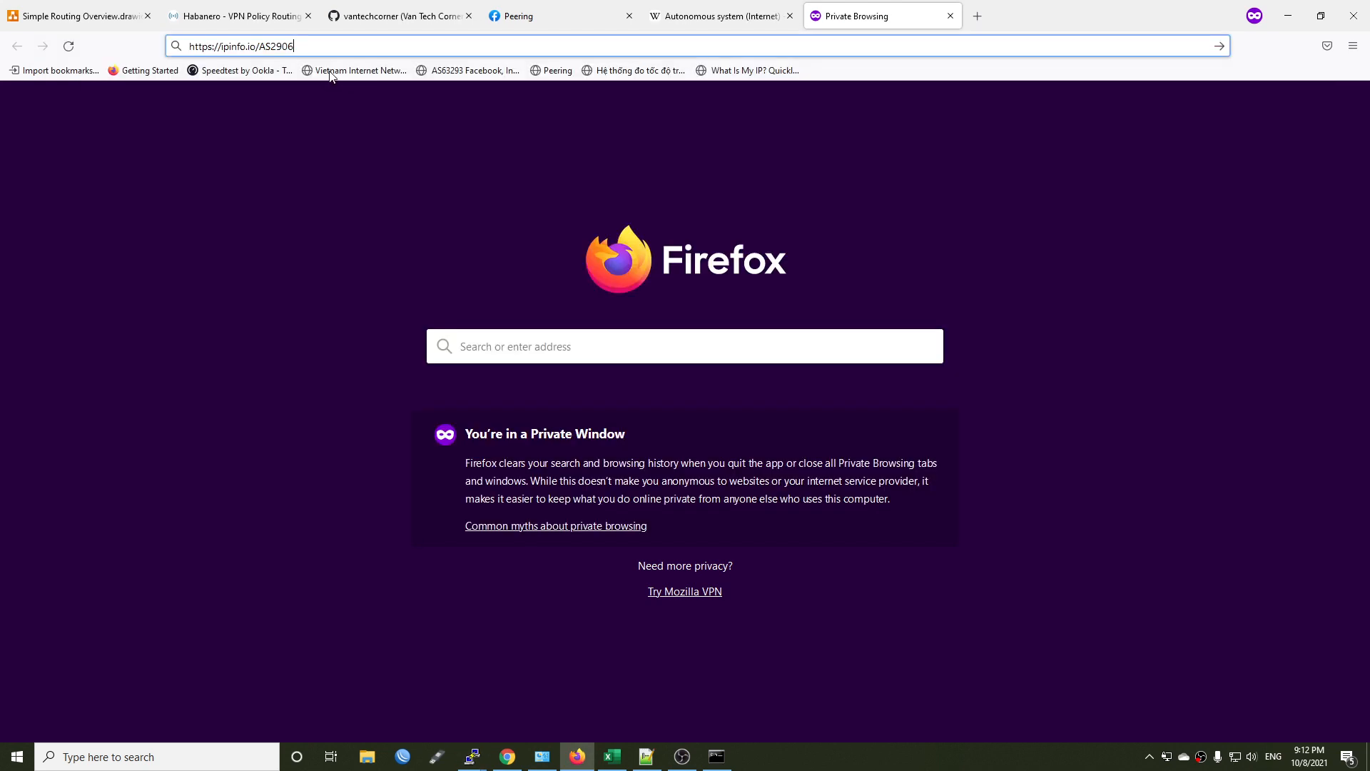
pyautogui.press('Return')
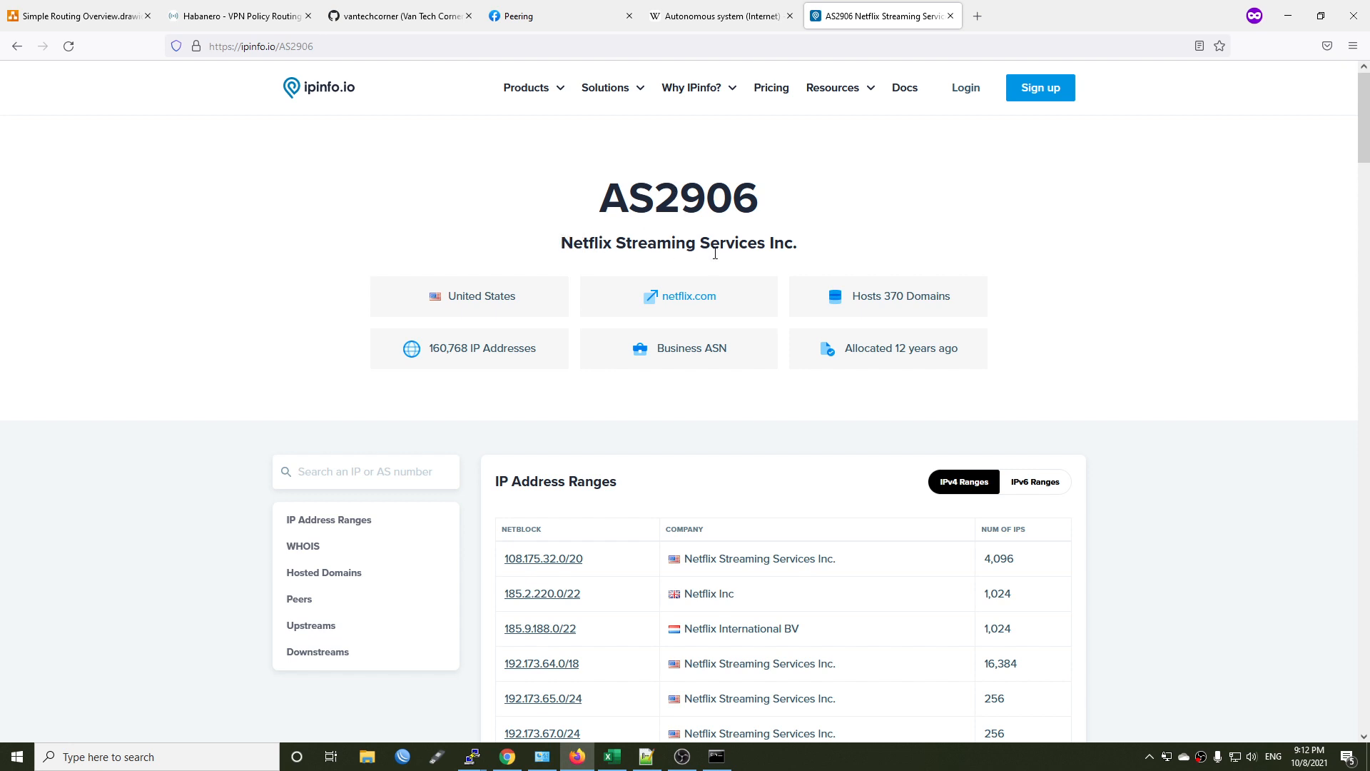
# Expand the complete list of AS2906 IPv4 ranges on the ipinfo.io page and look through the netblocks.
pyautogui.scroll(-3, 722, 290)
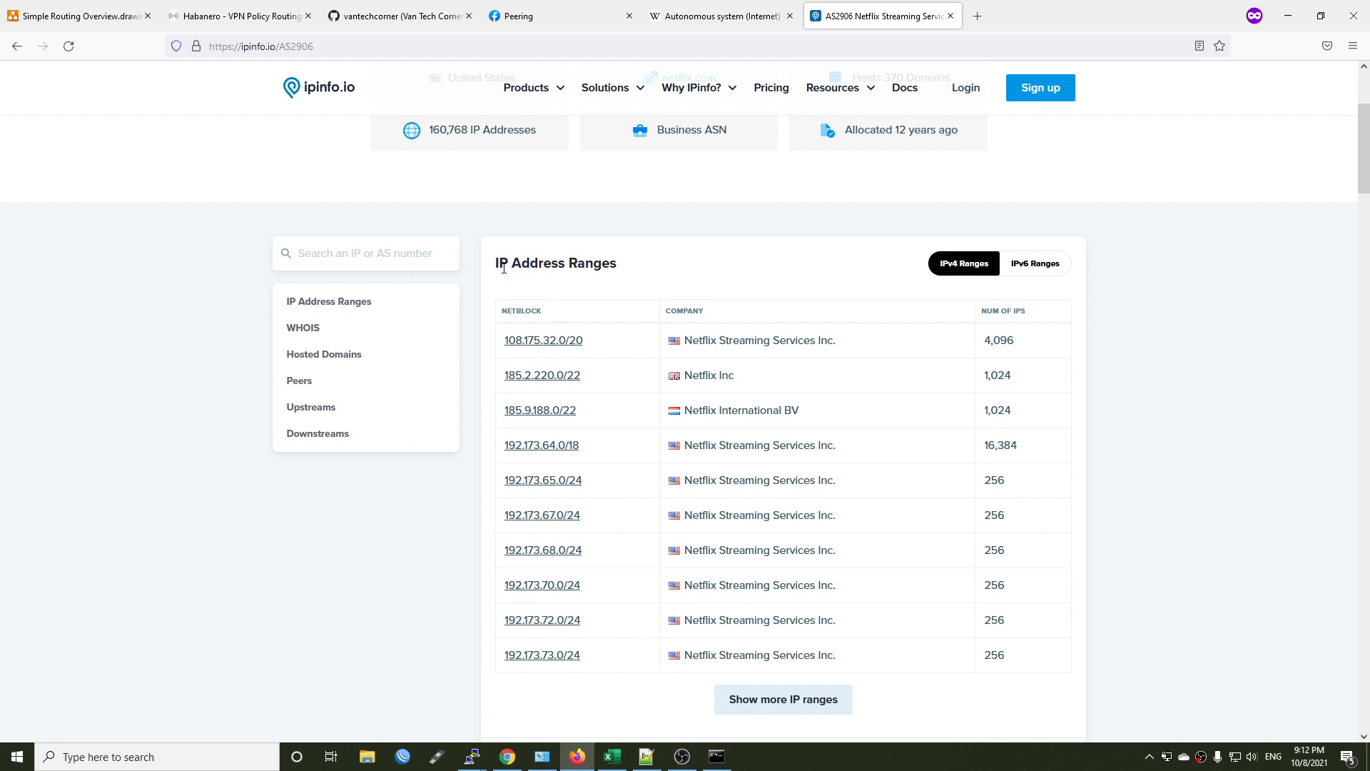
pyautogui.scroll(-4, 821, 600)
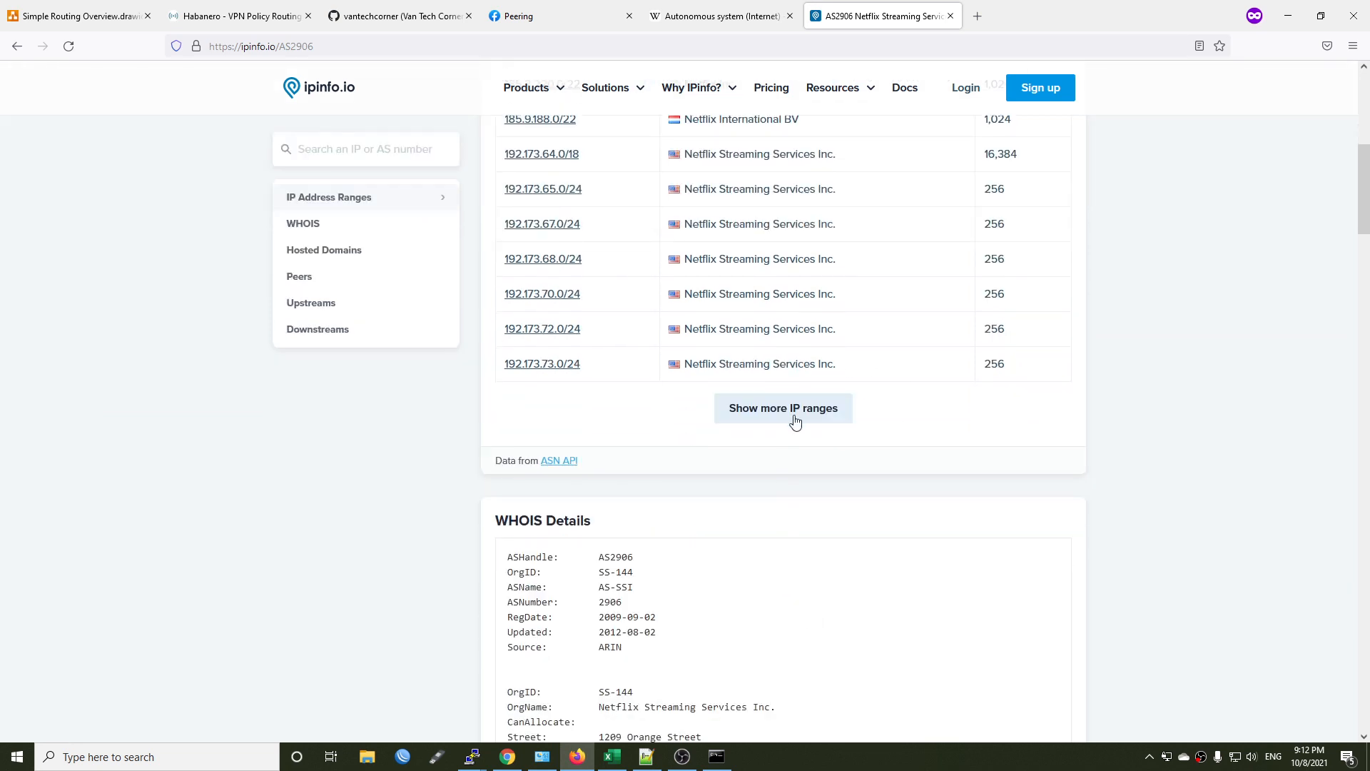
pyautogui.click(795, 421)
pyautogui.scroll(-10, 807, 384)
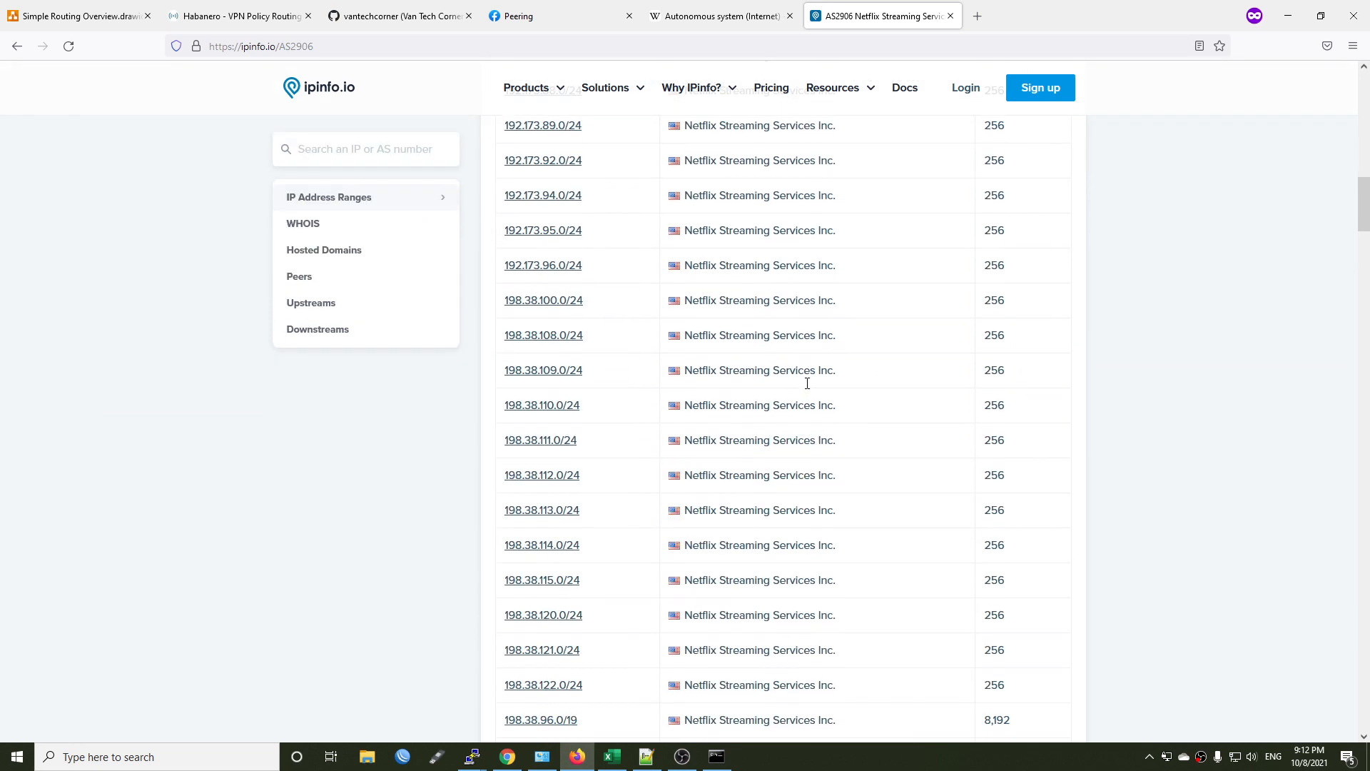
pyautogui.scroll(-6, 796, 414)
pyautogui.scroll(20, 786, 459)
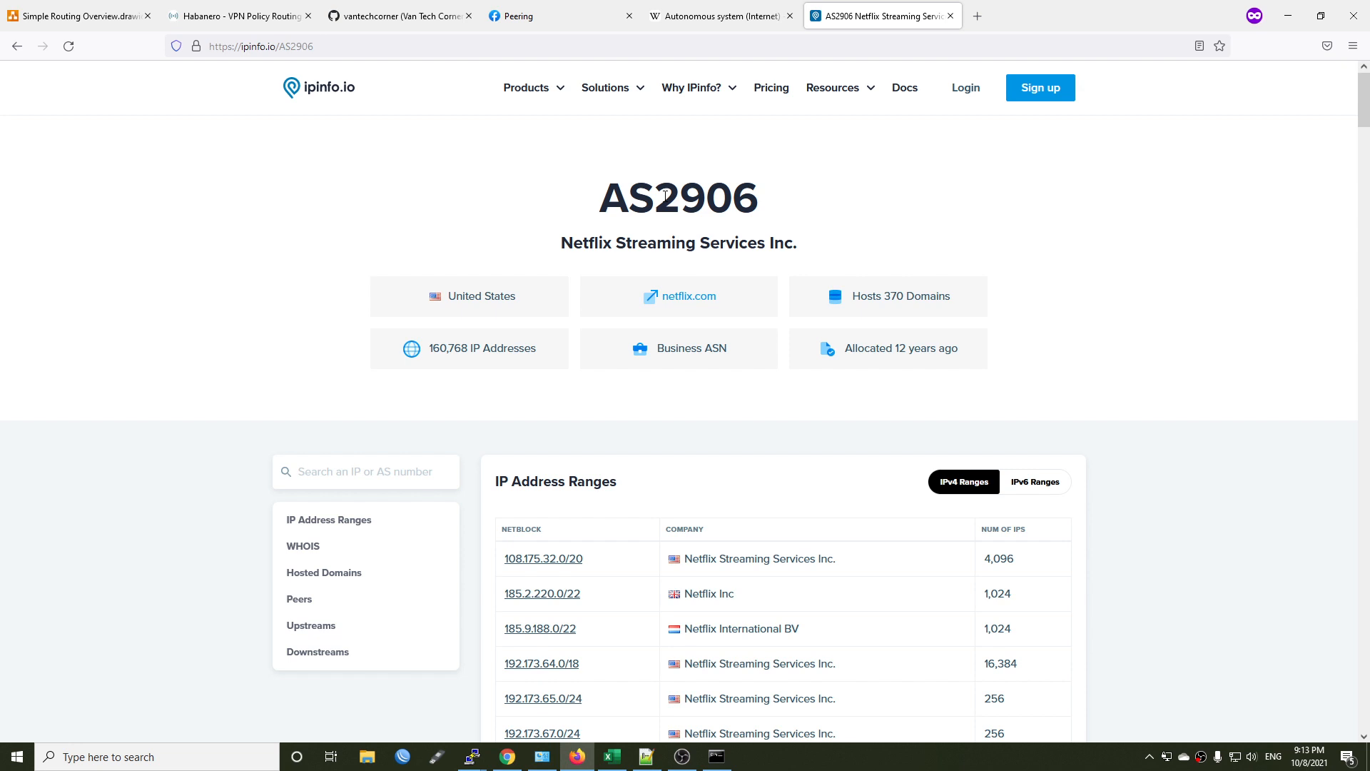
# Examine the AS32934 and AS63293 entries on the Facebook Peering page, and view the Wikipedia Autonomous system article.
pyautogui.click(564, 15)
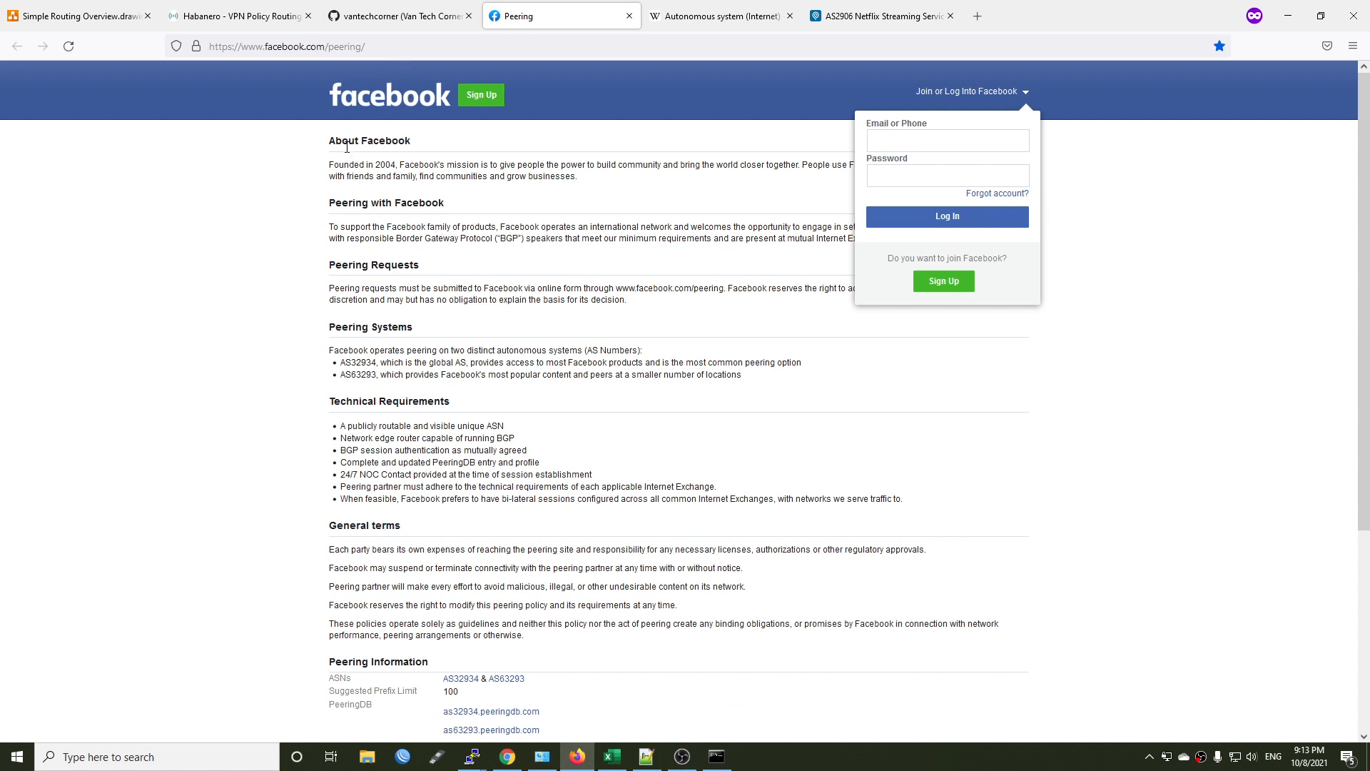
pyautogui.doubleClick(355, 363)
pyautogui.doubleClick(354, 375)
pyautogui.click(721, 16)
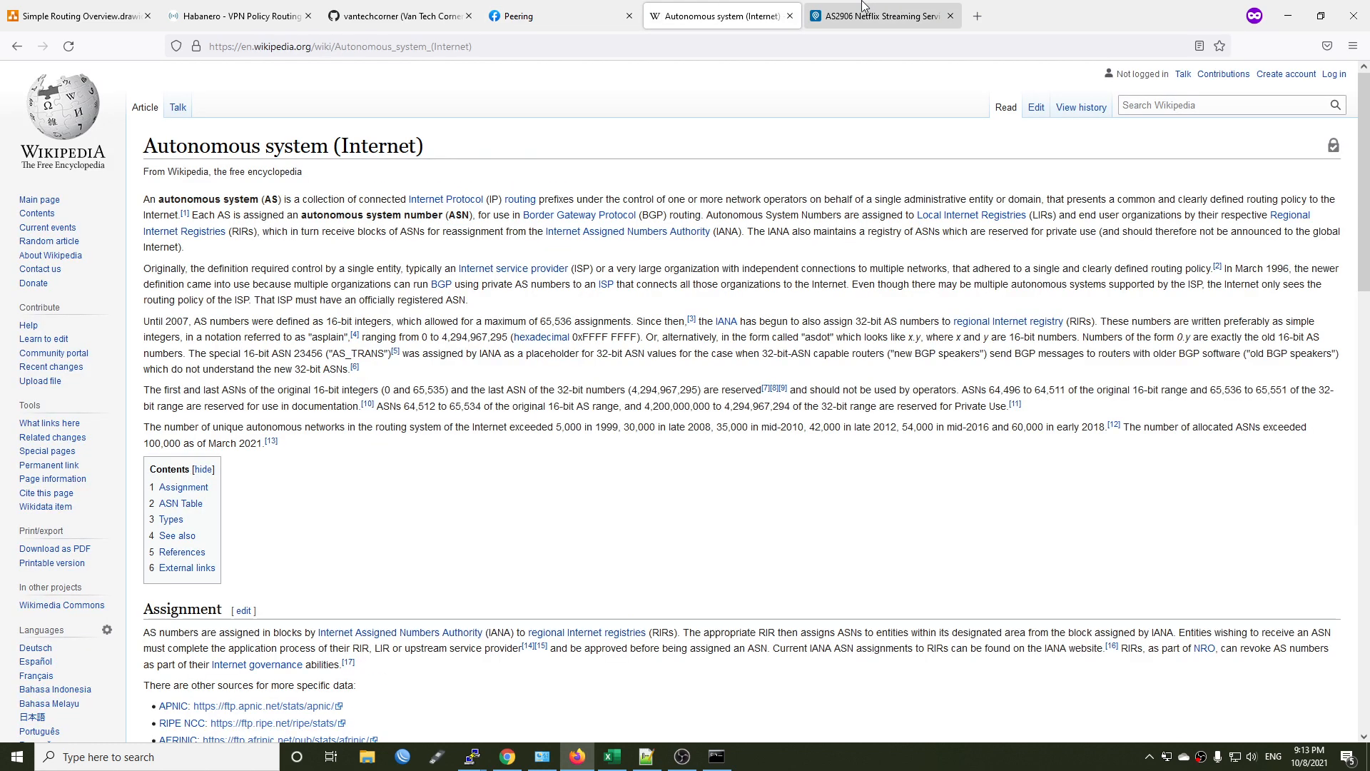
# Copy the complete AS2906 IP range table from the ipinfo.io page and paste it into the blank Excel sheet at A1.
pyautogui.click(865, 15)
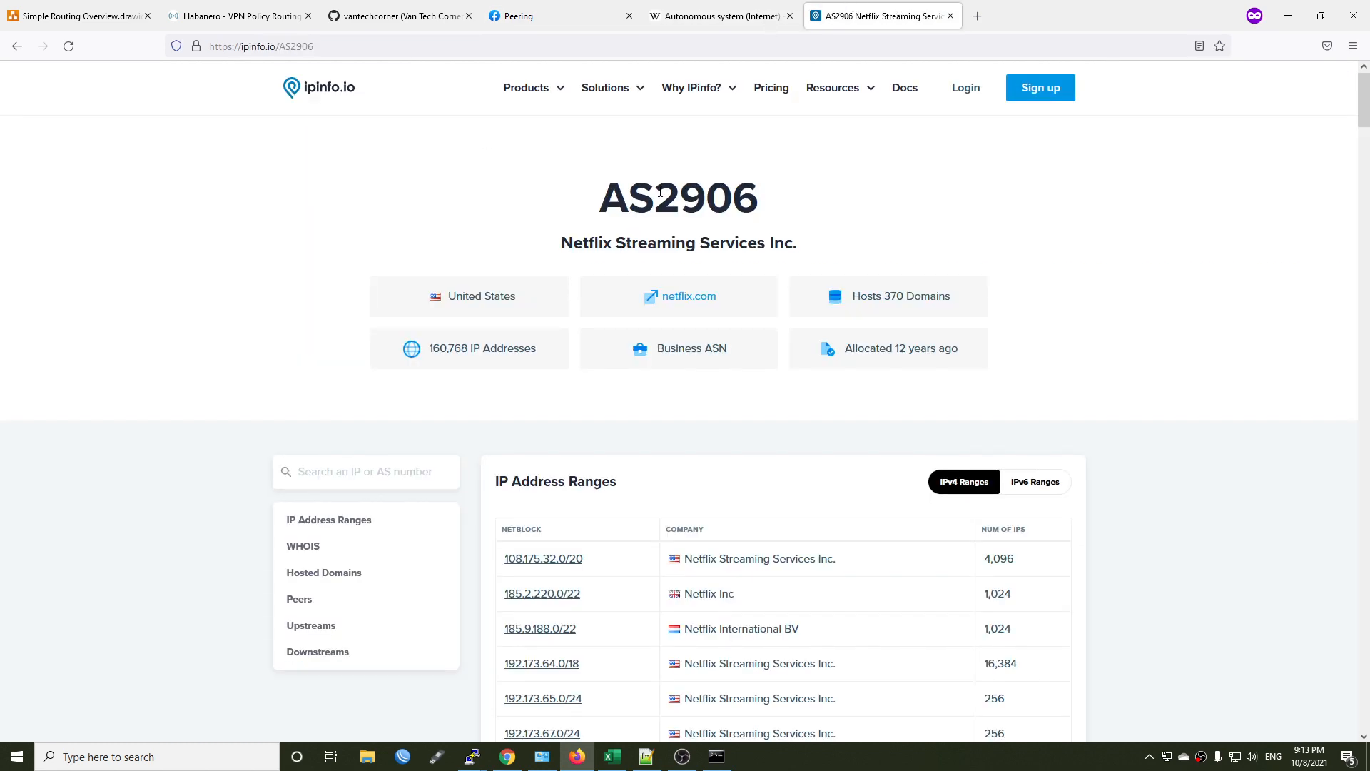
pyautogui.scroll(-15, 462, 340)
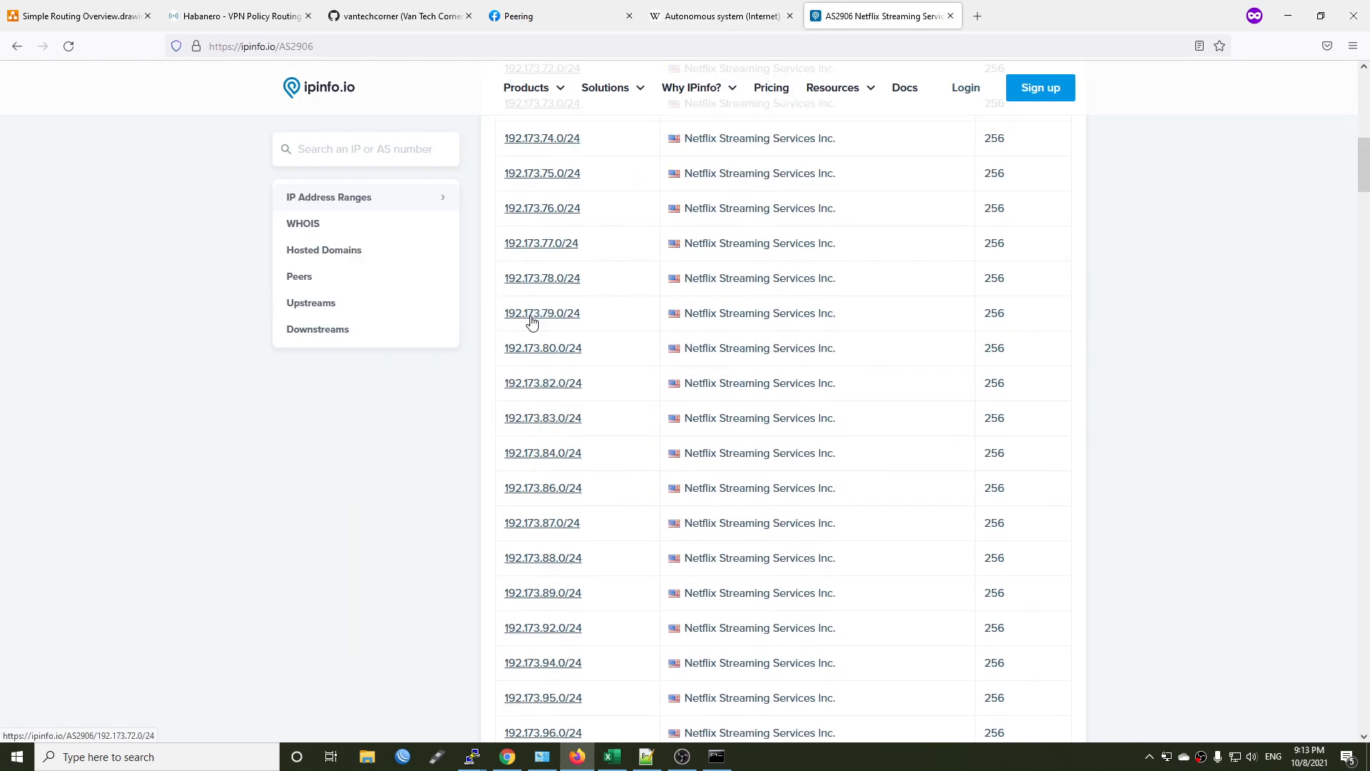
pyautogui.scroll(-20, 639, 469)
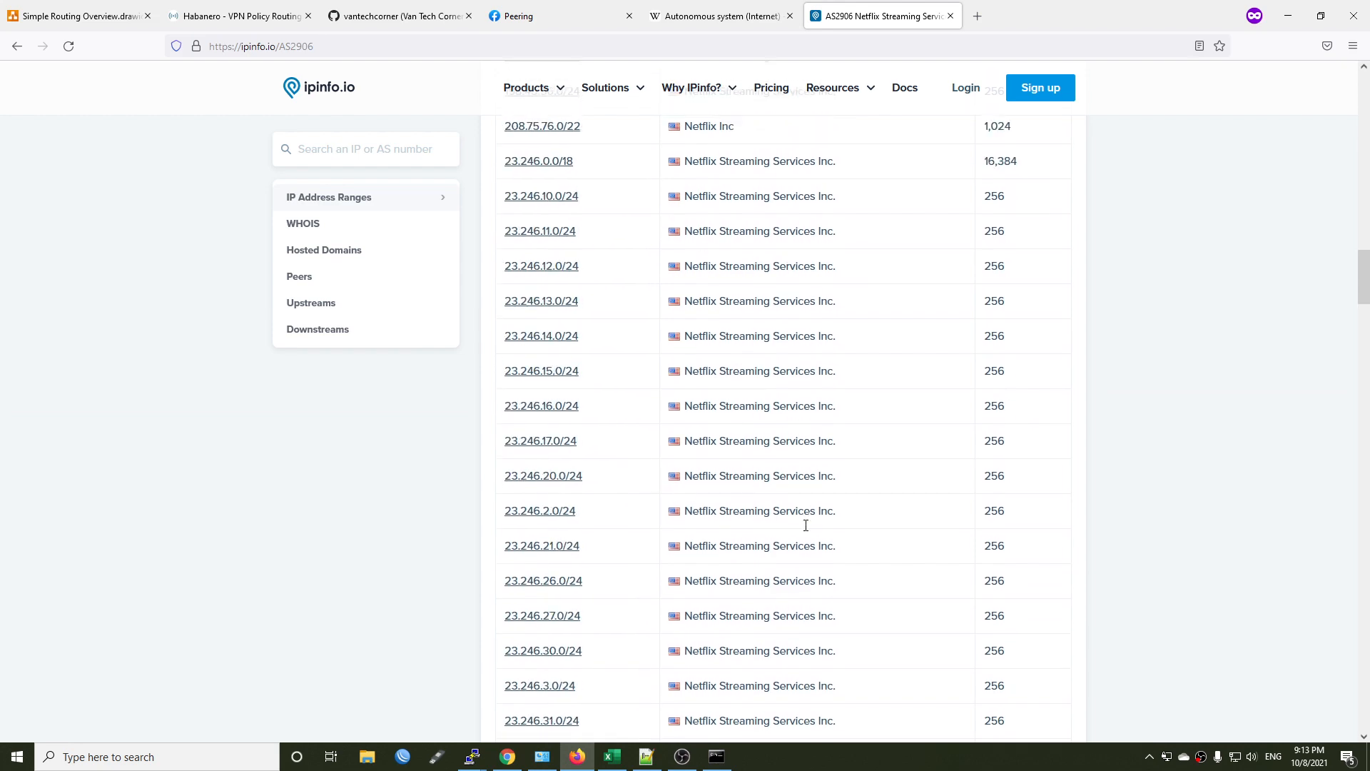
pyautogui.scroll(-8, 902, 584)
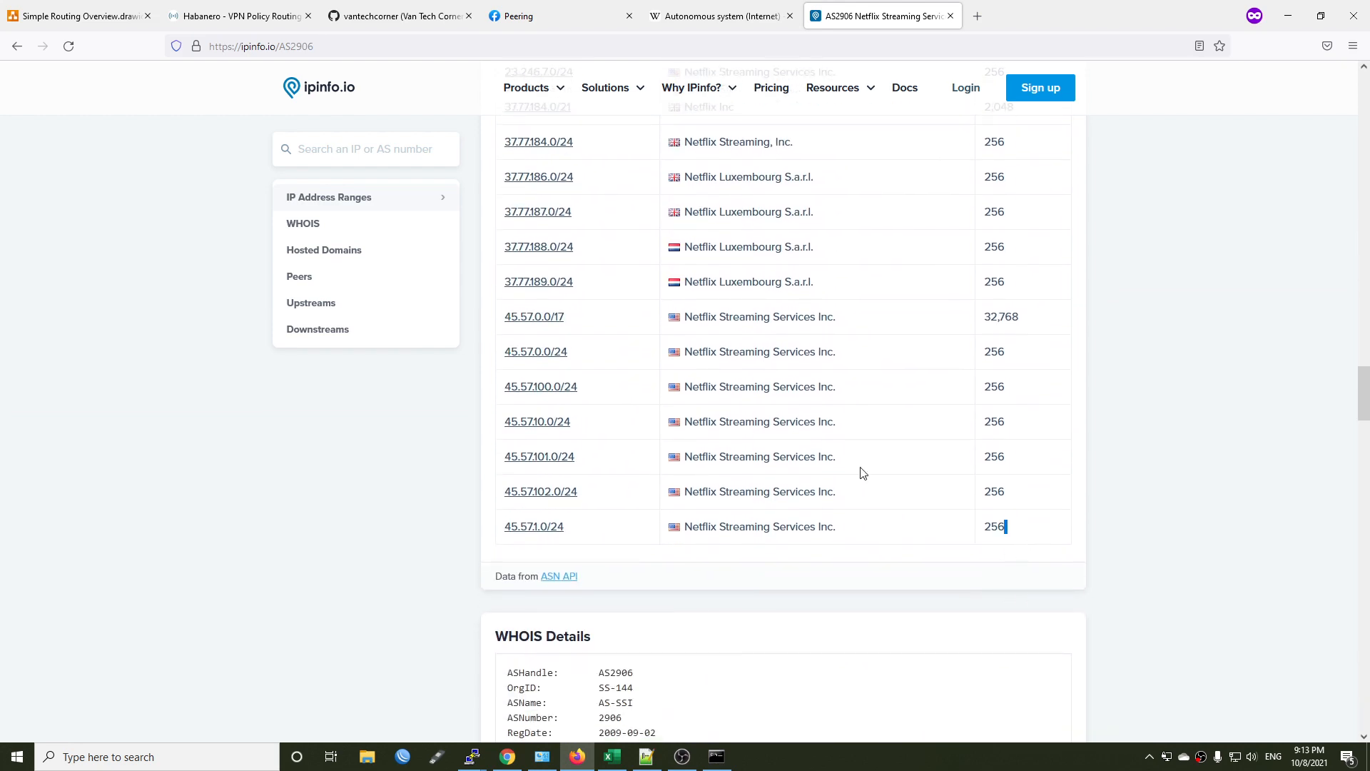
pyautogui.scroll(20, 863, 471)
pyautogui.moveTo(471, 5); pyautogui.dragTo(504, 561)
pyautogui.hotkey('ctrl', 'c')
pyautogui.click(612, 757)
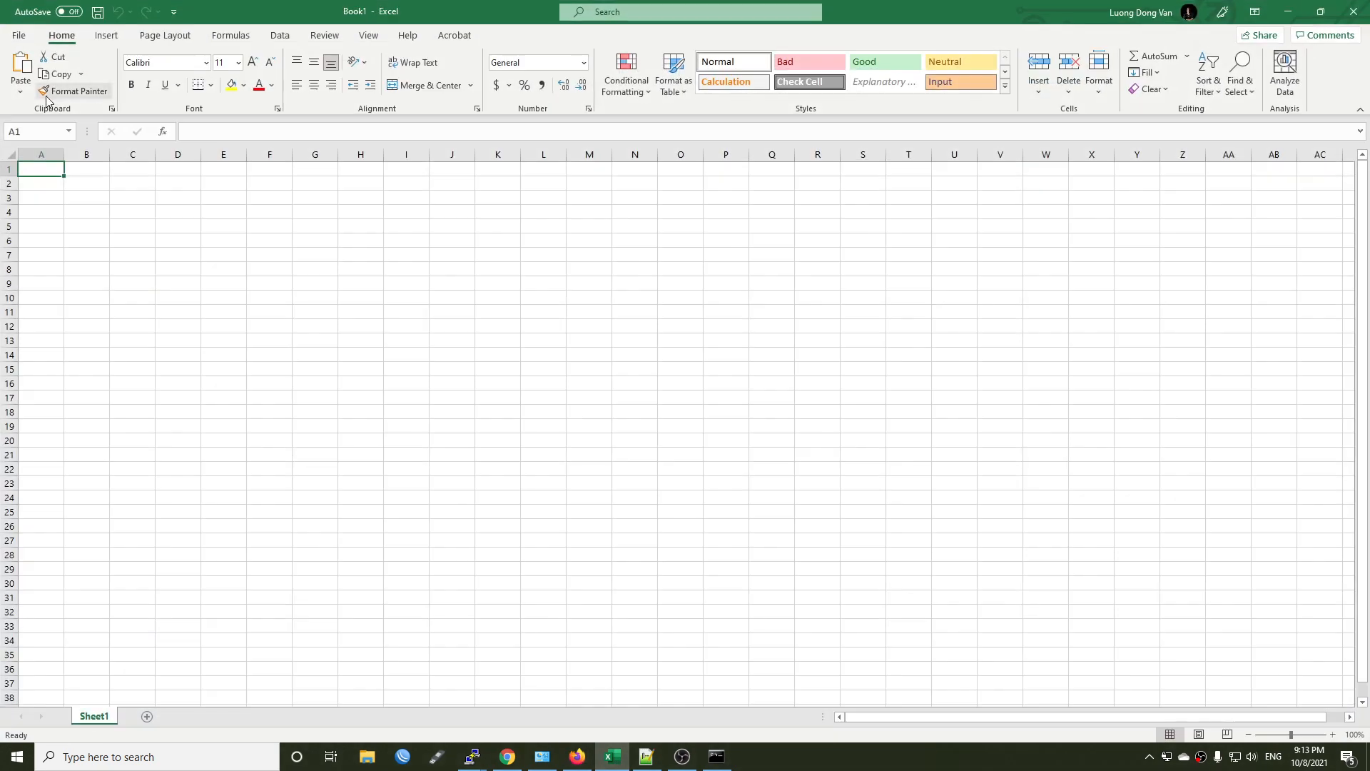
pyautogui.hotkey('ctrl', 'v')
# Delete columns B and C so that the sheet keeps only the netblocks.
pyautogui.moveTo(79, 154); pyautogui.dragTo(142, 157)
pyautogui.rightClick(143, 157)
pyautogui.click(201, 298)
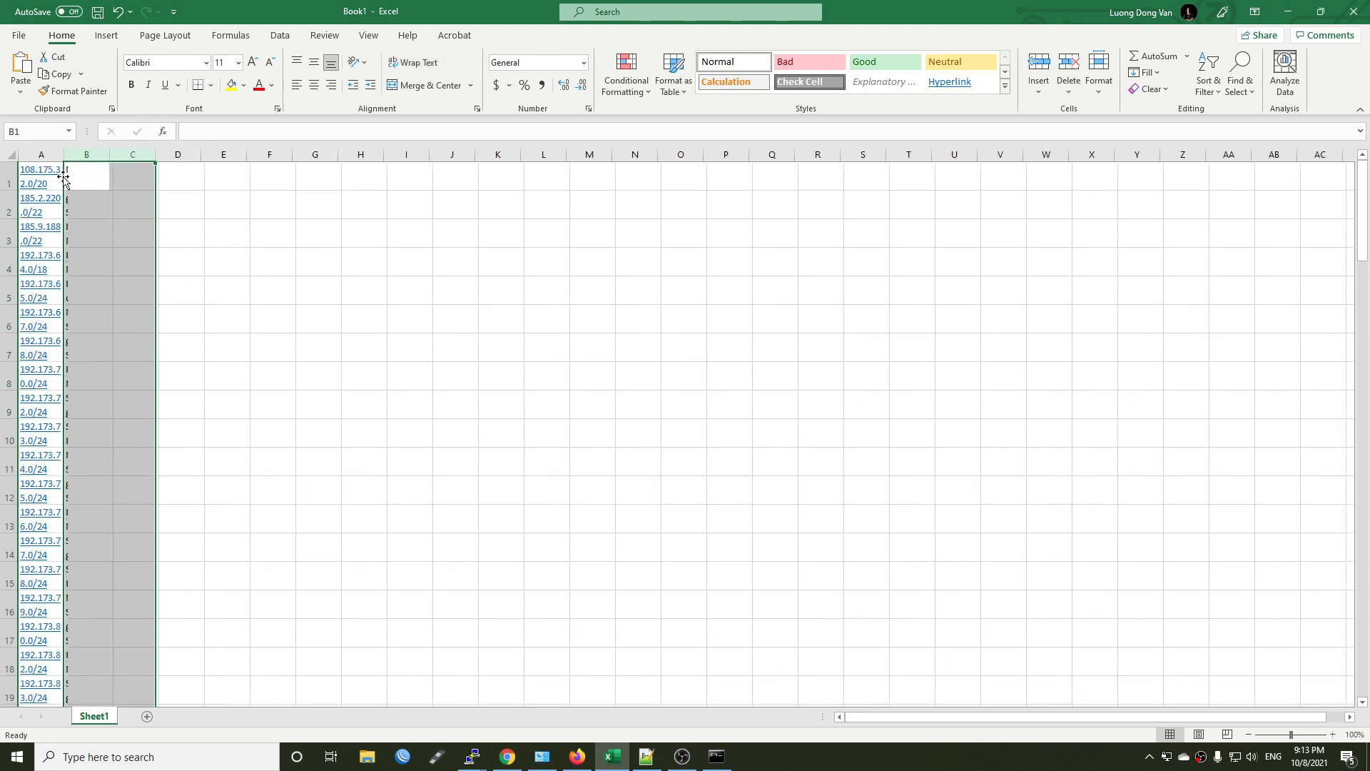
# Remove the hyperlinks from column A and fit the column width to its contents.
pyautogui.click(41, 155)
pyautogui.rightClick(47, 158)
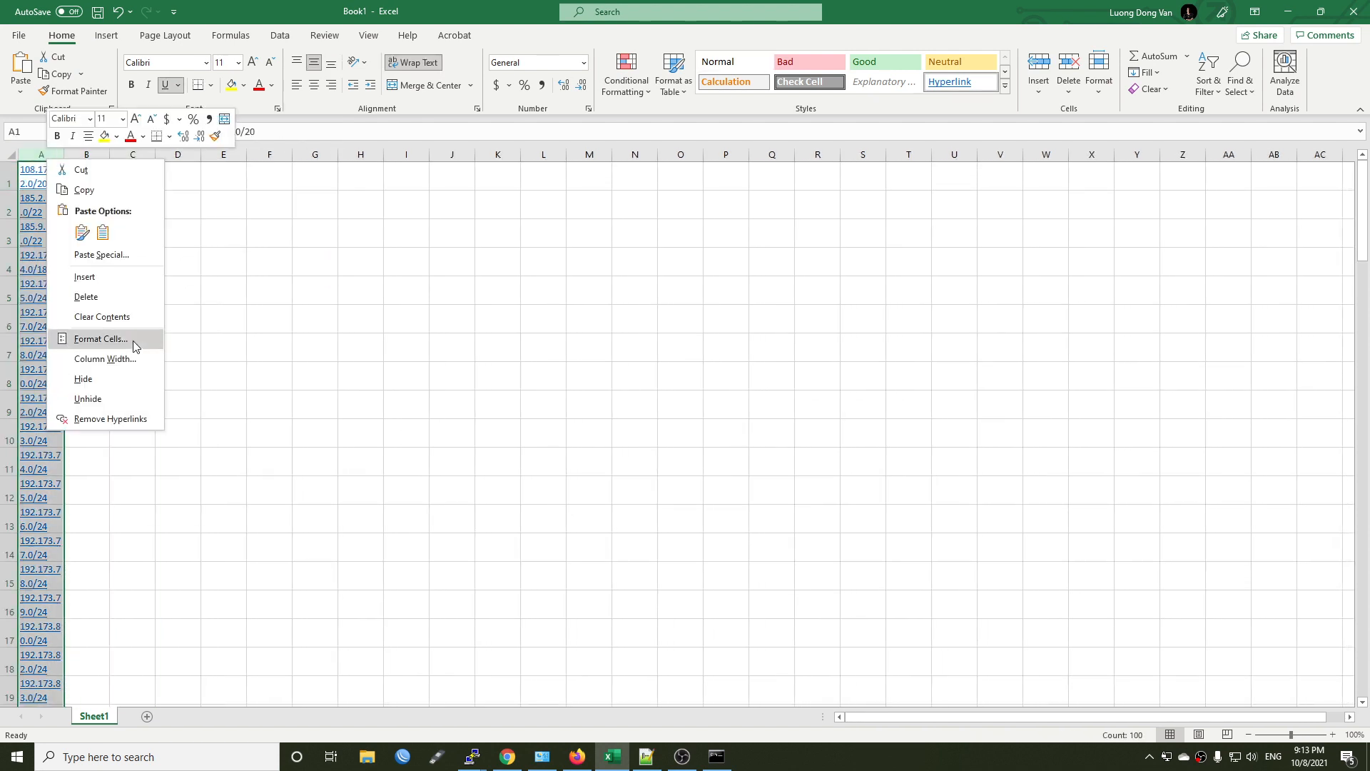
pyautogui.click(111, 419)
pyautogui.doubleClick(64, 154)
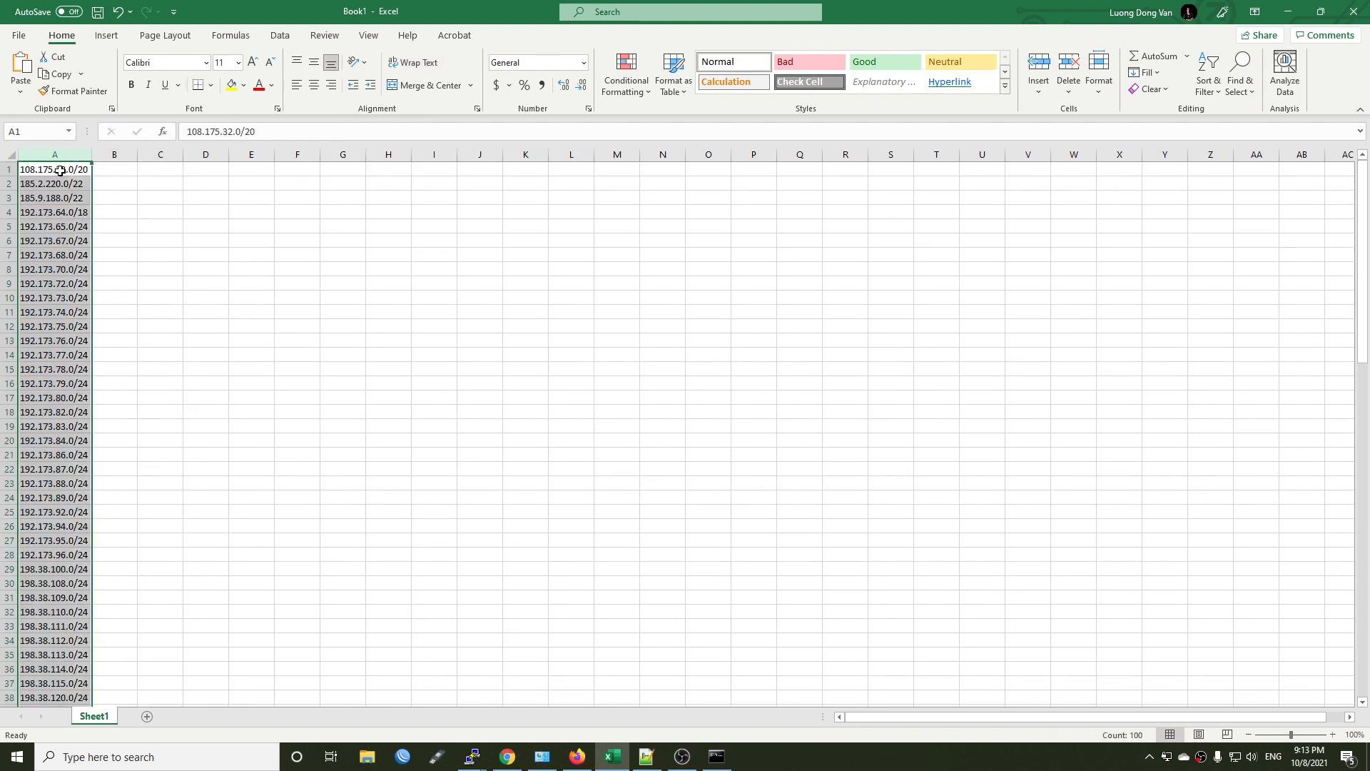
# Copy the netblocks from column A into the empty IP.list file in Notepad++, check the list's end and minimize the editor.
pyautogui.hotkey('ctrl', 'c')
pyautogui.click(646, 757)
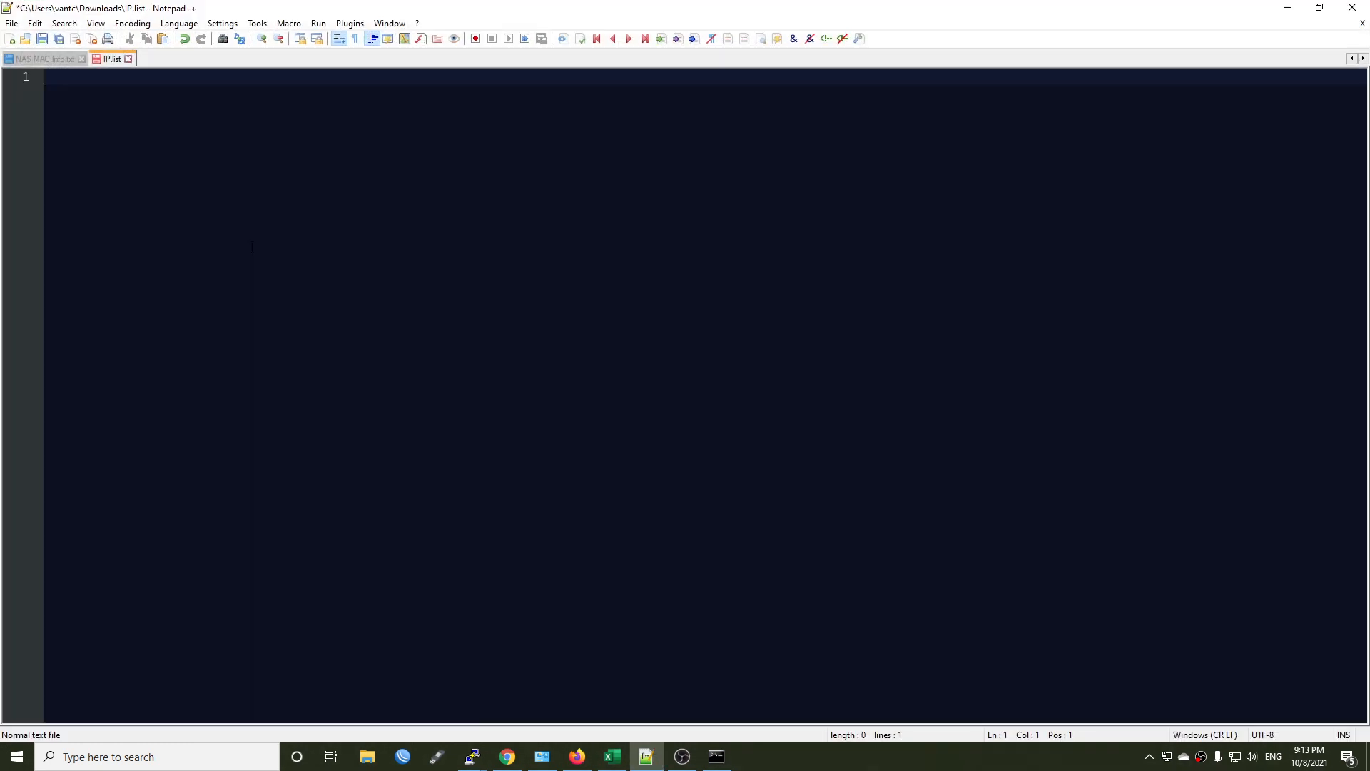
pyautogui.hotkey('ctrl', 'v')
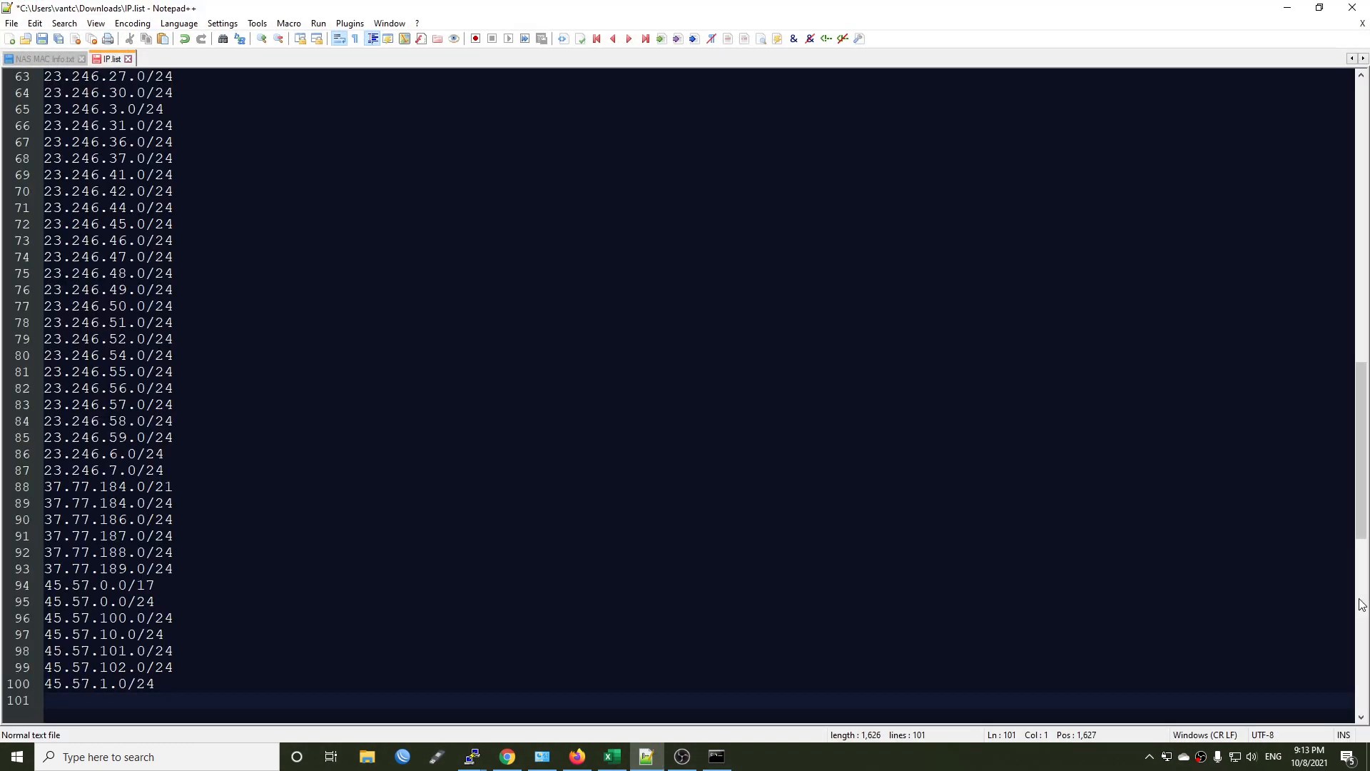
pyautogui.moveTo(1362, 543)
pyautogui.mouseDown()
pyautogui.moveTo(1362, 259)
pyautogui.moveTo(1358, 625)
pyautogui.moveTo(1358, 557)
pyautogui.mouseUp()
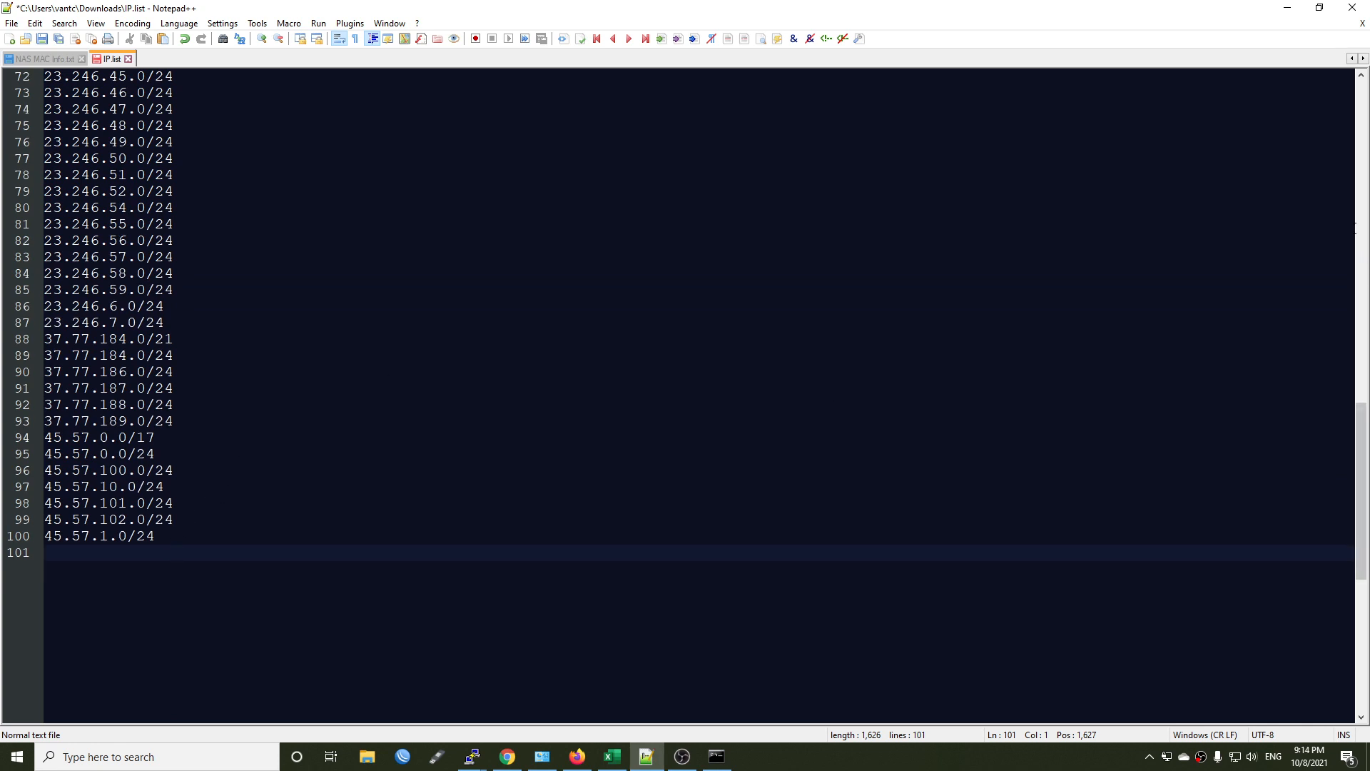
pyautogui.click(1288, 7)
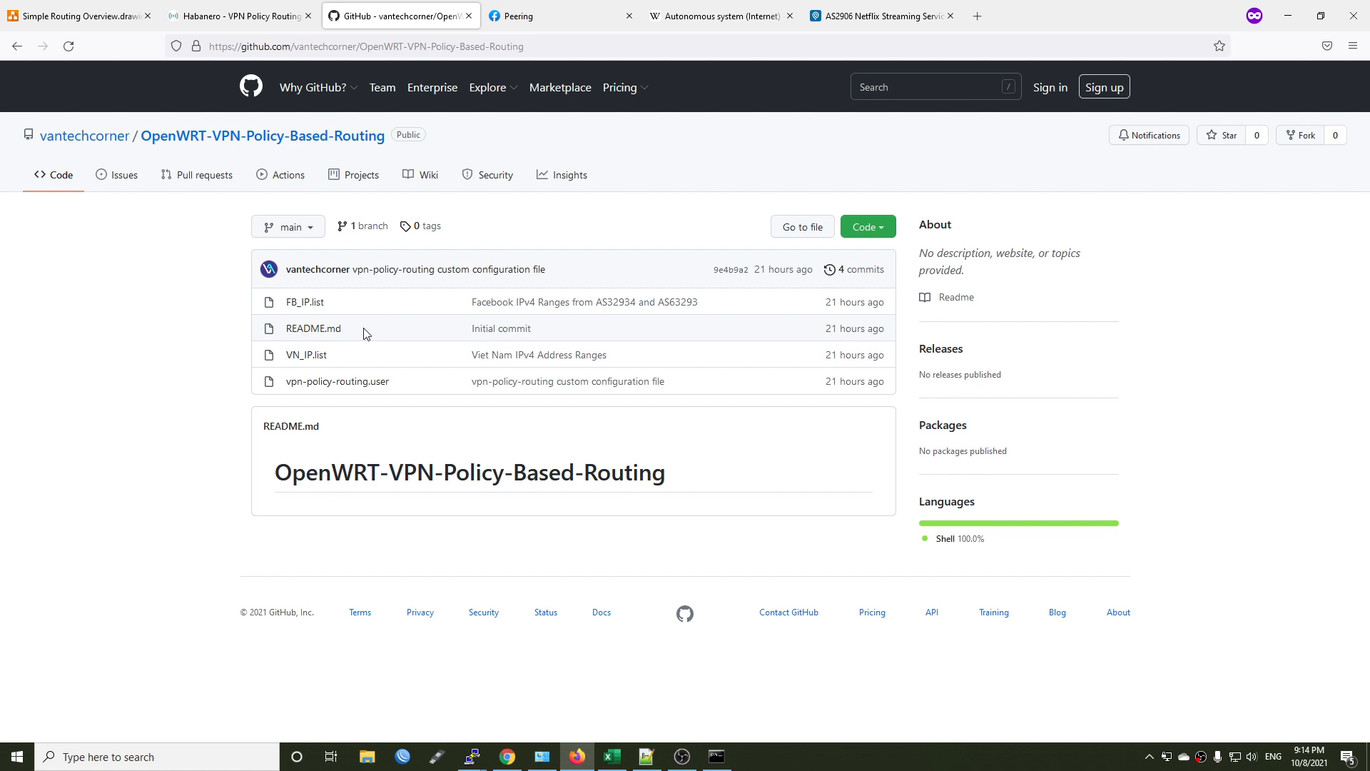
# View FB_IP.list and VN_IP.list in turn in the OpenWRT-VPN-Policy-Based-Routing repository, returning to the file list after each.
pyautogui.click(301, 305)
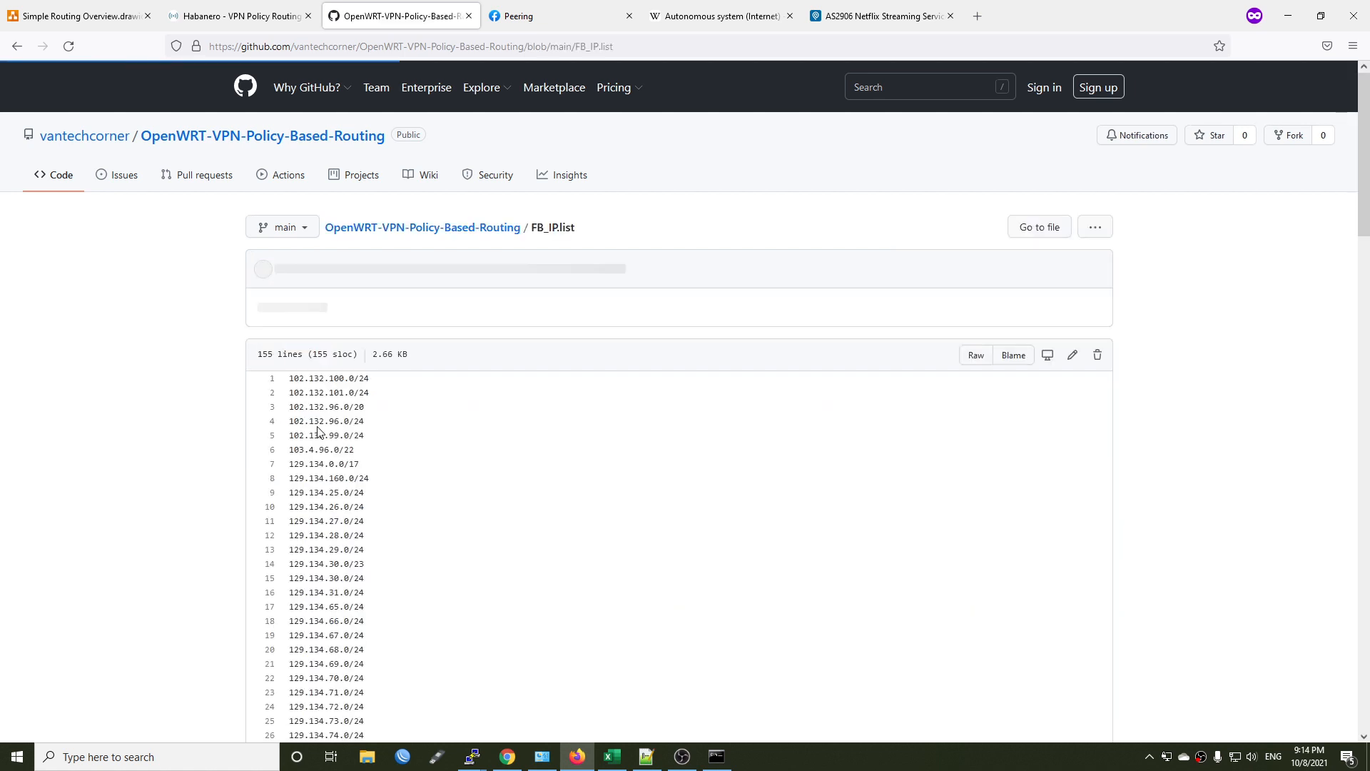
pyautogui.scroll(-5, 523, 503)
pyautogui.hotkey('alt', 'Left')
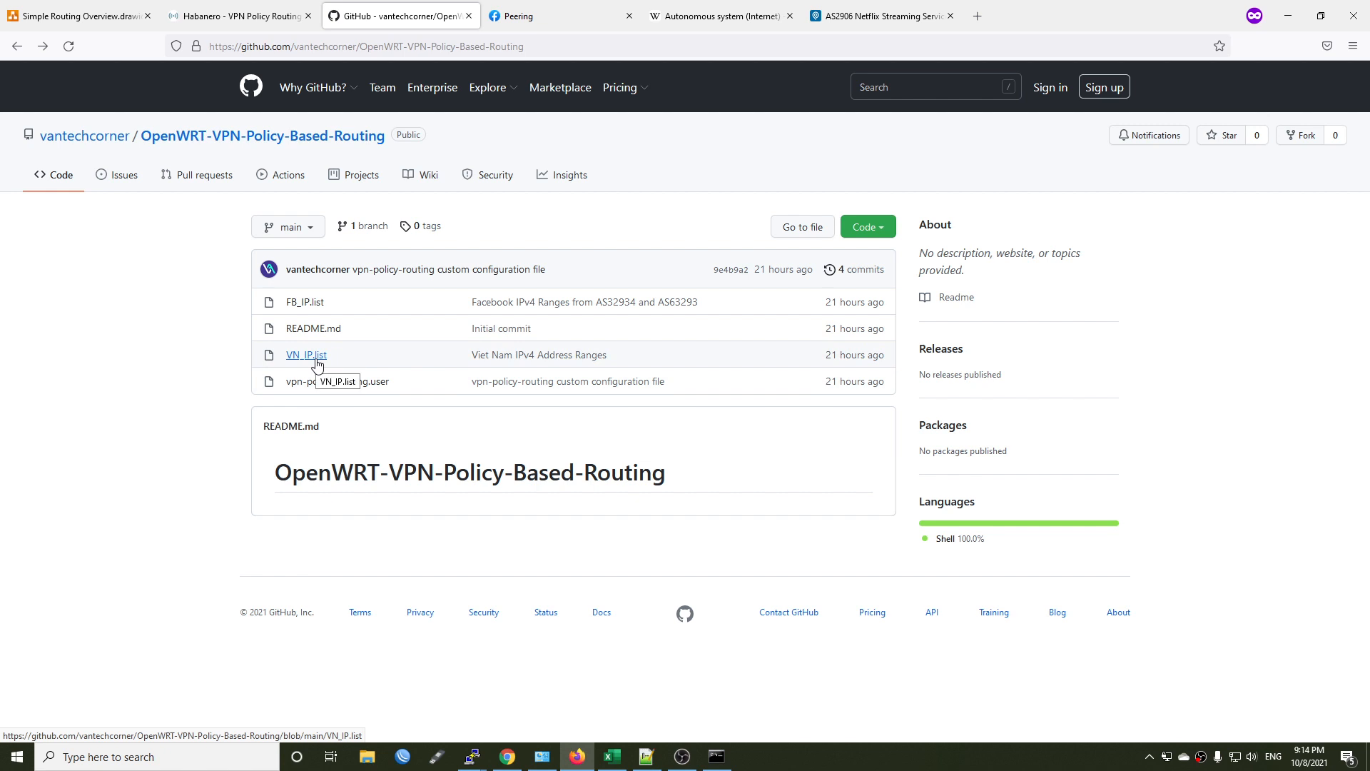
pyautogui.click(318, 363)
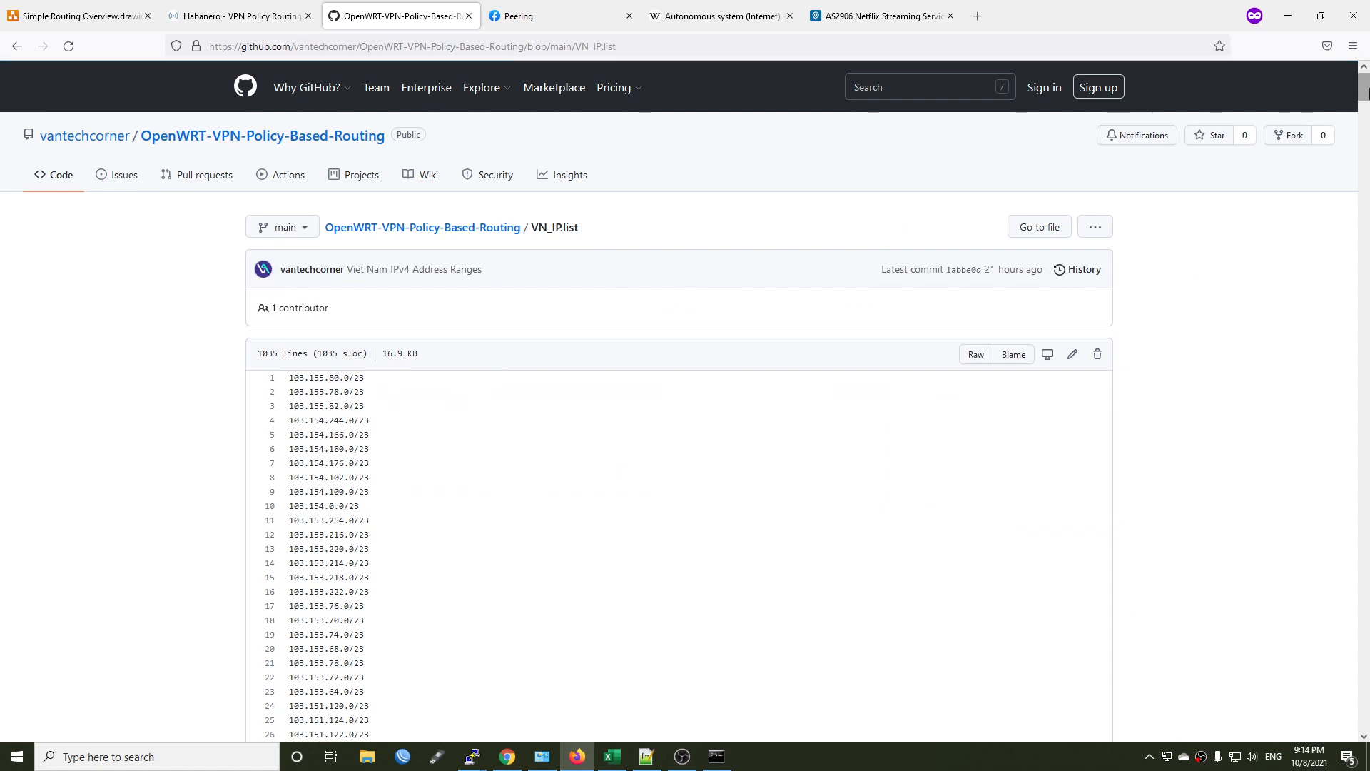
pyautogui.moveTo(1364, 89)
pyautogui.mouseDown()
pyautogui.moveTo(1364, 450)
pyautogui.moveTo(1364, 92)
pyautogui.mouseUp()
pyautogui.hotkey('alt', 'Left')
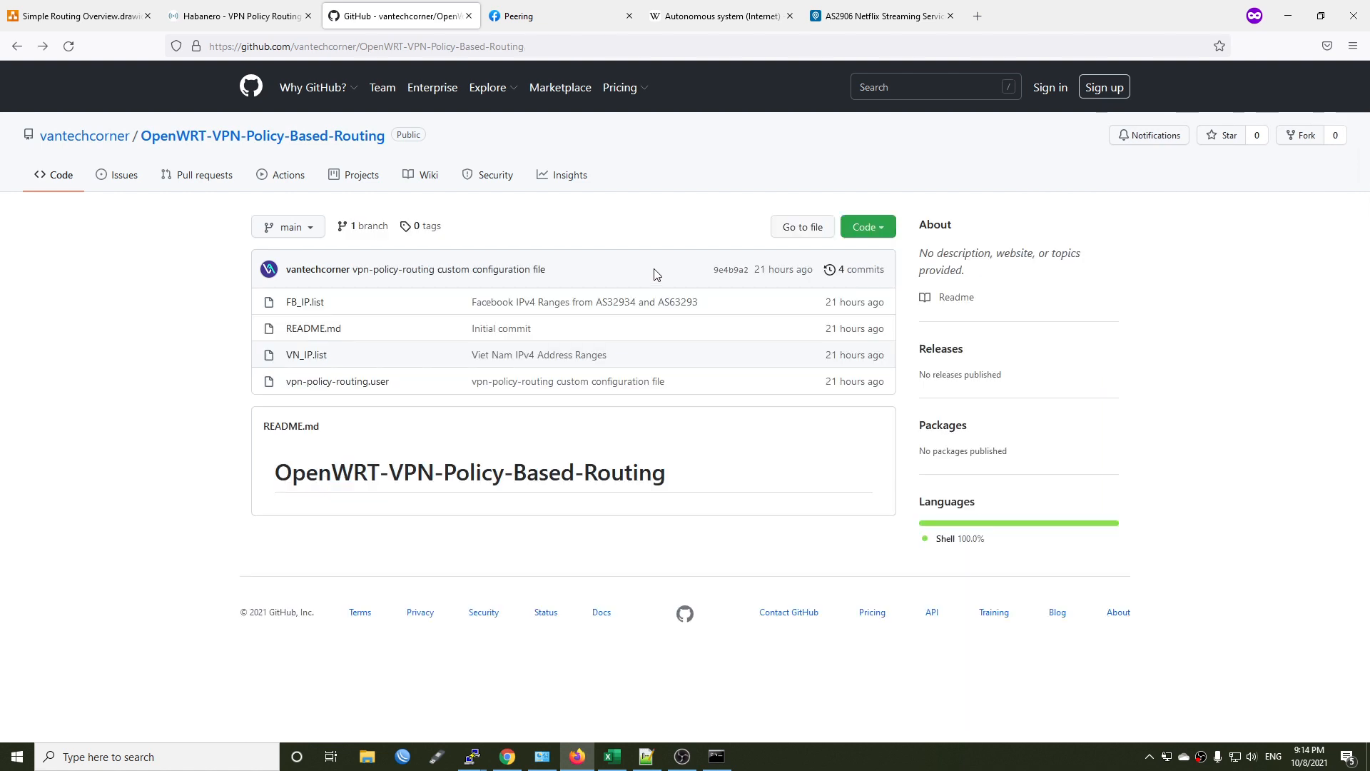
# Open vpn-policy-routing.user in the repository, examine the whole script and return to the file list.
pyautogui.click(351, 382)
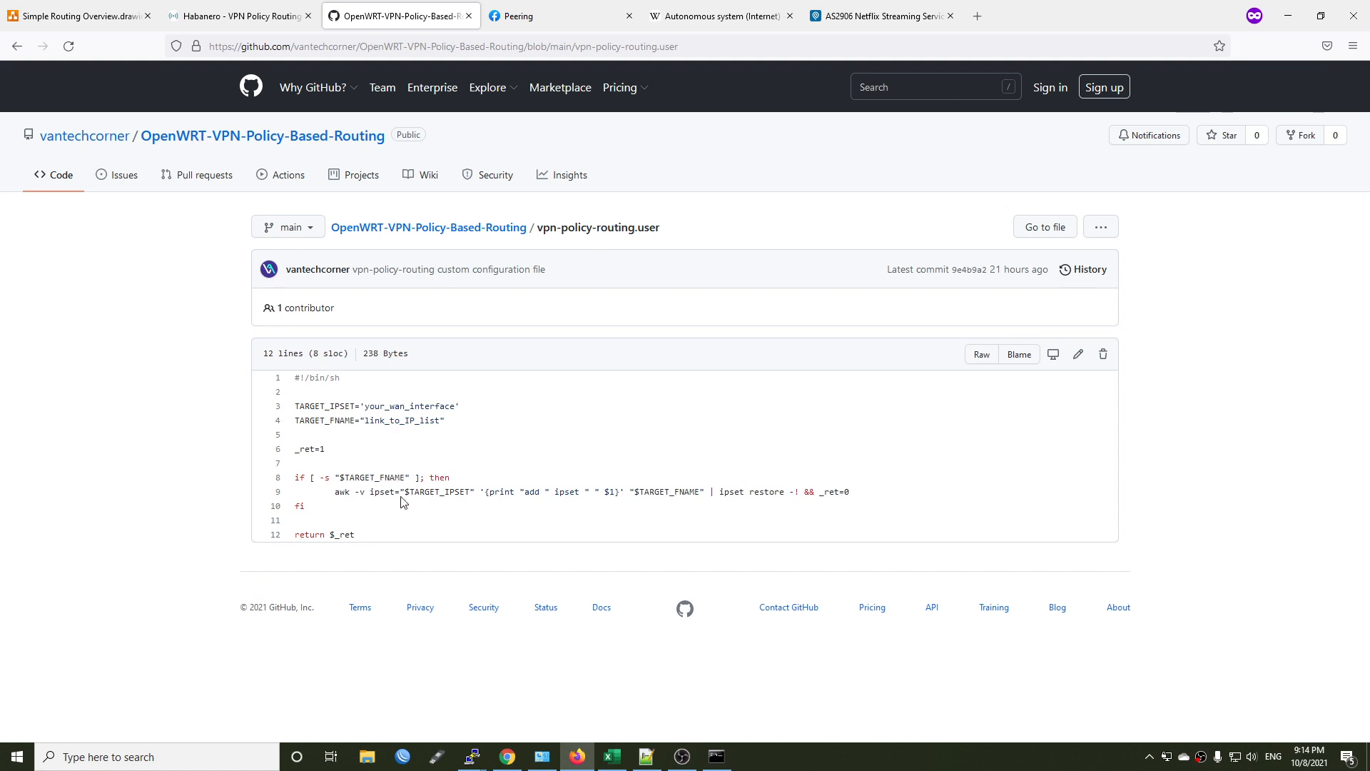
pyautogui.moveTo(370, 536); pyautogui.dragTo(315, 381)
pyautogui.hotkey('alt', 'Left')
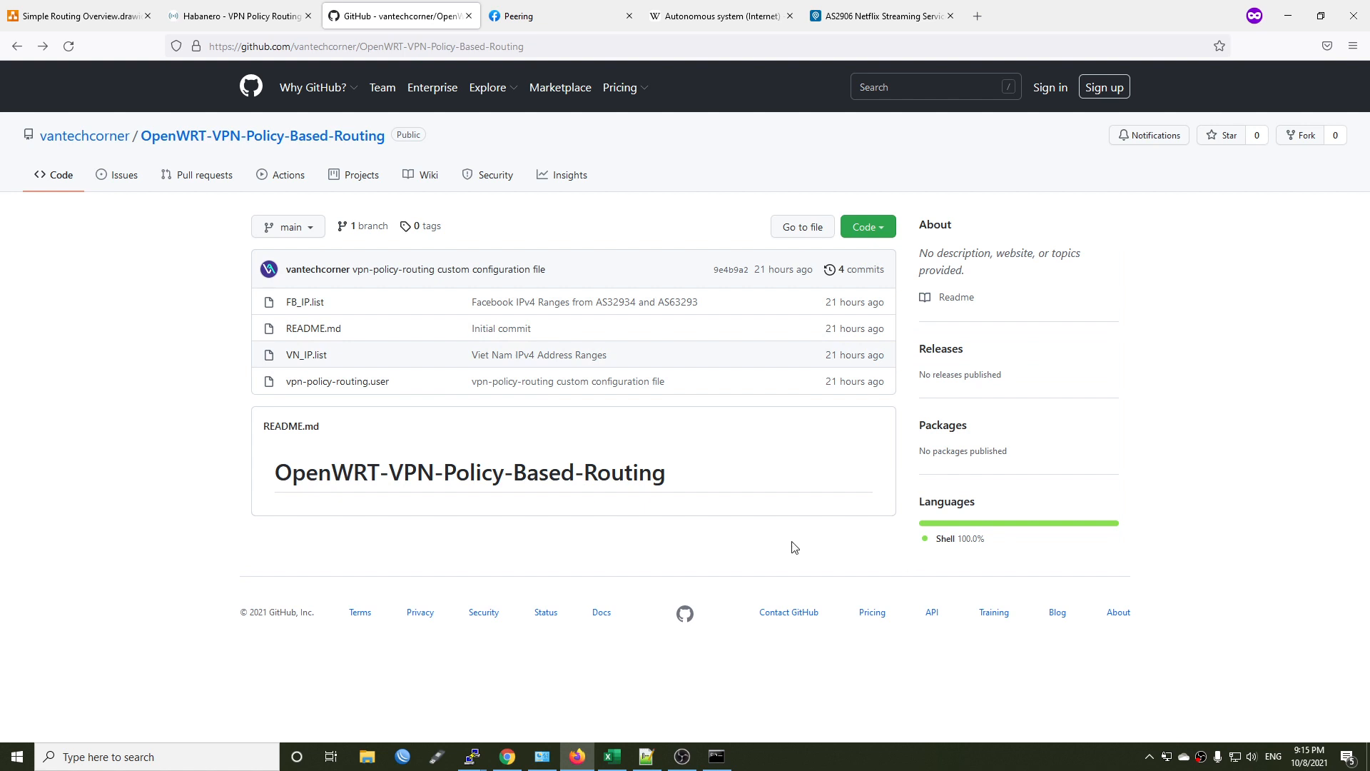
# Open the repository's code download options and check the files in the extracted OpenWRT-VPN-Policy-Based-Routing-main folder.
pyautogui.click(877, 228)
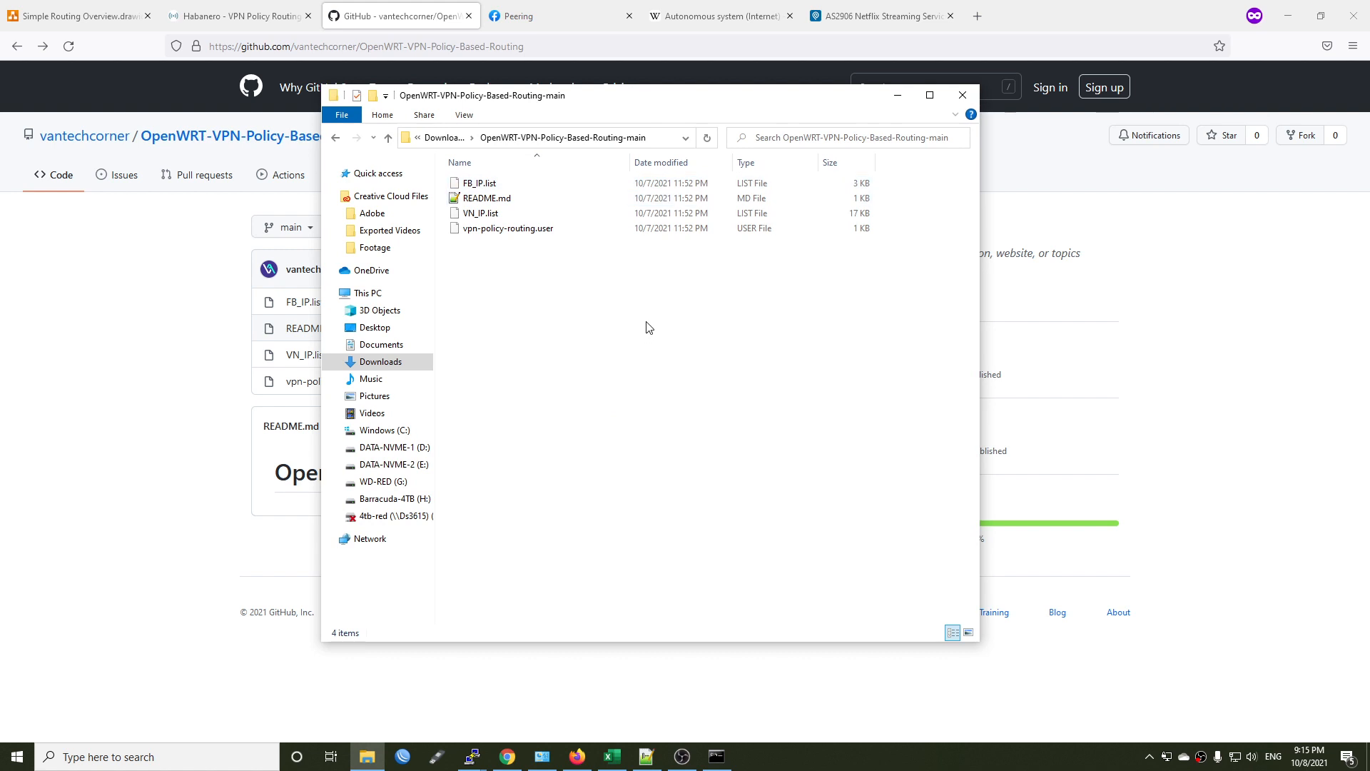
pyautogui.moveTo(646, 322); pyautogui.dragTo(492, 198)
pyautogui.moveTo(489, 184); pyautogui.dragTo(492, 177)
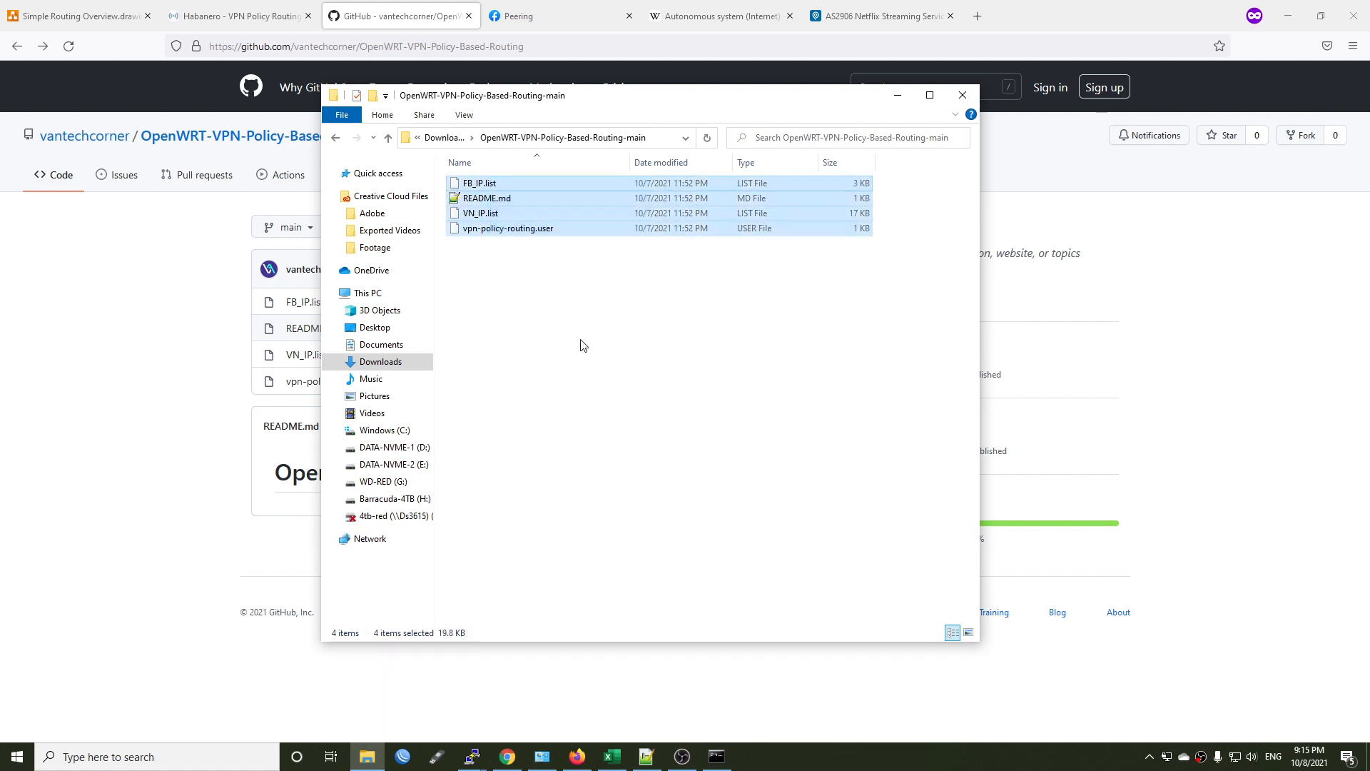
pyautogui.click(672, 420)
pyautogui.click(2, 474)
# Launch WinSCP, check the saved Habanero session's SCP protocol, host 192.168.1.1 and user root, and log in to it.
pyautogui.press('super')
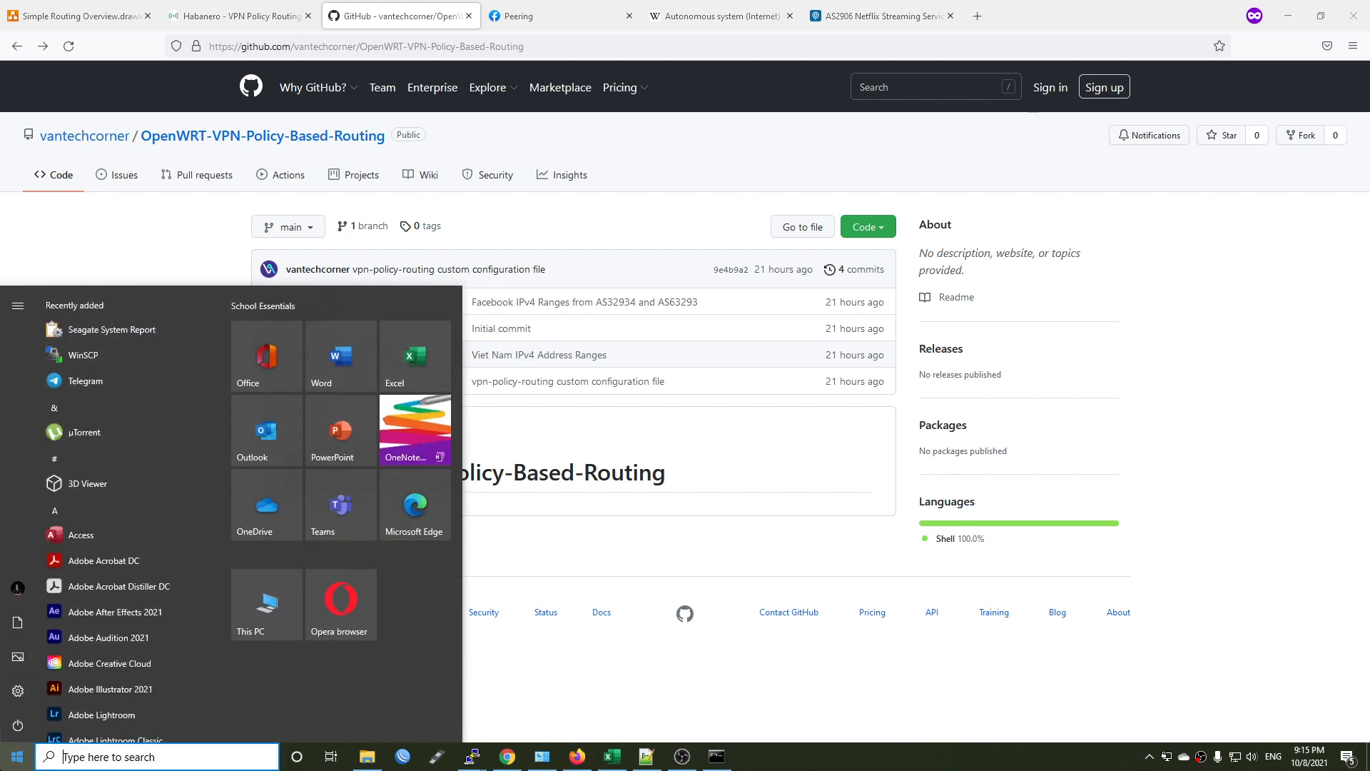
pyautogui.click(92, 356)
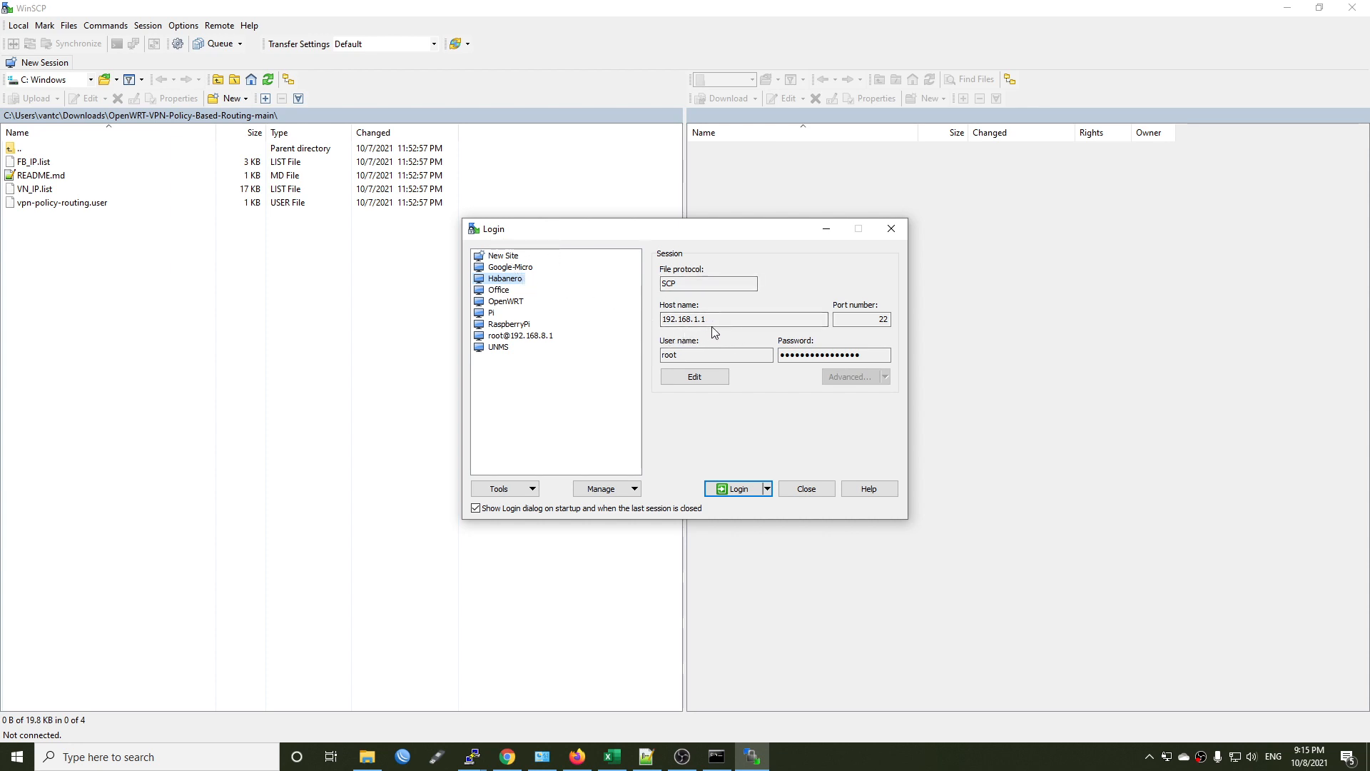
pyautogui.click(703, 283)
pyautogui.press('Tab')
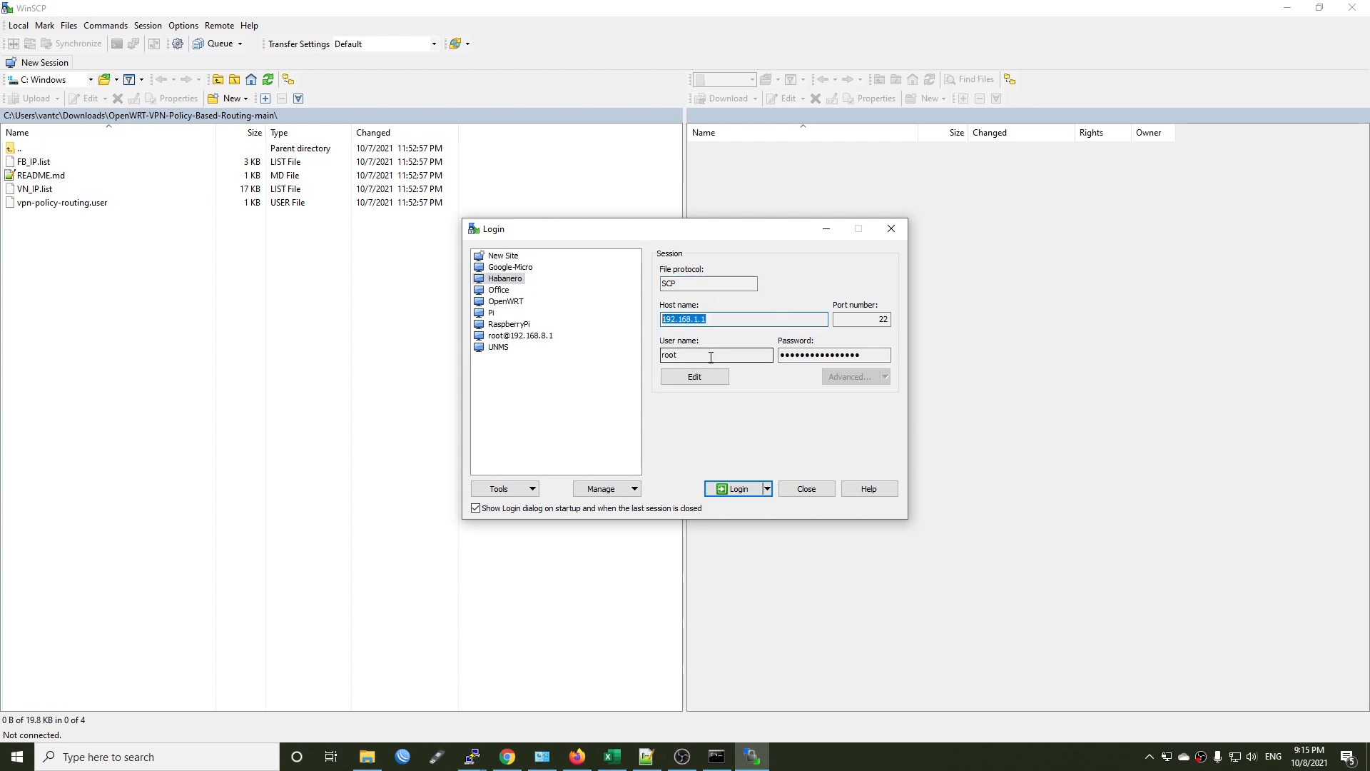
pyautogui.click(726, 353)
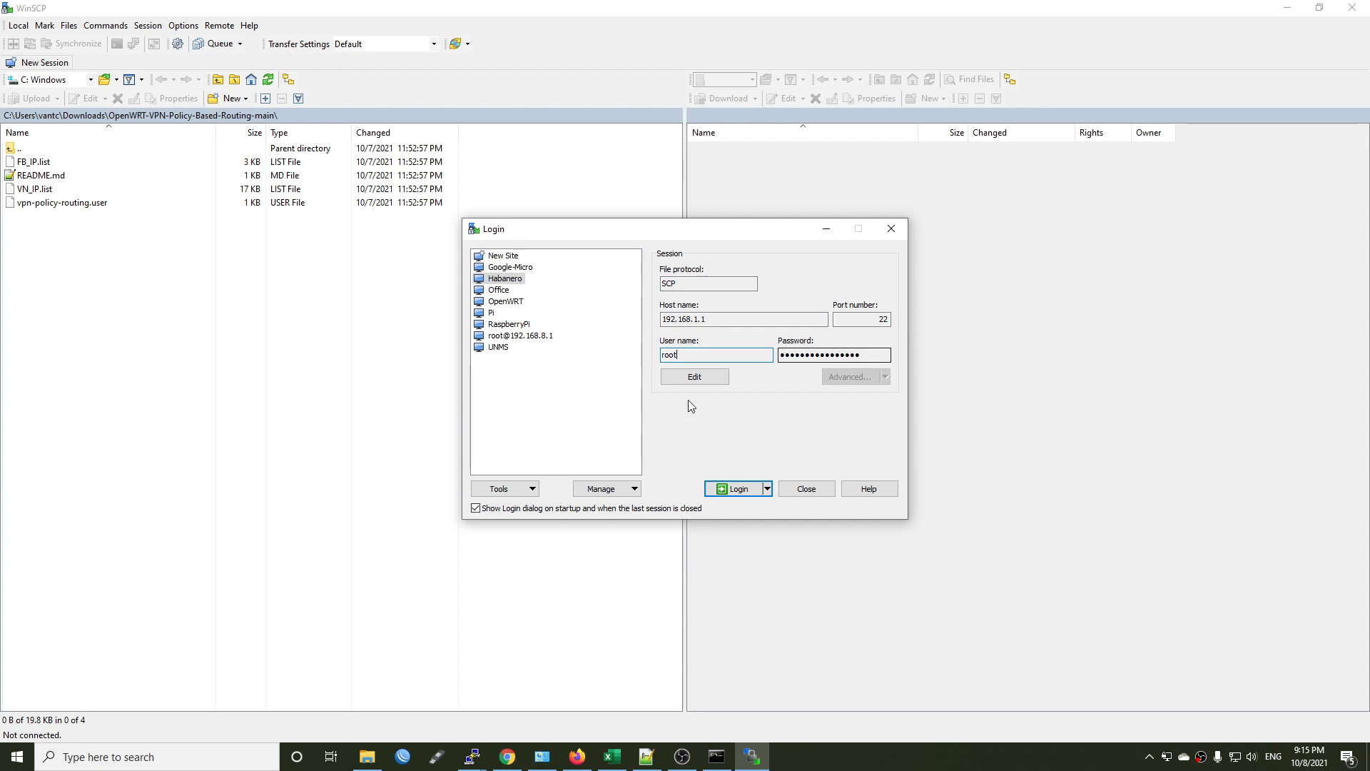
pyautogui.click(735, 488)
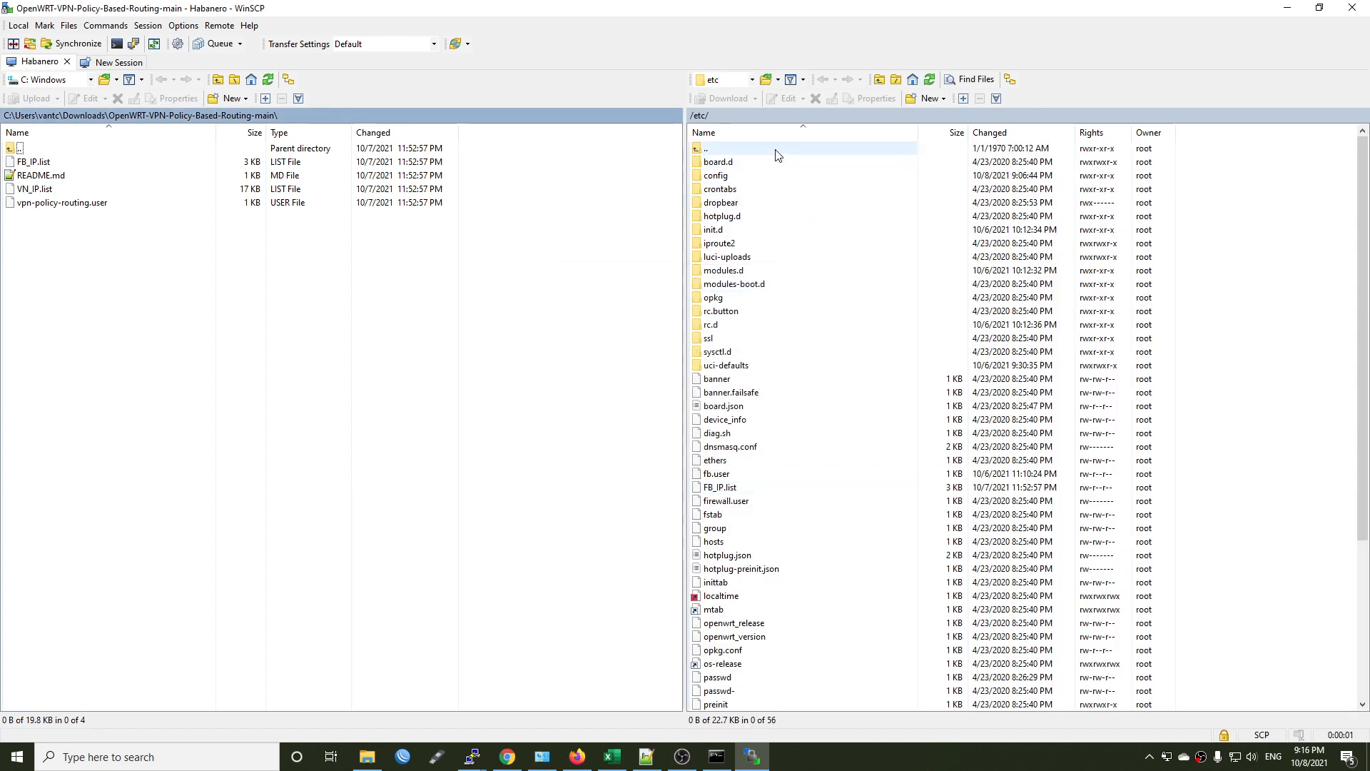
# Open the router's /etc directory in the remote file list and look over its files.
pyautogui.doubleClick(774, 151)
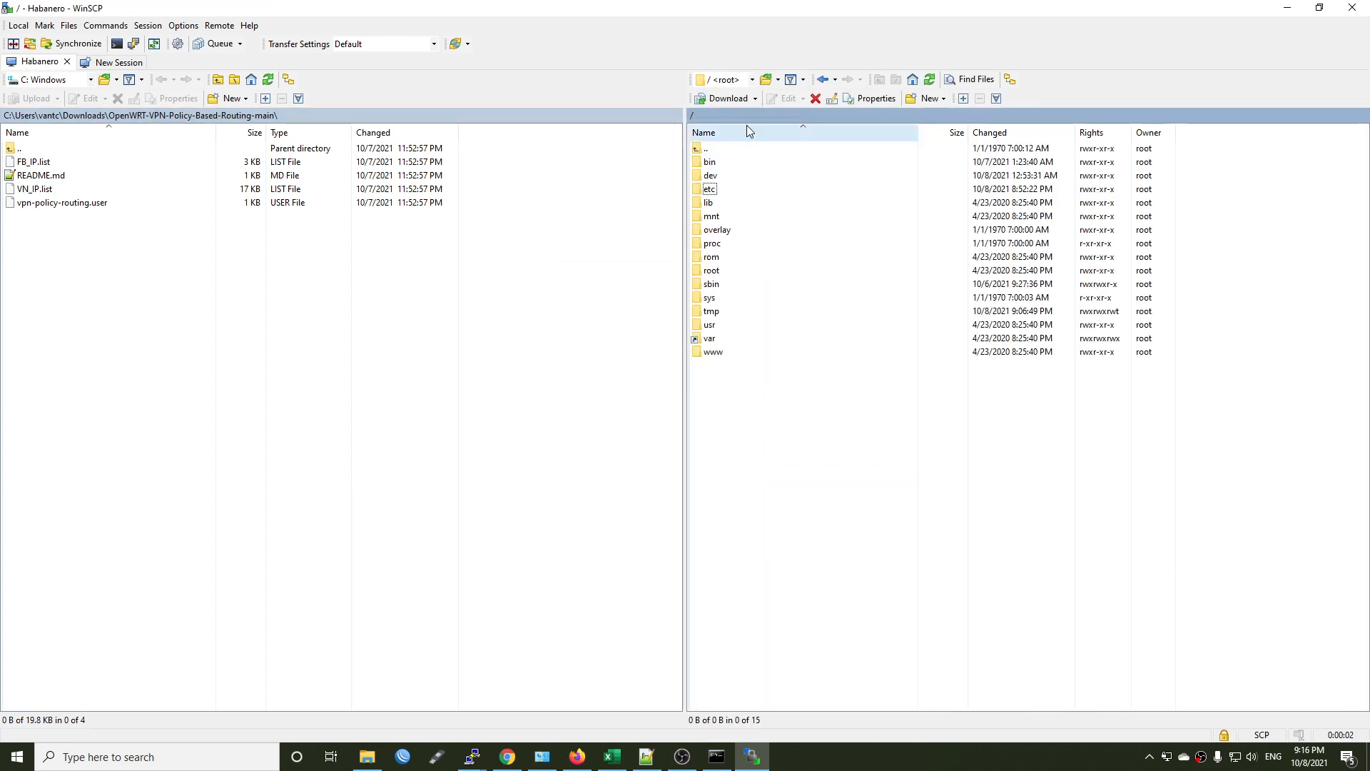
pyautogui.doubleClick(743, 189)
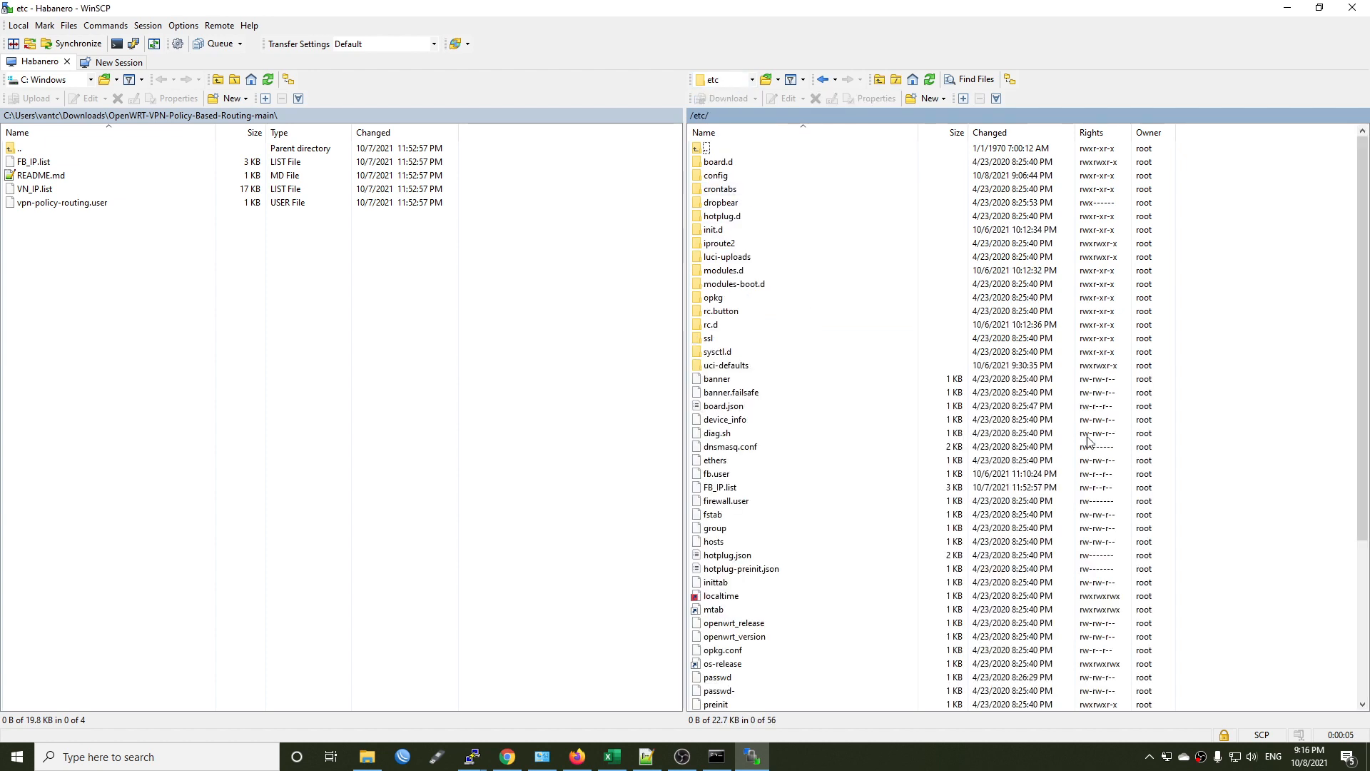
pyautogui.scroll(-6, 1088, 441)
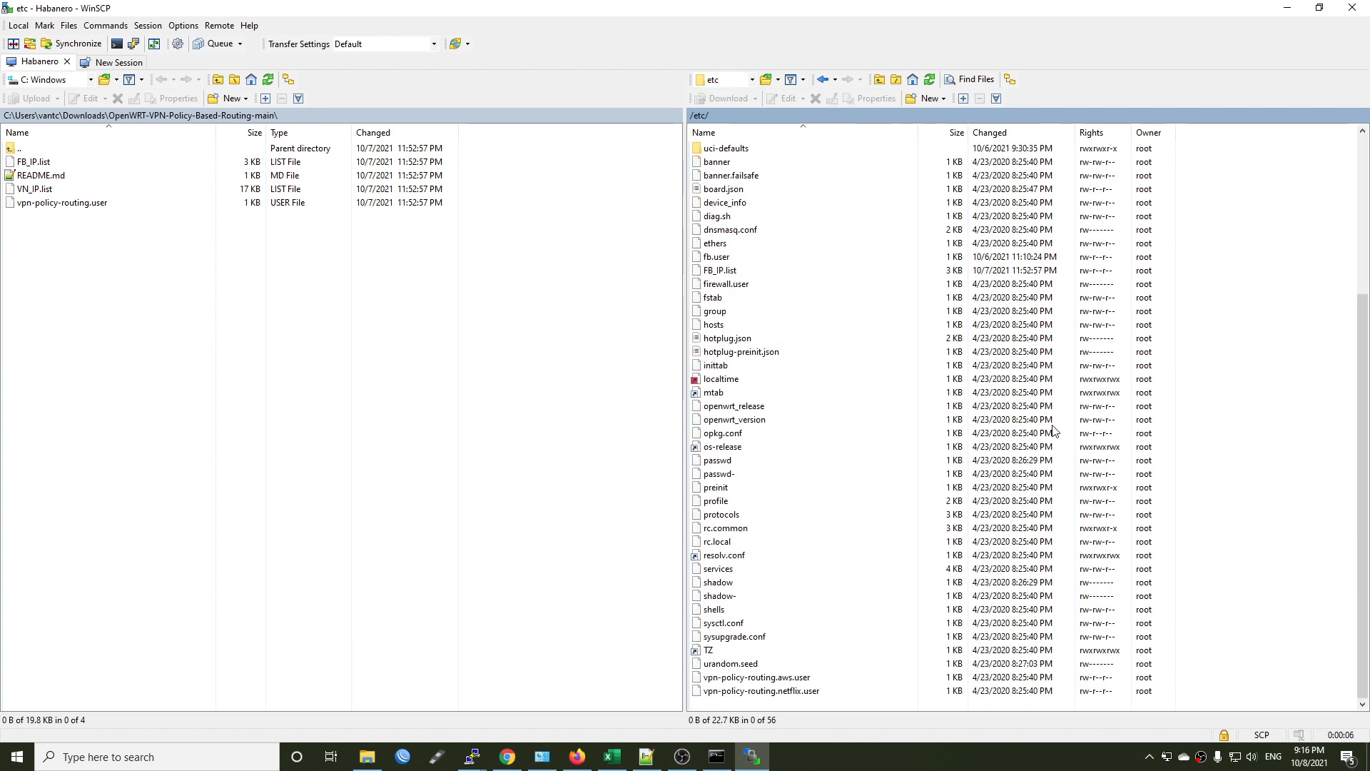
# Upload FB_IP.list, VN_IP.list and vpn-policy-routing.user to the router's /etc directory, overwriting the existing FB_IP.list.
pyautogui.click(39, 164)
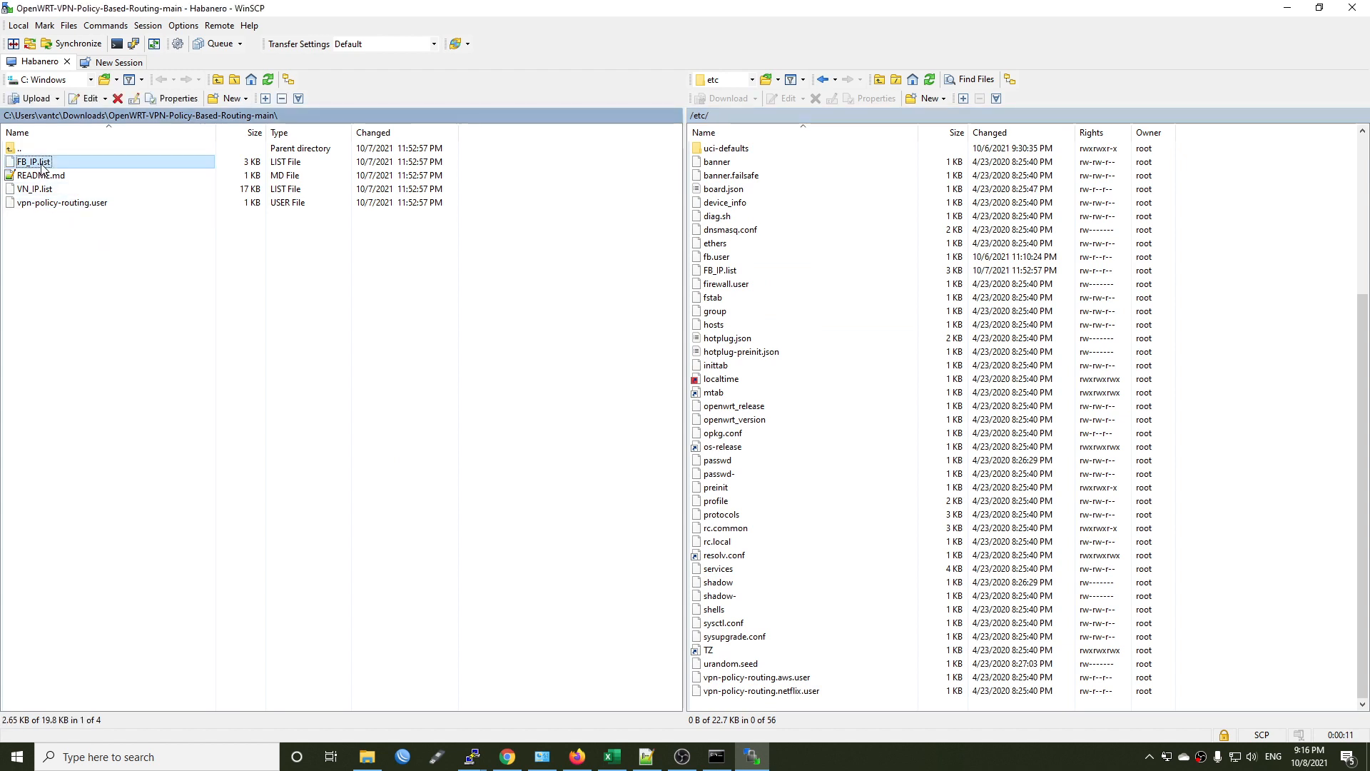
pyautogui.keyDown('ctrl'); pyautogui.click(35, 192); pyautogui.keyUp('ctrl')
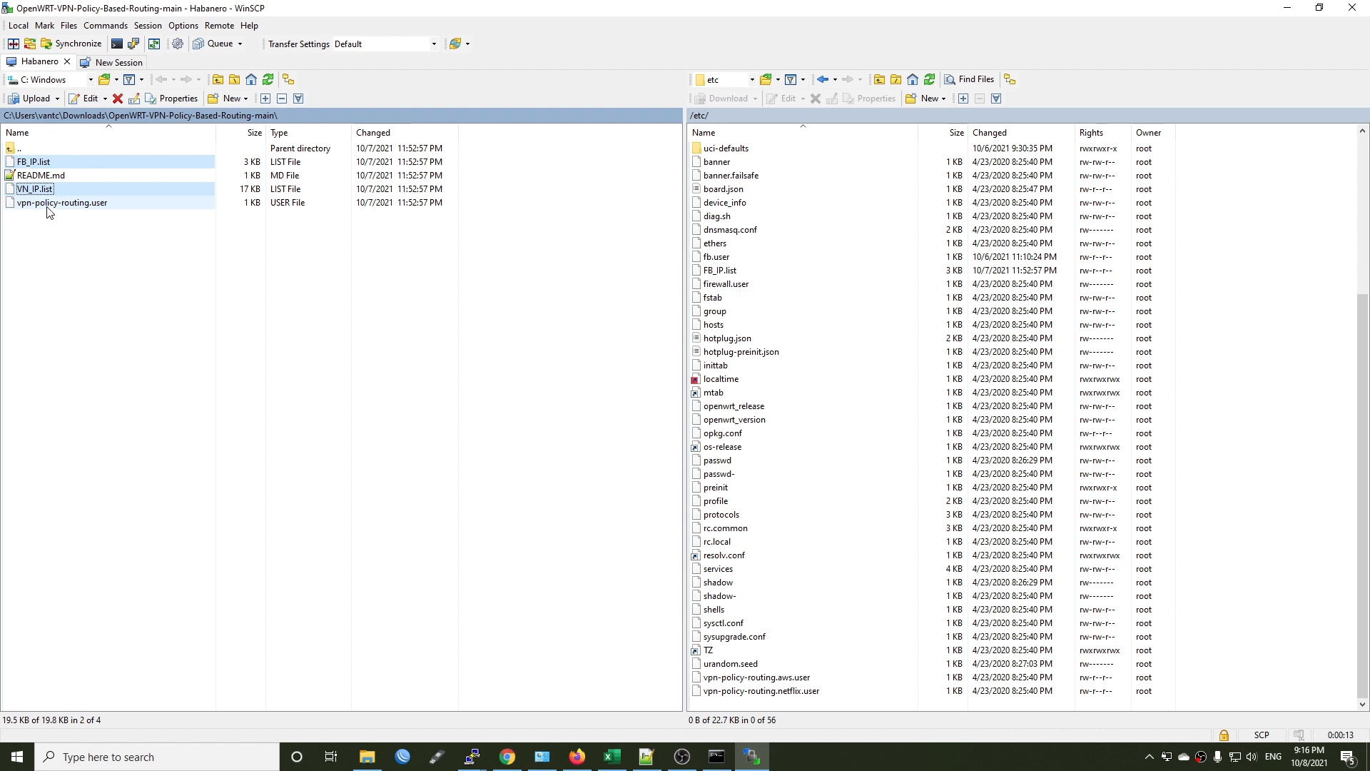
pyautogui.keyDown('ctrl'); pyautogui.click(49, 205); pyautogui.keyUp('ctrl')
pyautogui.rightClick(82, 207)
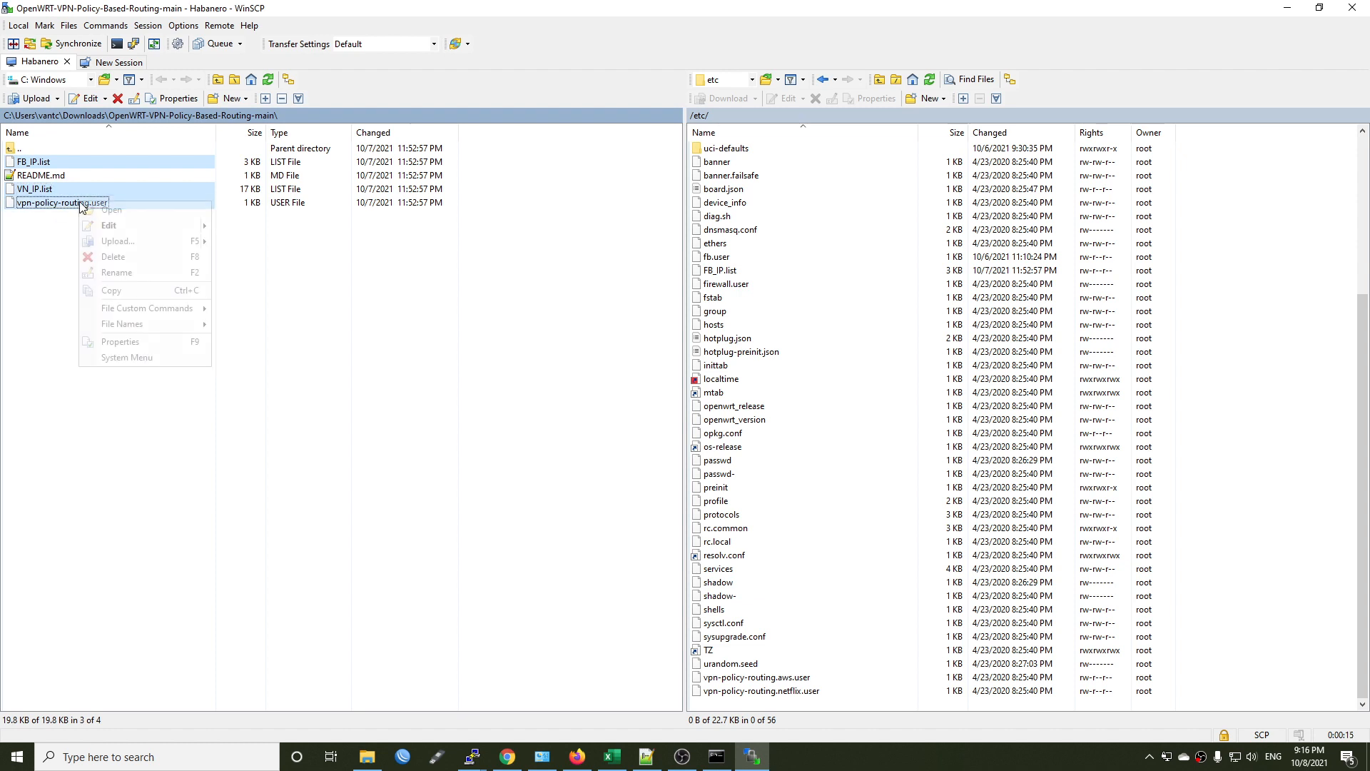
pyautogui.click(129, 245)
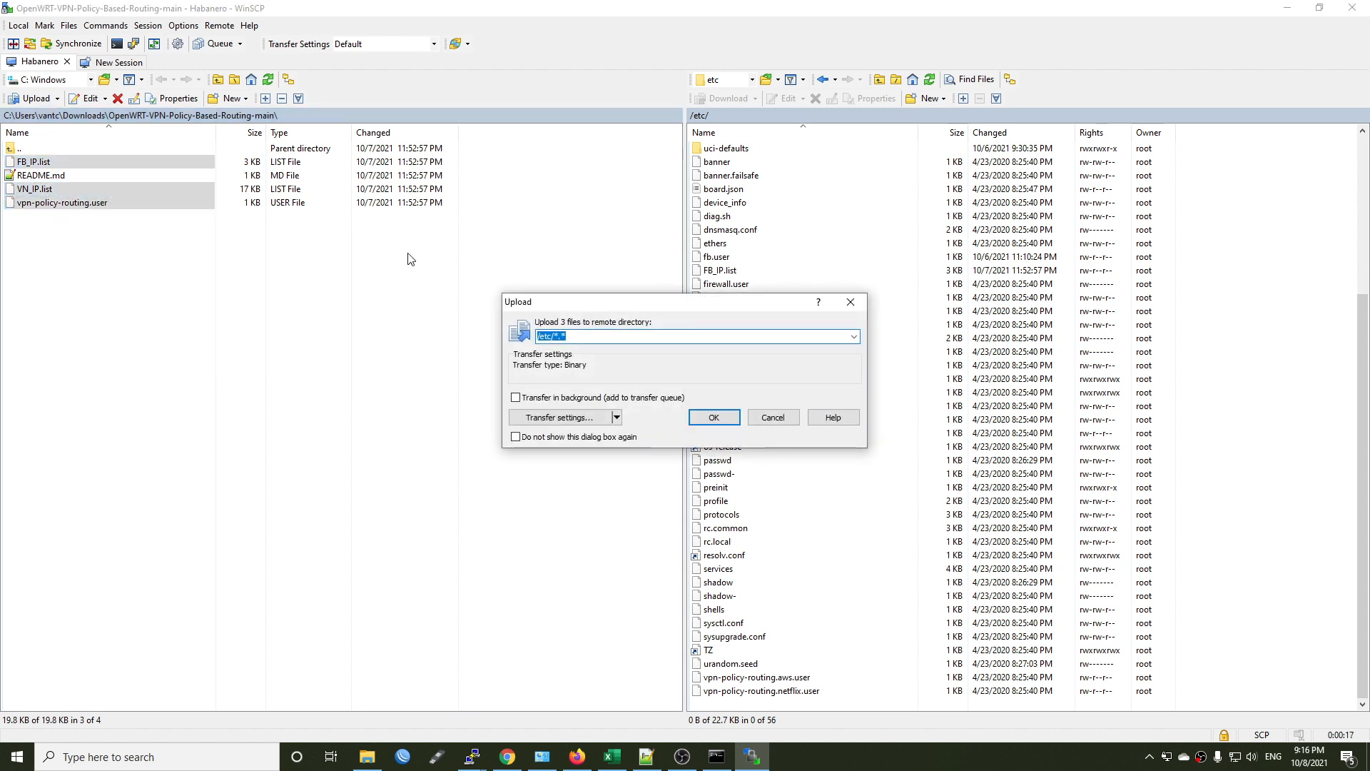
pyautogui.click(710, 419)
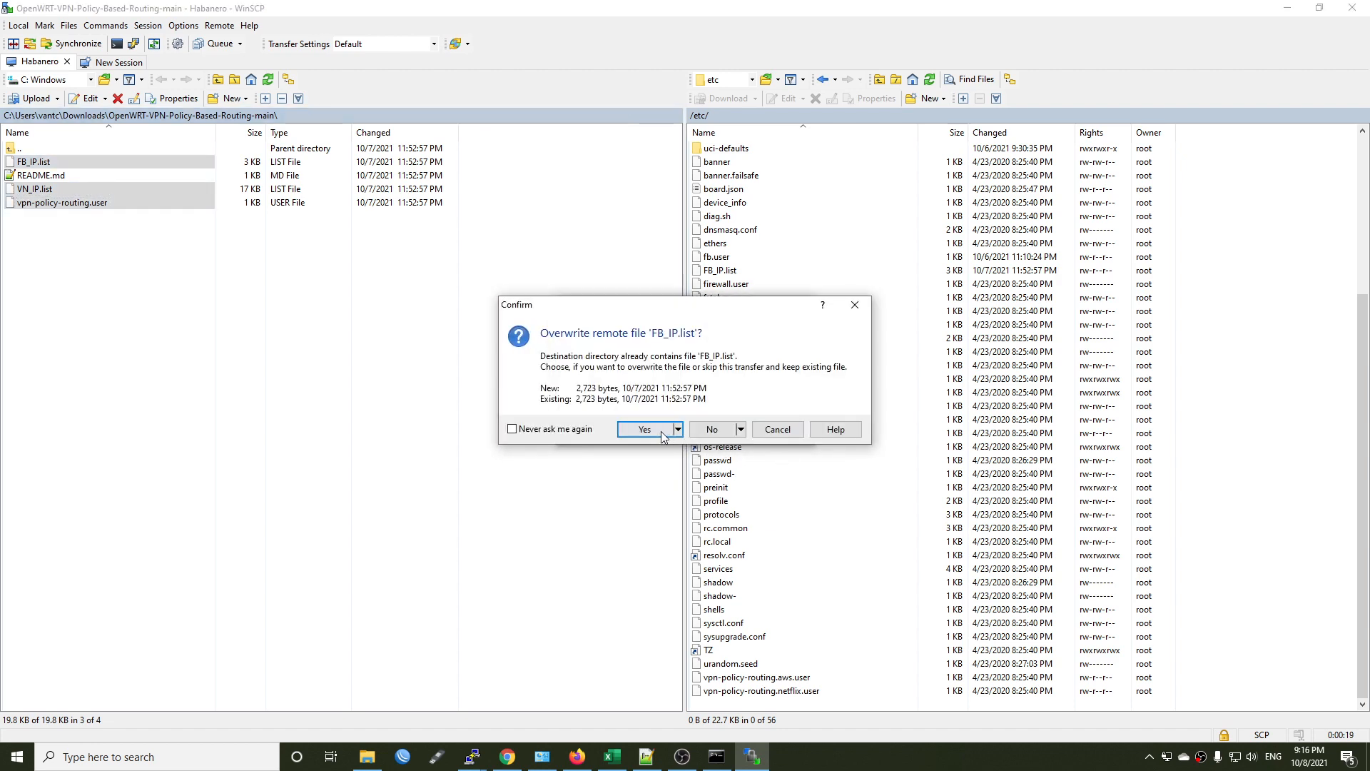
pyautogui.click(645, 429)
# Switch to the Simple Routing Overview diagram in the browser and examine the LAN devices and their WAN and VPN paths.
pyautogui.hotkey('alt', 'Tab')
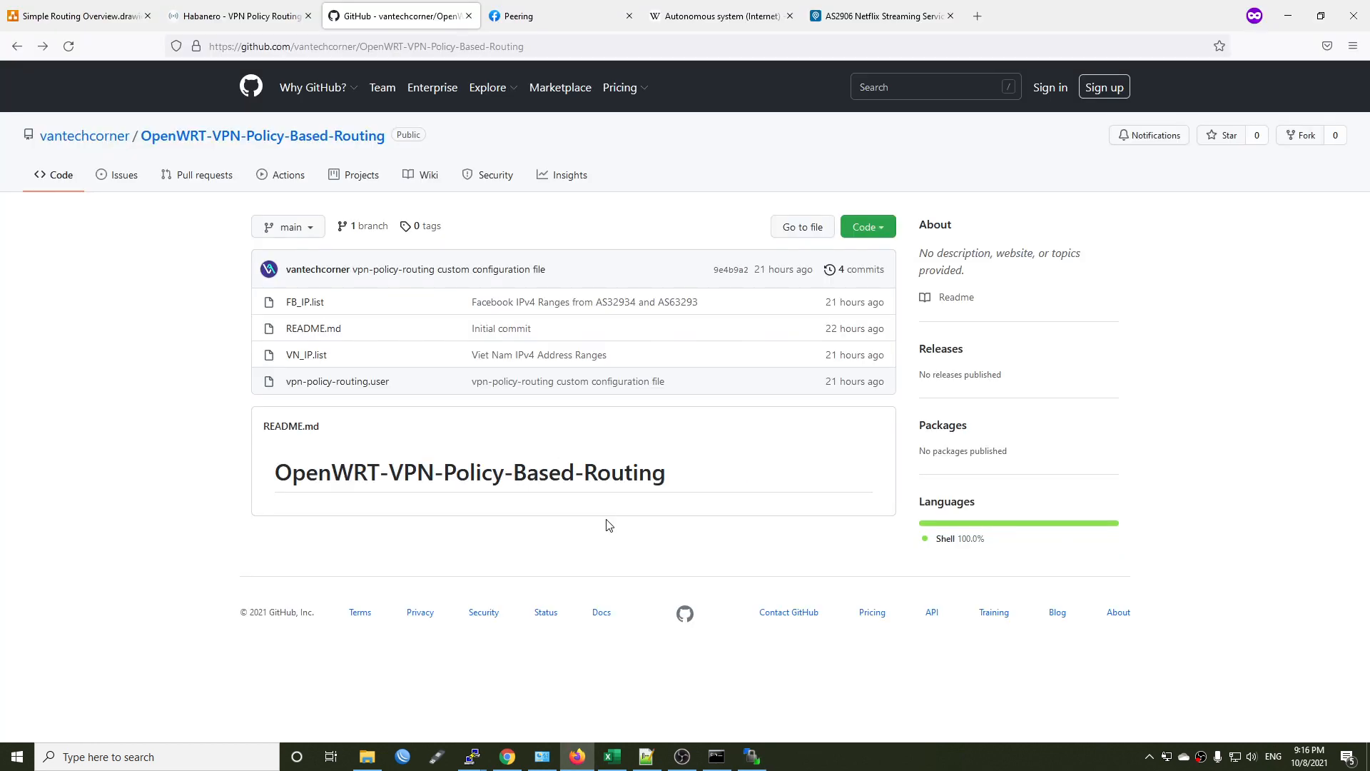
pyautogui.hotkey('ctrl', '1')
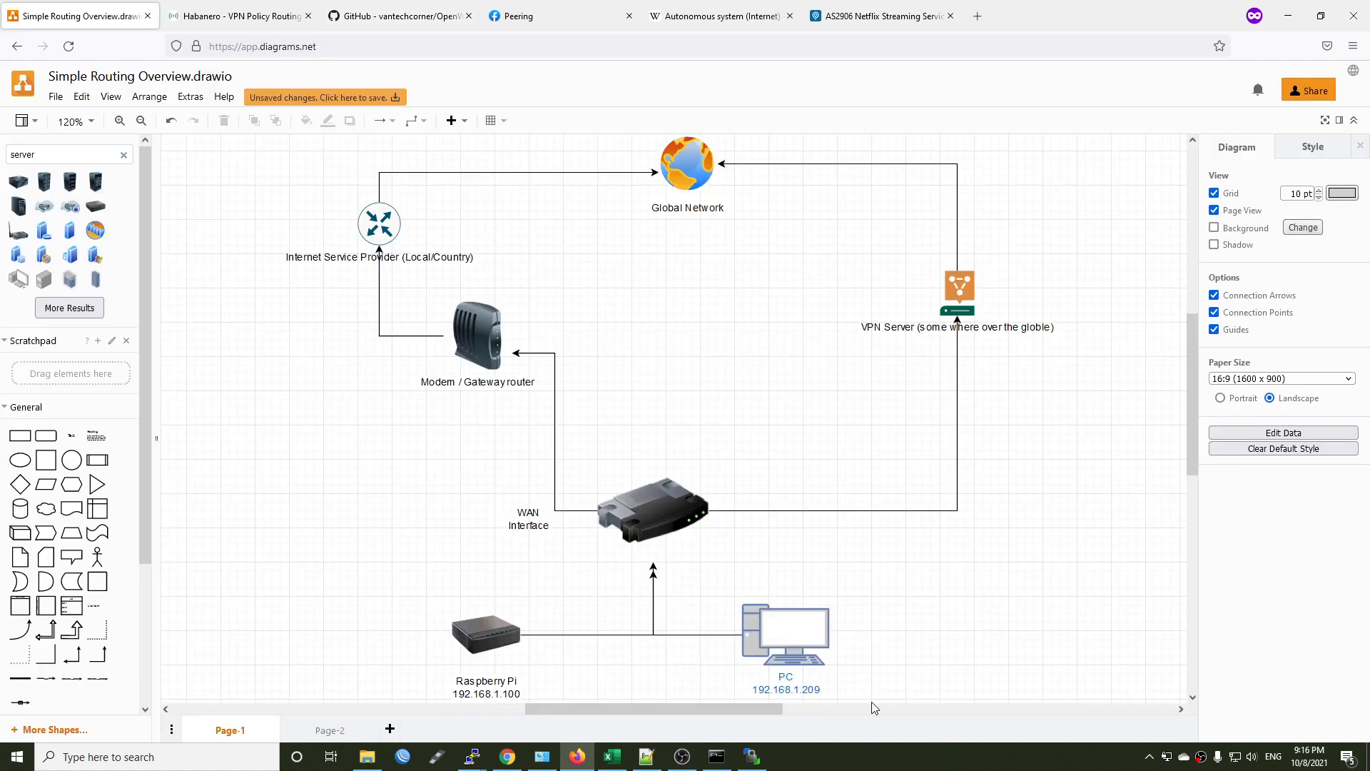
pyautogui.moveTo(410, 558); pyautogui.dragTo(898, 723)
pyautogui.click(524, 490)
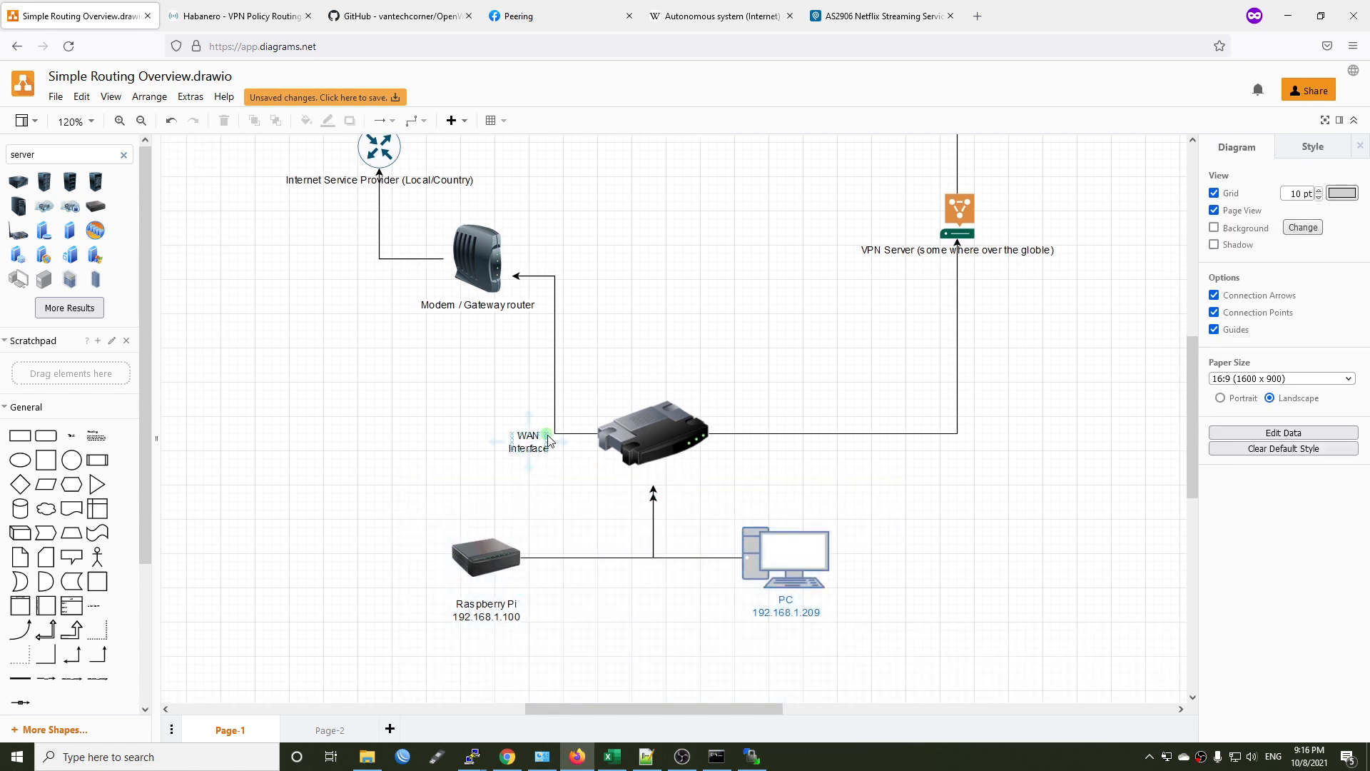
pyautogui.scroll(1, 782, 482)
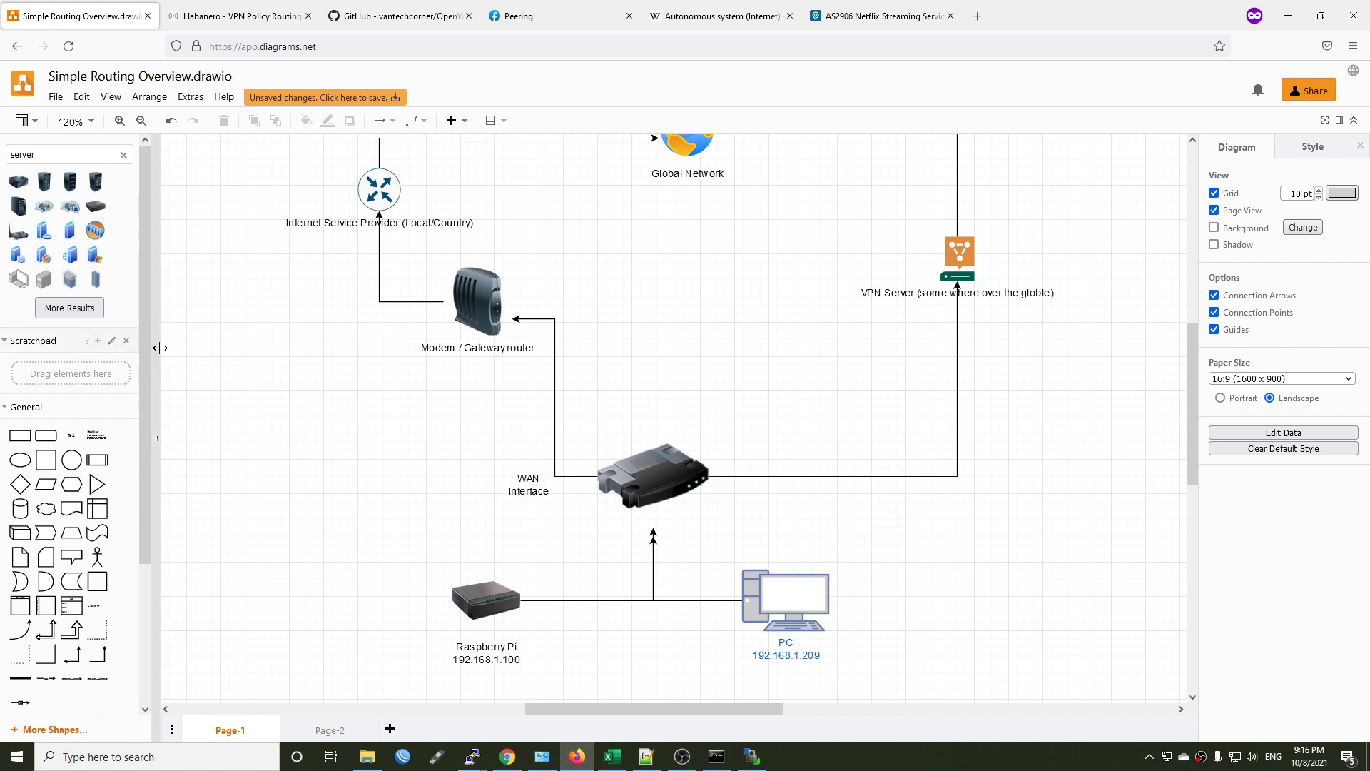
pyautogui.scroll(1, 835, 487)
# Add the text label "Facebook Traffic VPN Tunnel" beside the router under the VPN line and widen it to about 120 x 30.
pyautogui.click(72, 437)
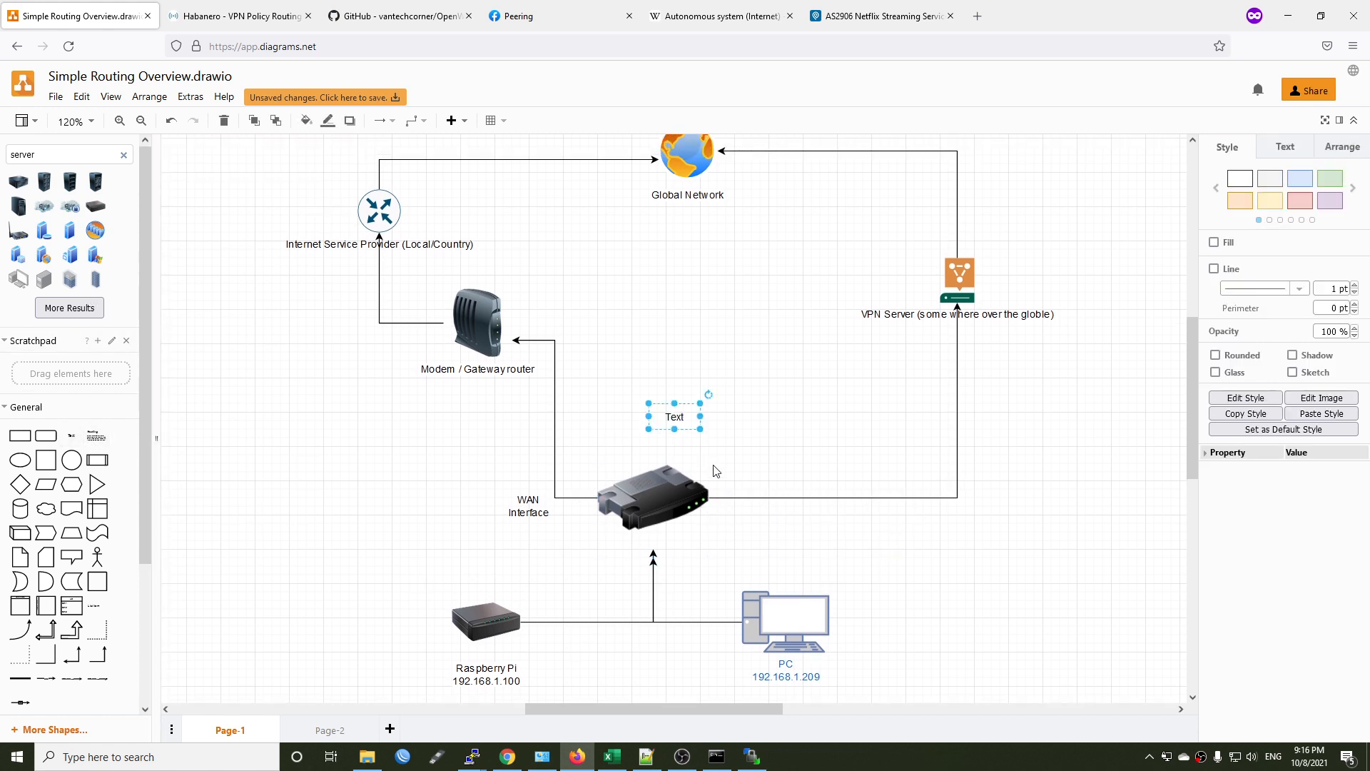
pyautogui.moveTo(671, 413); pyautogui.dragTo(743, 510)
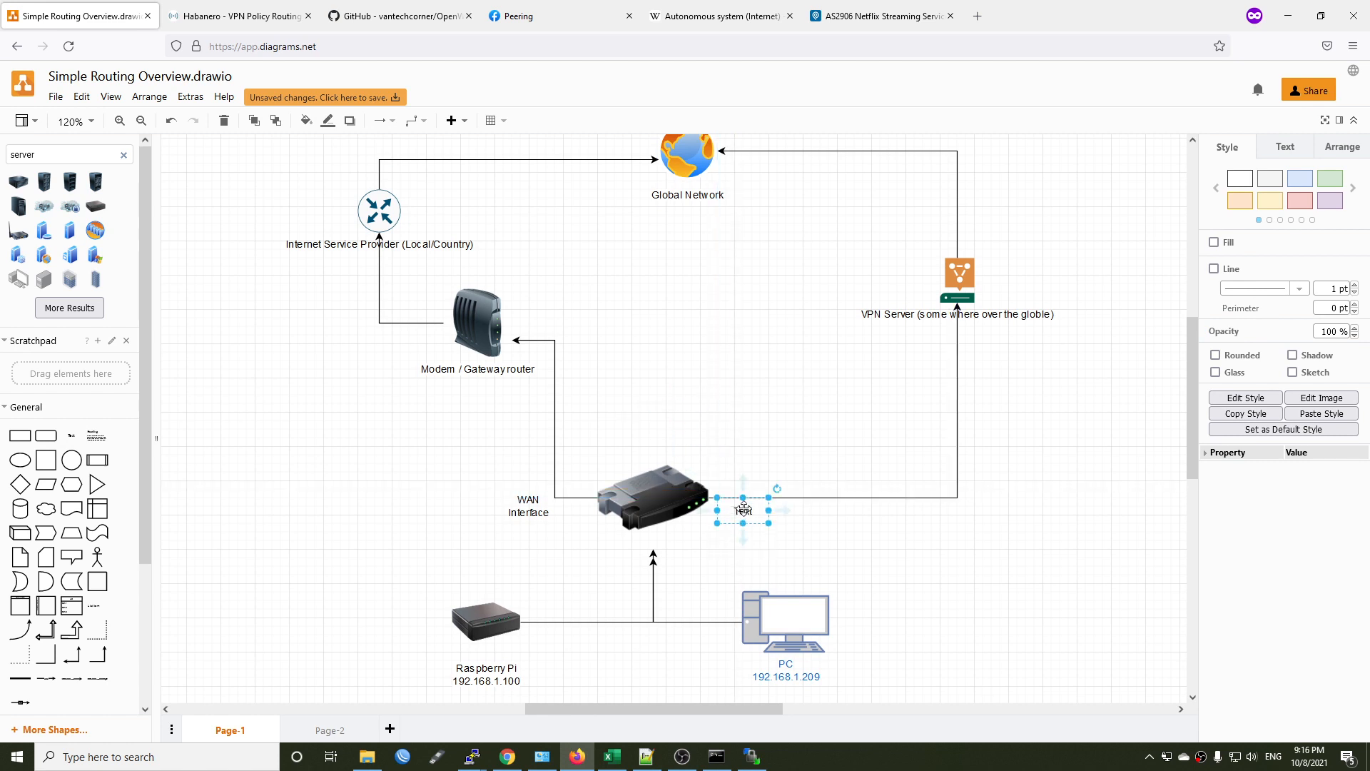
pyautogui.doubleClick(743, 511)
pyautogui.write('Facebook')
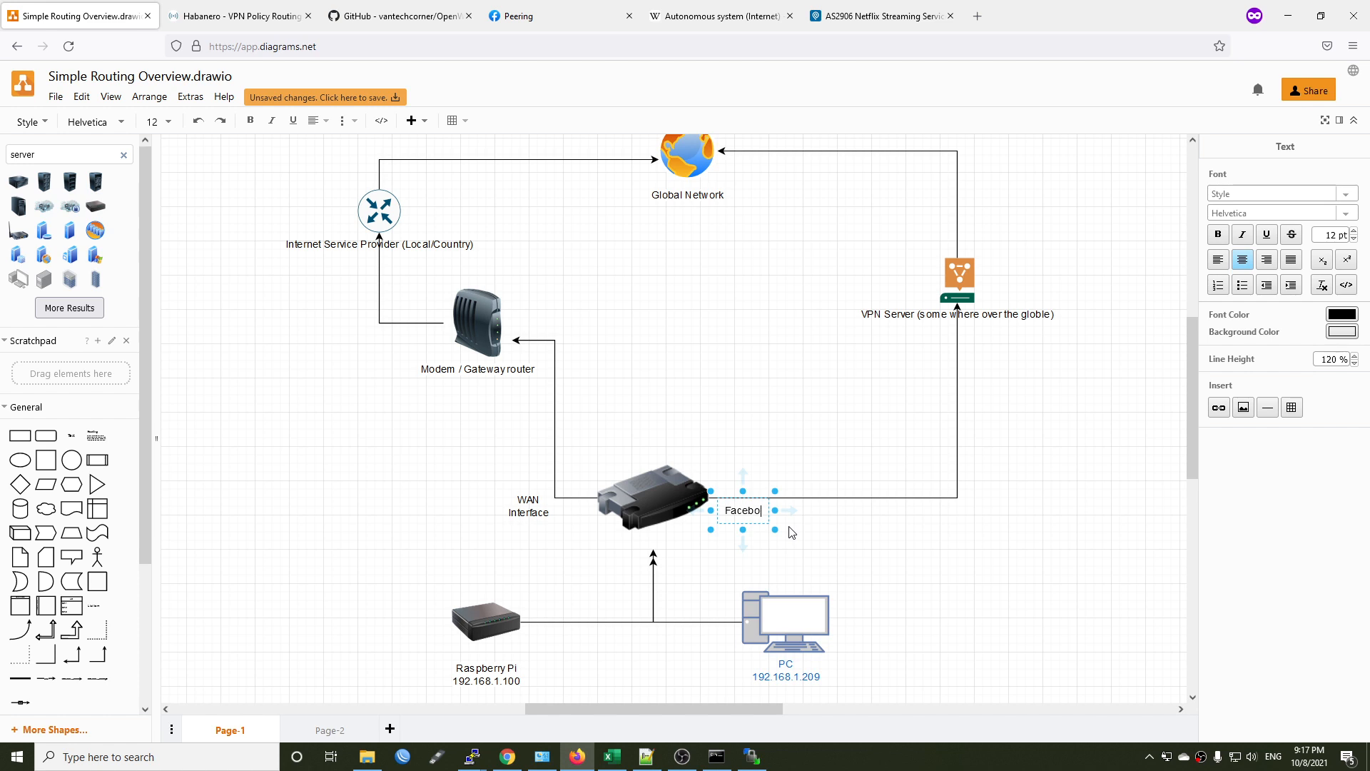
pyautogui.press('Return')
pyautogui.write('Traffic -')
pyautogui.press('BackSpace')
pyautogui.press('BackSpace')
pyautogui.press('Return')
pyautogui.write('VPN Tunnel')
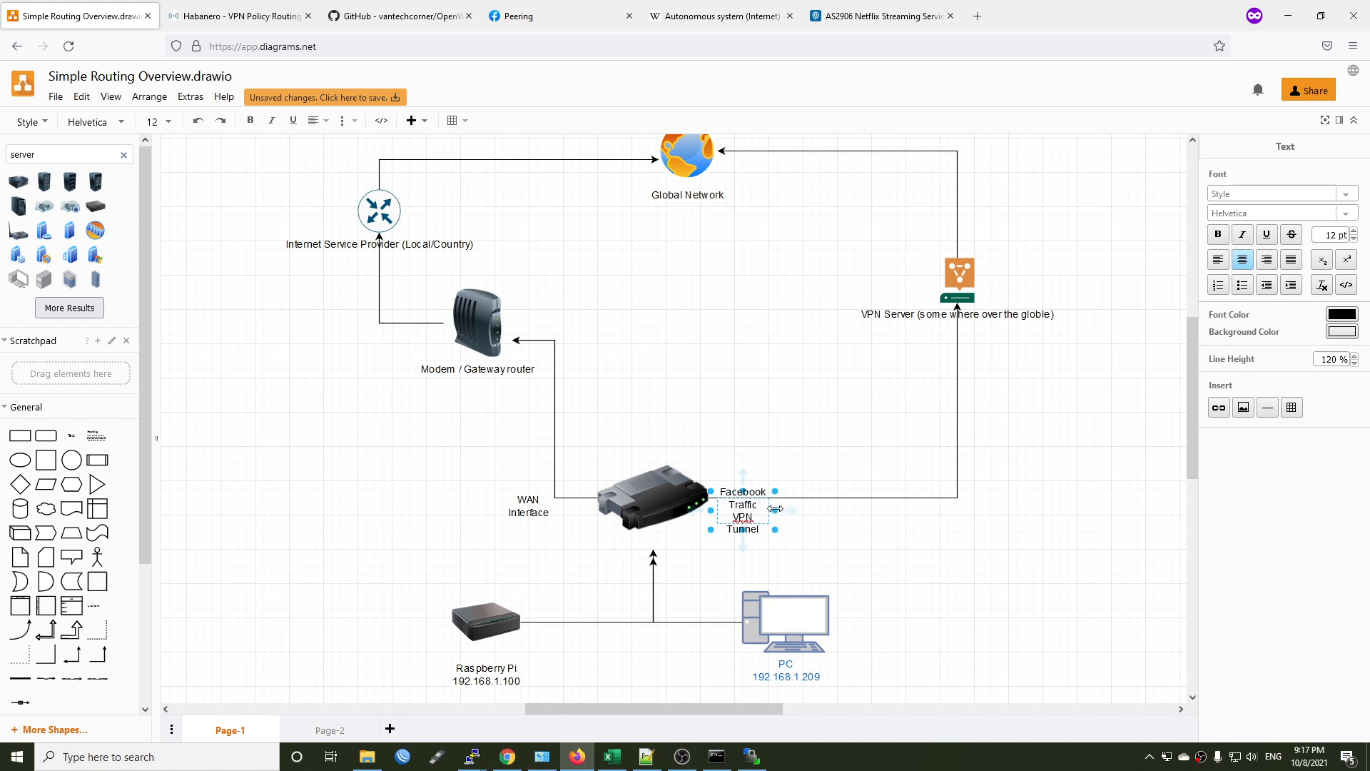
pyautogui.moveTo(775, 509); pyautogui.dragTo(825, 510)
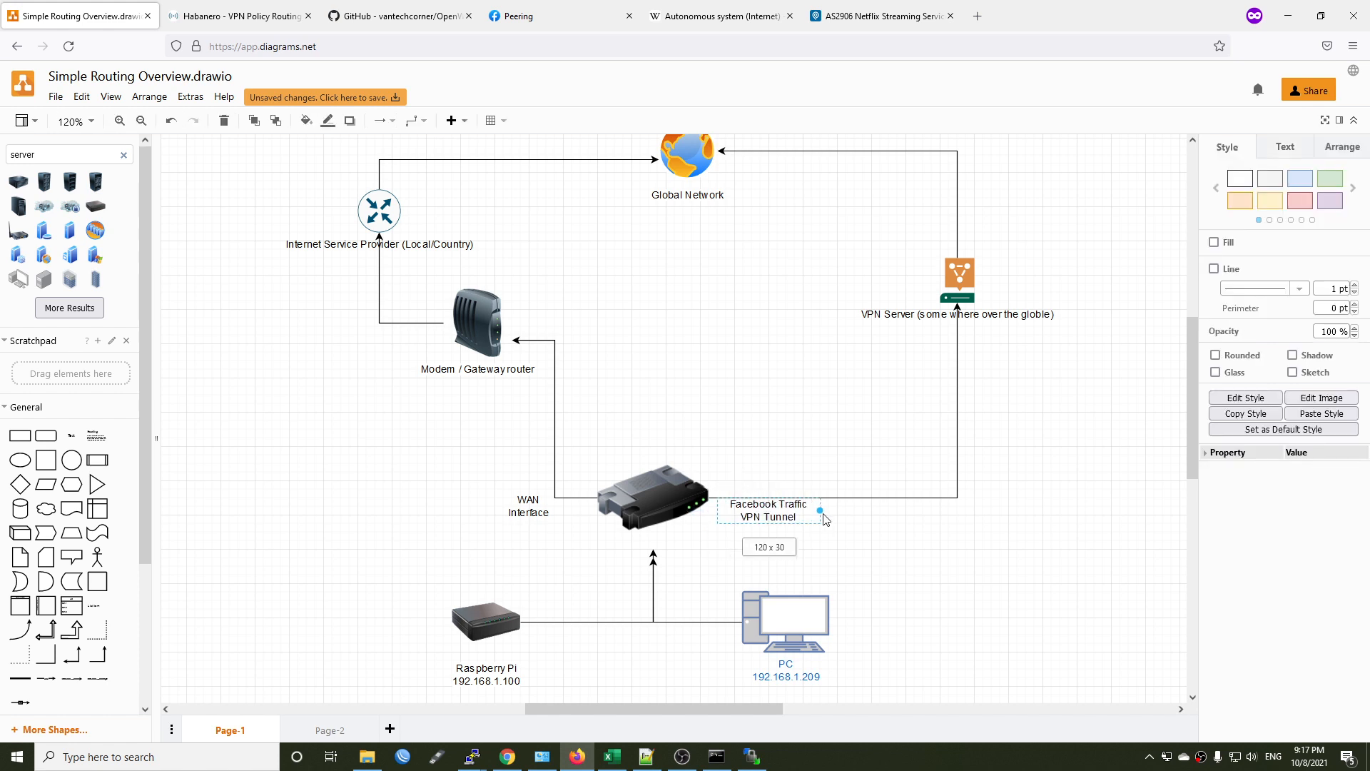
pyautogui.click(959, 538)
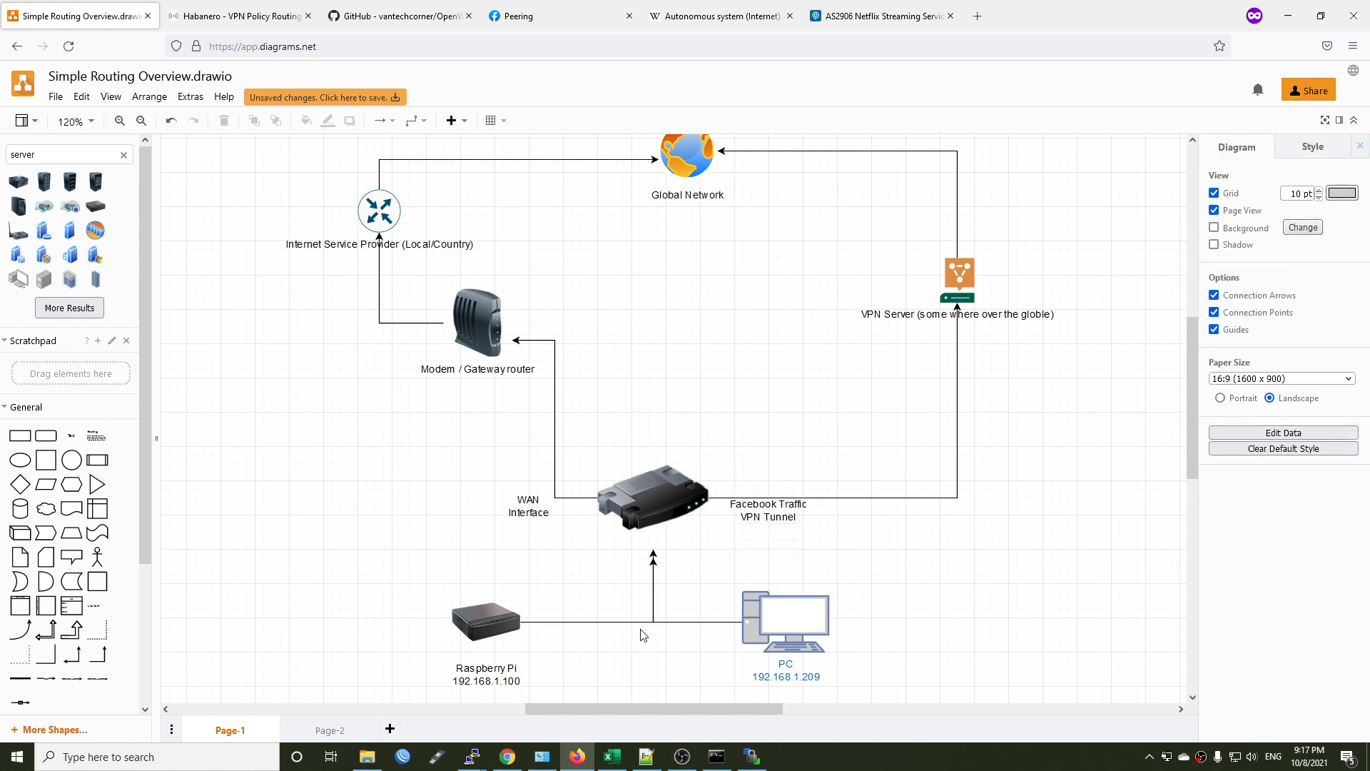
# Switch back to WinSCP and check the uploaded files in the router's /etc directory.
pyautogui.moveTo(367, 556); pyautogui.dragTo(916, 687)
pyautogui.click(917, 637)
pyautogui.click(751, 756)
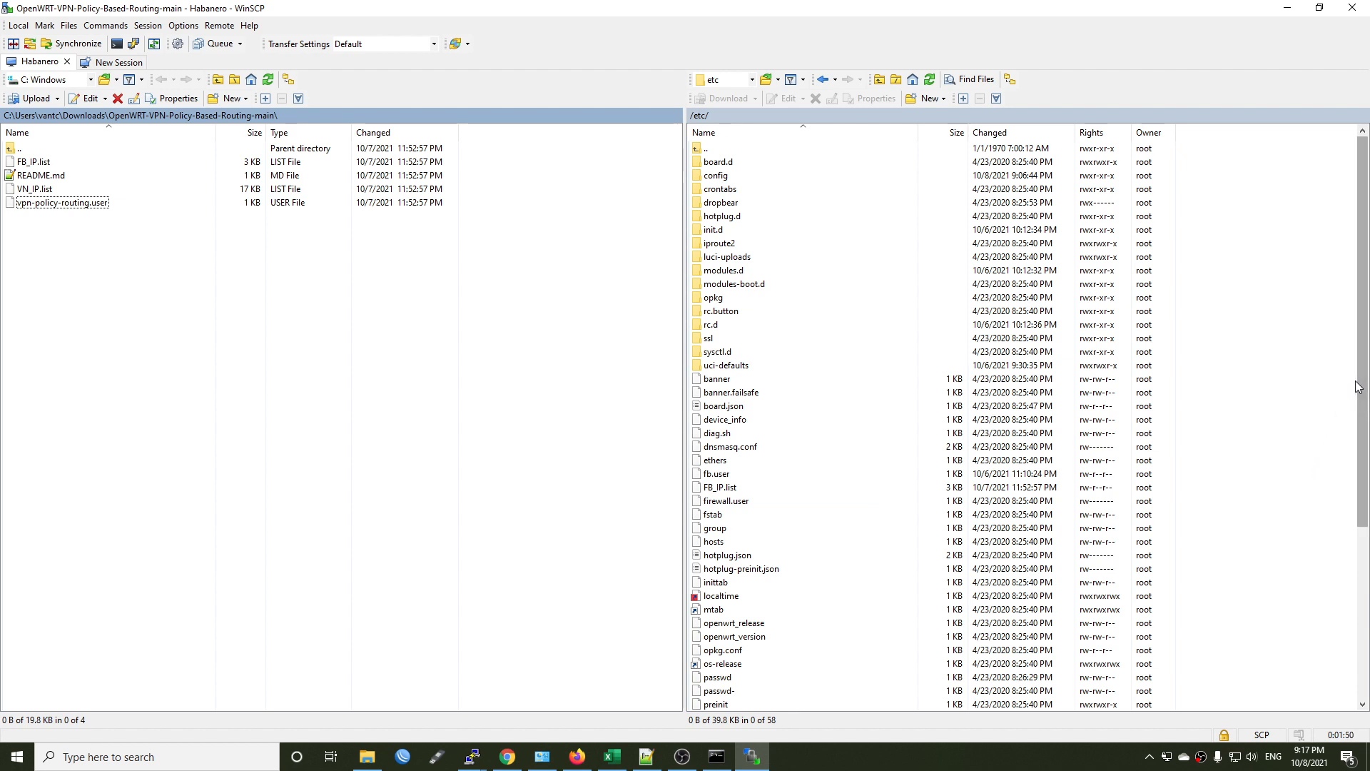
pyautogui.scroll(-3, 1334, 398)
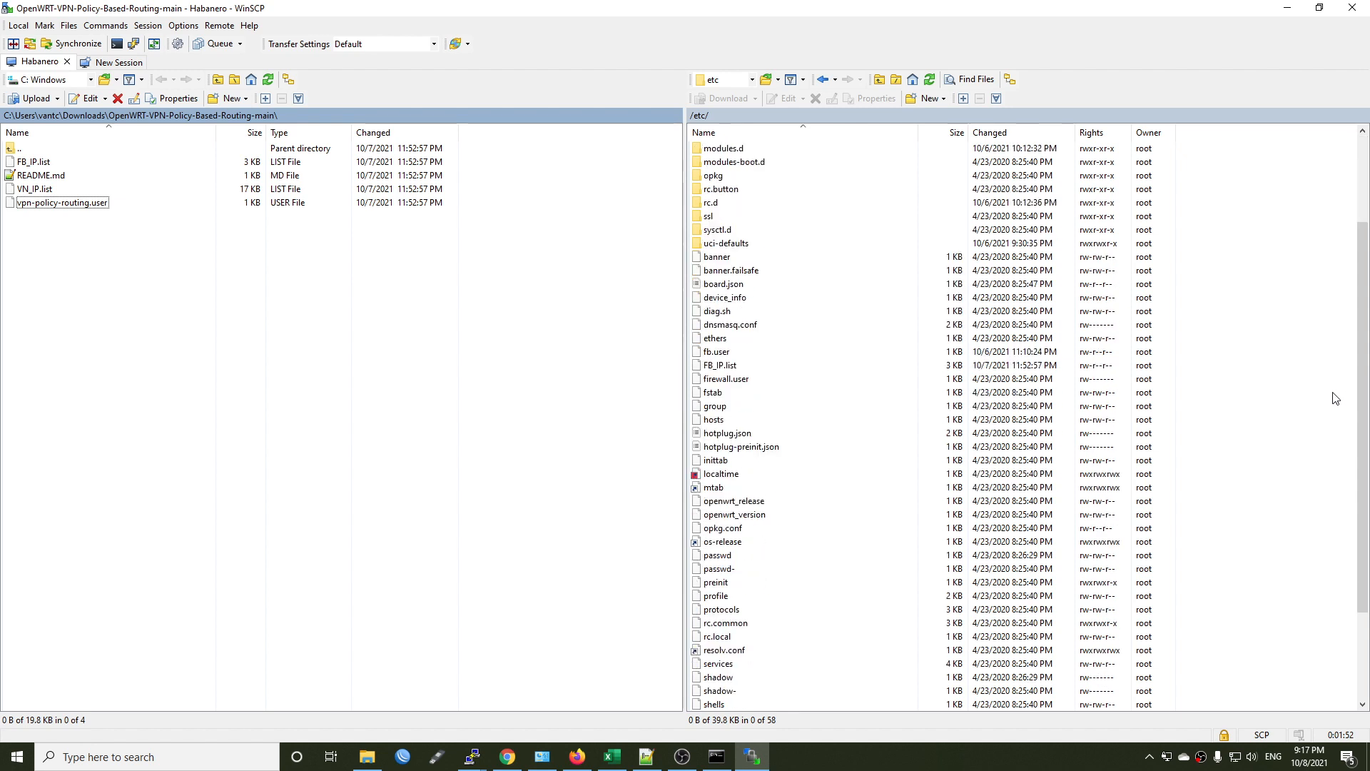
pyautogui.scroll(-3, 921, 511)
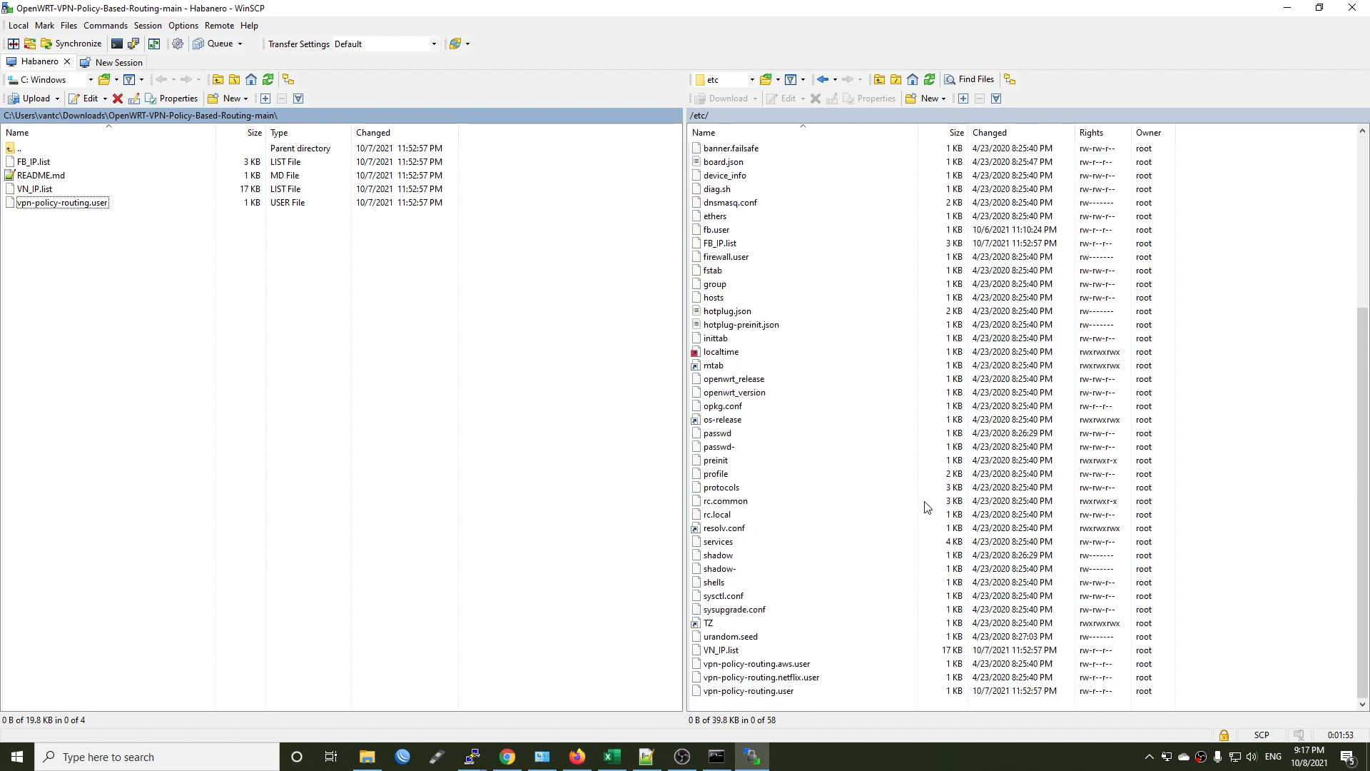
# Rename the uploaded vpn-policy-routing.user in /etc as vpn-policy-routing.fb.user.
pyautogui.click(746, 691)
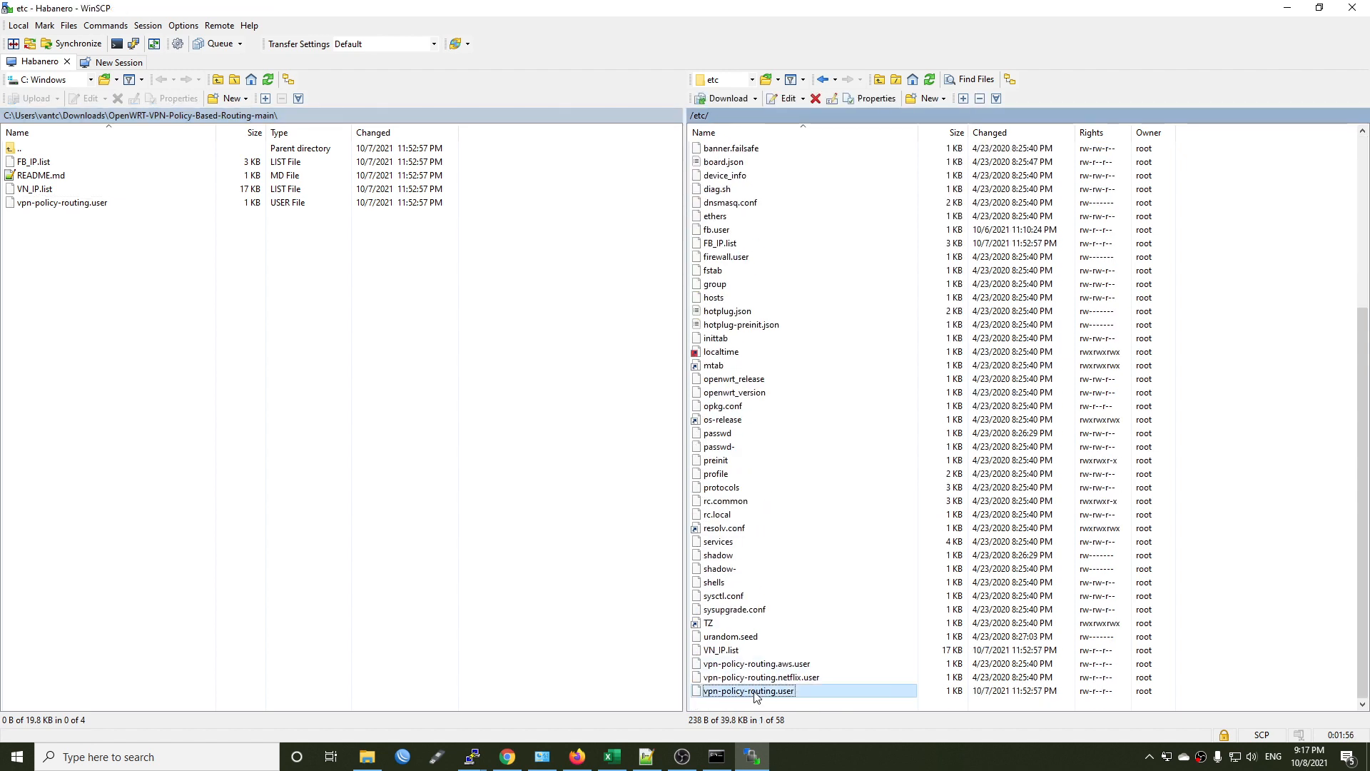
pyautogui.rightClick(747, 691)
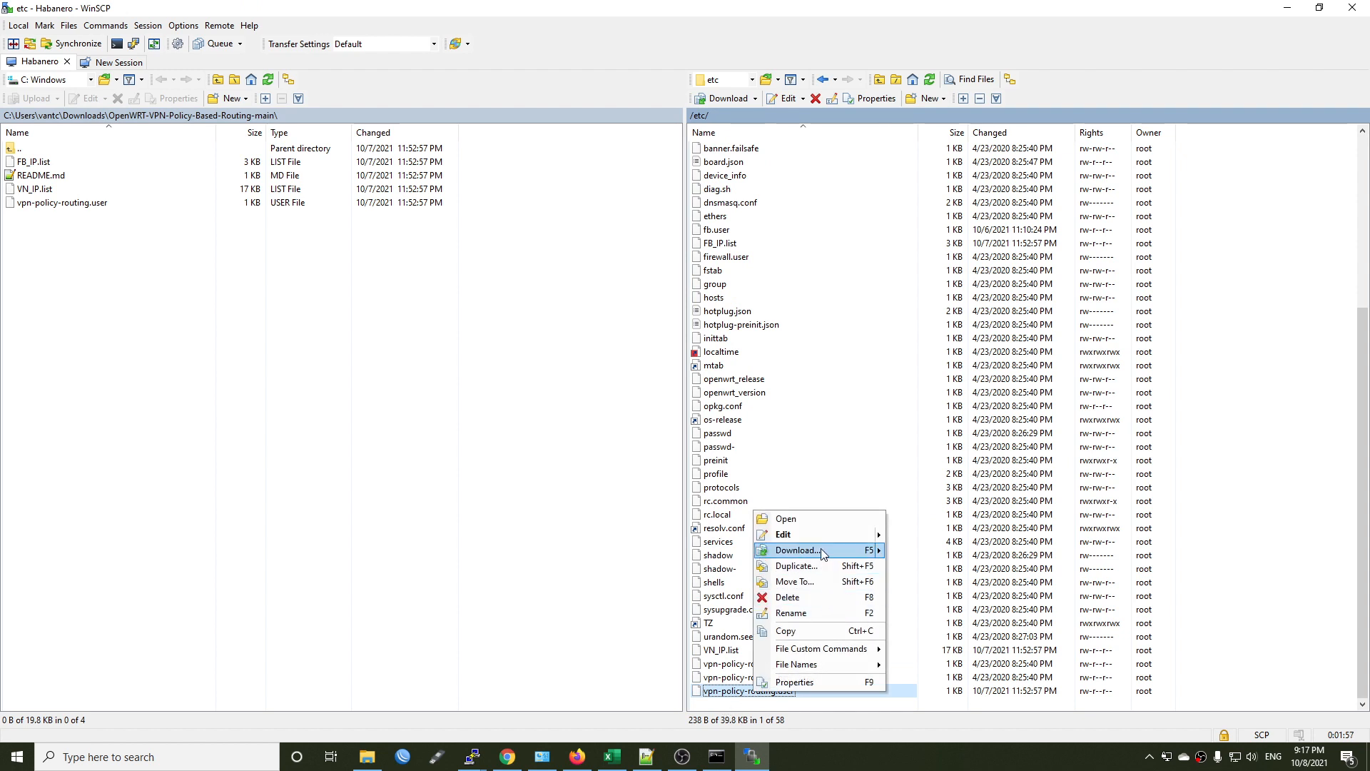
pyautogui.click(814, 612)
pyautogui.click(778, 691)
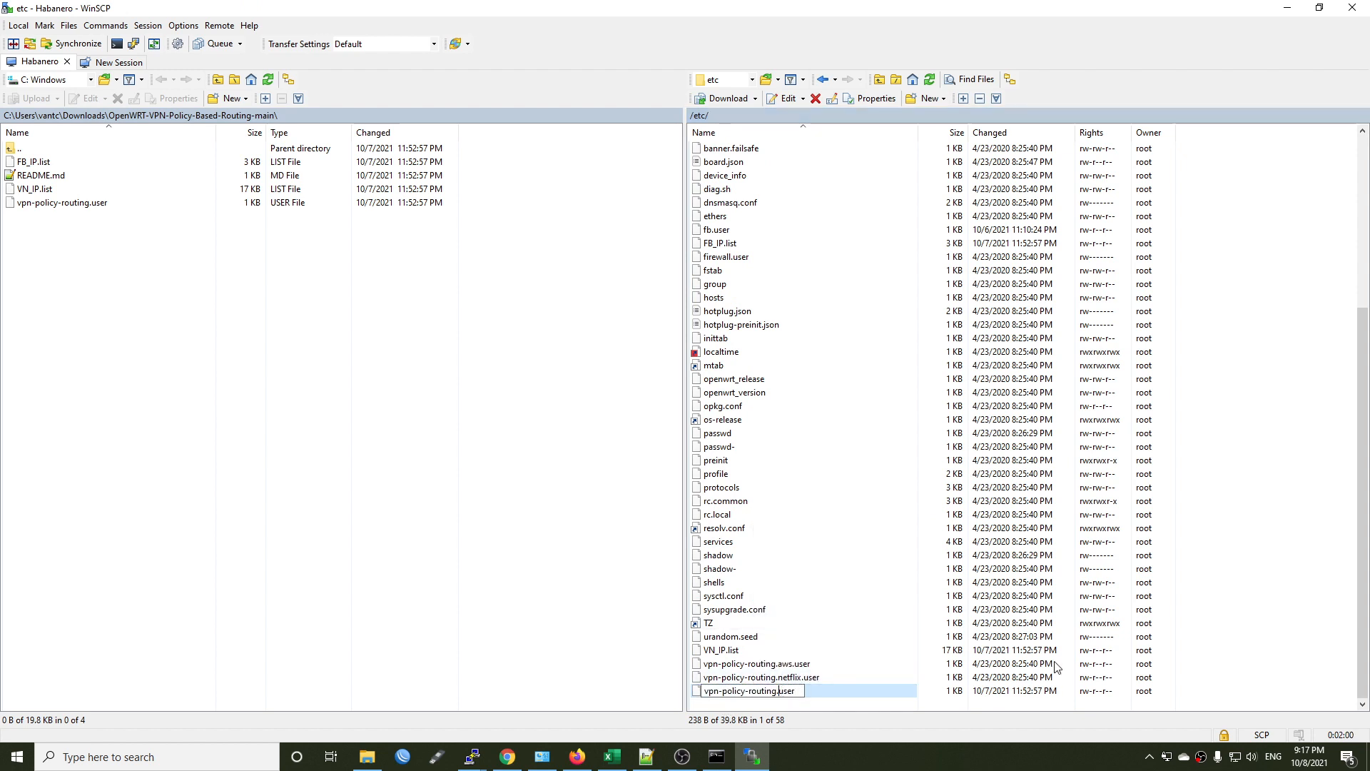
pyautogui.write('fb.')
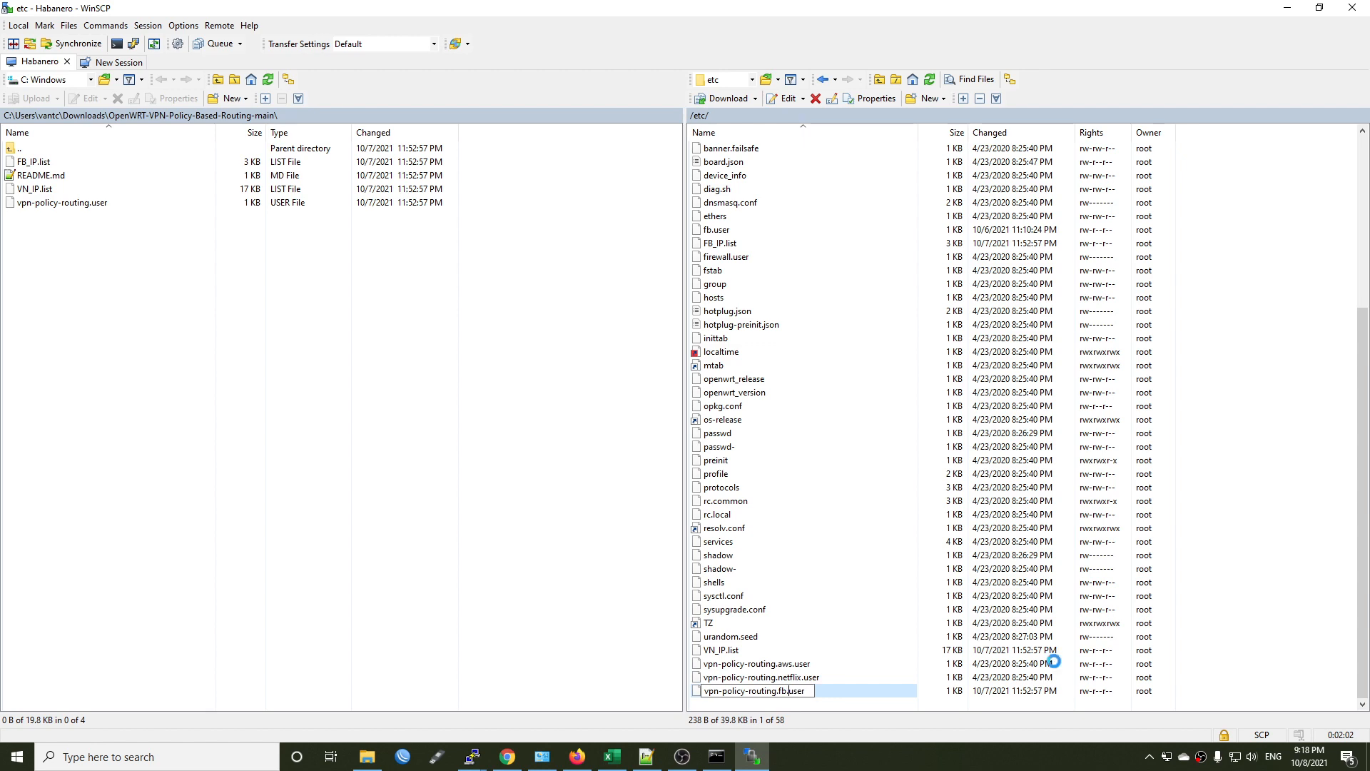
pyautogui.press('Return')
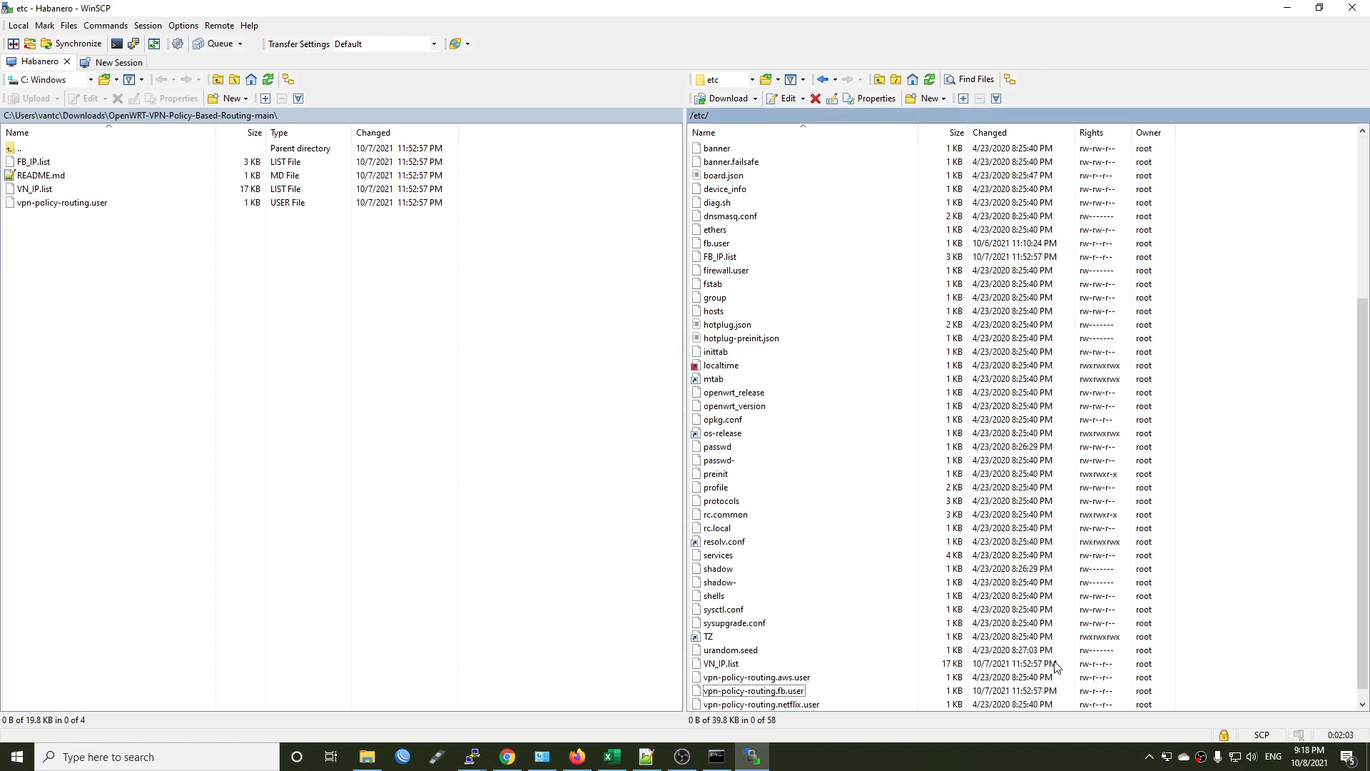
# Open vpn-policy-routing.fb.user for editing and set TARGET_IPSET to 'wg'.
pyautogui.click(813, 691)
pyautogui.rightClick(812, 693)
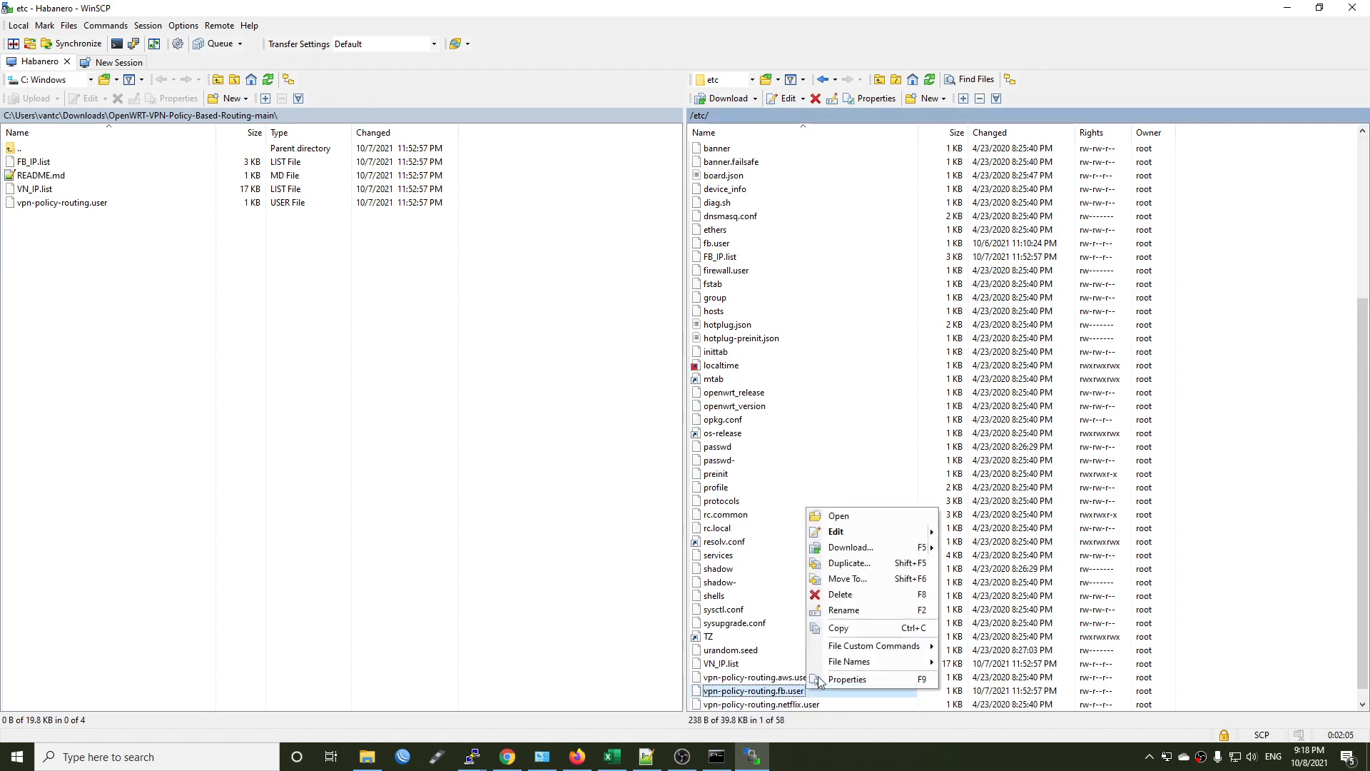
pyautogui.click(849, 530)
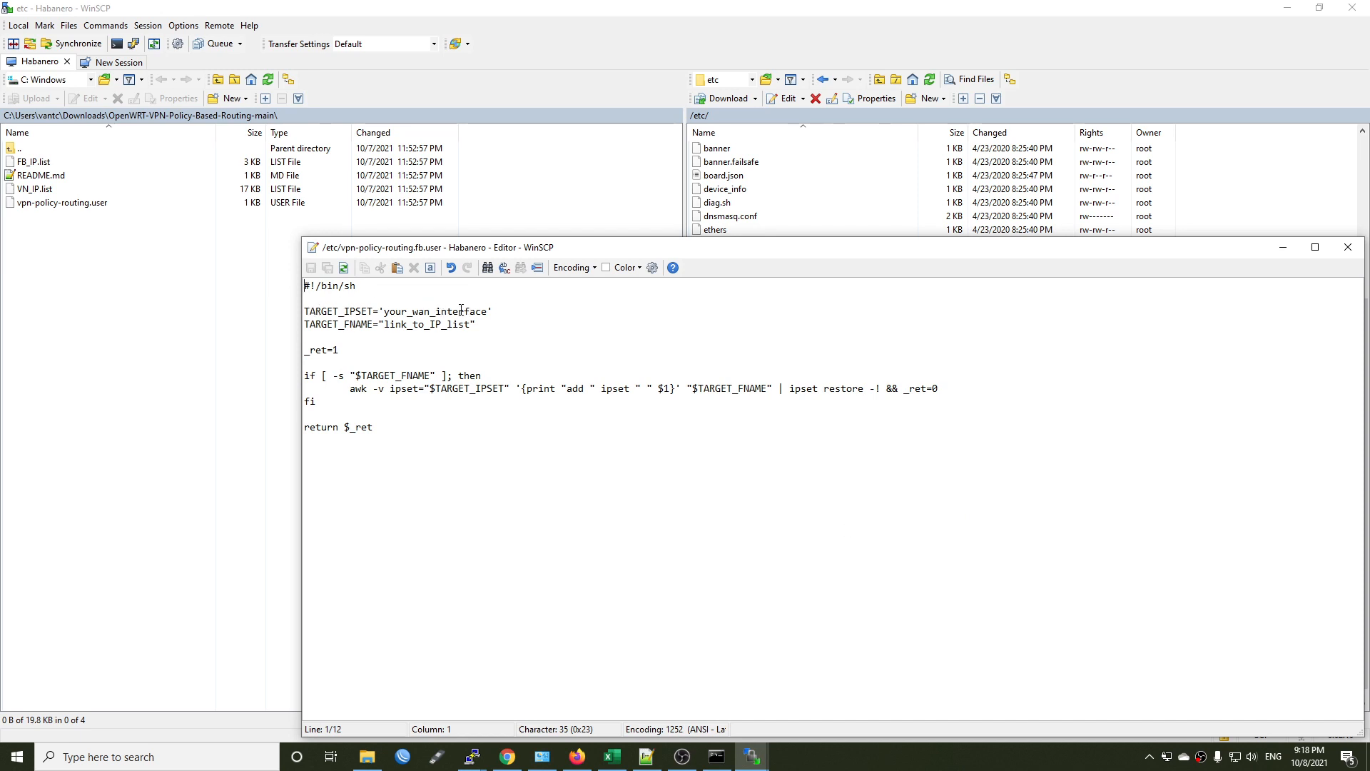
pyautogui.moveTo(486, 314); pyautogui.dragTo(384, 314)
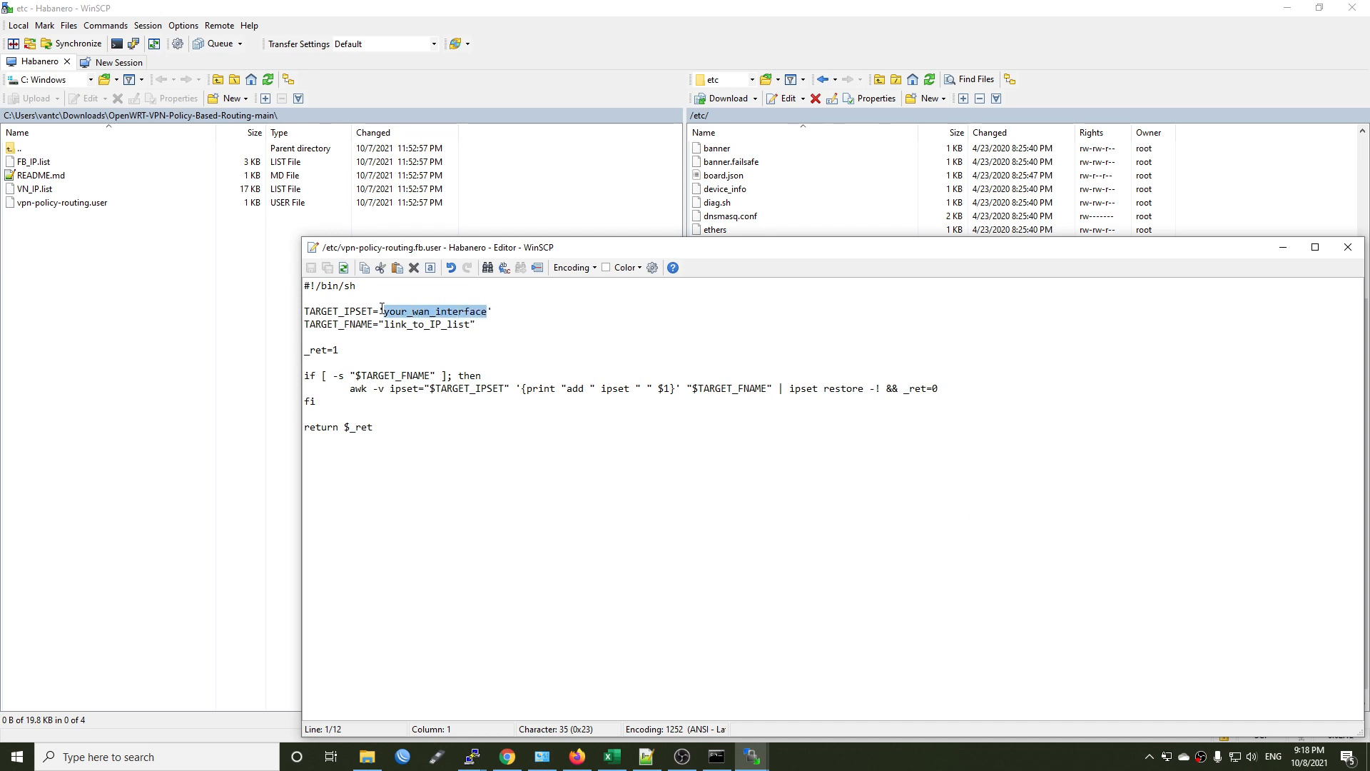
pyautogui.press('BackSpace')
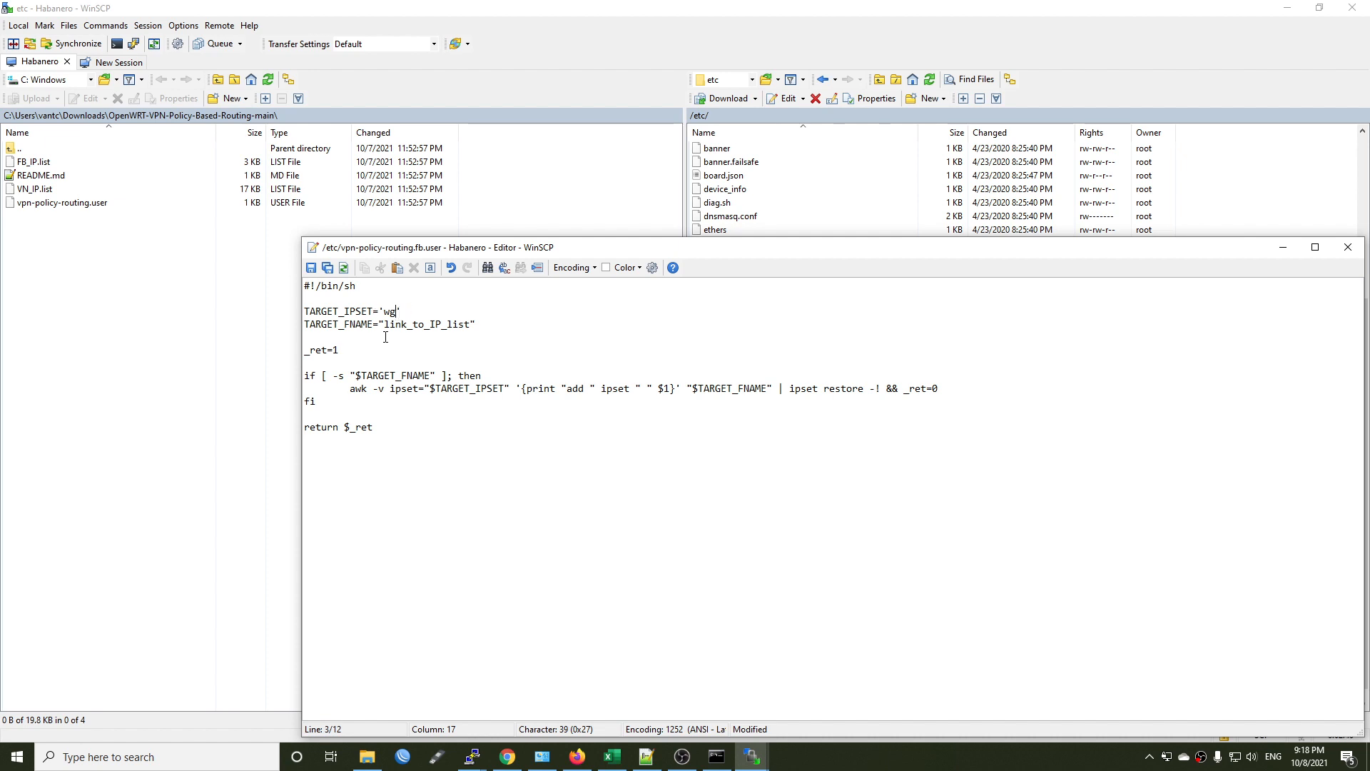
# Set TARGET_FNAME to "/etc/FB_IP.list" in the script, save the file and close the editor.
pyautogui.click(464, 326)
pyautogui.moveTo(471, 325); pyautogui.dragTo(384, 327)
pyautogui.write('/etc/FB')
pyautogui.hotkey('ctrl', 's')
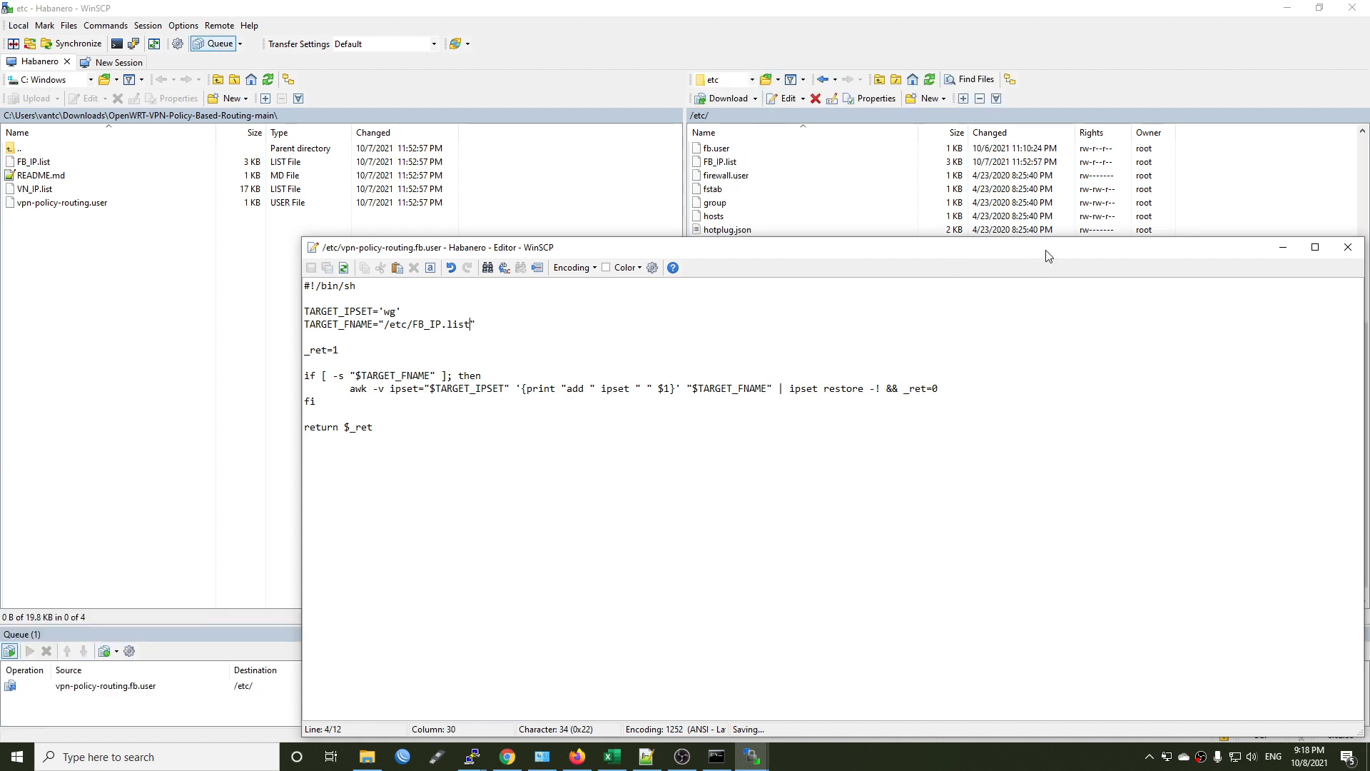
pyautogui.moveTo(1083, 259); pyautogui.dragTo(811, 265)
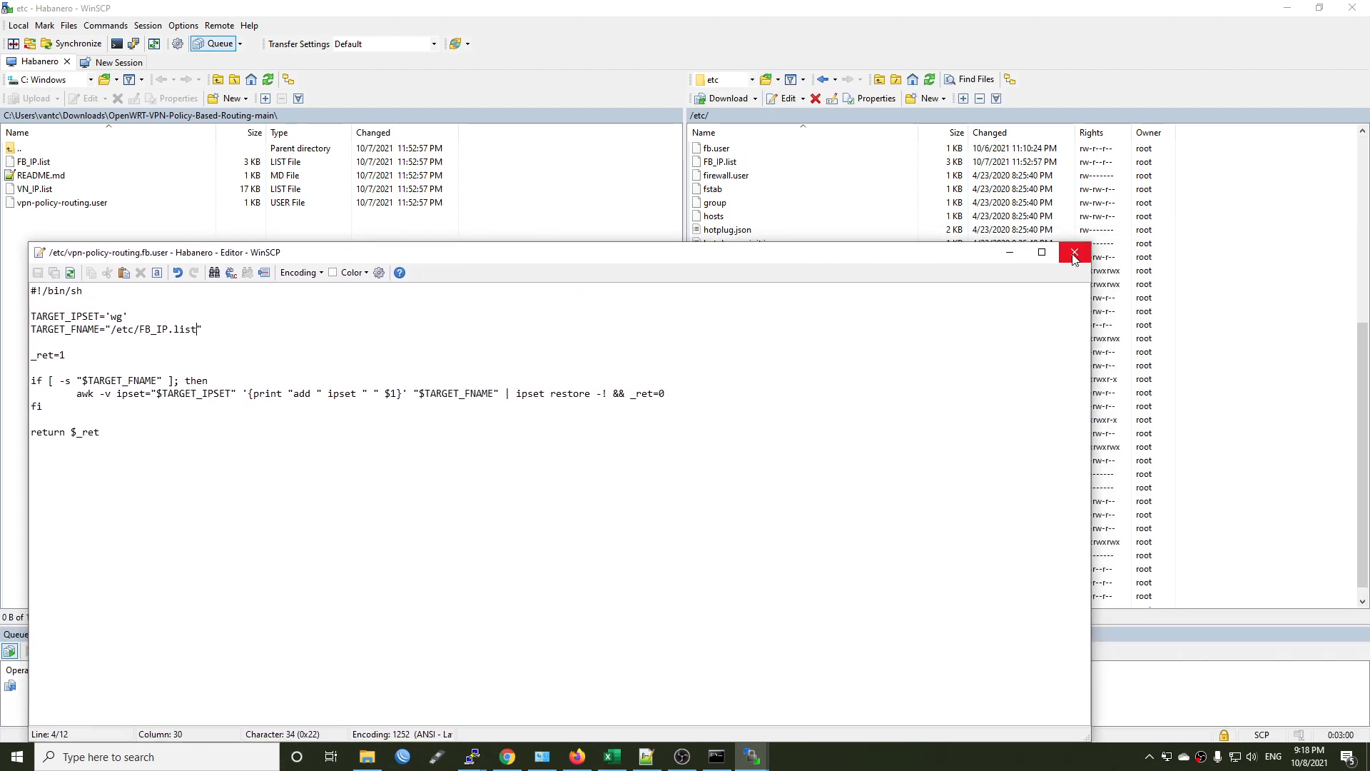
pyautogui.click(1075, 259)
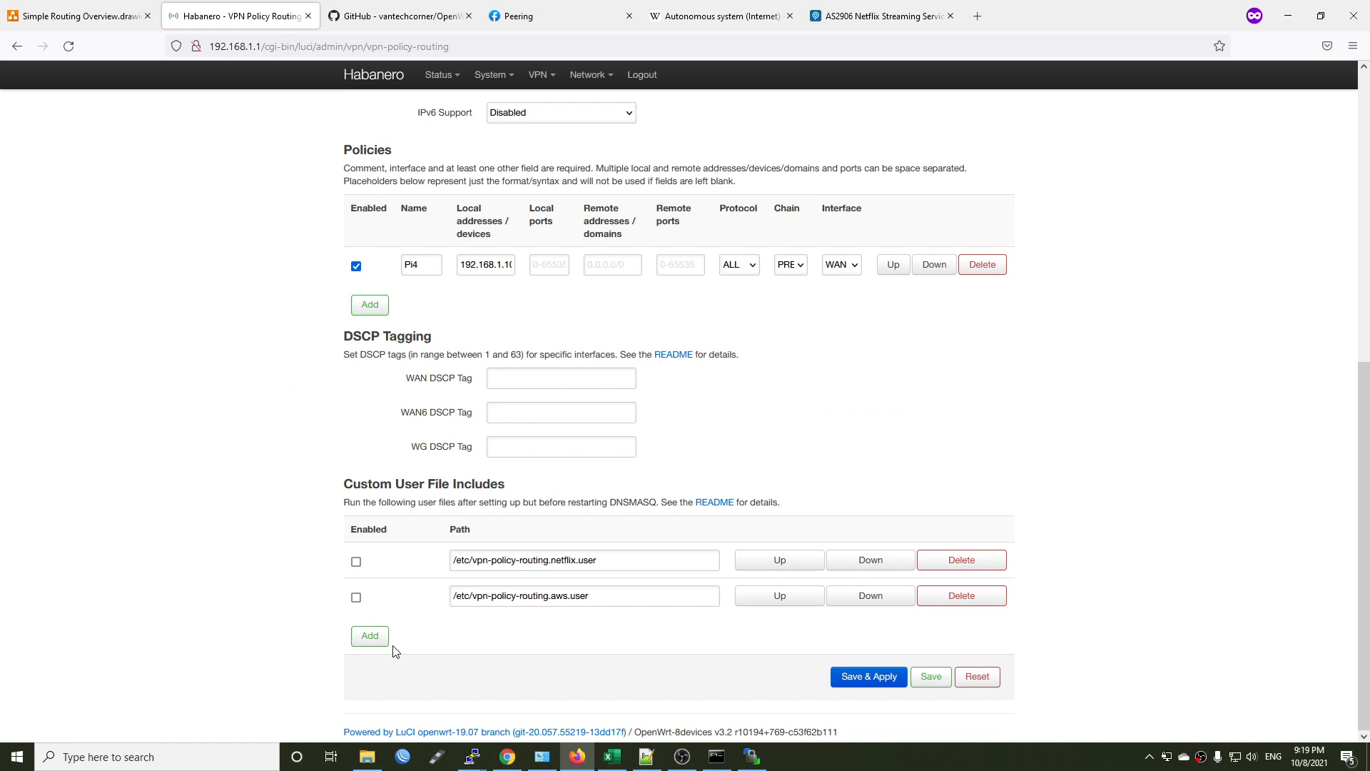
# Add an enabled custom user file include with the path /etc/vpn-policy-routing.fb.user, and save and apply the changes.
pyautogui.click(383, 639)
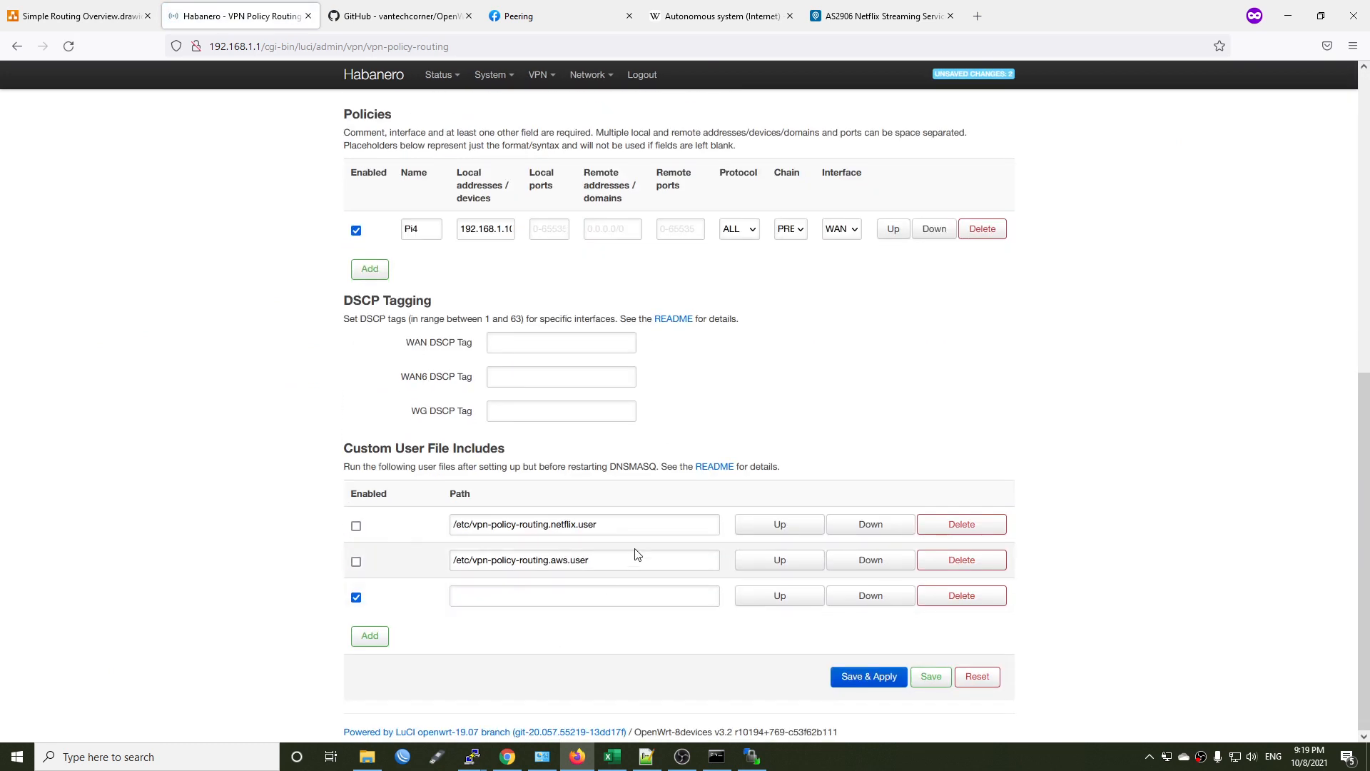
pyautogui.hotkey('ctrl', 'a')
pyautogui.hotkey('ctrl', 'c')
pyautogui.click(454, 597)
pyautogui.hotkey('ctrl', 'v')
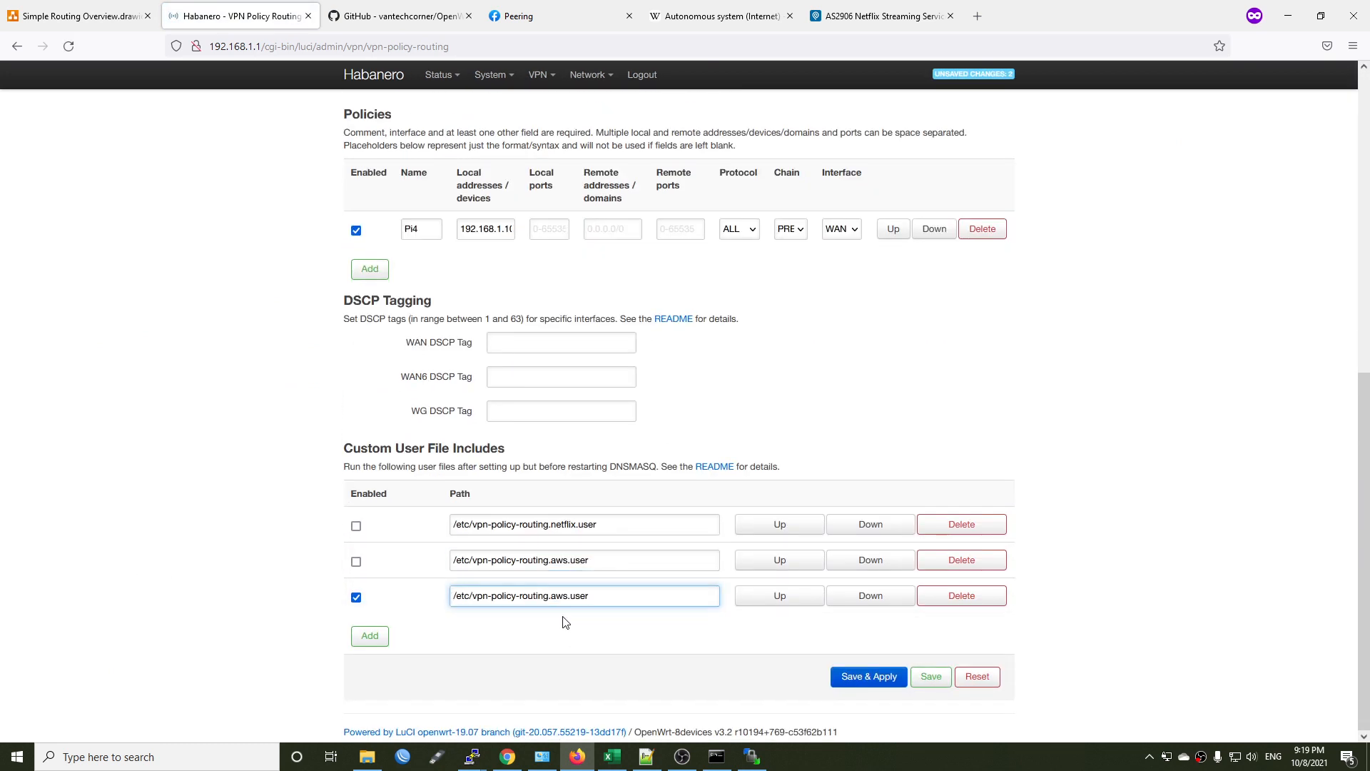
pyautogui.doubleClick(559, 597)
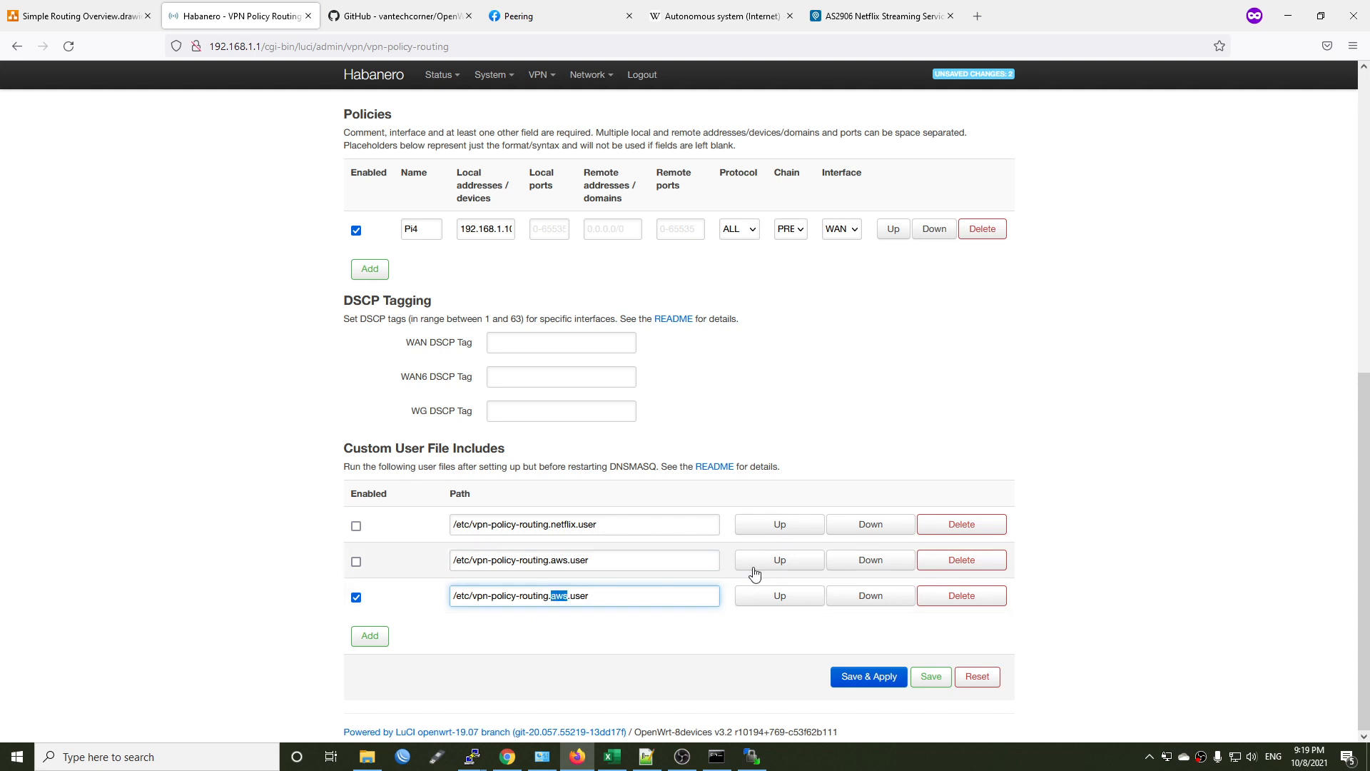
pyautogui.write('fb')
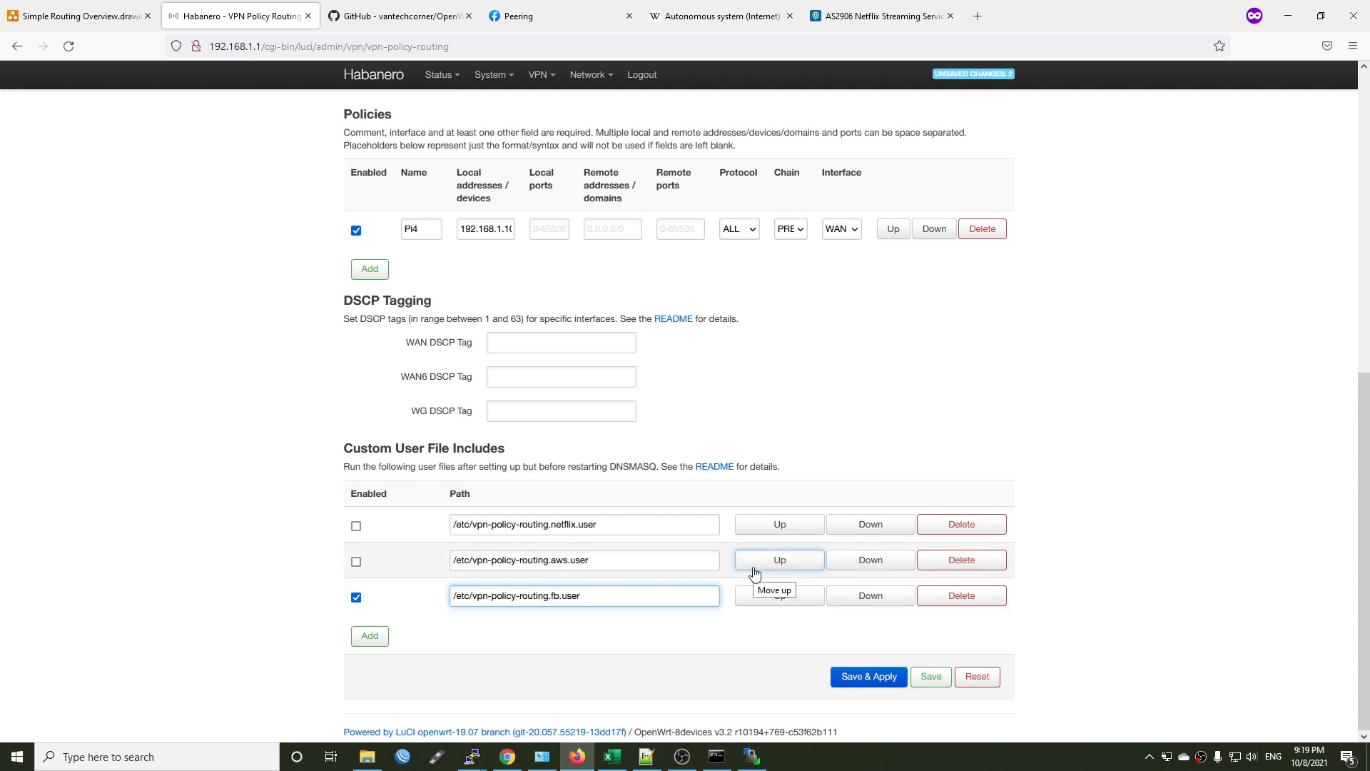
pyautogui.click(871, 678)
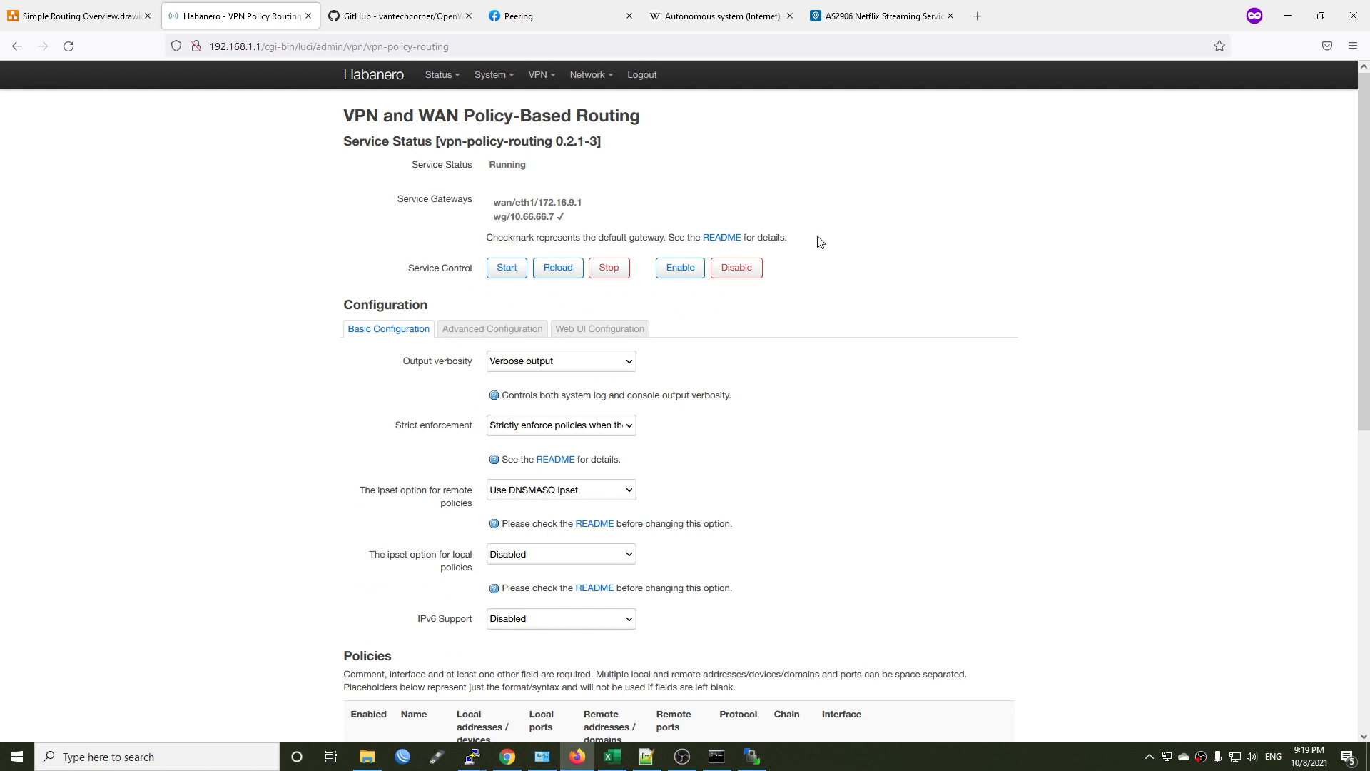
# Check which service gateway is the default and review the custom user file includes.
pyautogui.moveTo(835, 243); pyautogui.dragTo(476, 222)
pyautogui.click(888, 246)
pyautogui.scroll(-7, 878, 278)
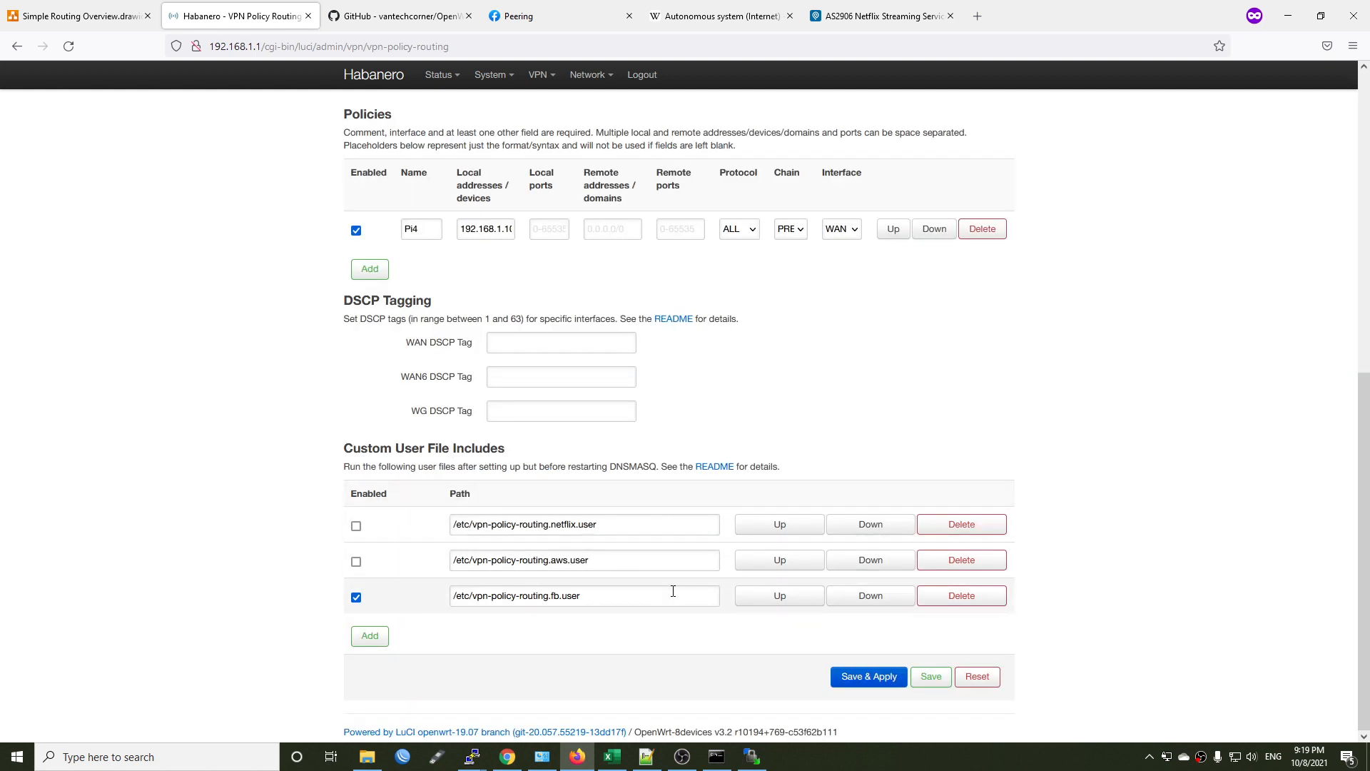
pyautogui.scroll(5, 748, 427)
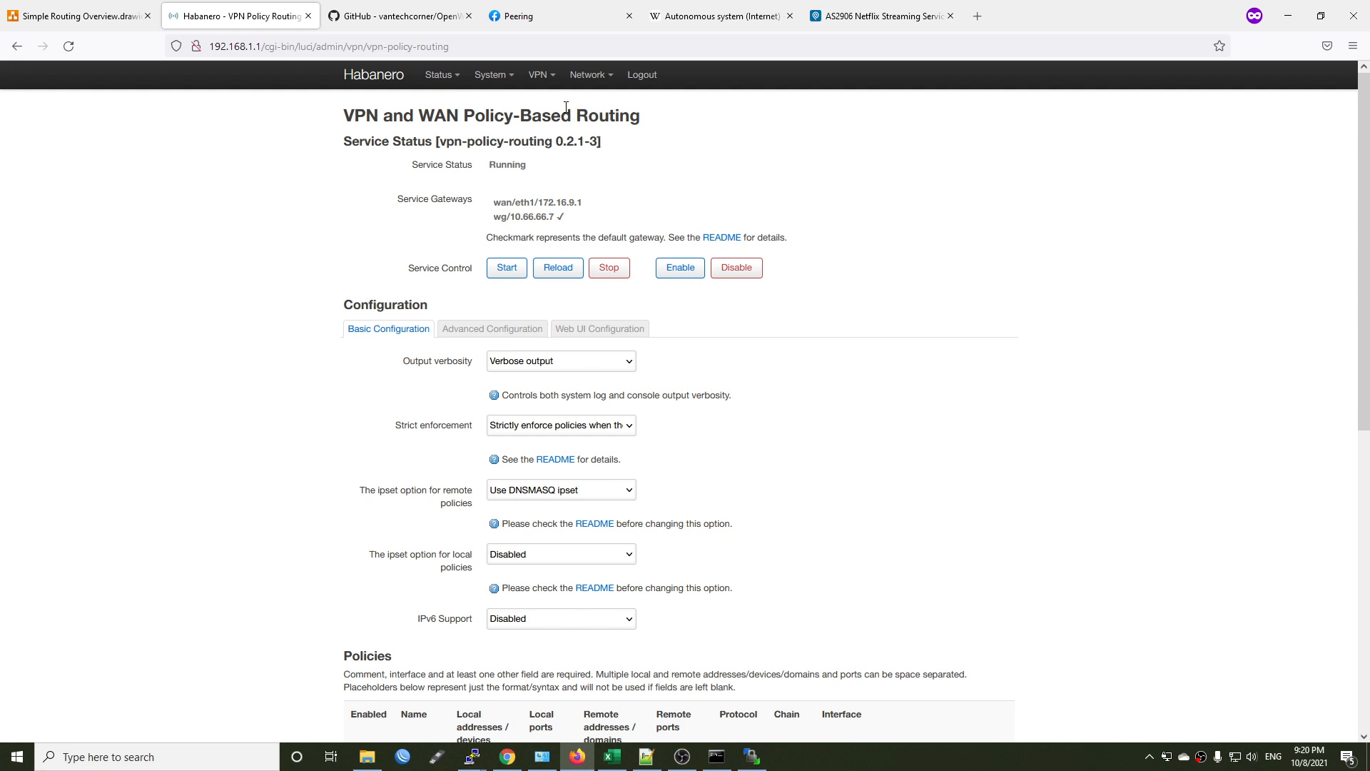
# Disable Route Allowed IPs for the peer of the WG network interface, and save and apply the change.
pyautogui.moveTo(588, 74)
pyautogui.click(596, 105)
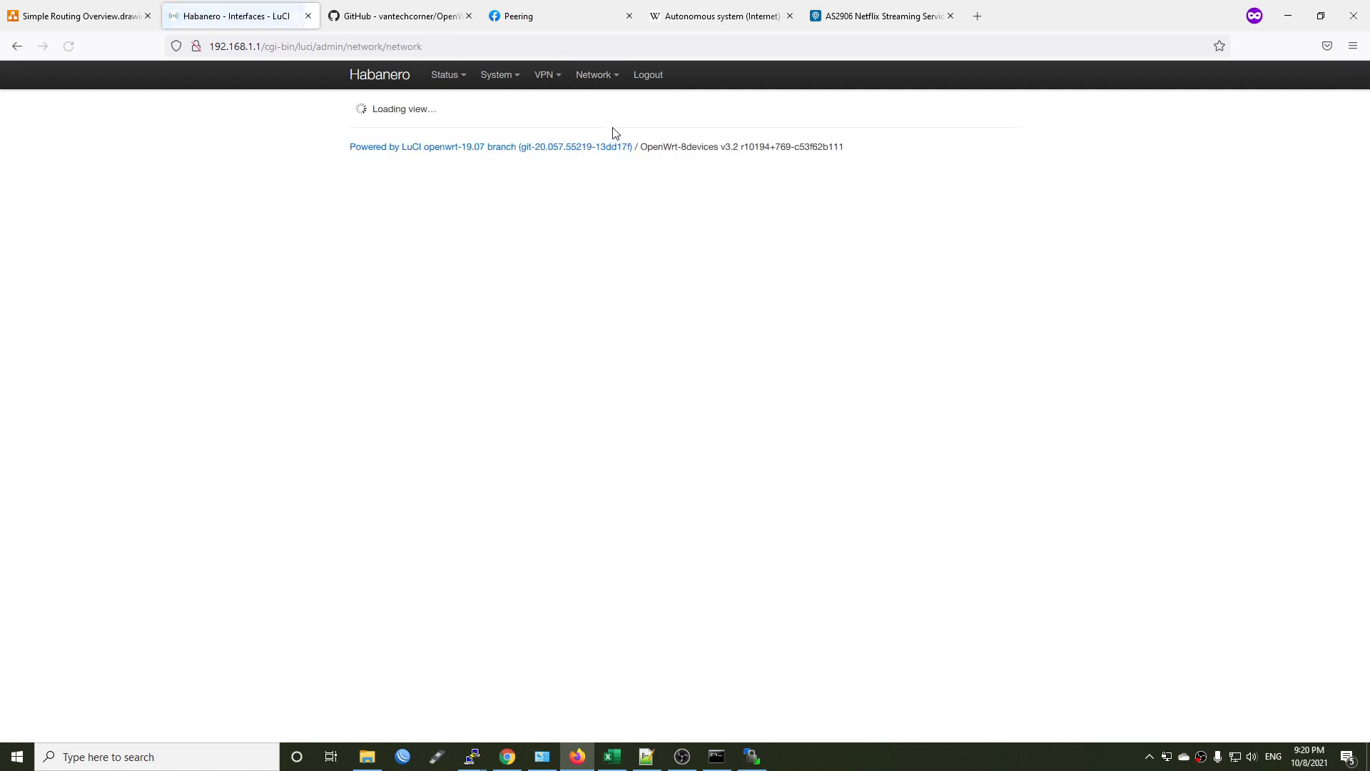
pyautogui.click(913, 483)
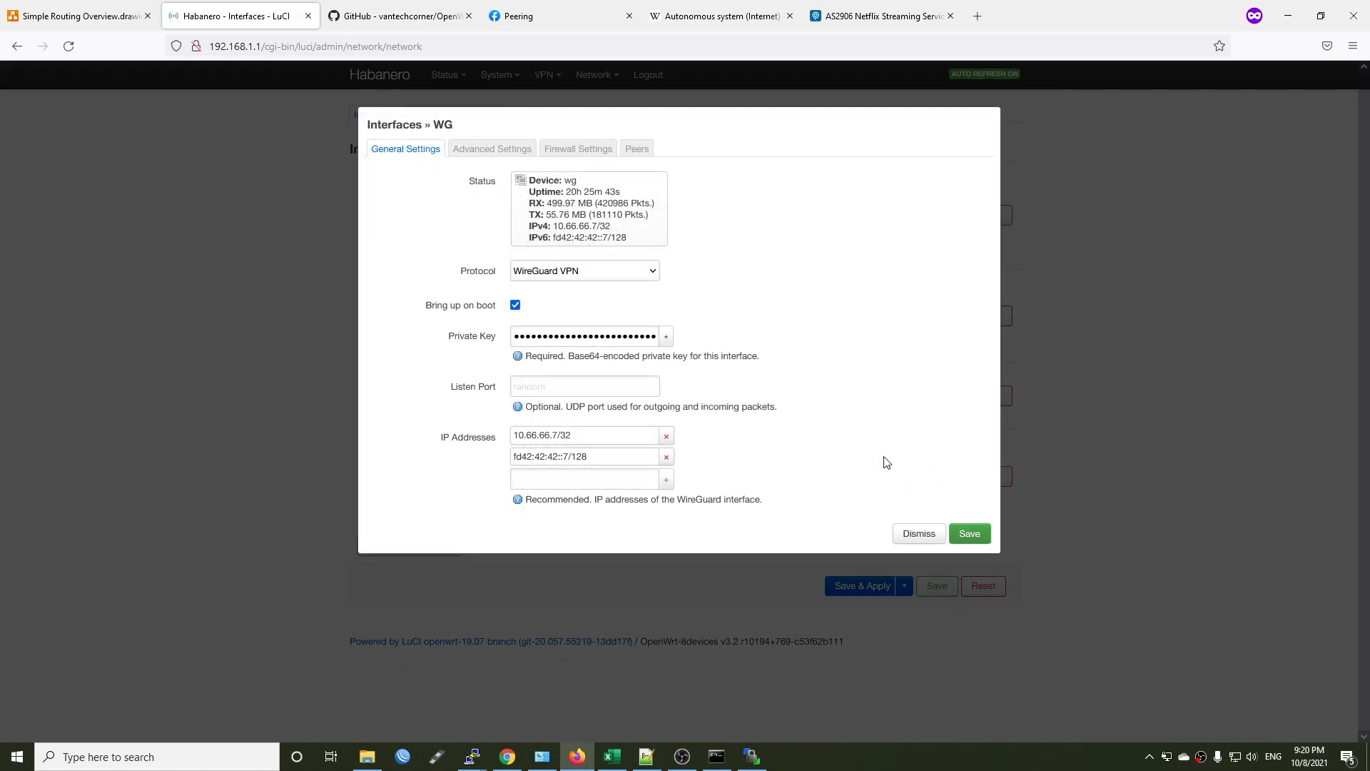
pyautogui.click(628, 155)
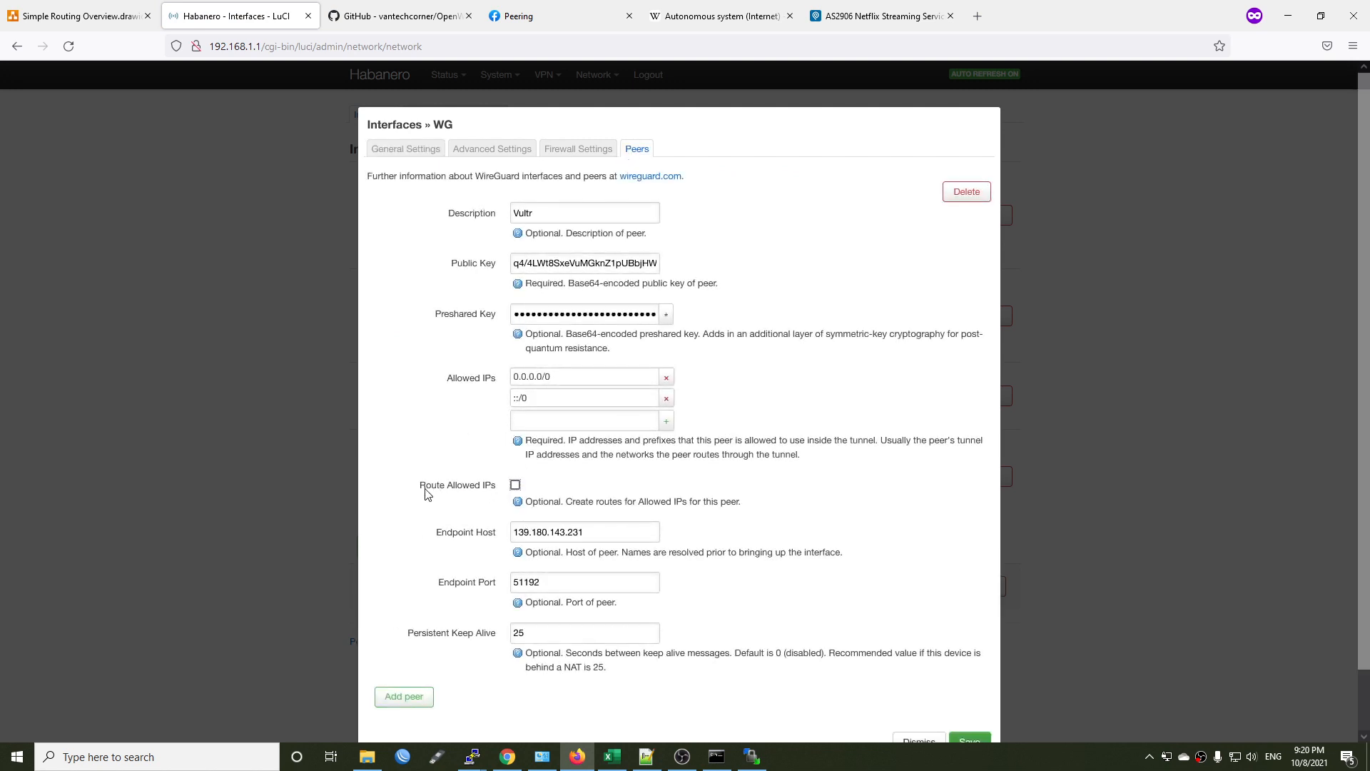
pyautogui.scroll(-2, 771, 499)
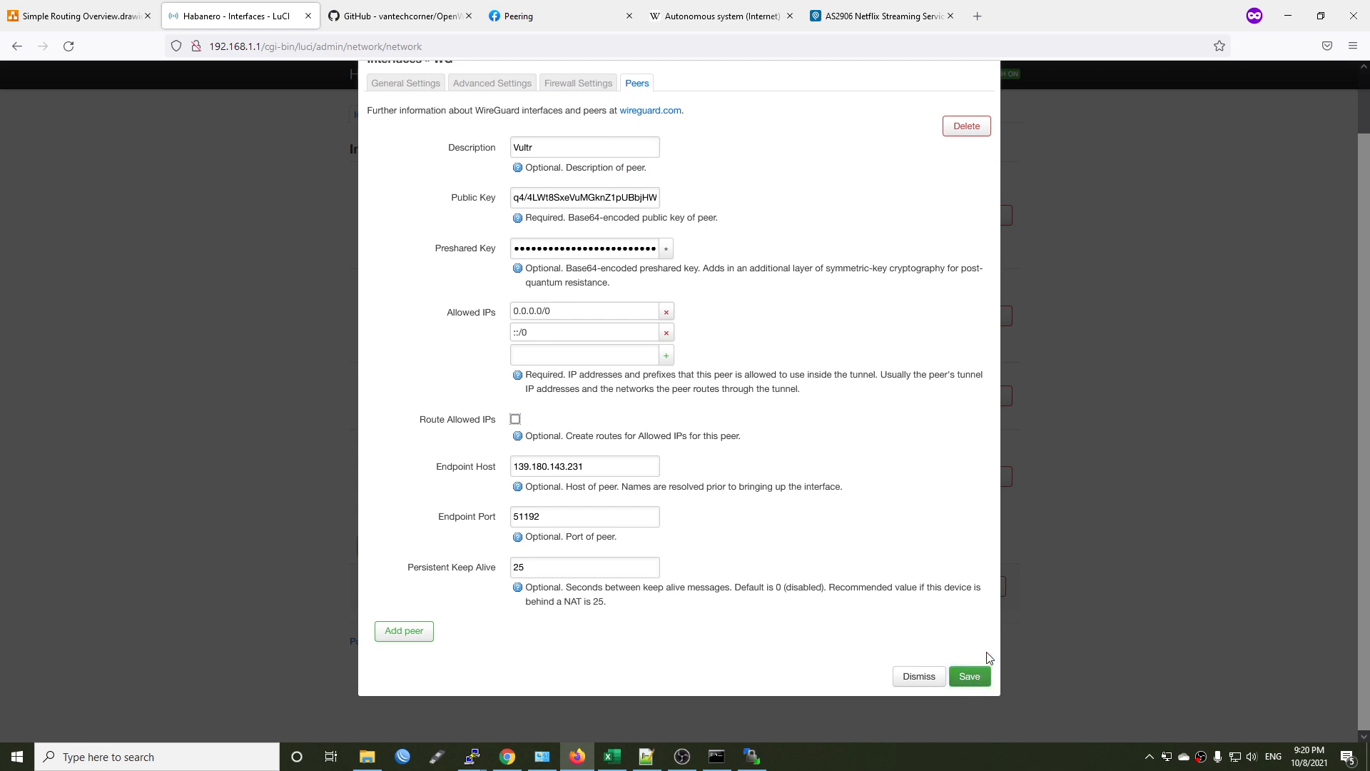
pyautogui.click(967, 675)
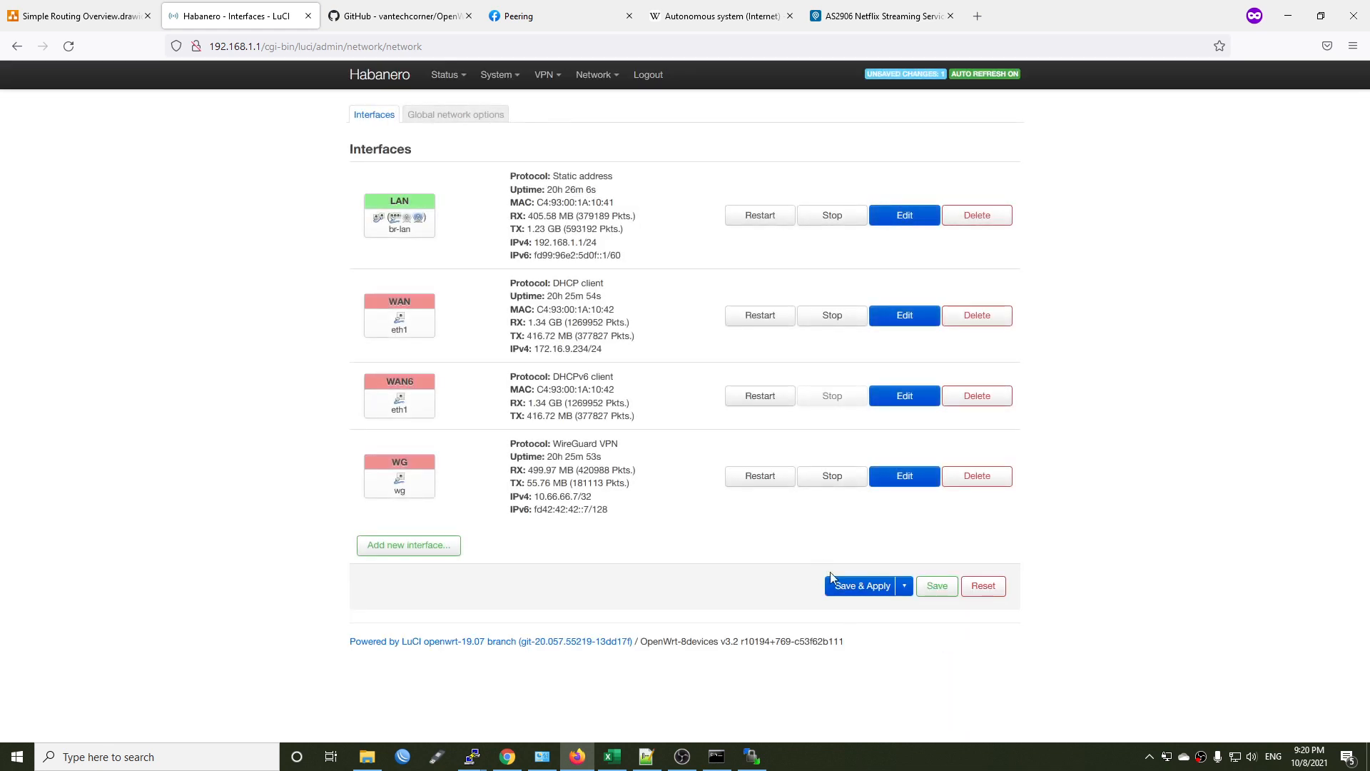
pyautogui.click(868, 588)
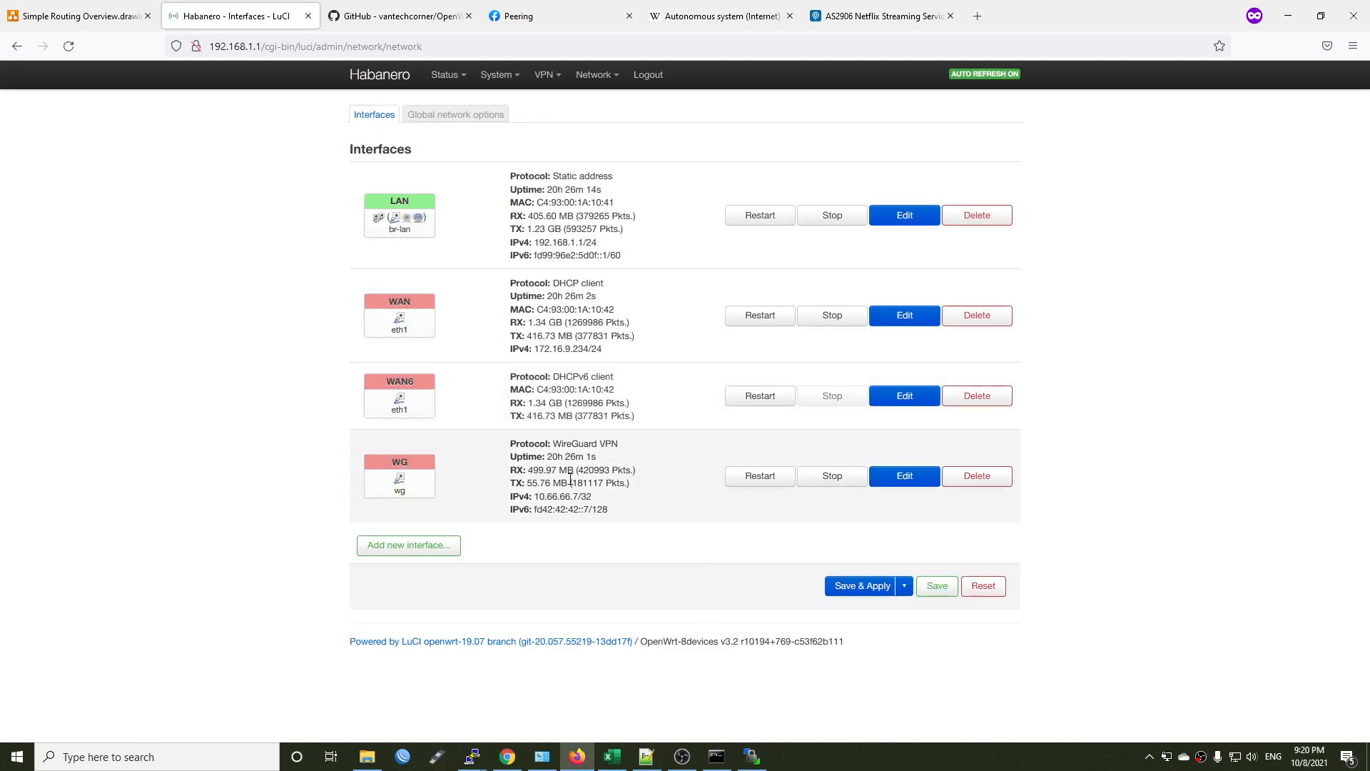
# Restart the WG interface and check its traffic counters and IP addresses.
pyautogui.moveTo(534, 471); pyautogui.dragTo(684, 486)
pyautogui.click(668, 515)
pyautogui.click(761, 476)
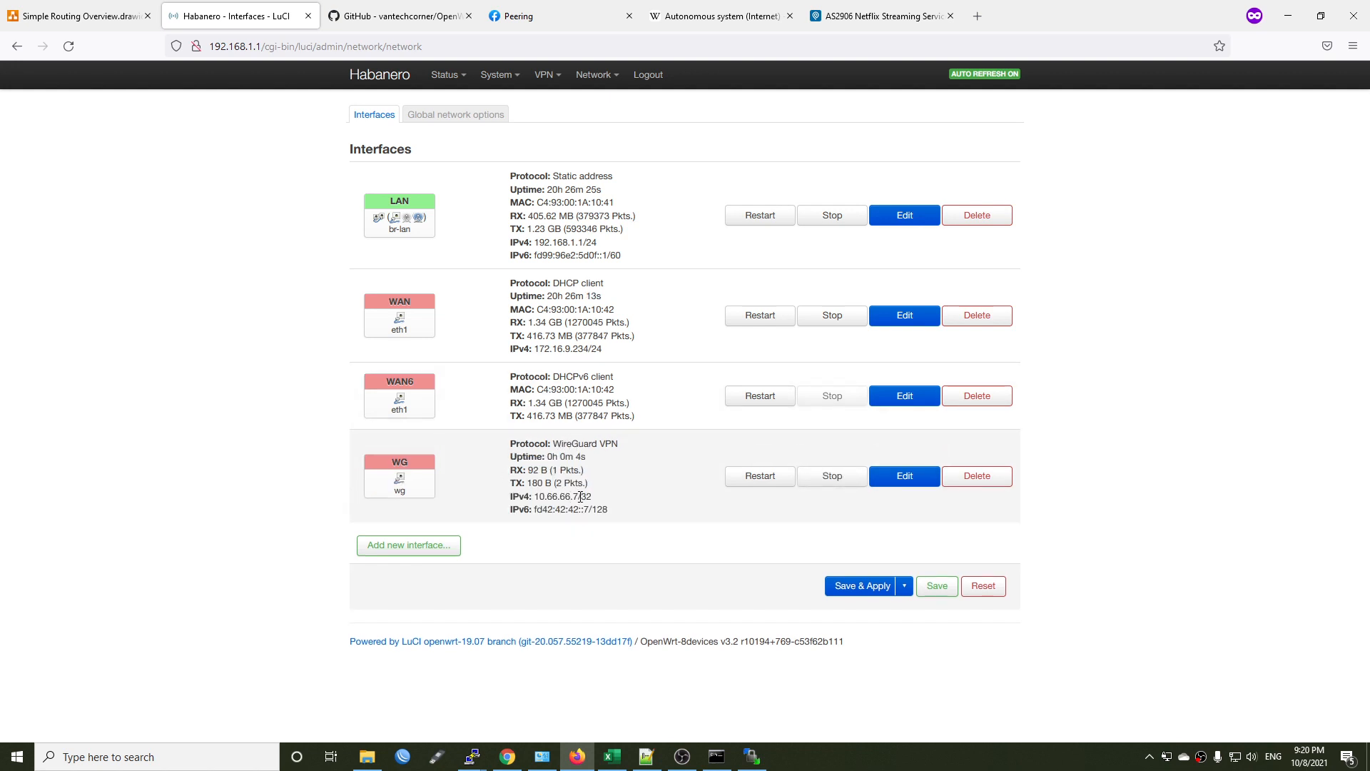
pyautogui.moveTo(625, 511); pyautogui.dragTo(536, 494)
pyautogui.click(570, 493)
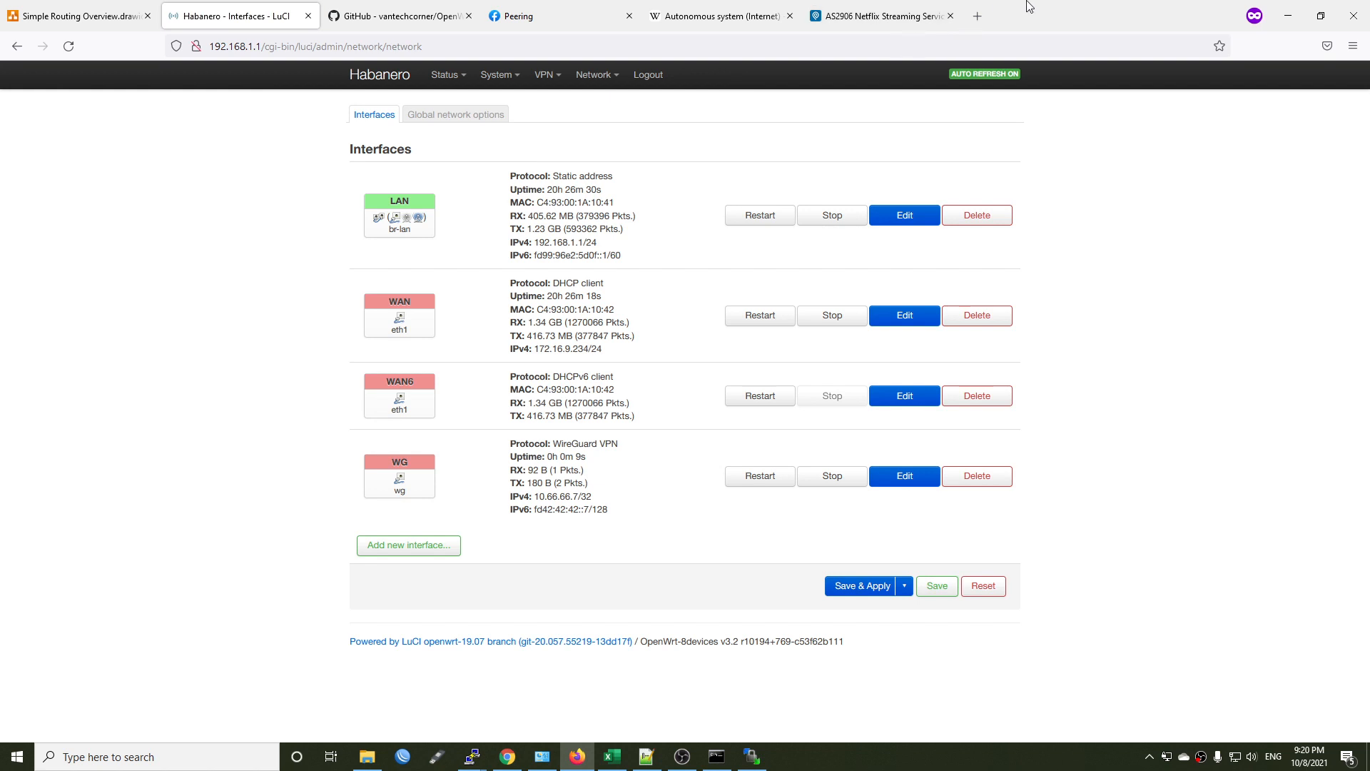
# Try to load speedtest.net in a new browser tab, and close that tab.
pyautogui.click(978, 15)
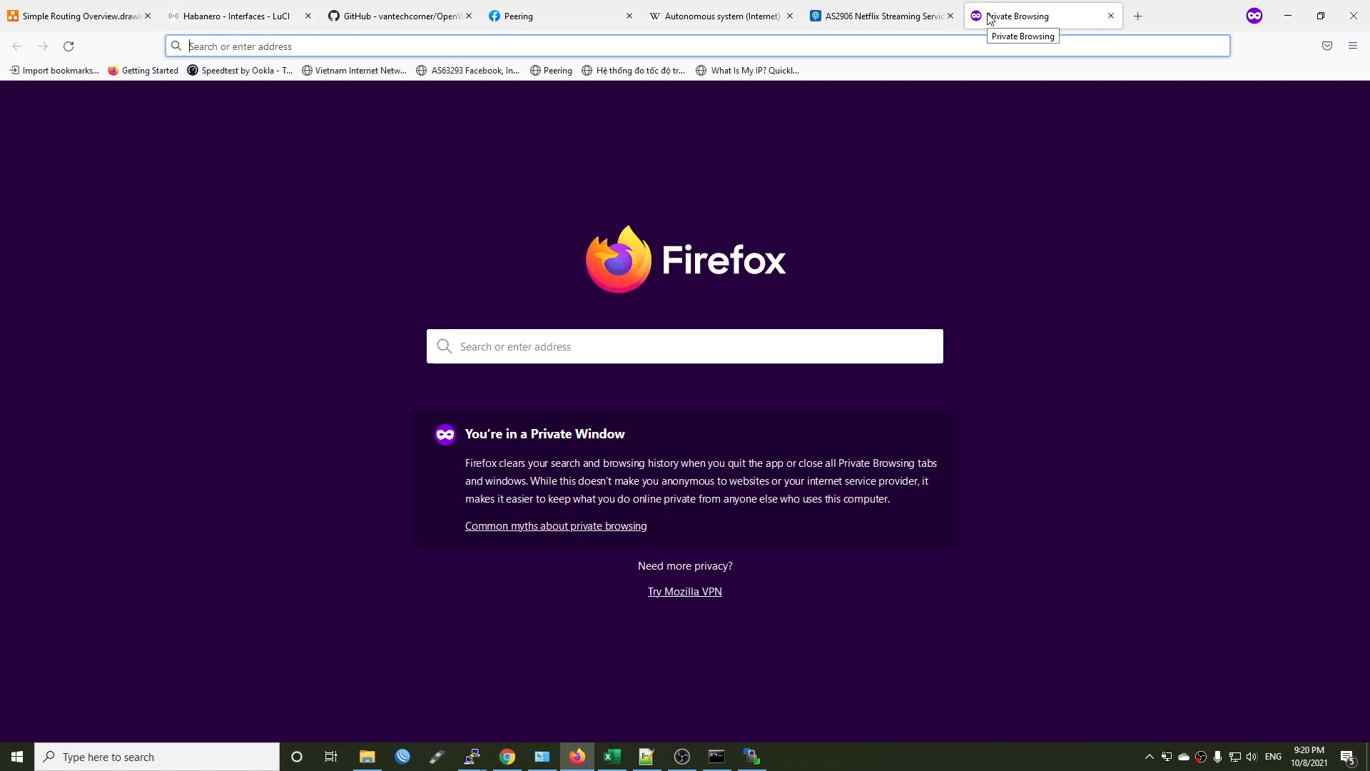
pyautogui.write('speedtest.vn/')
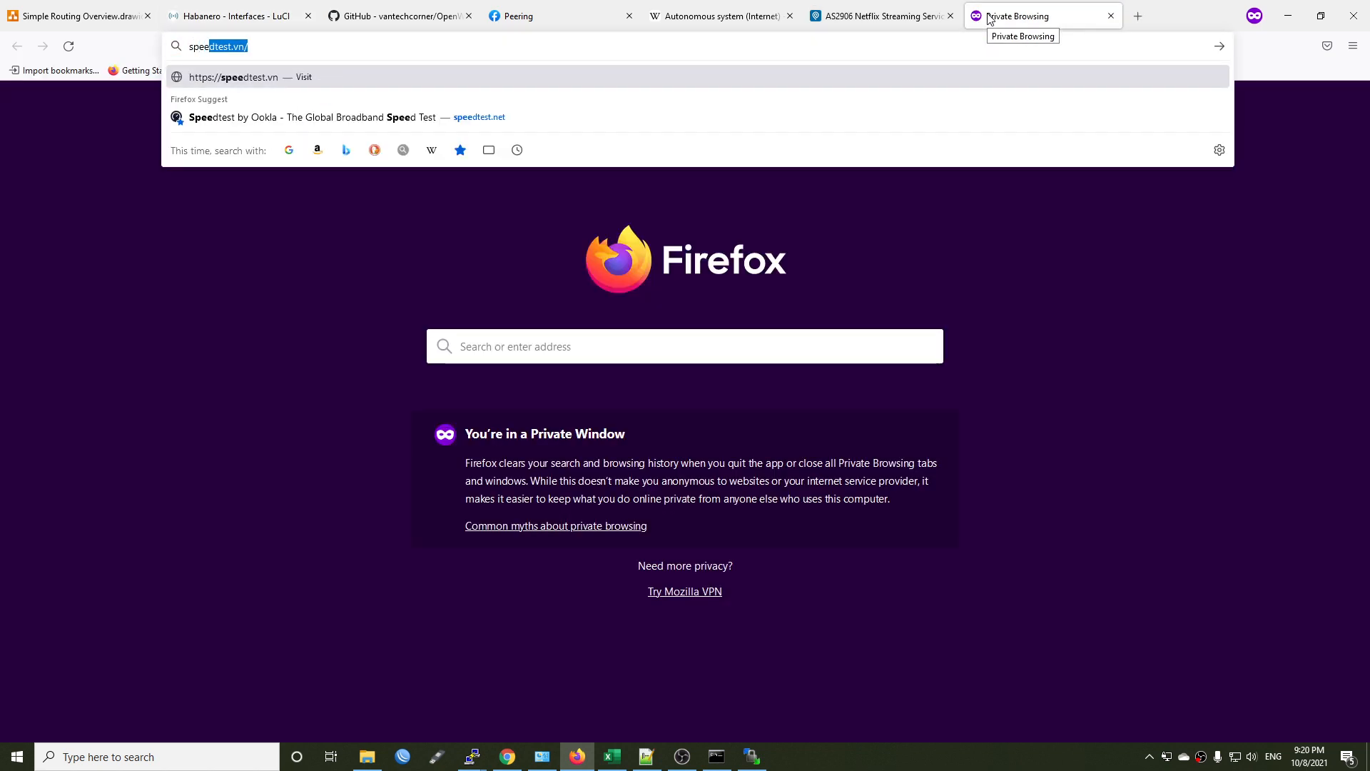
pyautogui.press('Down')
pyautogui.press('Return')
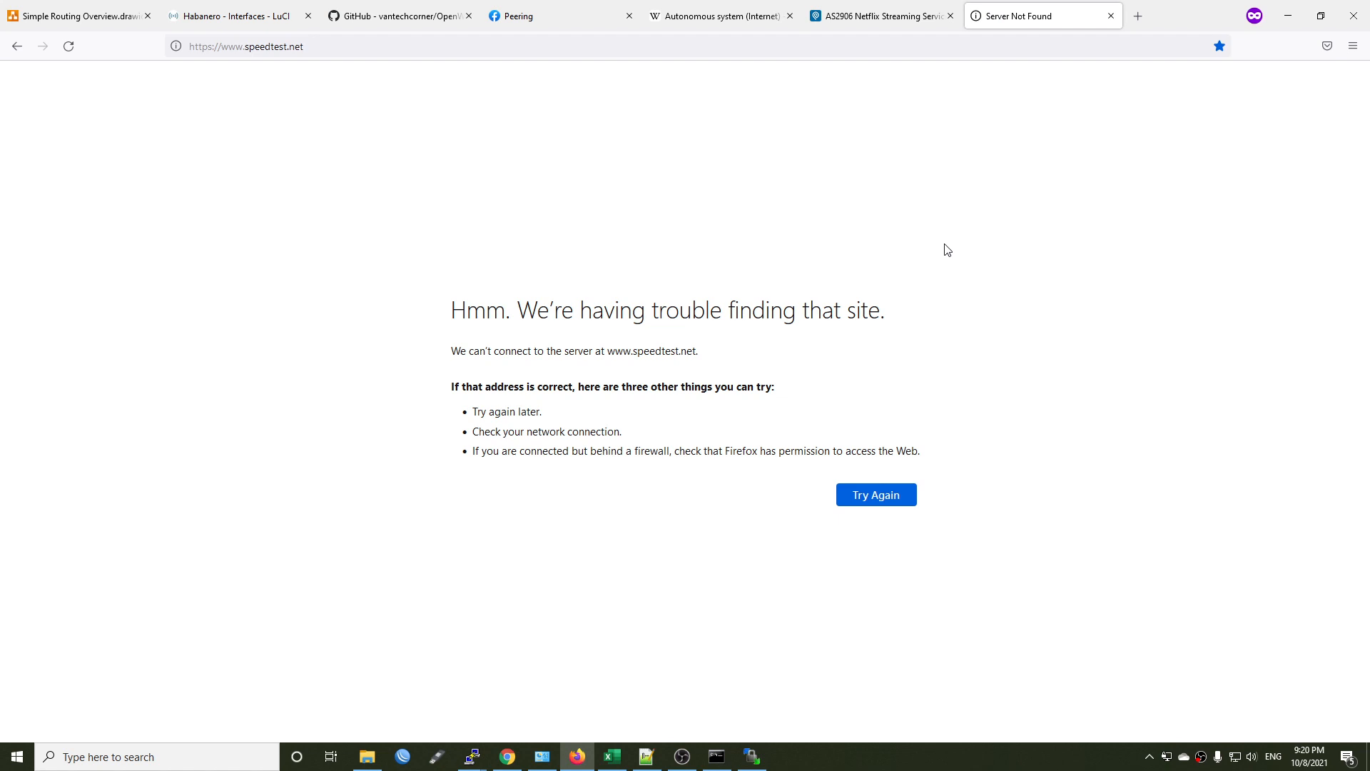
pyautogui.hotkey('ctrl', 'w')
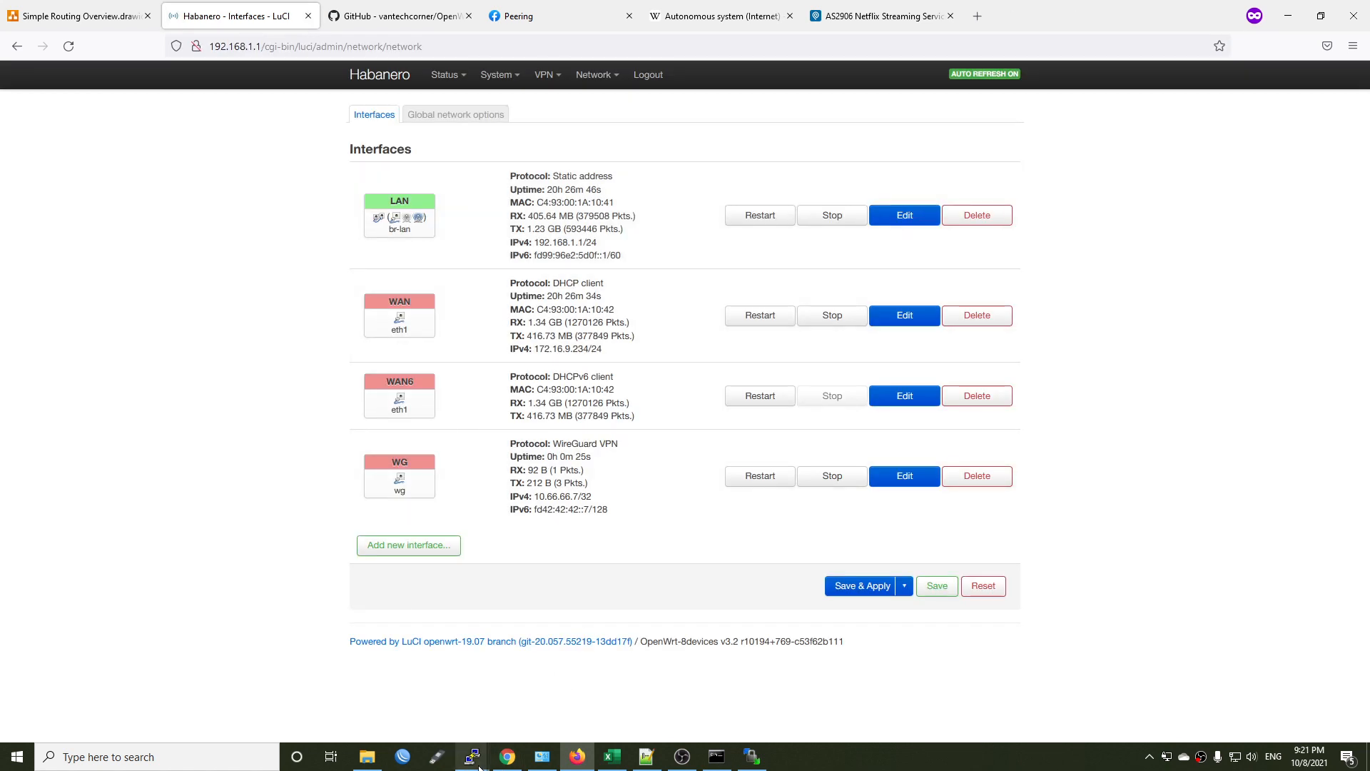
# Switch to the router's PuTTY session and run "service network restart".
pyautogui.moveTo(475, 763)
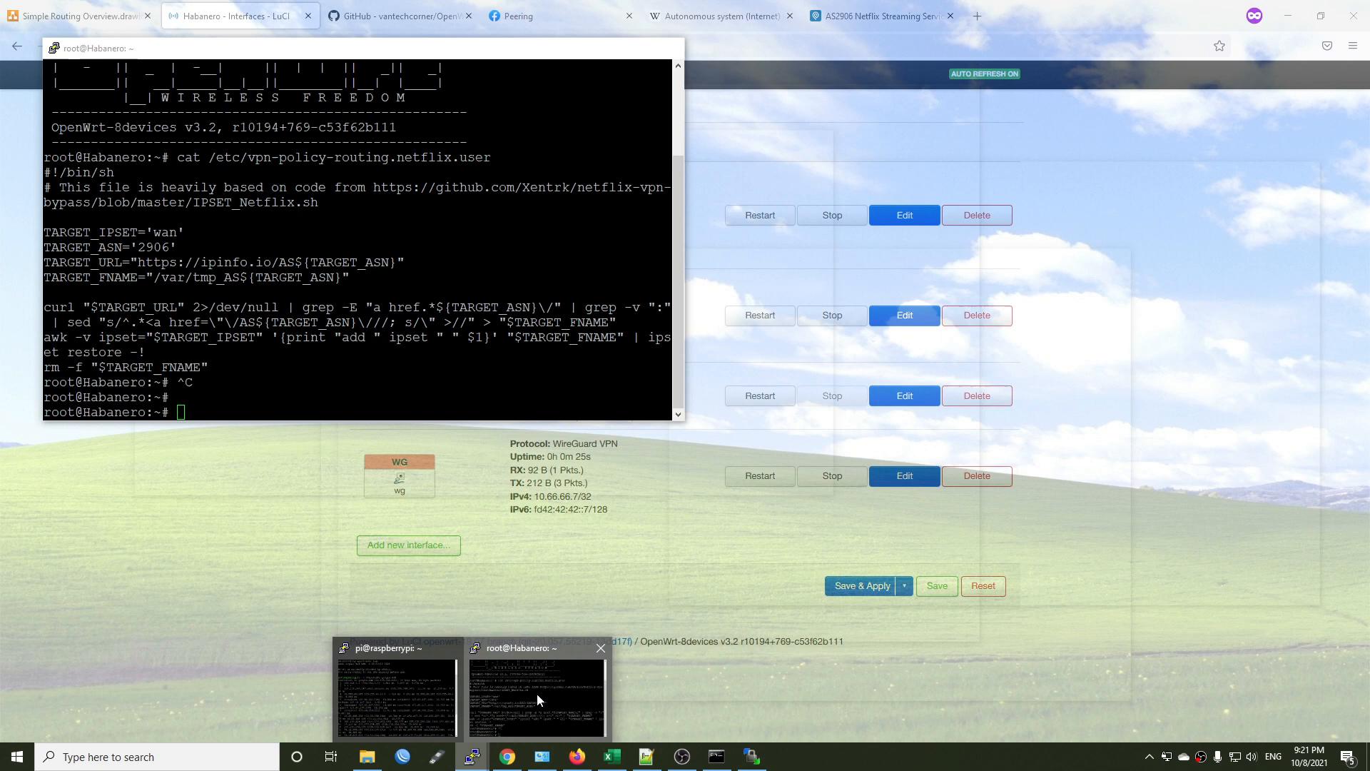
pyautogui.click(536, 694)
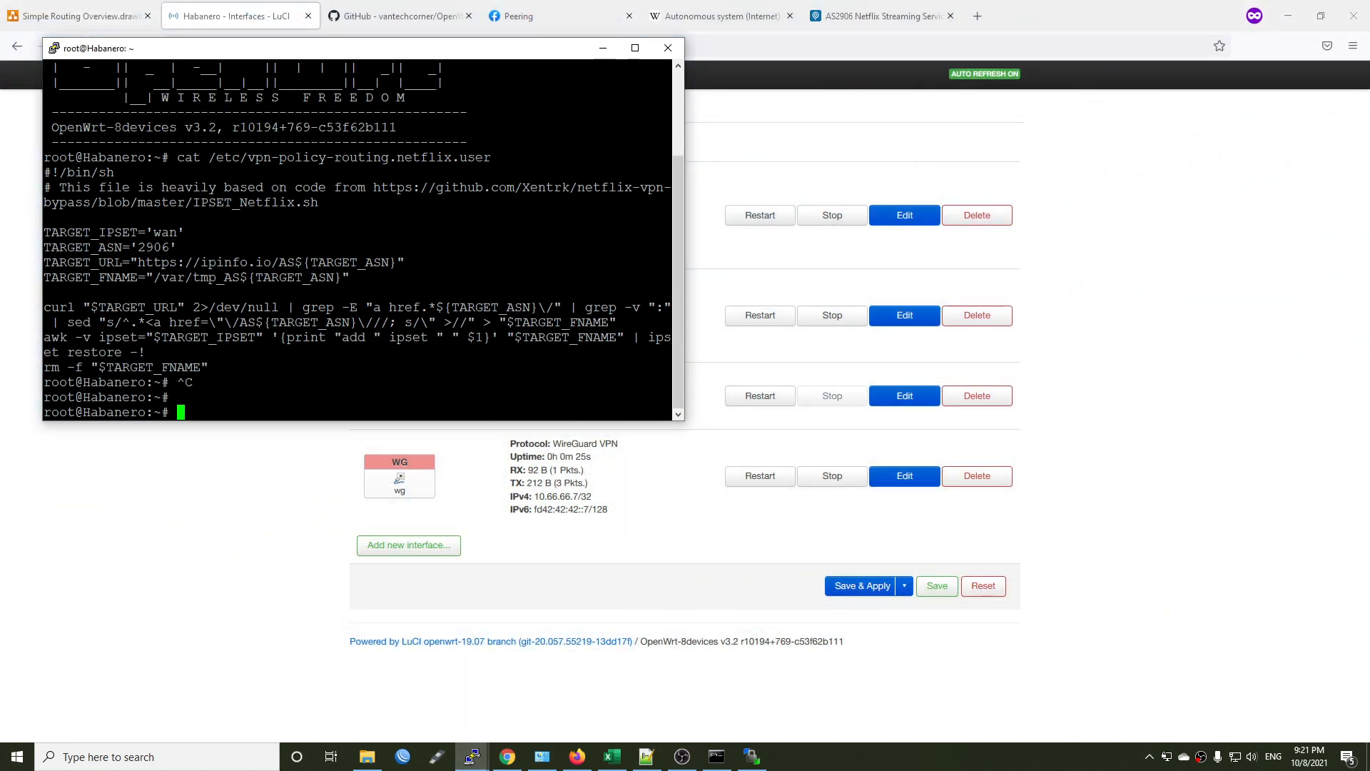
pyautogui.write('service network restarty')
pyautogui.press('Return')
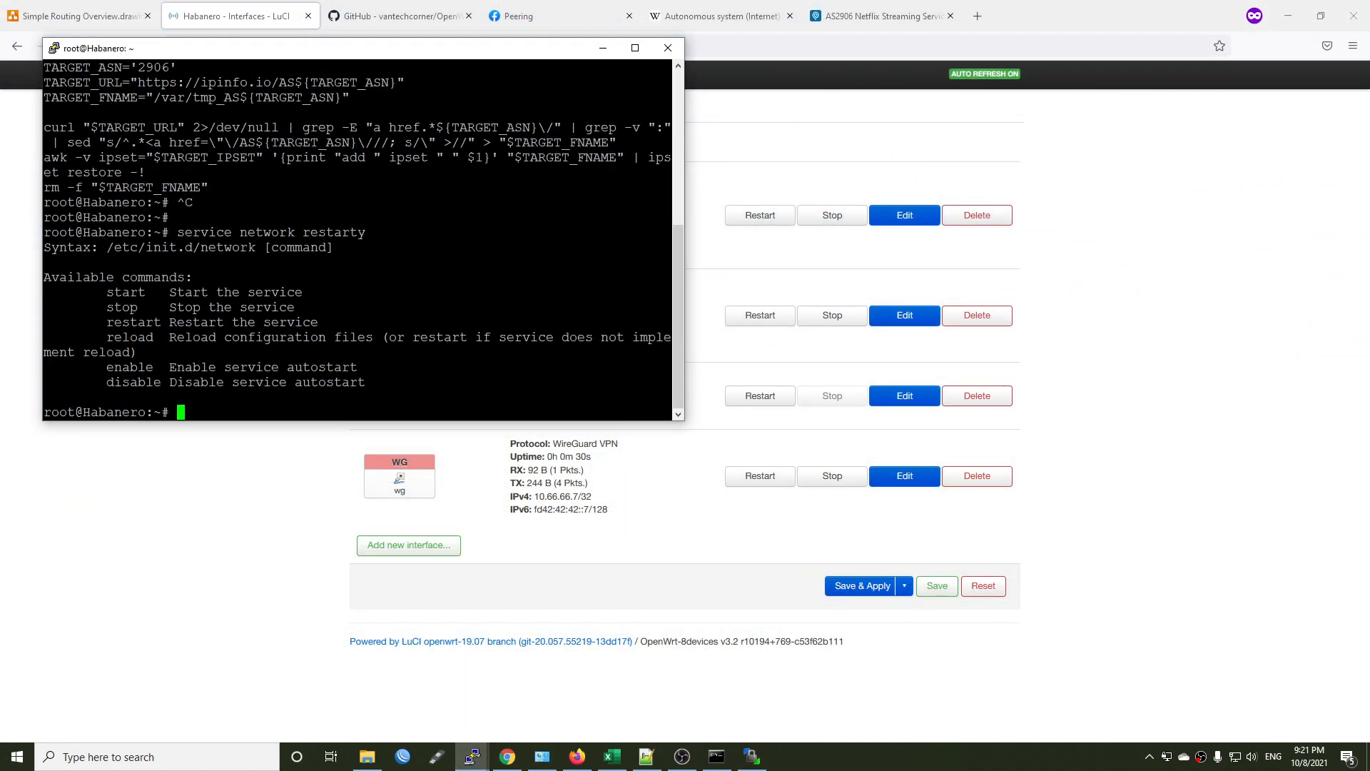
pyautogui.press('Up')
pyautogui.press('BackSpace')
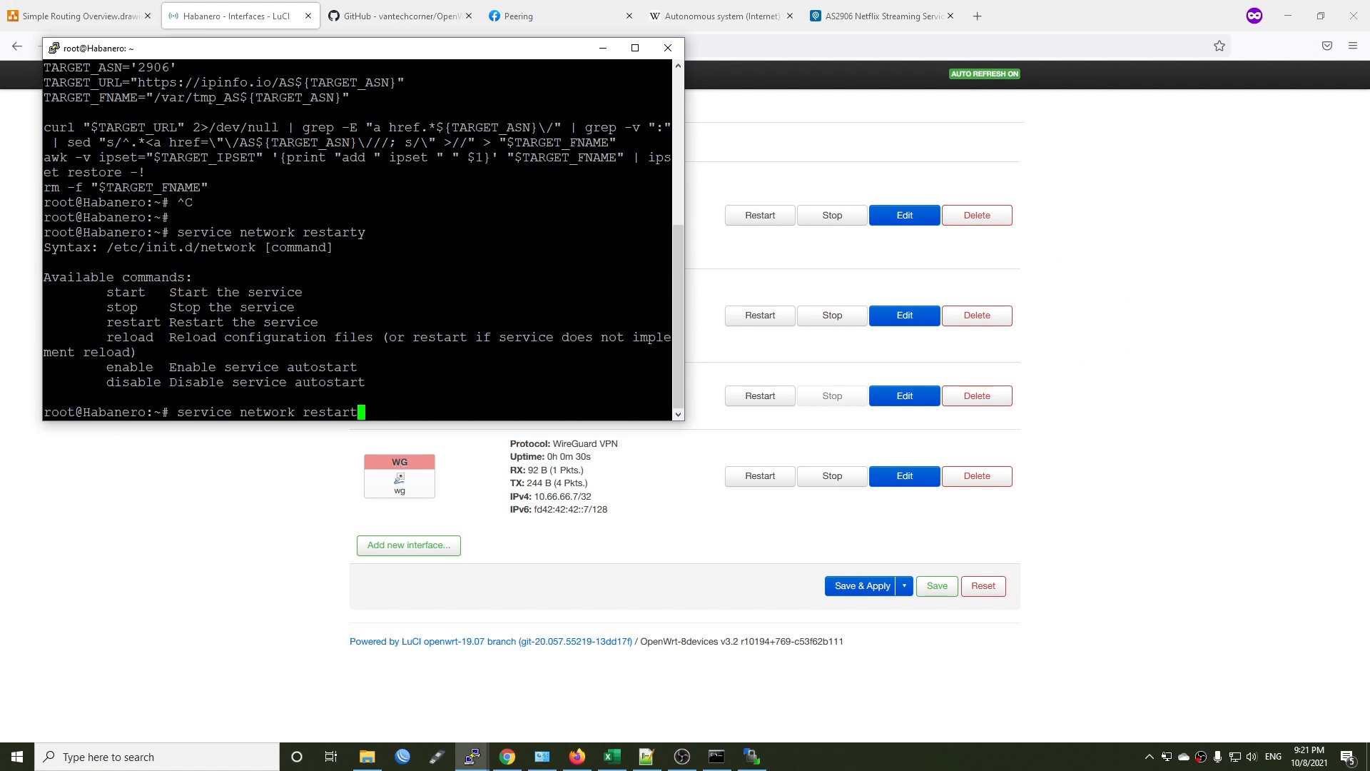
pyautogui.press('Return')
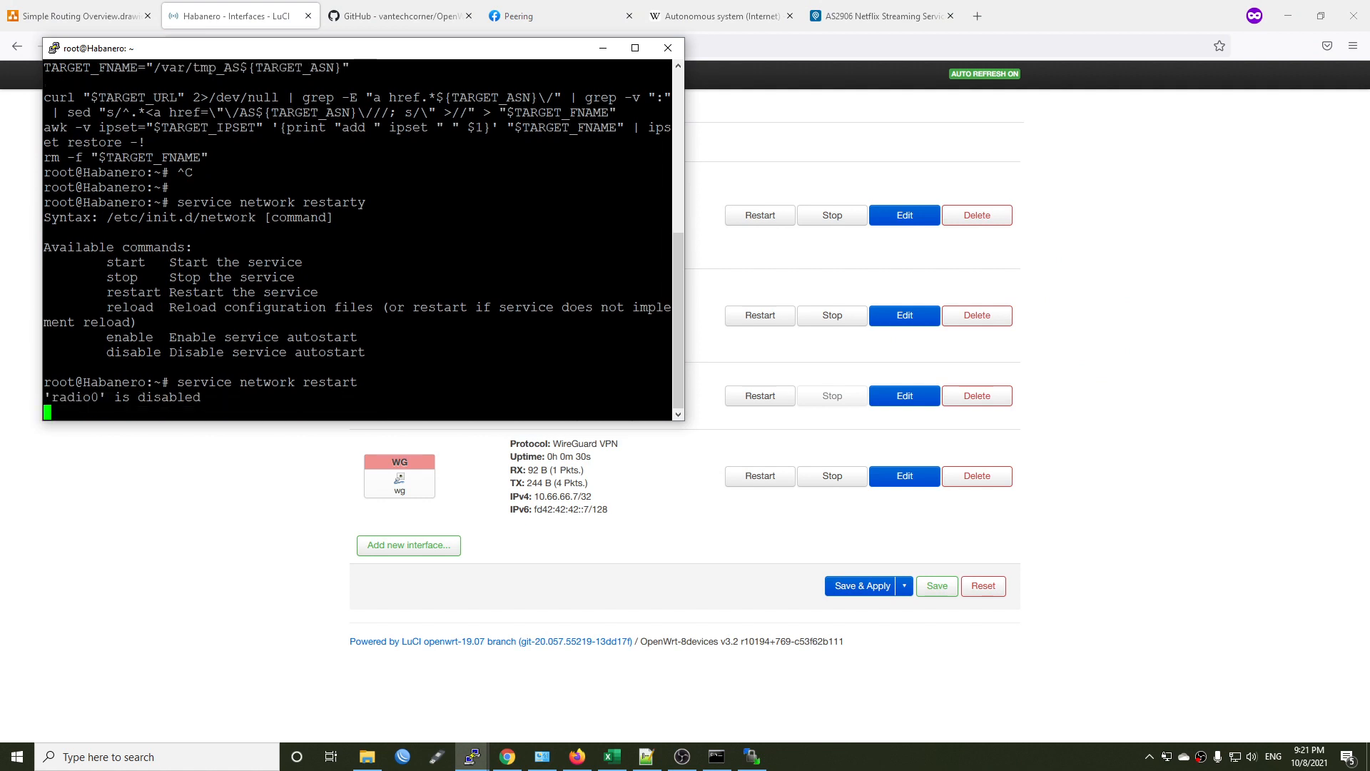
# Return to the browser, reload the VPN Policy Routing page to check its gateways and user files, and view the network interfaces.
pyautogui.click(250, 565)
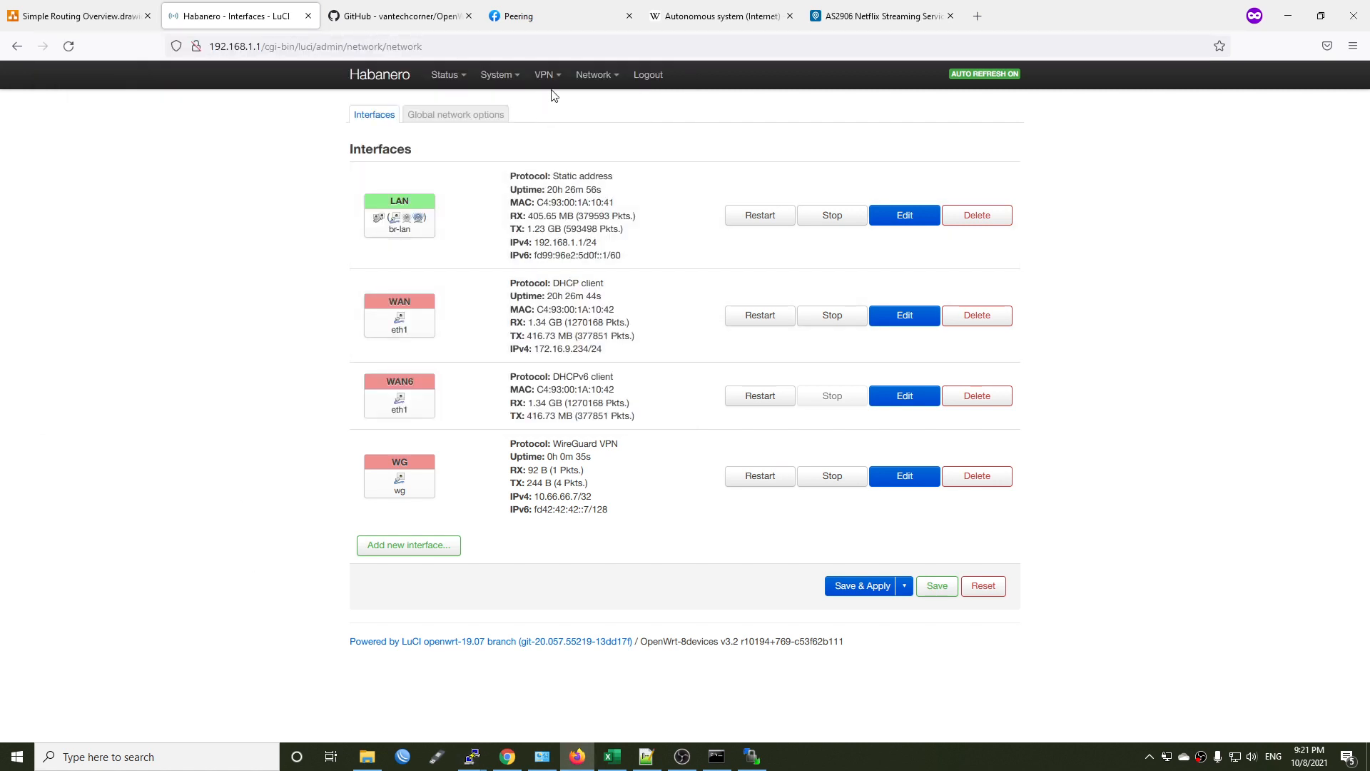
pyautogui.moveTo(551, 77)
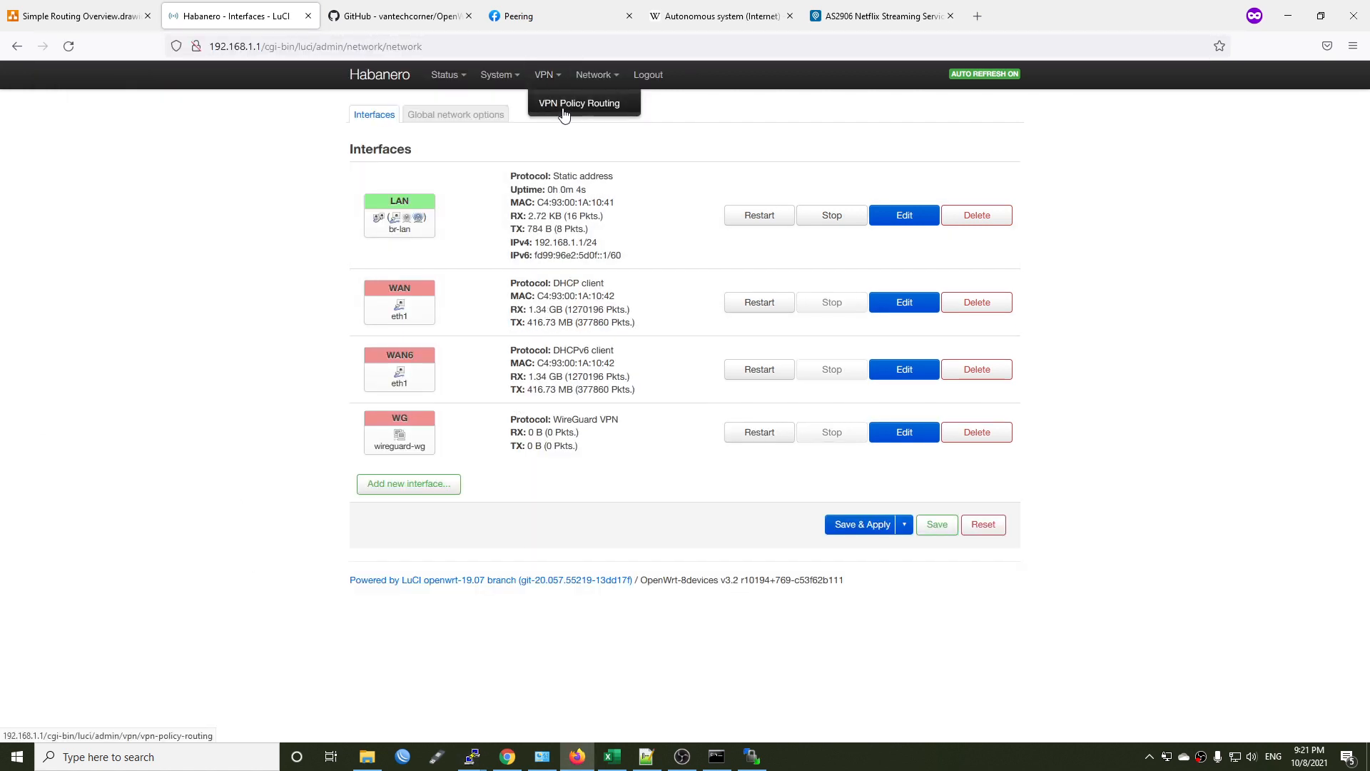
pyautogui.click(565, 109)
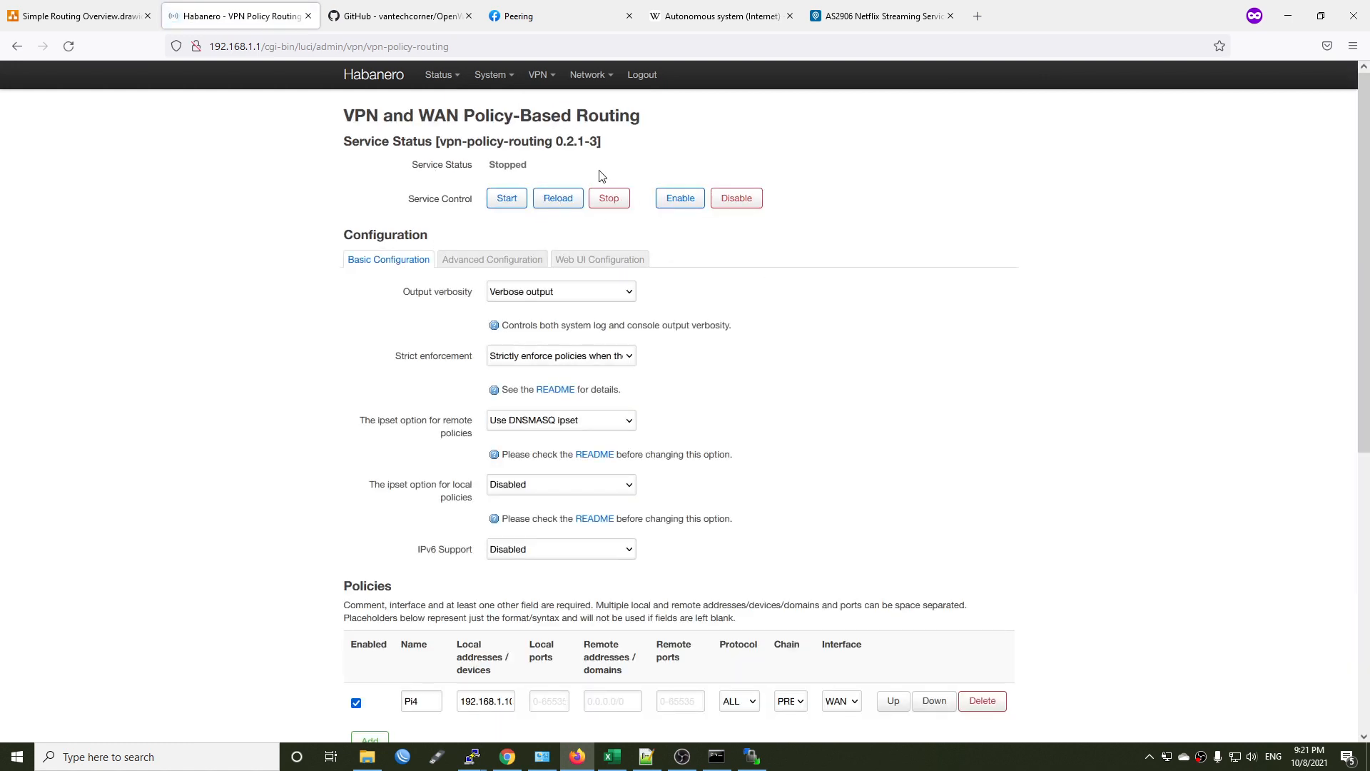
pyautogui.hotkey('alt', 'Tab')
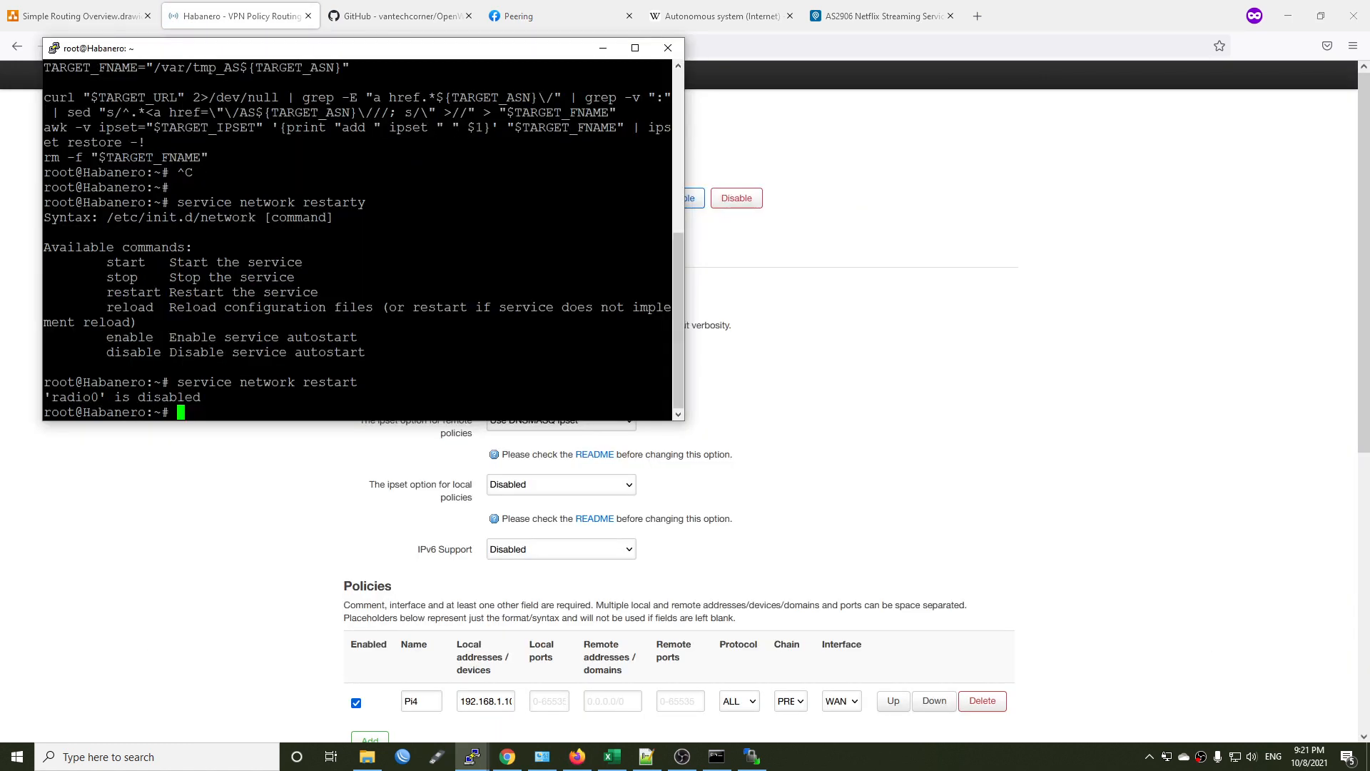
pyautogui.hotkey('alt', 'Tab')
pyautogui.press('F5')
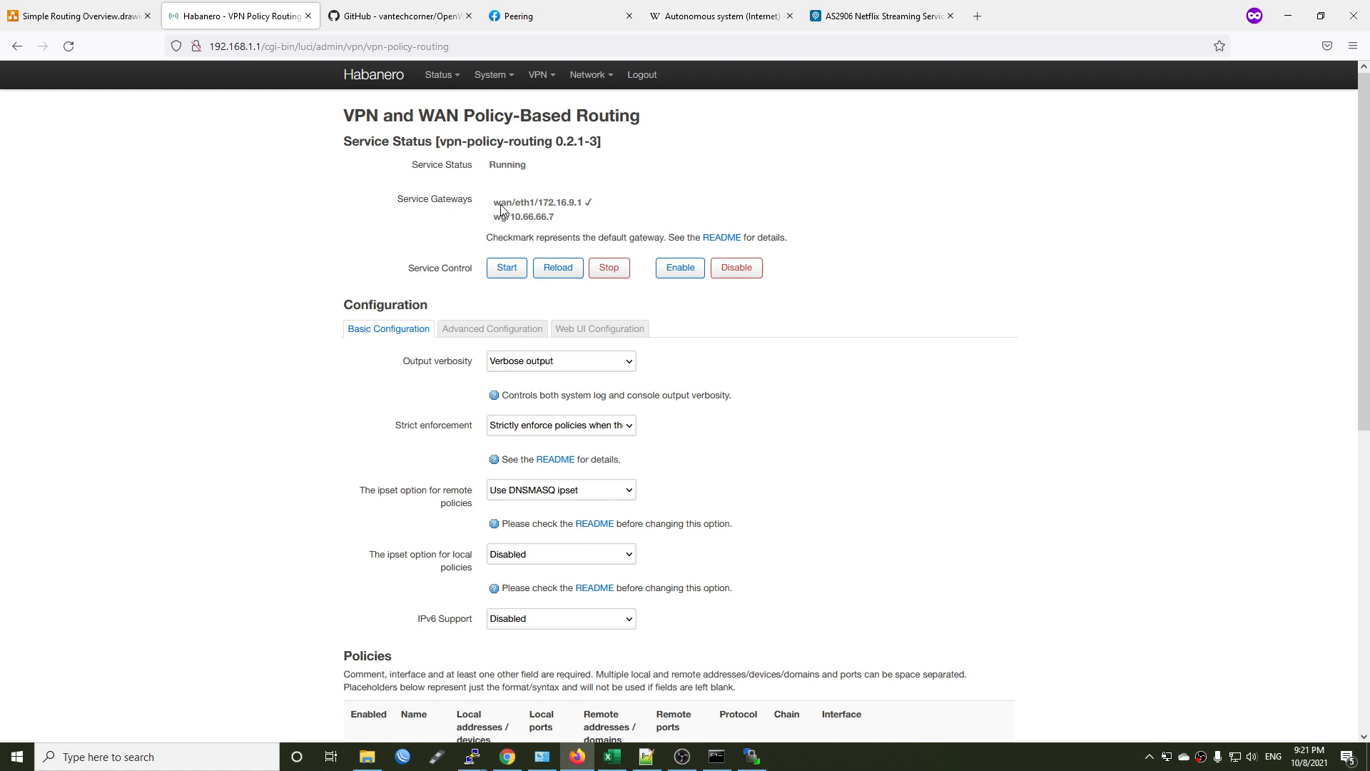
pyautogui.scroll(-8, 930, 403)
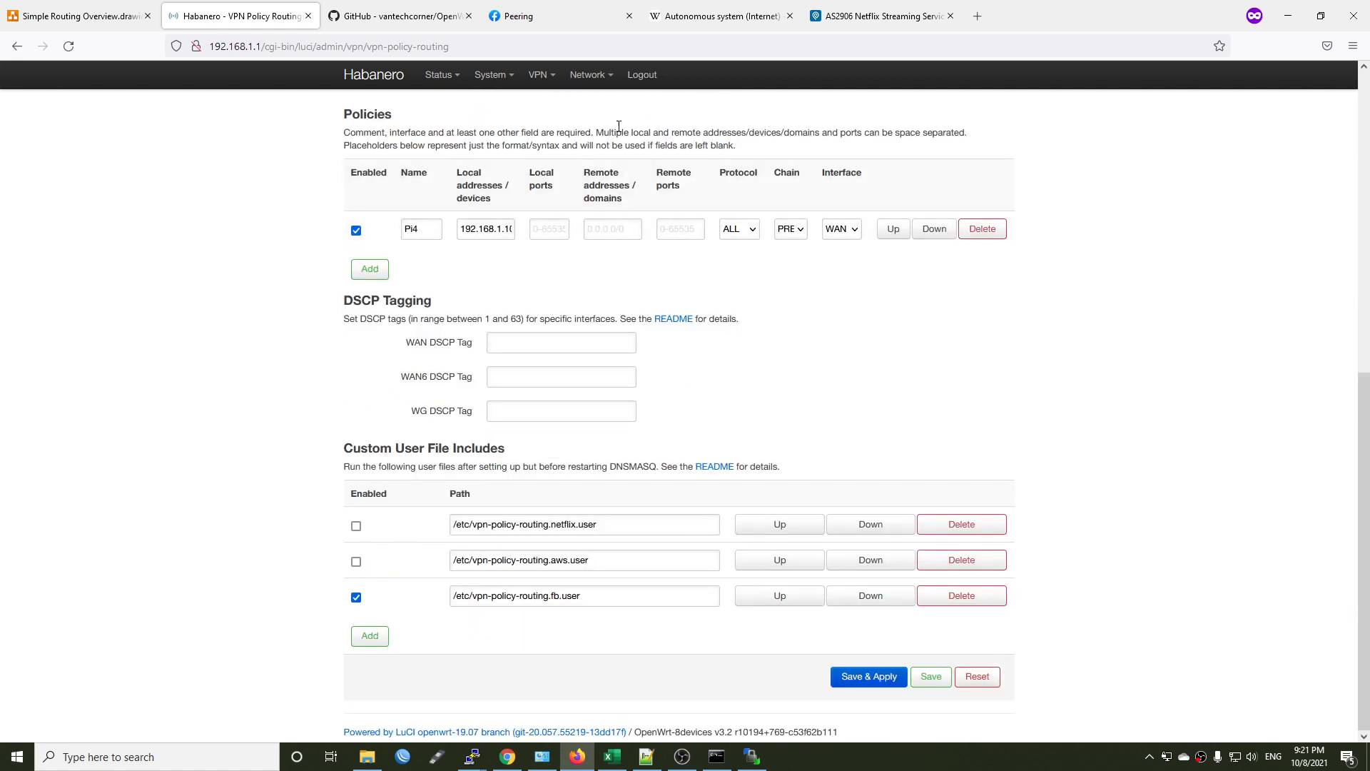
pyautogui.moveTo(591, 74)
pyautogui.click(585, 103)
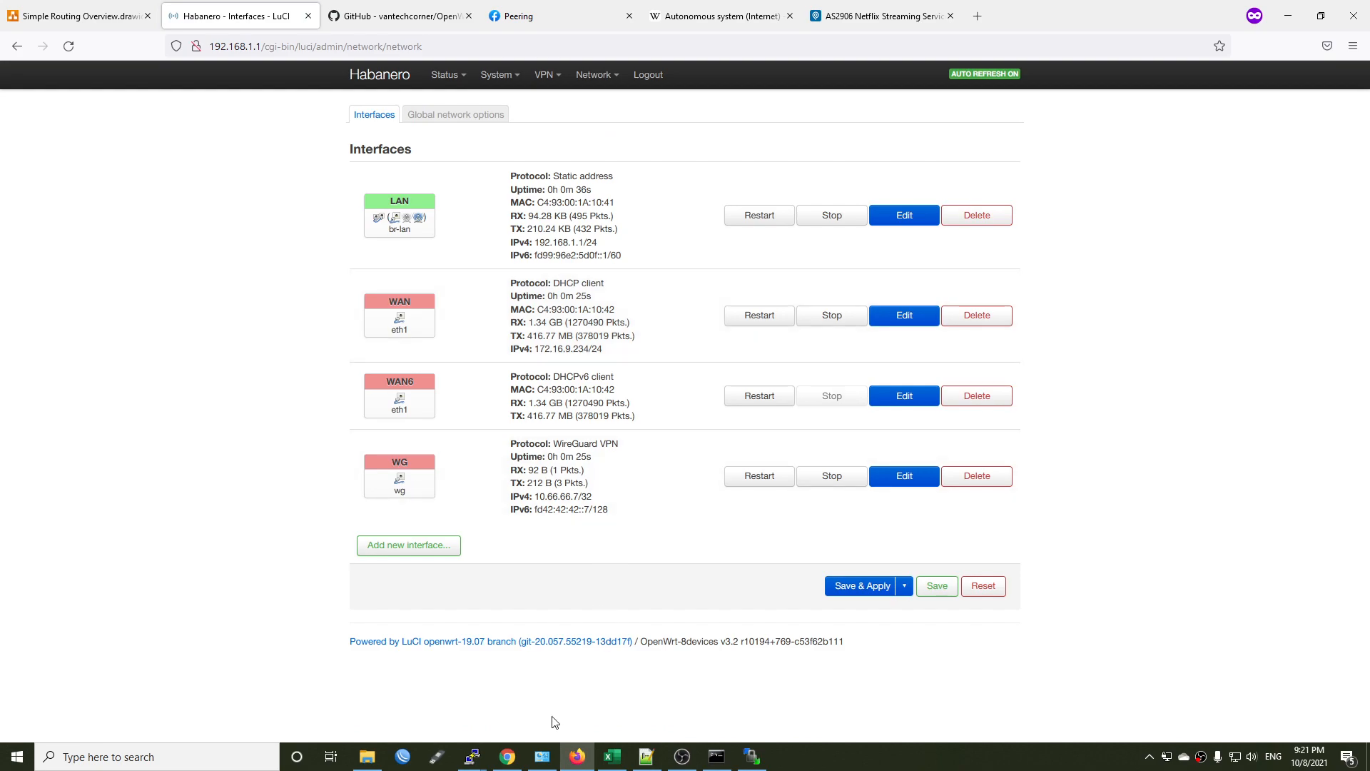
# Switch to the router's PuTTY session, run bmon and examine the traffic of the eth1 and wg interfaces.
pyautogui.moveTo(471, 757)
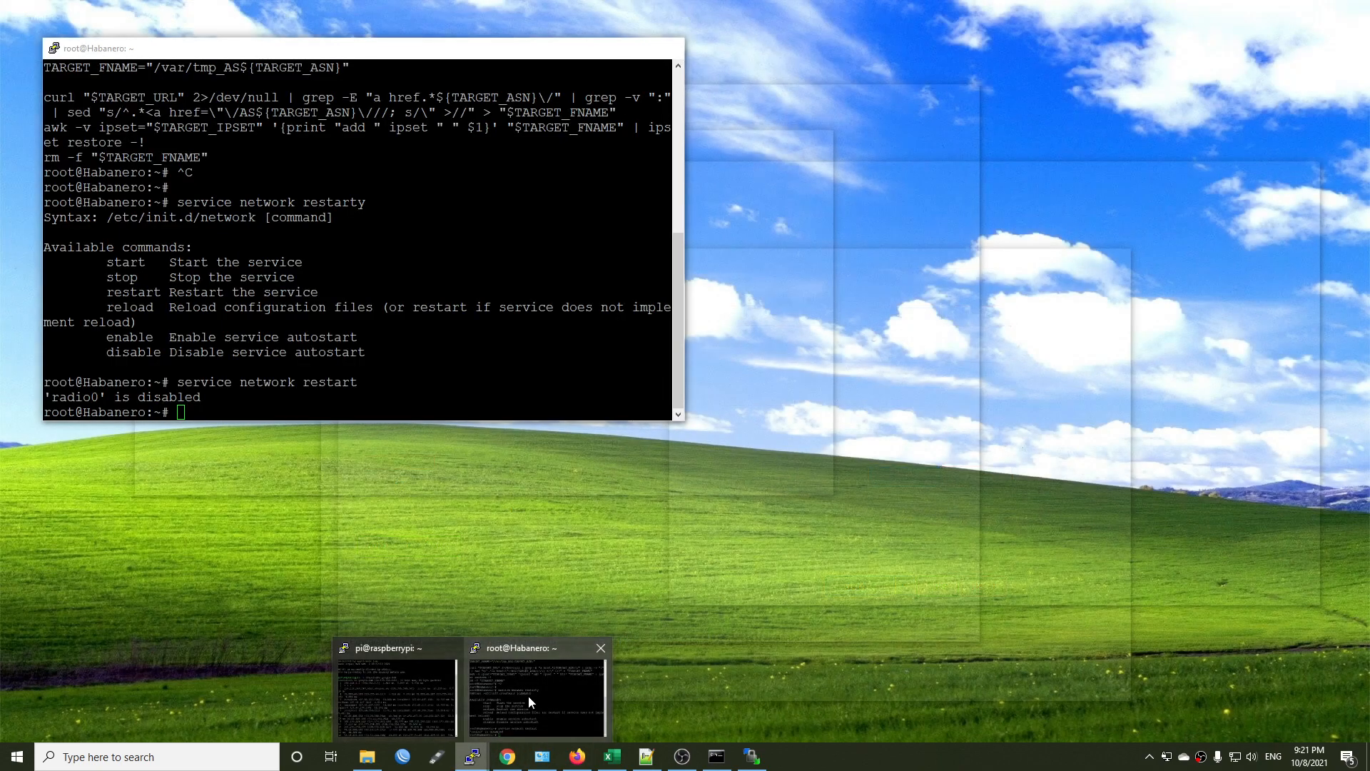
pyautogui.click(528, 695)
pyautogui.write('bmon')
pyautogui.press('Return')
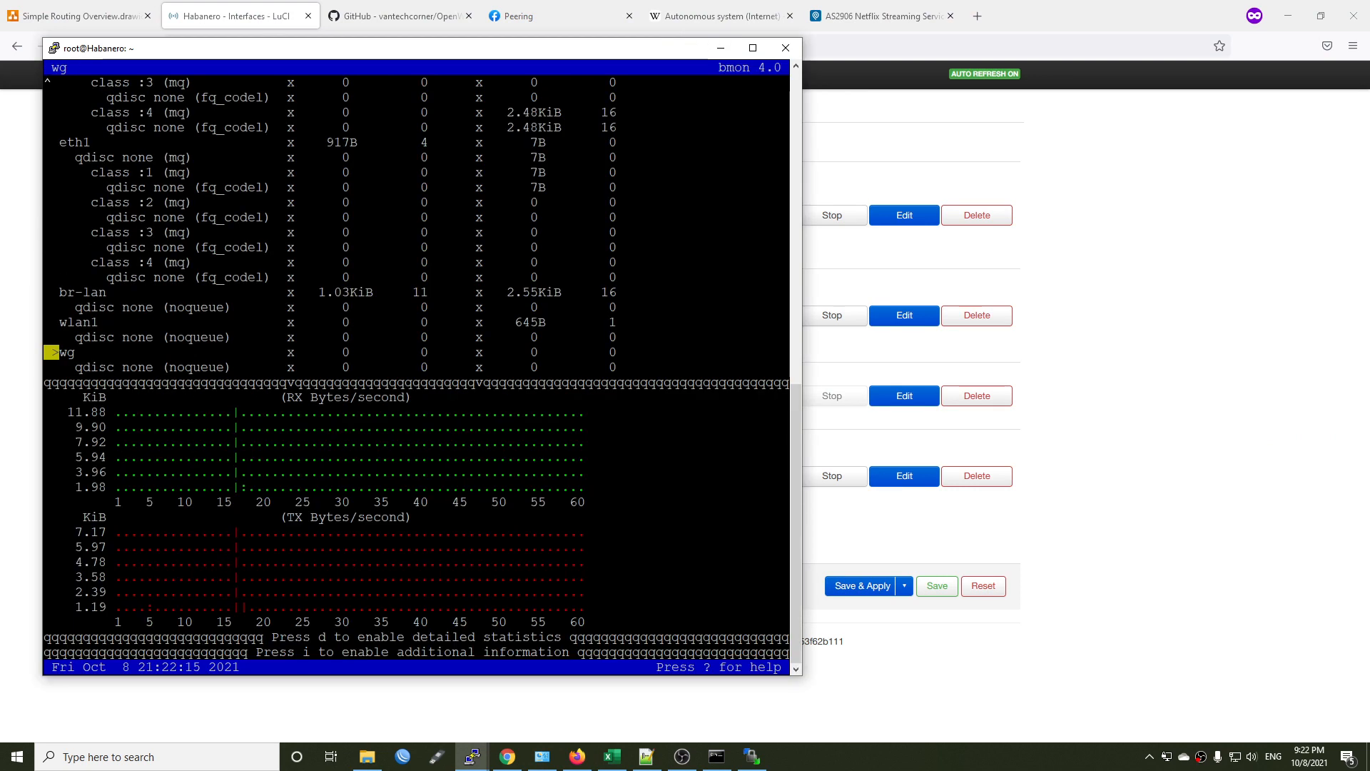
pyautogui.moveTo(97, 143); pyautogui.dragTo(57, 145)
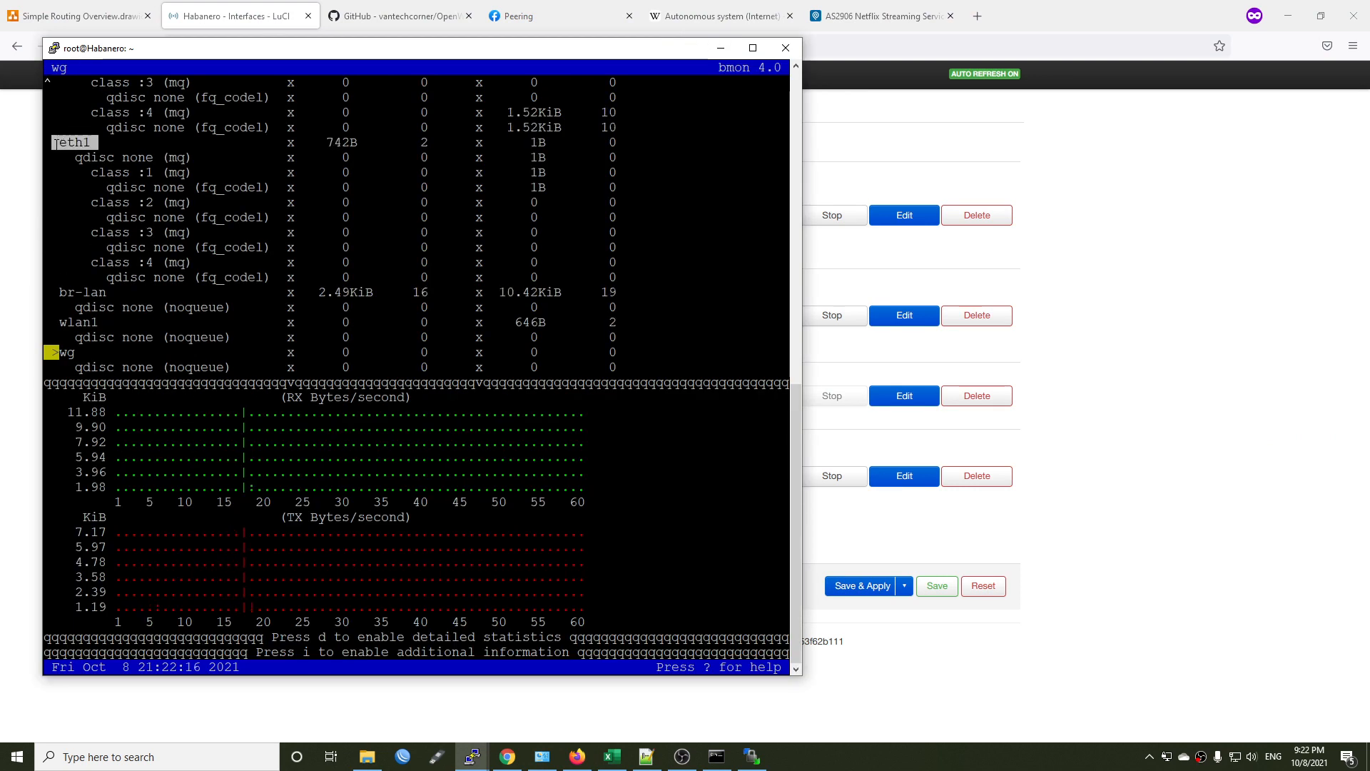
pyautogui.click(86, 143)
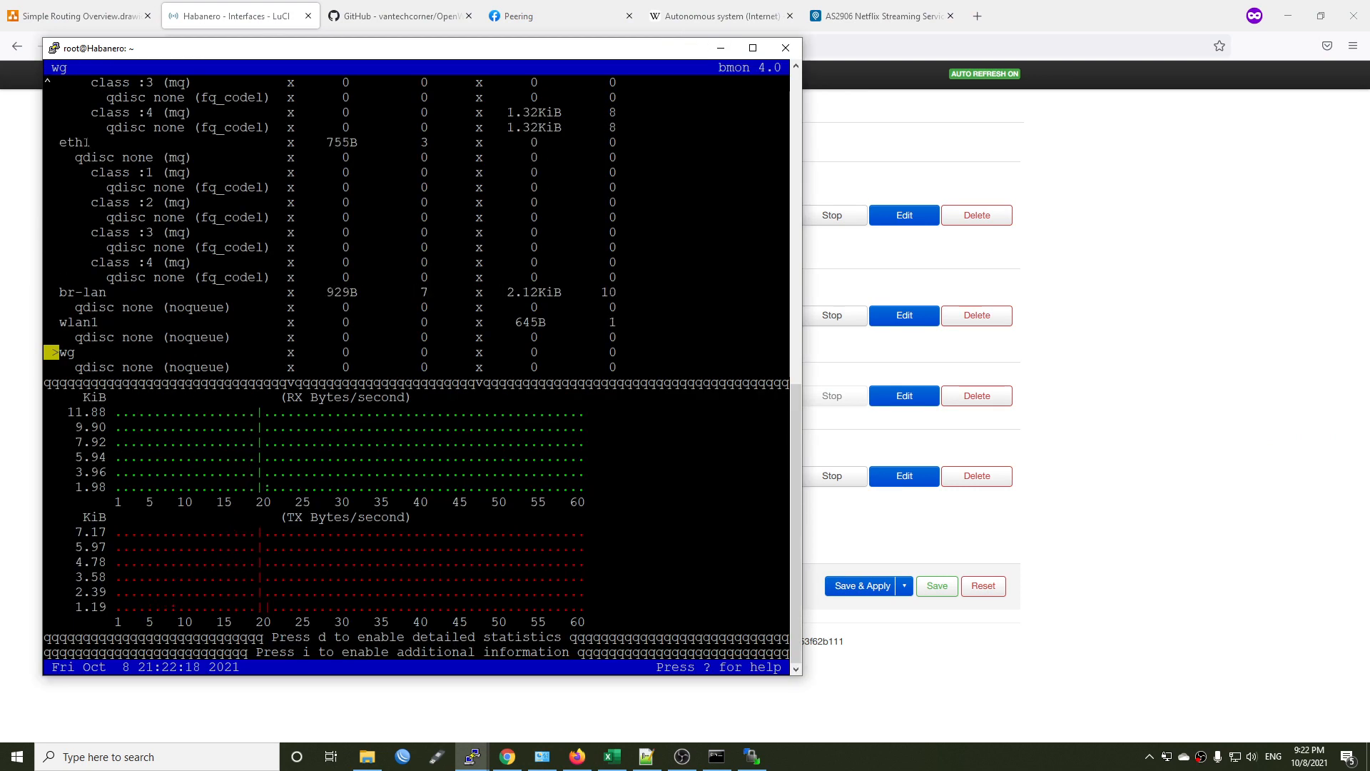
pyautogui.moveTo(82, 352); pyautogui.dragTo(55, 353)
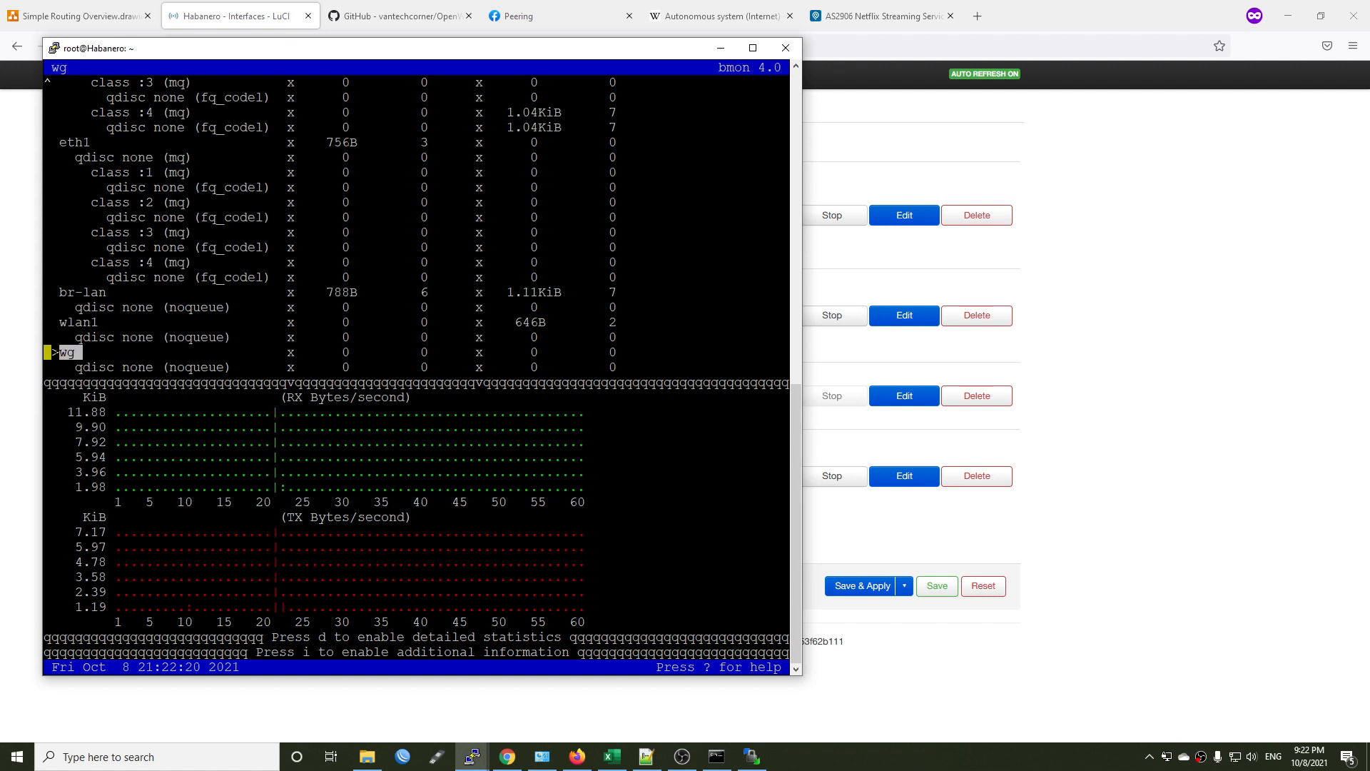
# Open the Speedtest desktop app, run a speed test beside the terminal, and examine the eth1 and wg traffic in bmon.
pyautogui.click(55, 353)
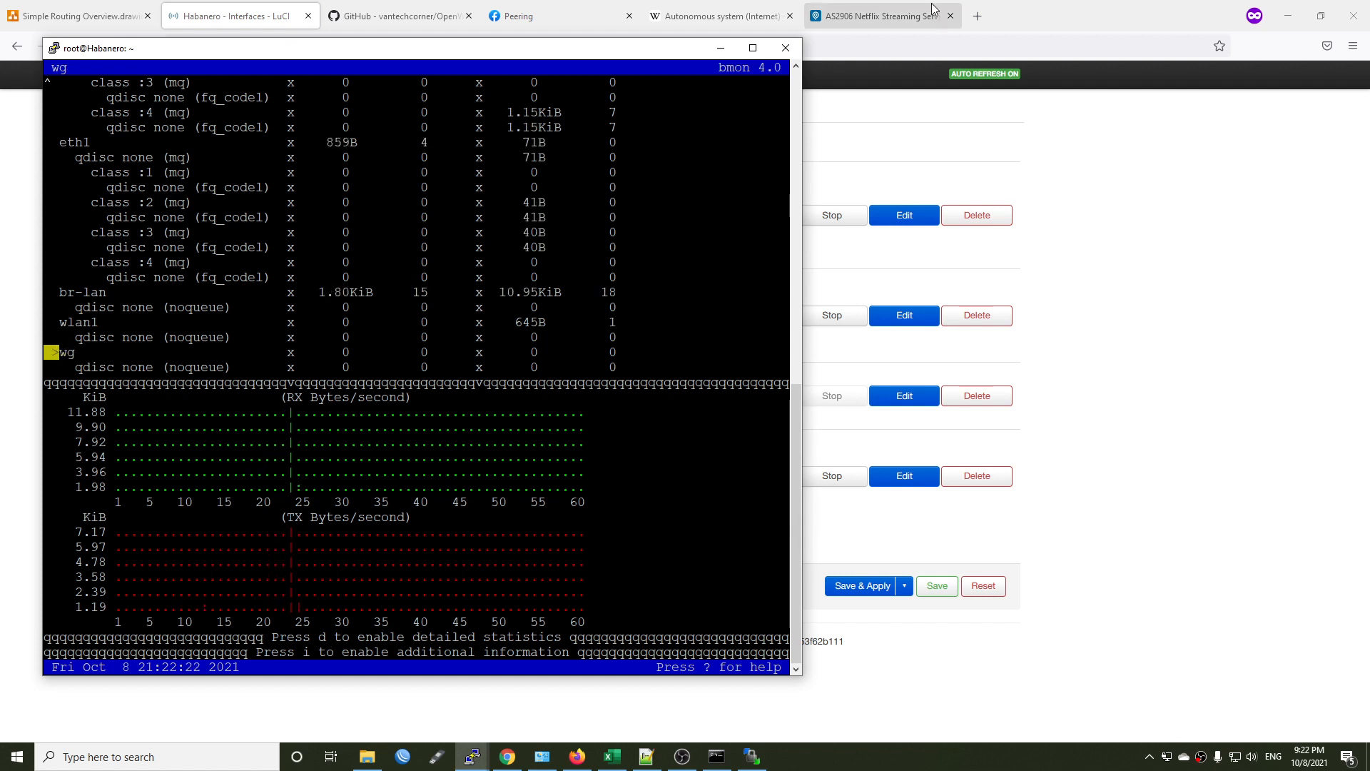
pyautogui.click(17, 757)
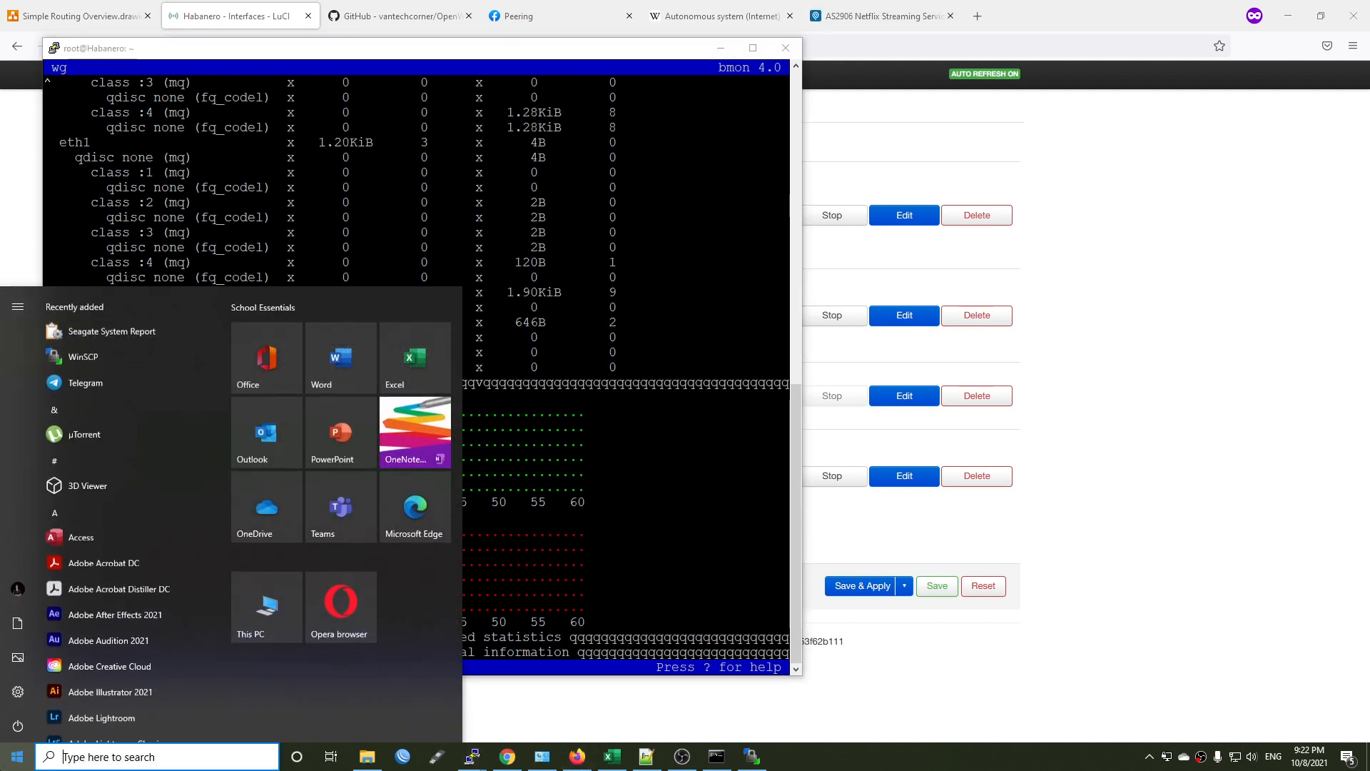
pyautogui.write('speed')
pyautogui.press('Return')
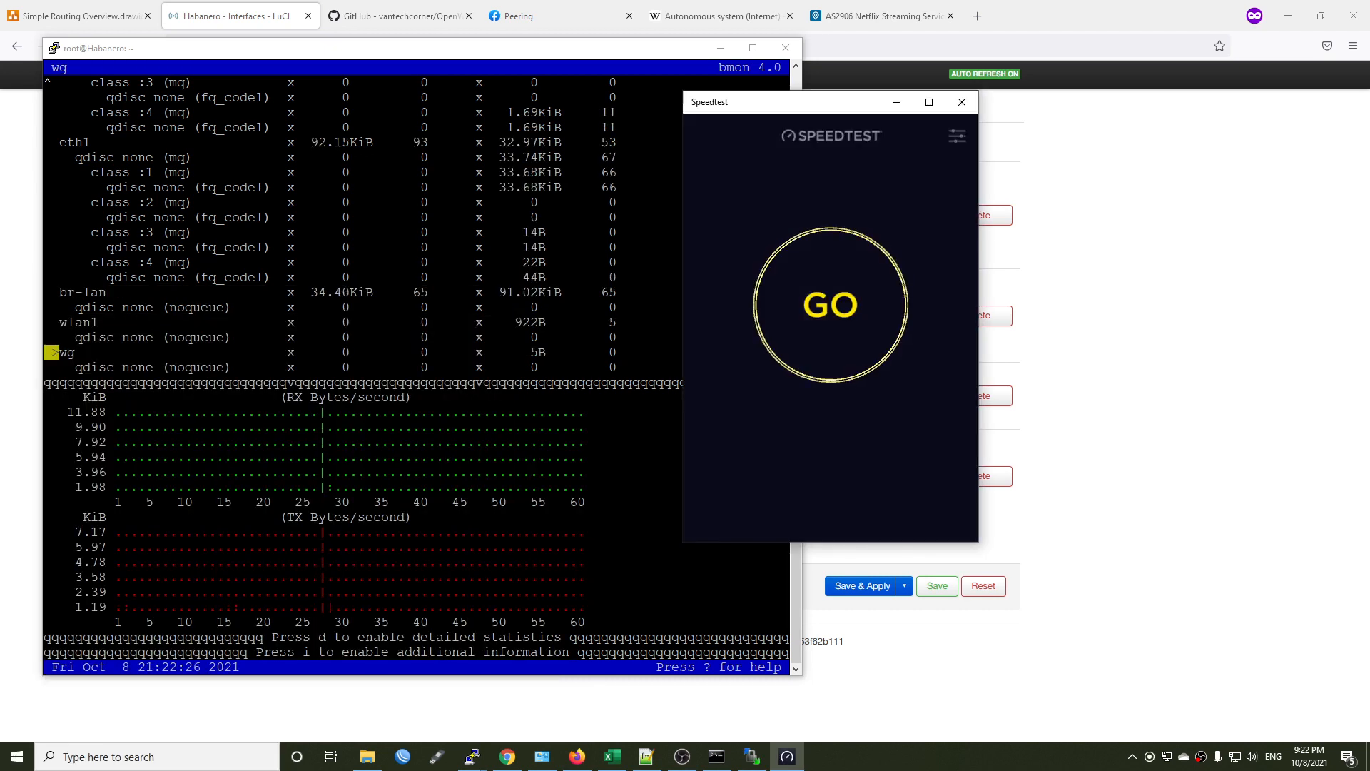
pyautogui.moveTo(784, 116); pyautogui.dragTo(973, 127)
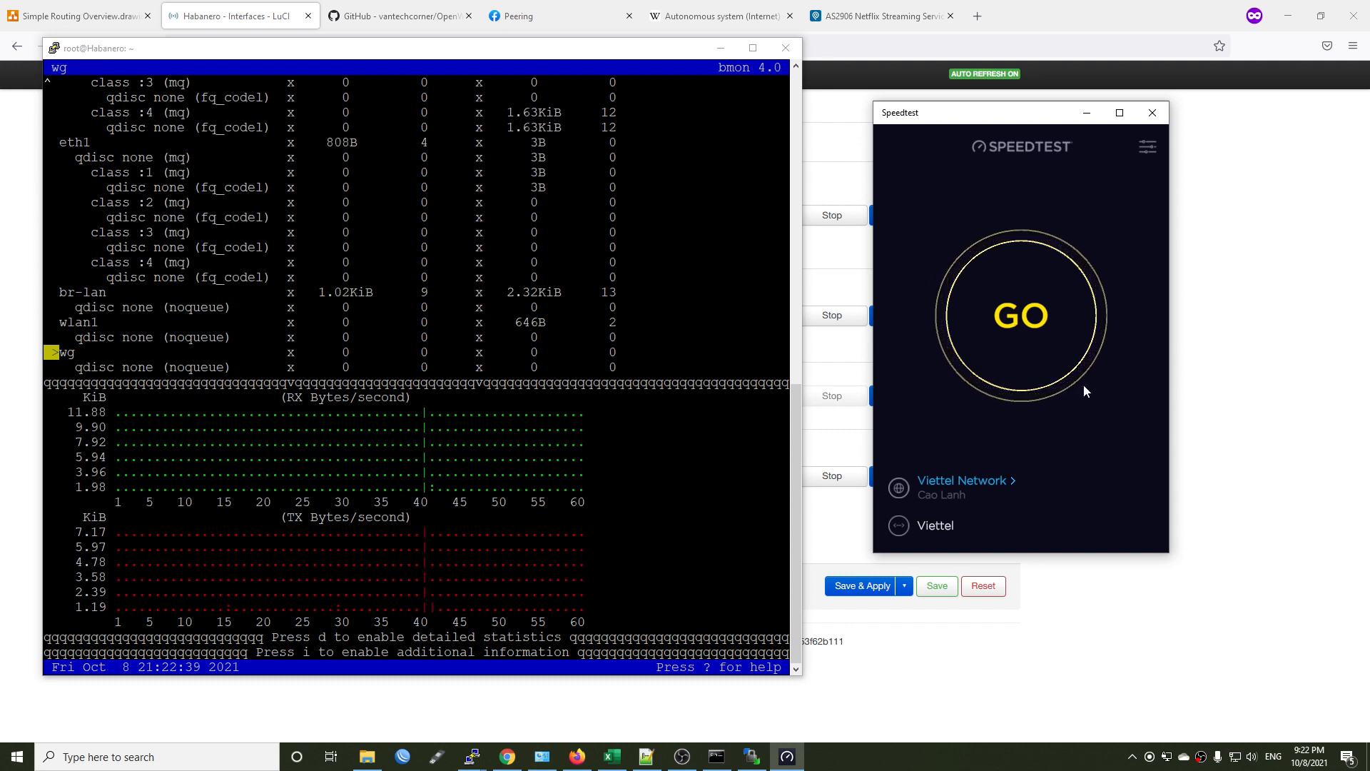
pyautogui.click(1037, 332)
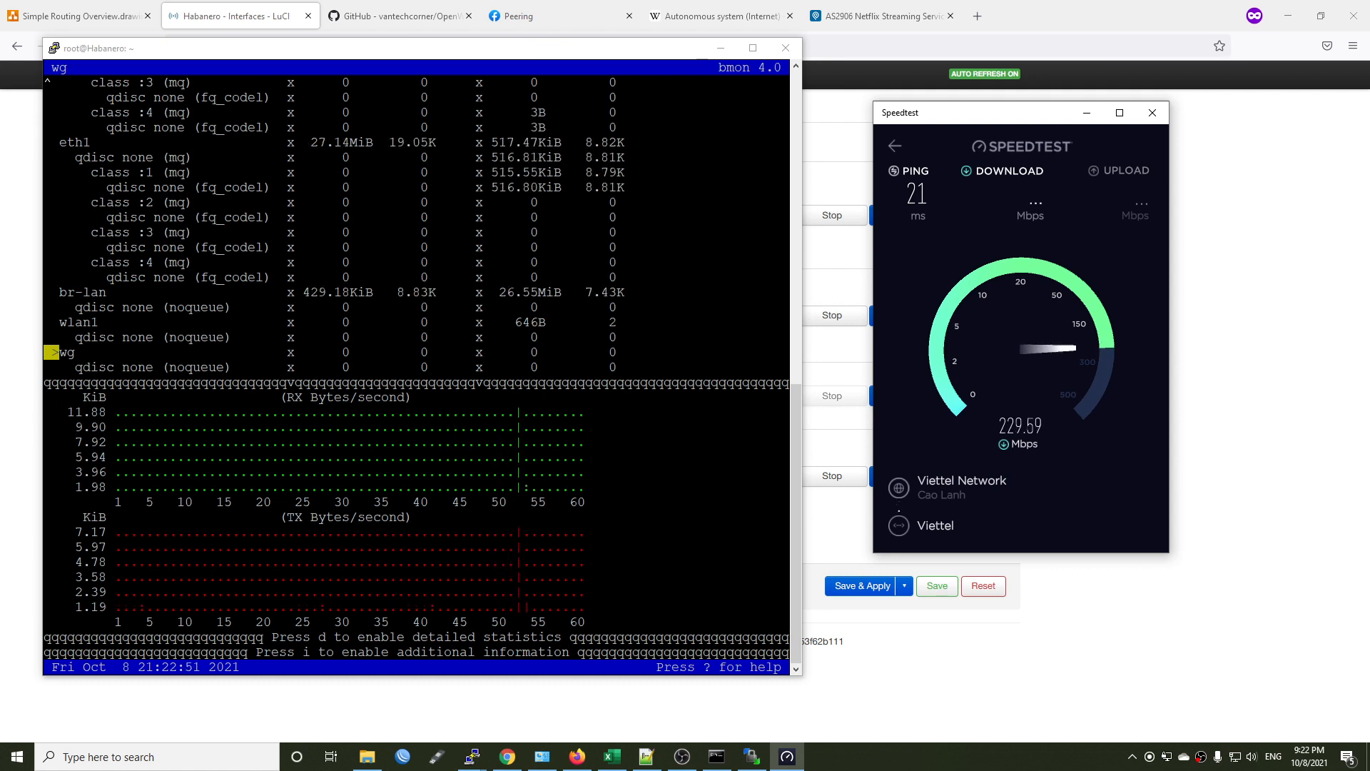
pyautogui.moveTo(97, 143); pyautogui.dragTo(60, 143)
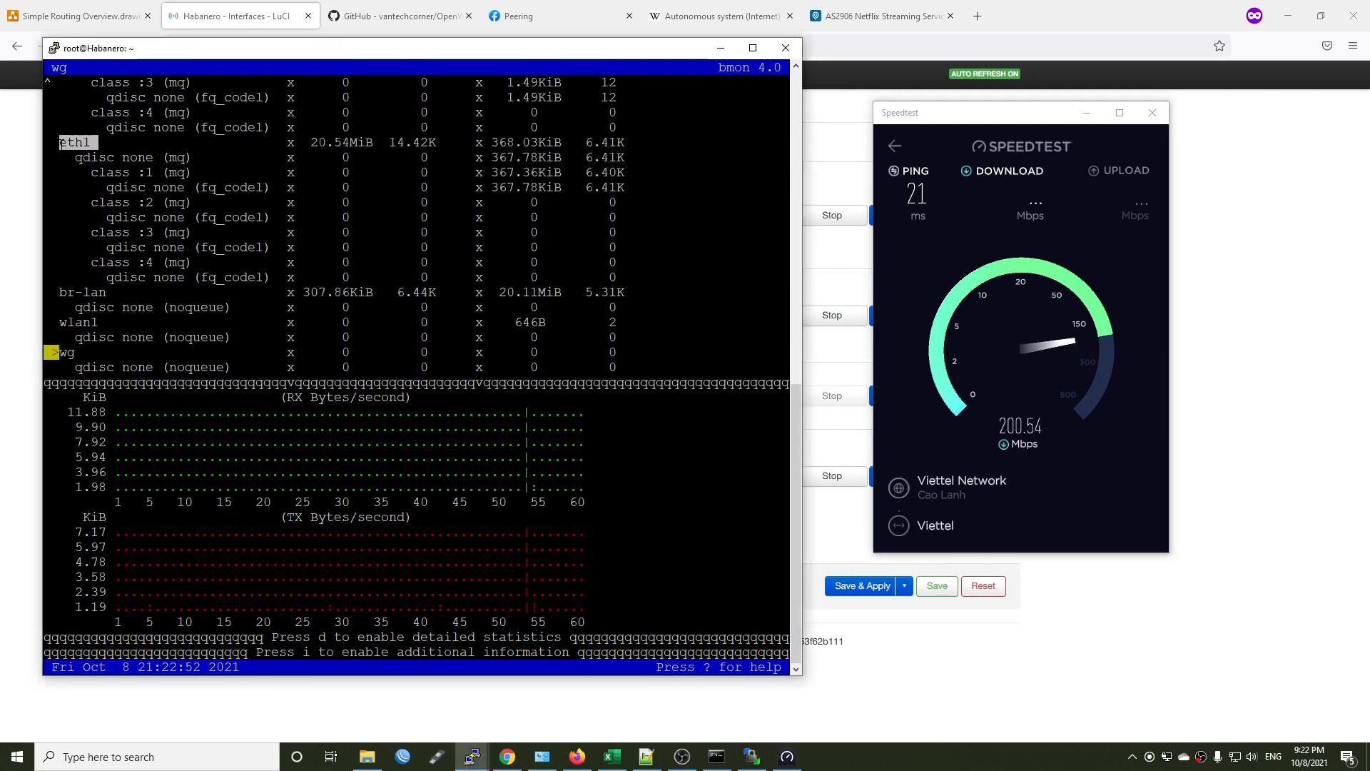
pyautogui.click(1108, 390)
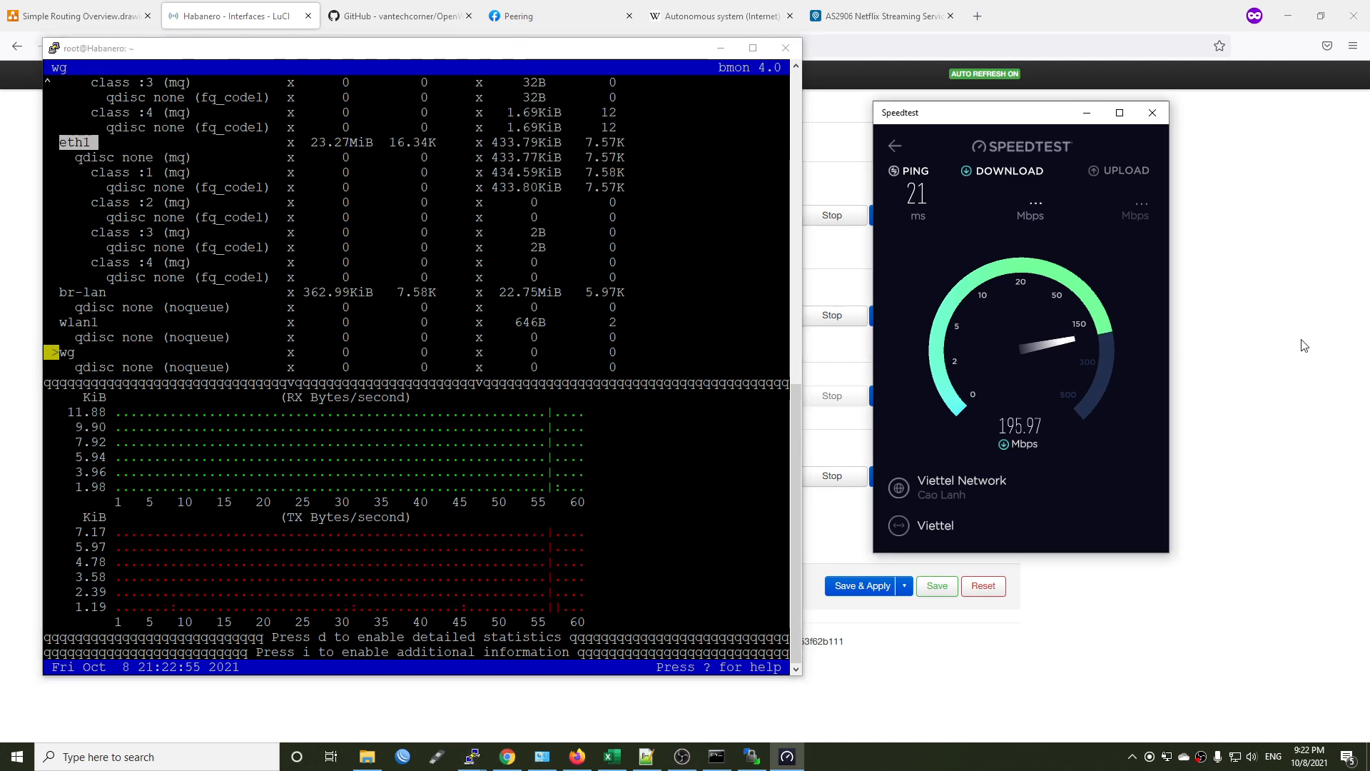
# Return to the browser and load speedtest.net in a new tab to check the detected internet provider.
pyautogui.click(1301, 341)
pyautogui.hotkey('ctrl', 'shift', 'p')
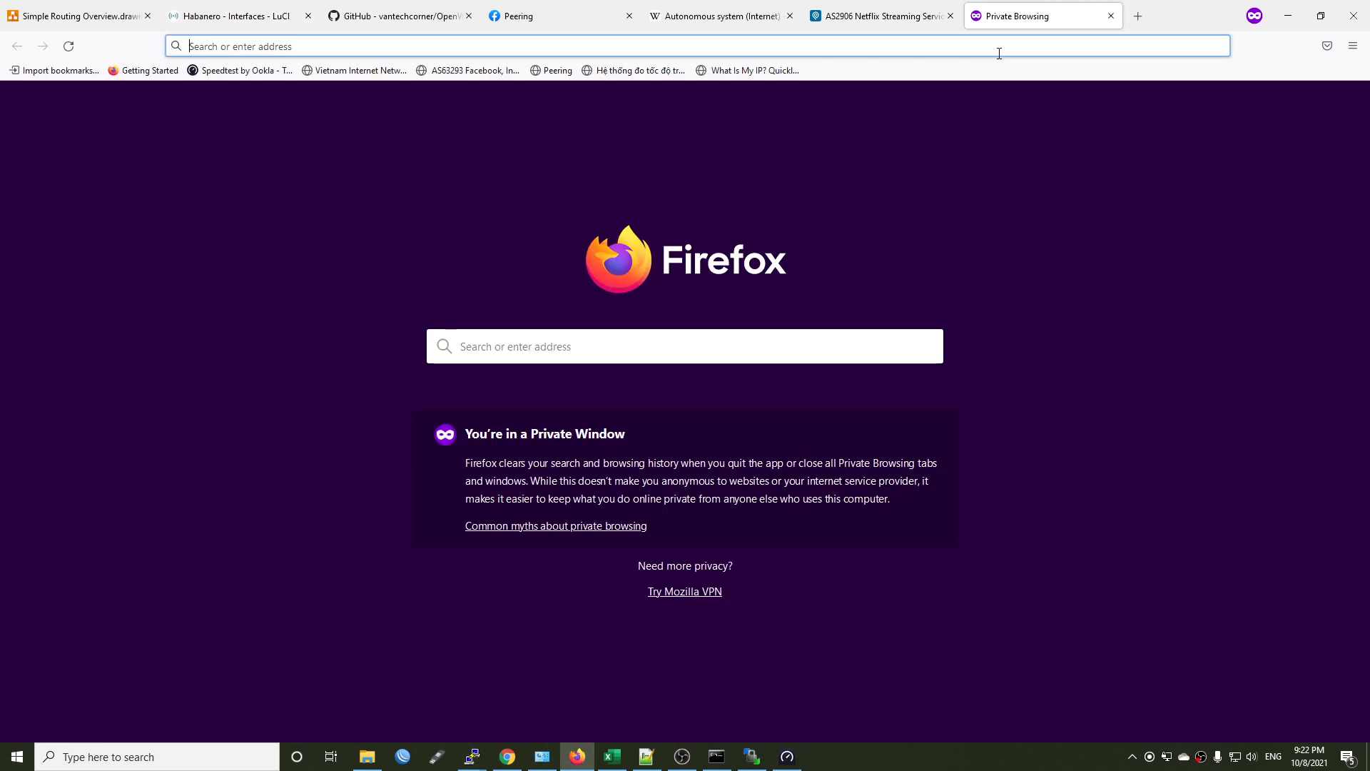
pyautogui.write('speedtest.net')
pyautogui.press('Down')
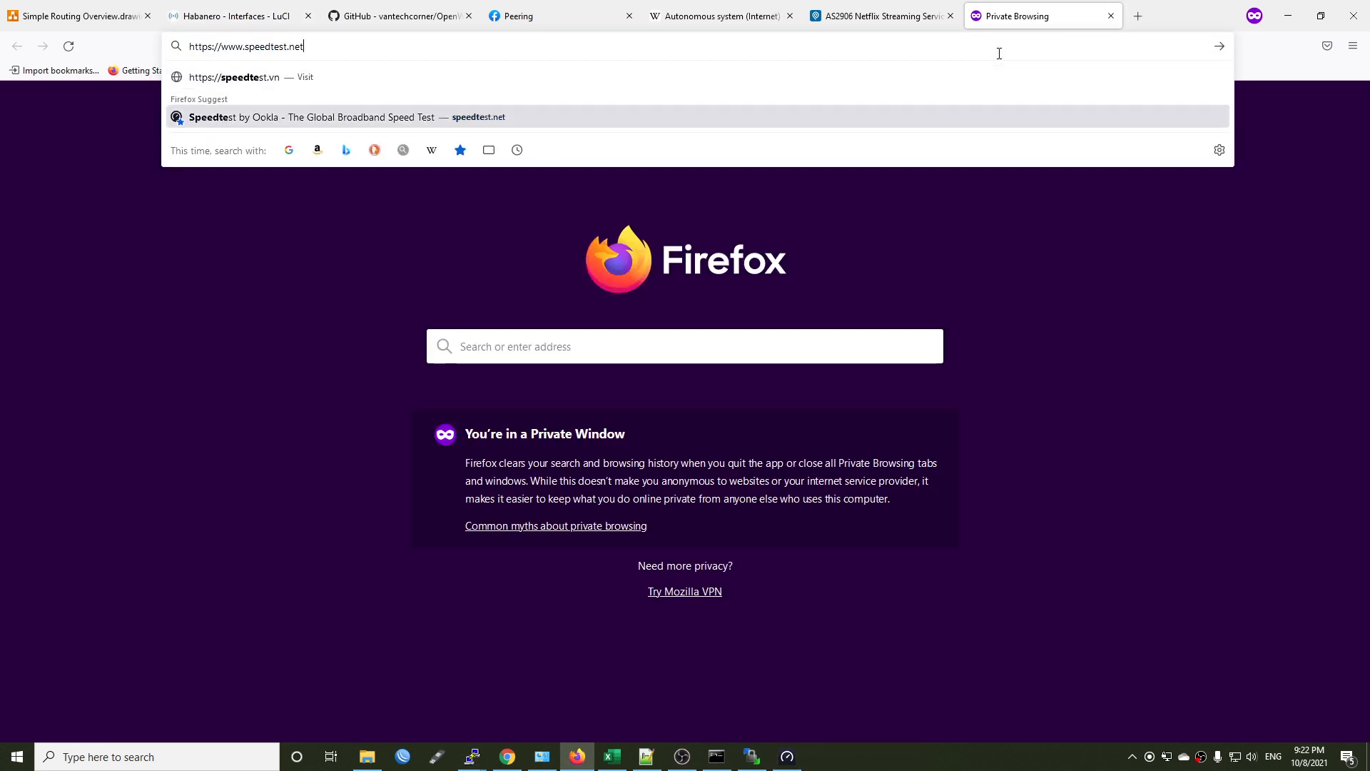
pyautogui.press('Return')
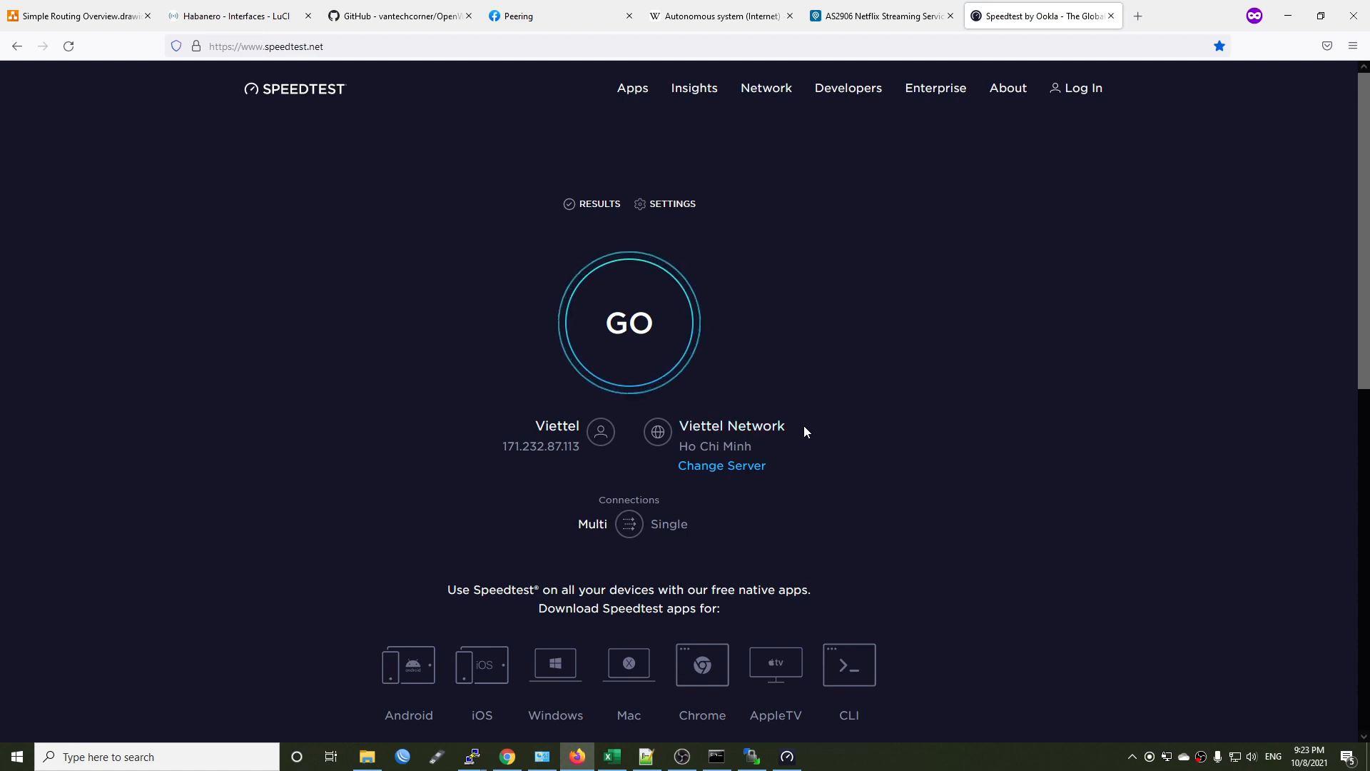
# Load whatismyip.com in a new tab to check the public IP address and provider, and close that tab.
pyautogui.moveTo(1048, 67)
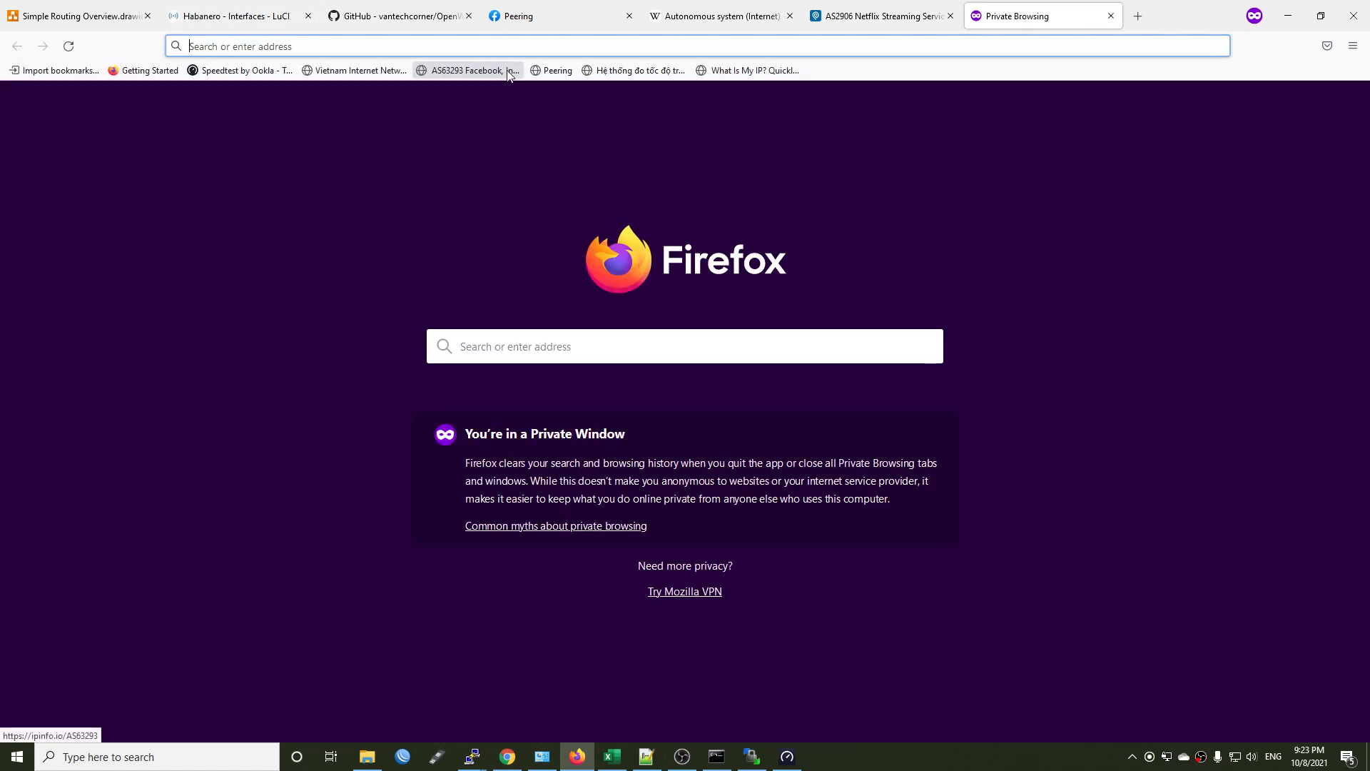
pyautogui.write('whatismyip.com')
pyautogui.press('Return')
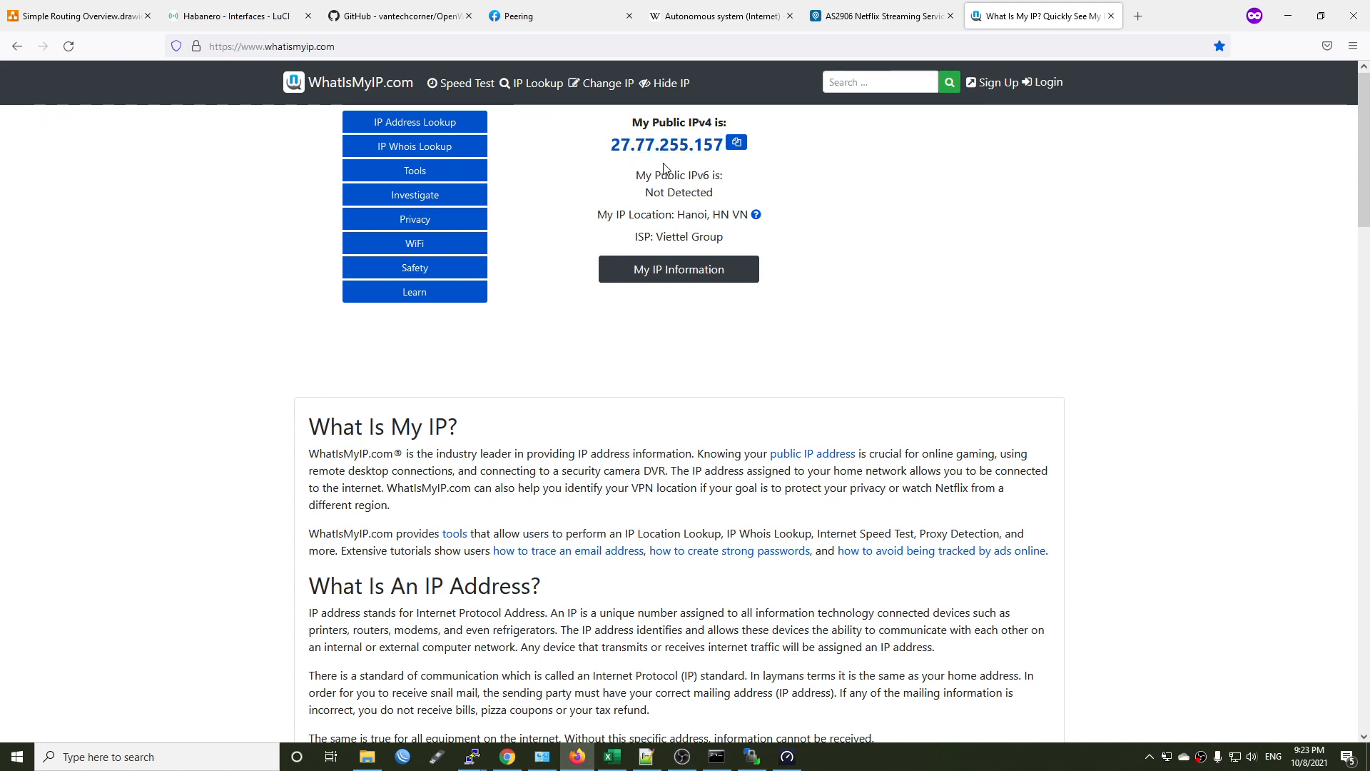
pyautogui.hotkey('ctrl', 'w')
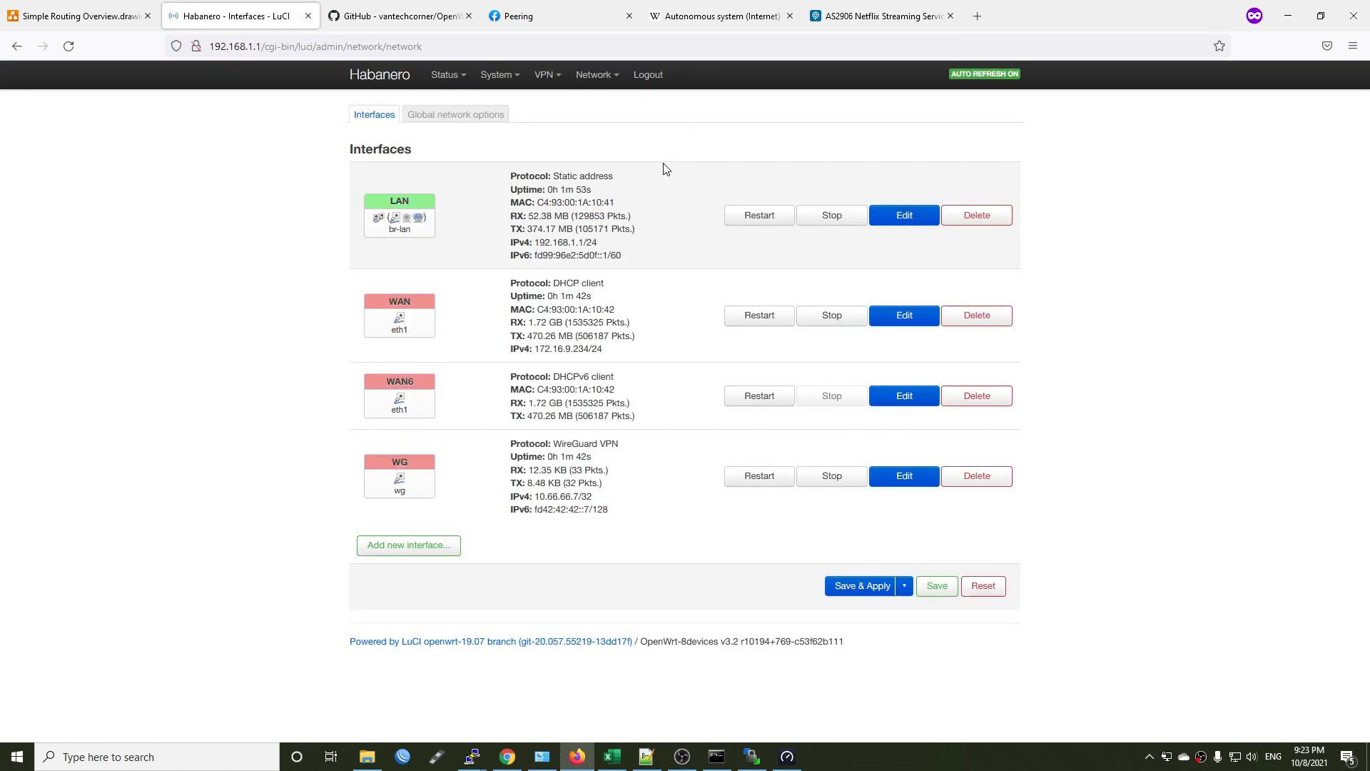
# Open Facebook in a new browser tab to generate Facebook traffic.
pyautogui.click(547, 12)
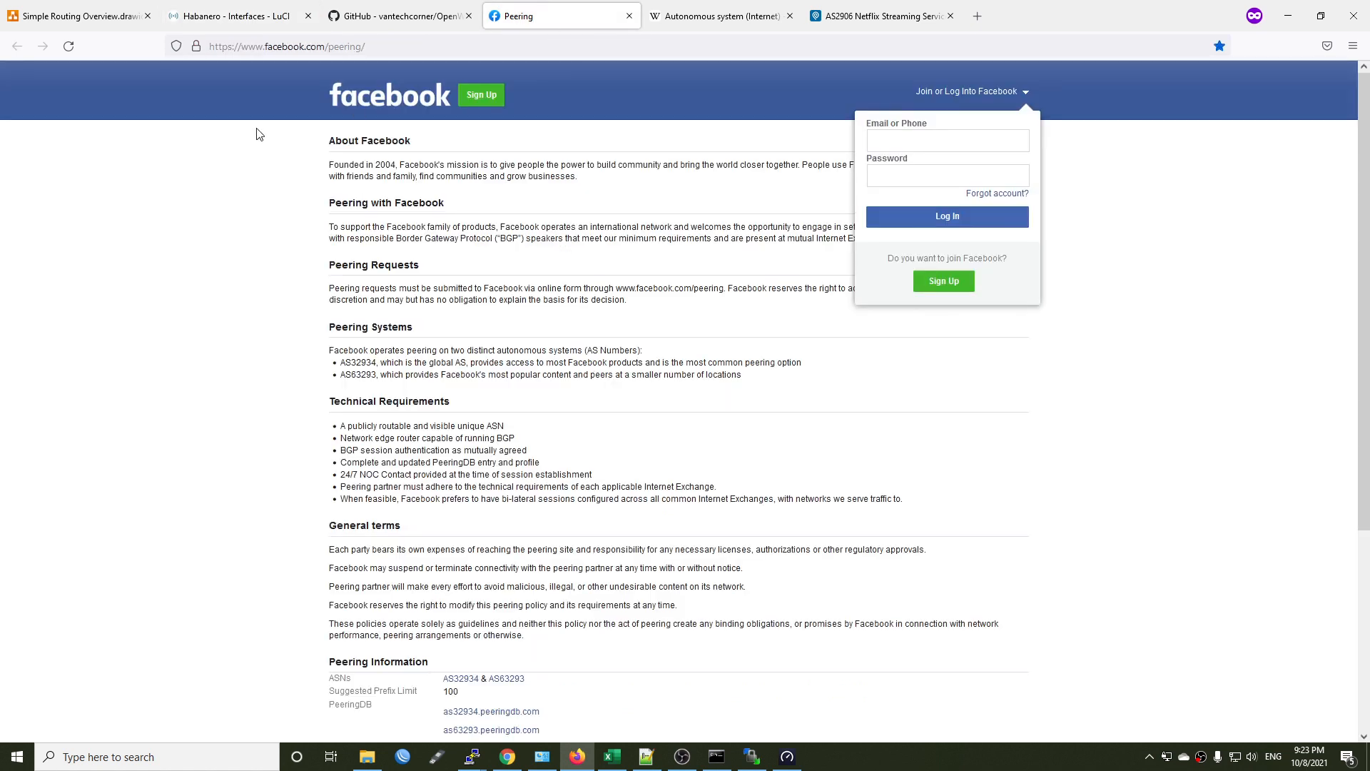
pyautogui.hotkey('ctrl', 'shift', 'p')
pyautogui.write('fac')
pyautogui.press('Return')
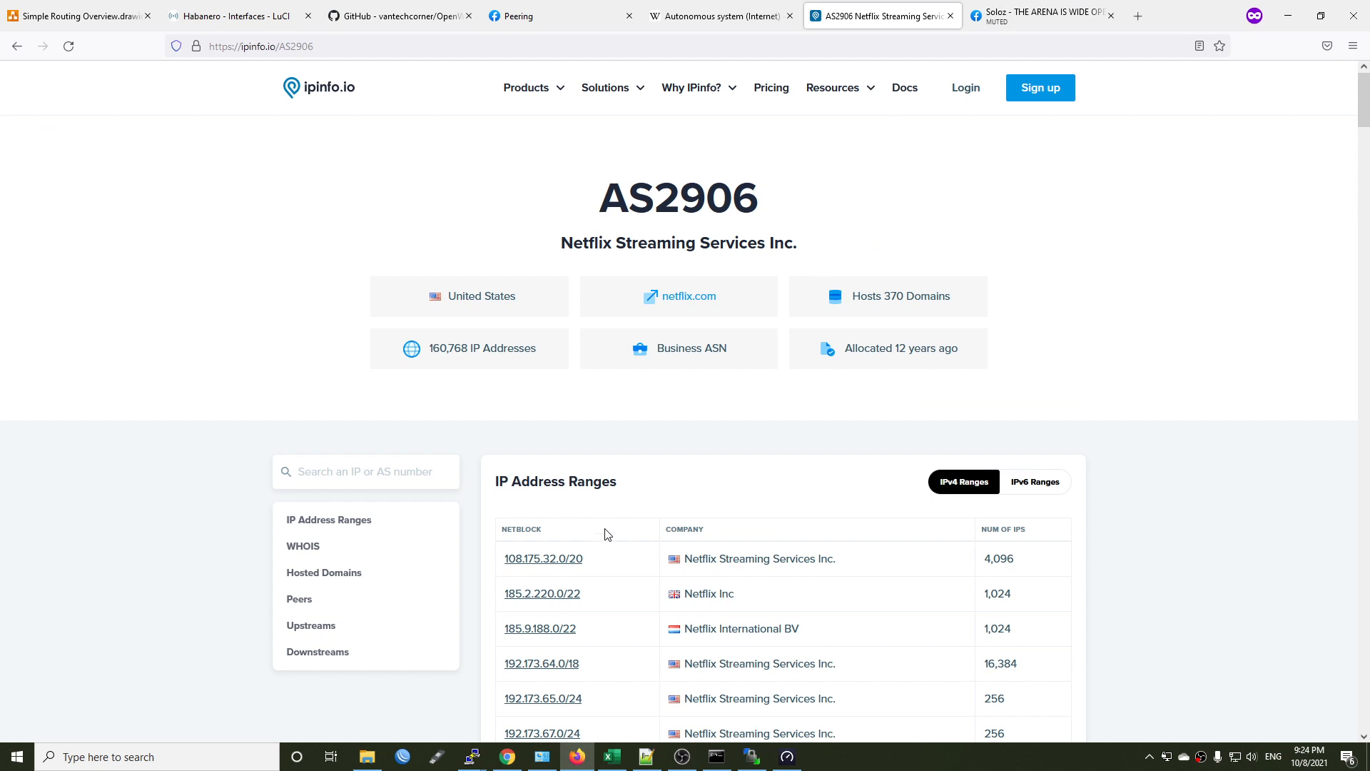
# In the router's PuTTY session, clear the screen, run "bmon -p wg" to examine the tunnel traffic, and close the browser's Facebook video tab.
pyautogui.click(555, 716)
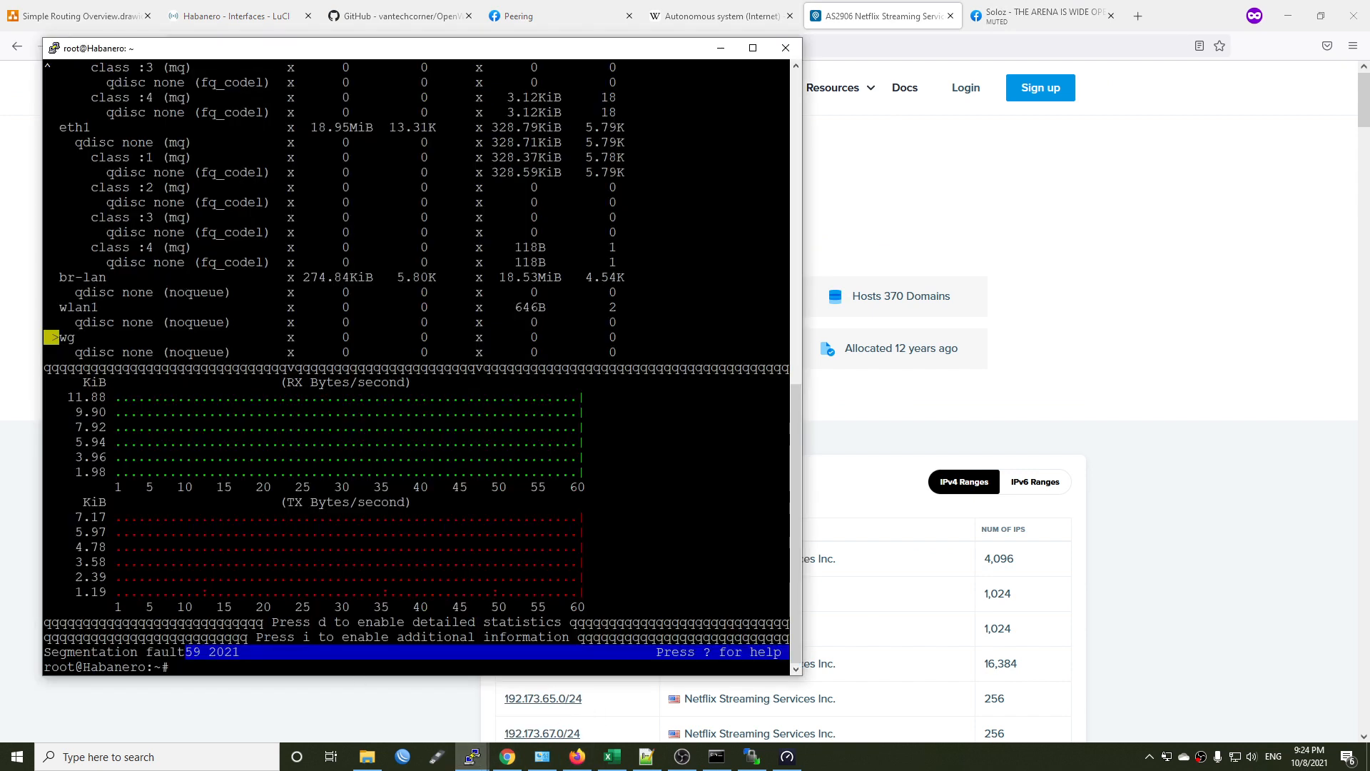
pyautogui.hotkey('ctrl', 'c')
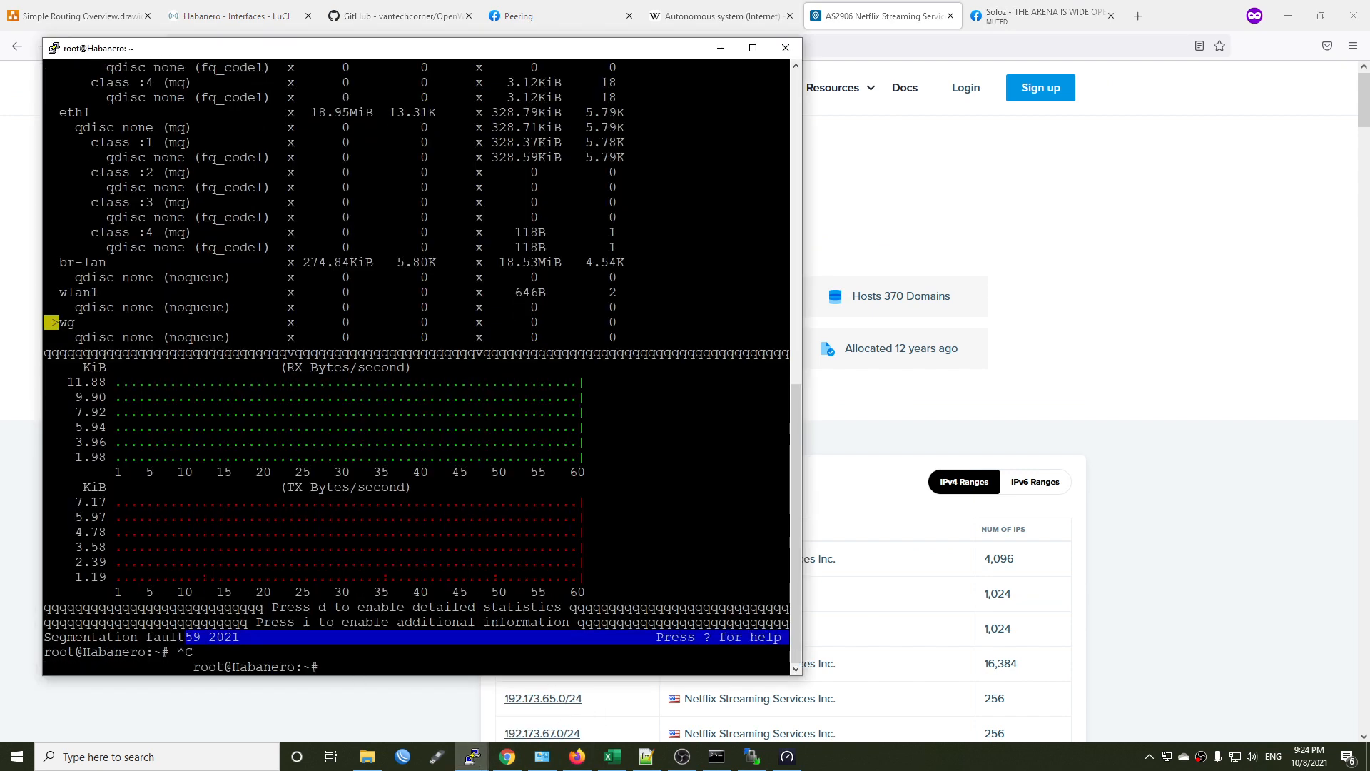
pyautogui.write('clear')
pyautogui.press('Return')
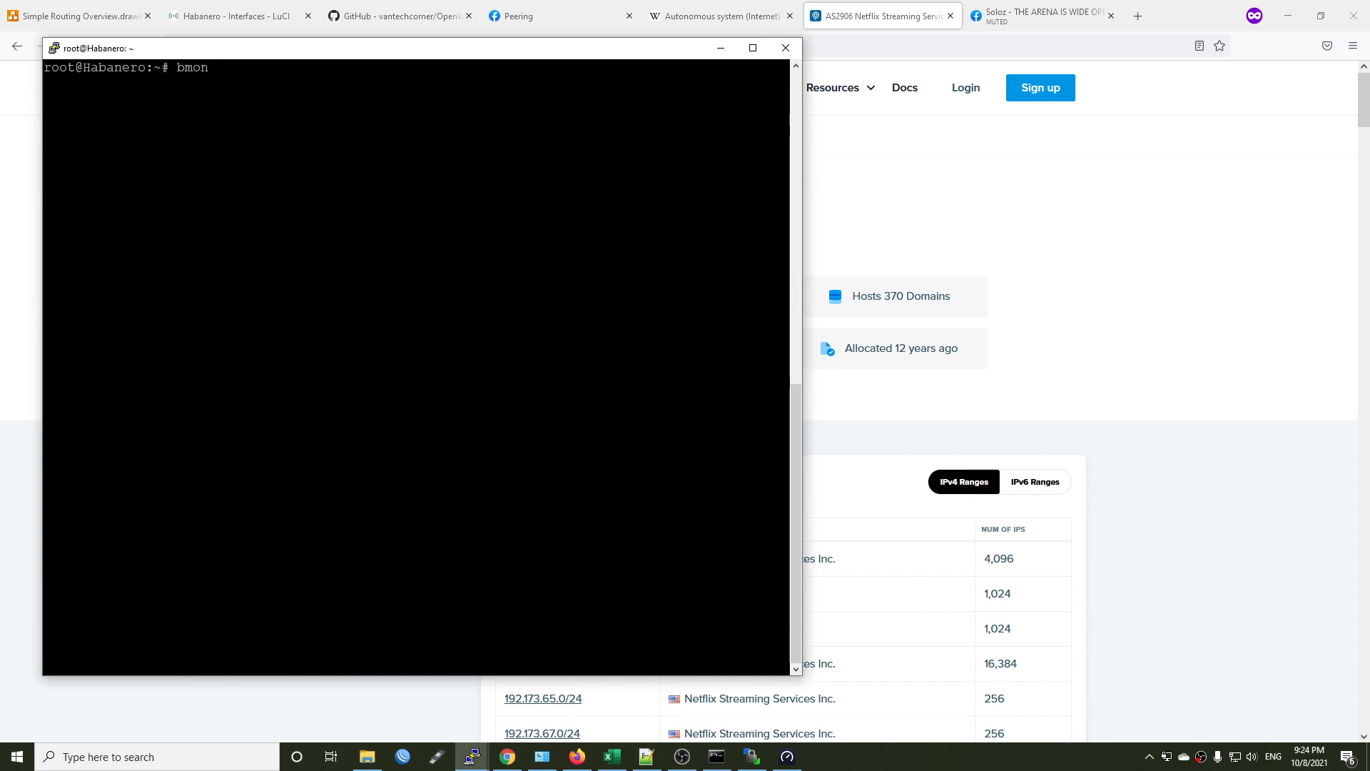
pyautogui.write('bmon -p wg')
pyautogui.press('Return')
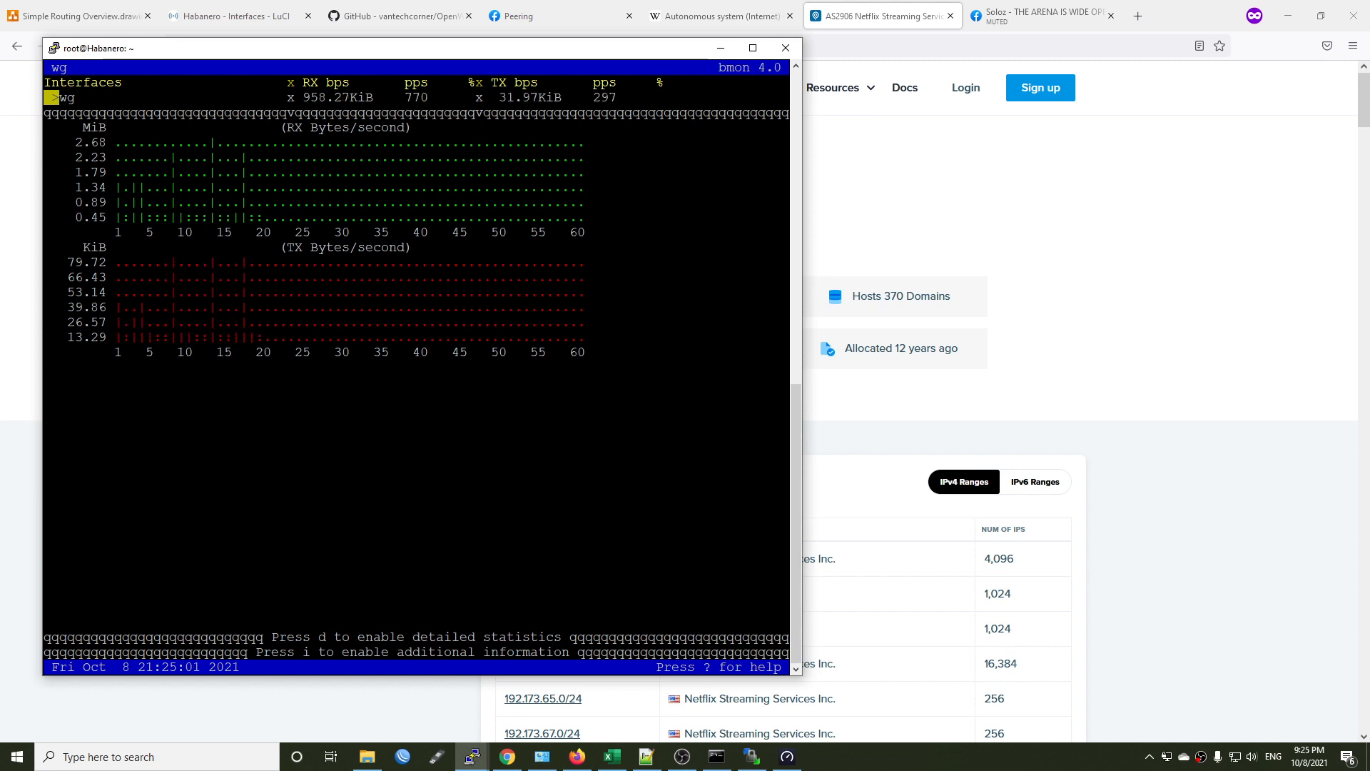
pyautogui.click(1111, 16)
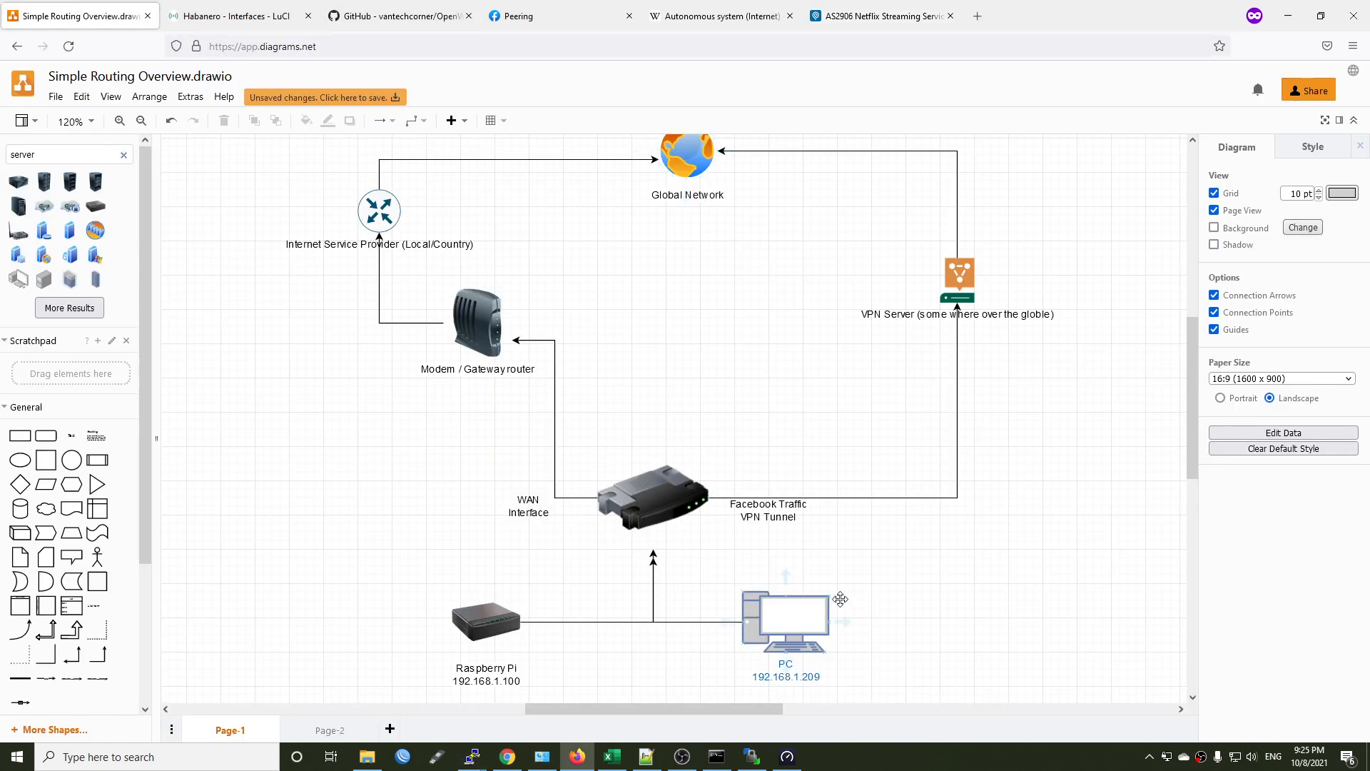
# In the routing diagram, change the "Facebook Traffic VPN Tunnel" label to "All traffic to VPN tunnel" on two lines.
pyautogui.click(770, 511)
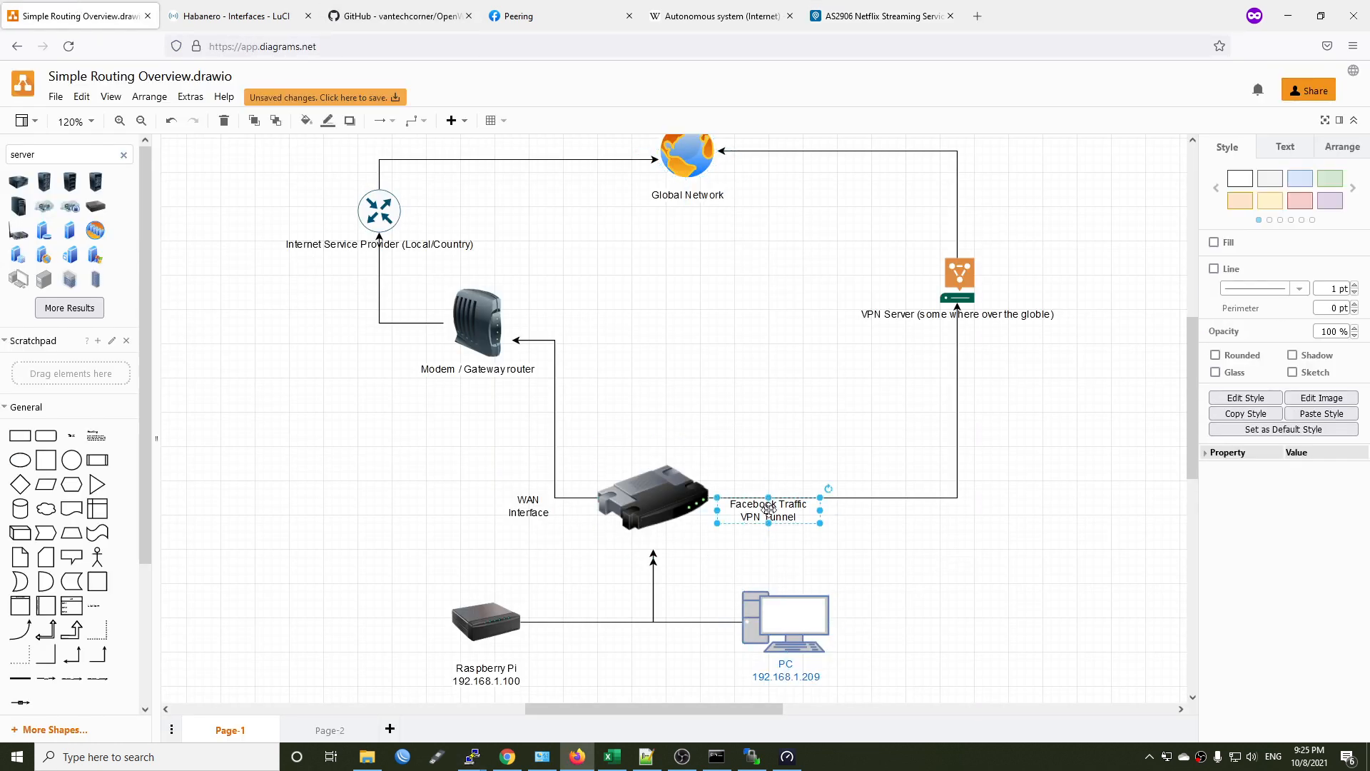
pyautogui.doubleClick(783, 519)
pyautogui.write('All')
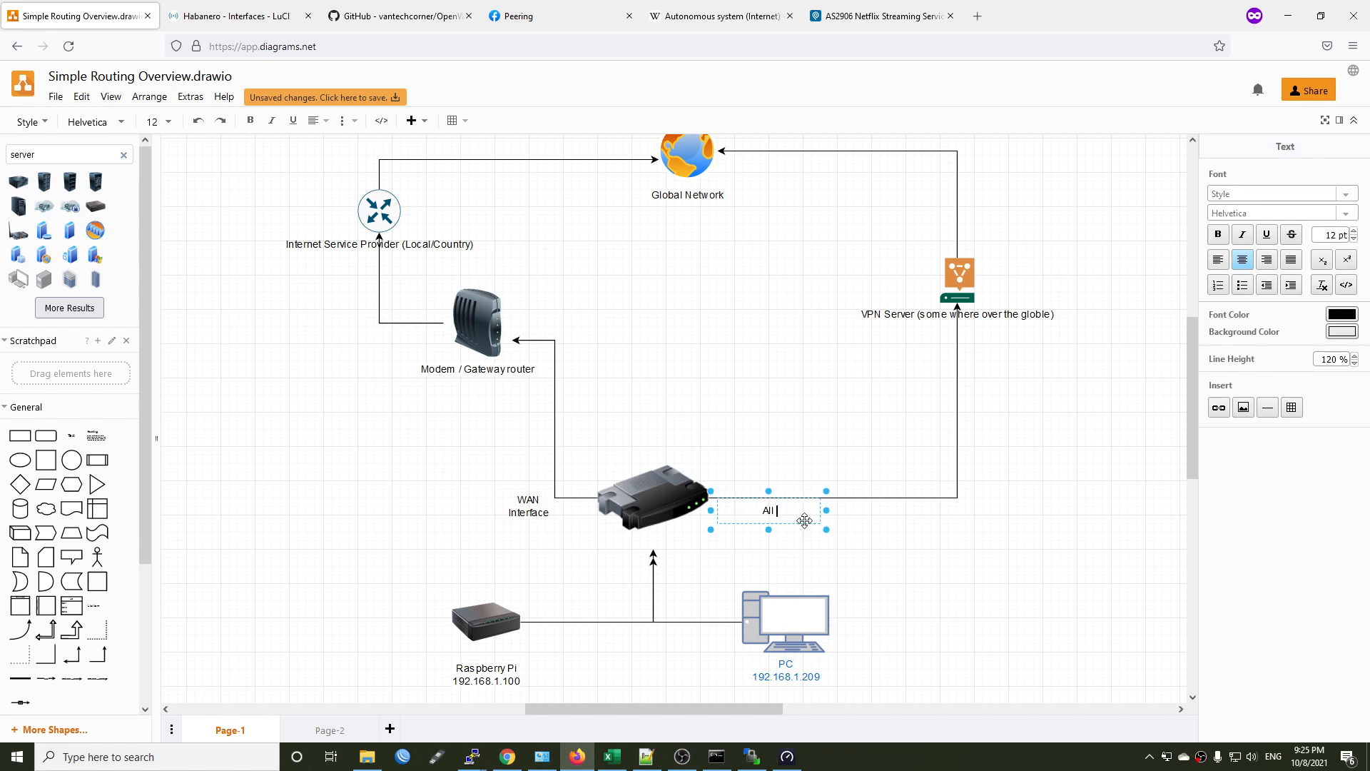
pyautogui.write(' traffic')
pyautogui.press('Return')
pyautogui.write('to VPN tunnel')
pyautogui.click(851, 559)
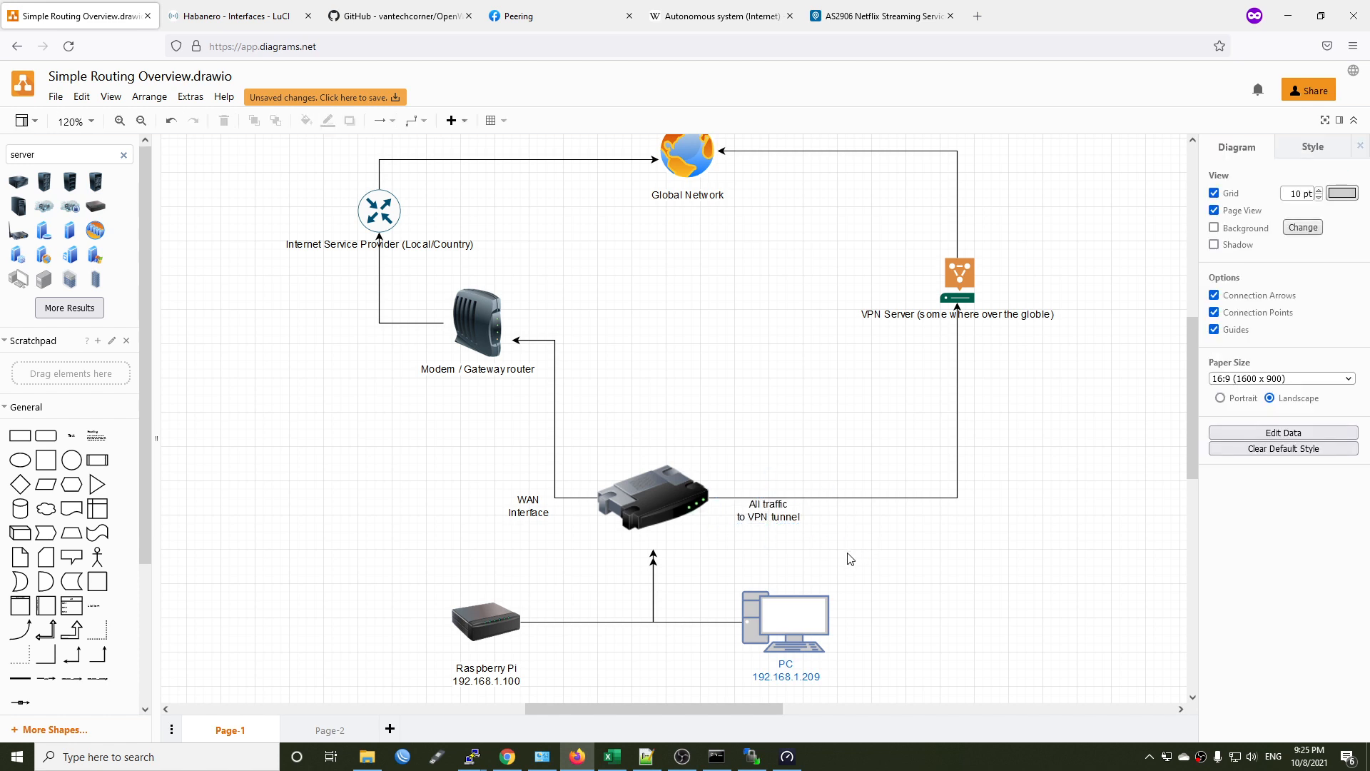
# Change the diagram's "WAN Interface" label to "Vietnam local Traffic - WAN" and widen its text box so it fits on two lines.
pyautogui.doubleClick(529, 508)
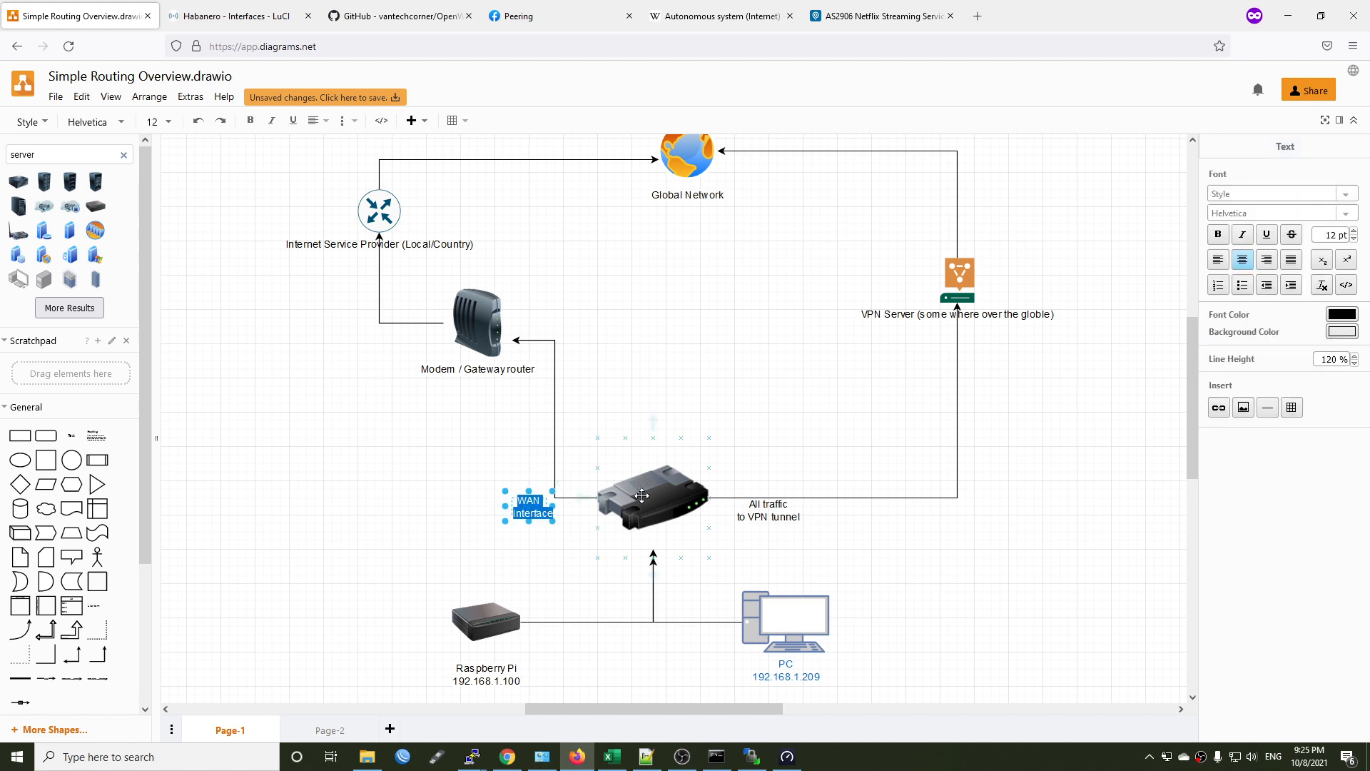
pyautogui.write('Vietnam')
pyautogui.press('Return')
pyautogui.write('local')
pyautogui.press('Return')
pyautogui.write('Traffic')
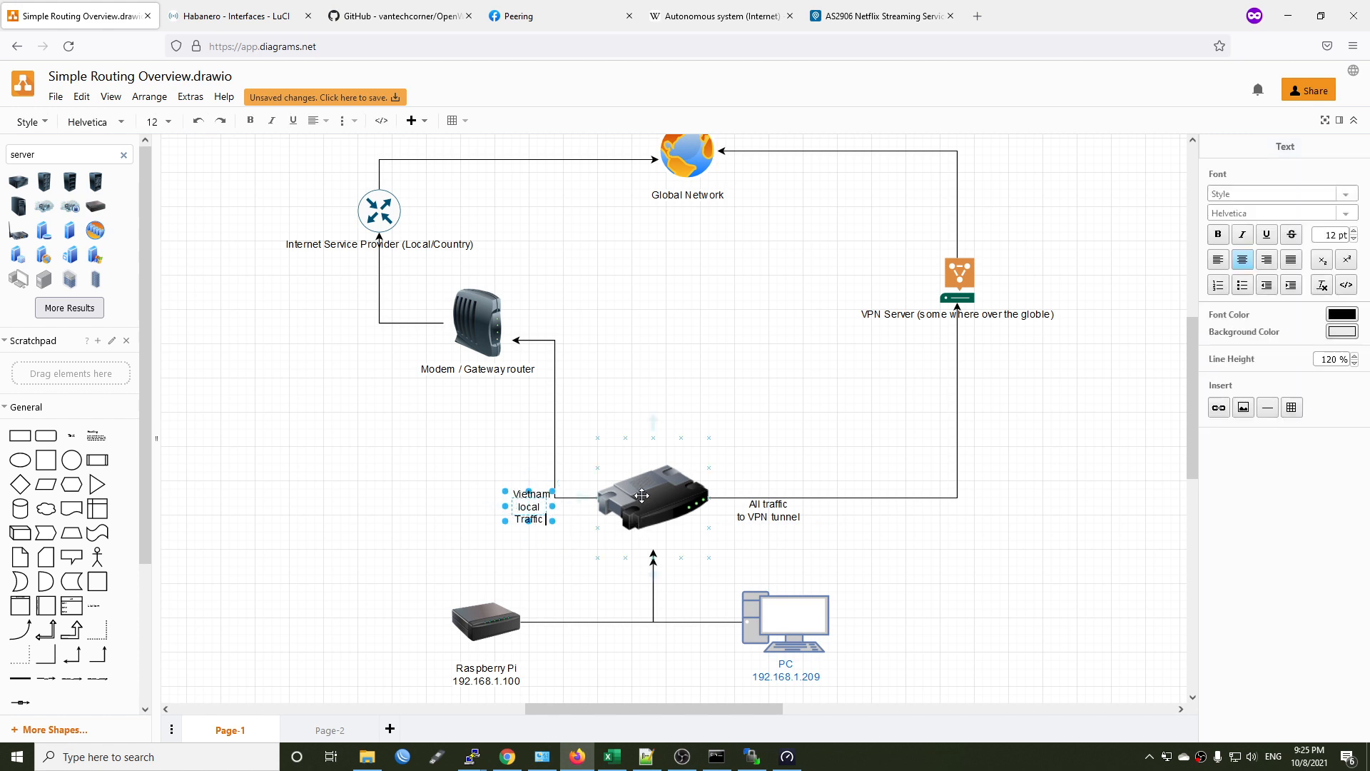
pyautogui.press('Return')
pyautogui.write('- WAN')
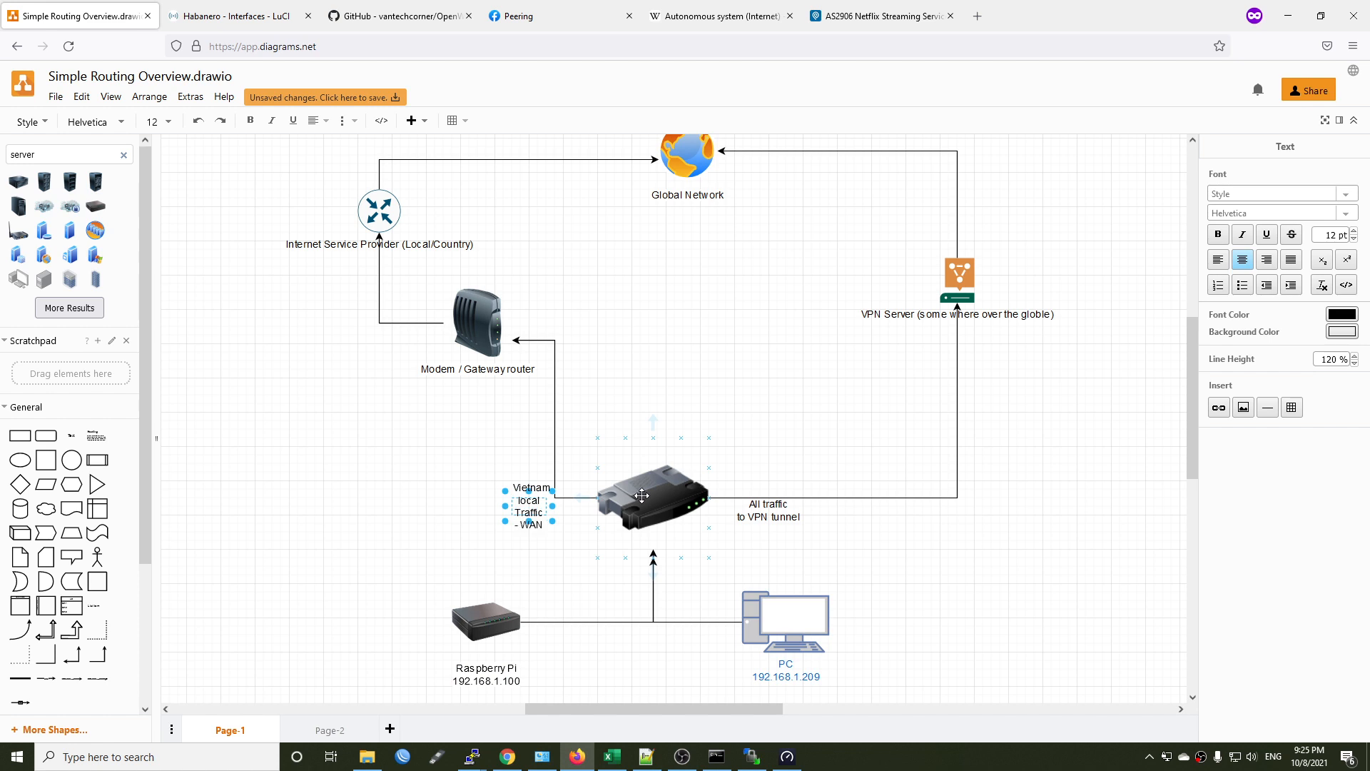
pyautogui.click(348, 518)
pyautogui.click(506, 505)
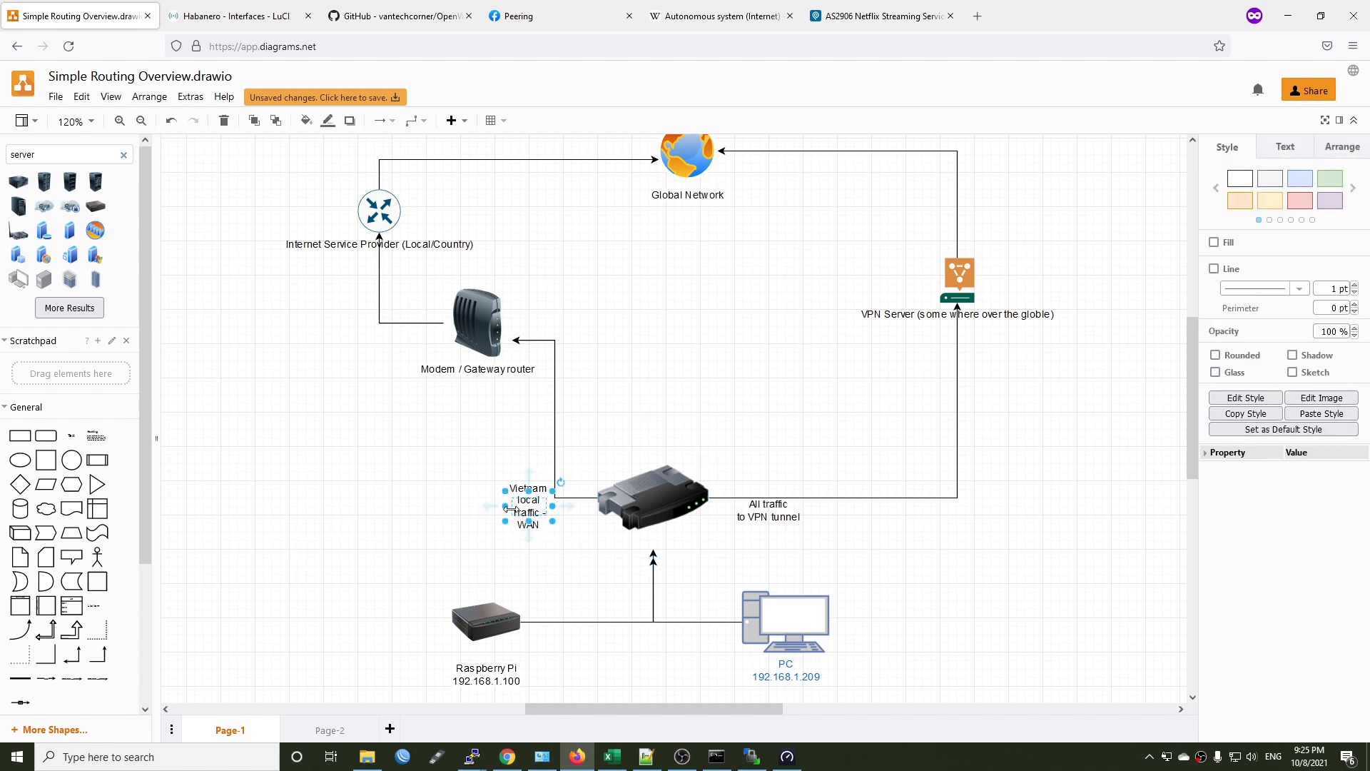
pyautogui.moveTo(506, 507); pyautogui.dragTo(449, 508)
pyautogui.click(515, 469)
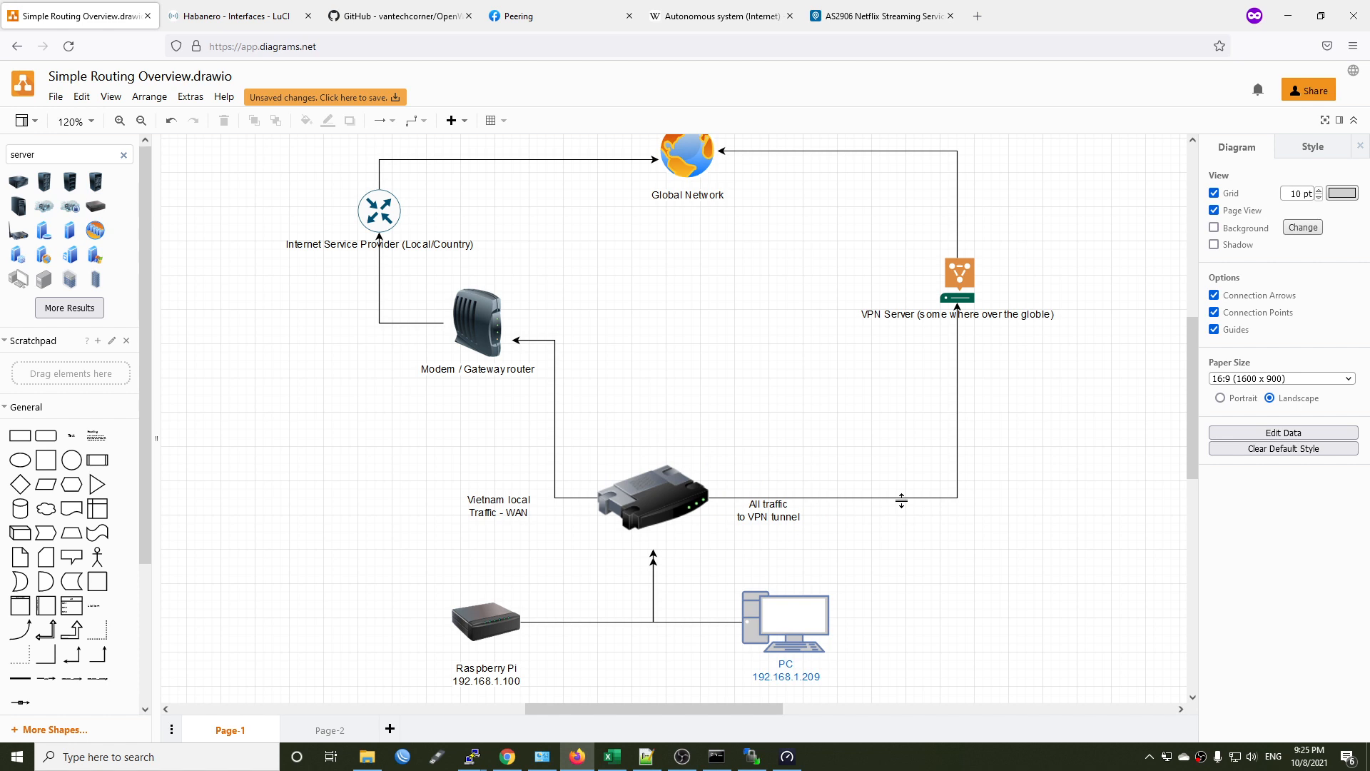
# In the router's WG interface, enable Route Allowed IPs for the Vultr peer, then save and apply the configuration.
pyautogui.click(237, 15)
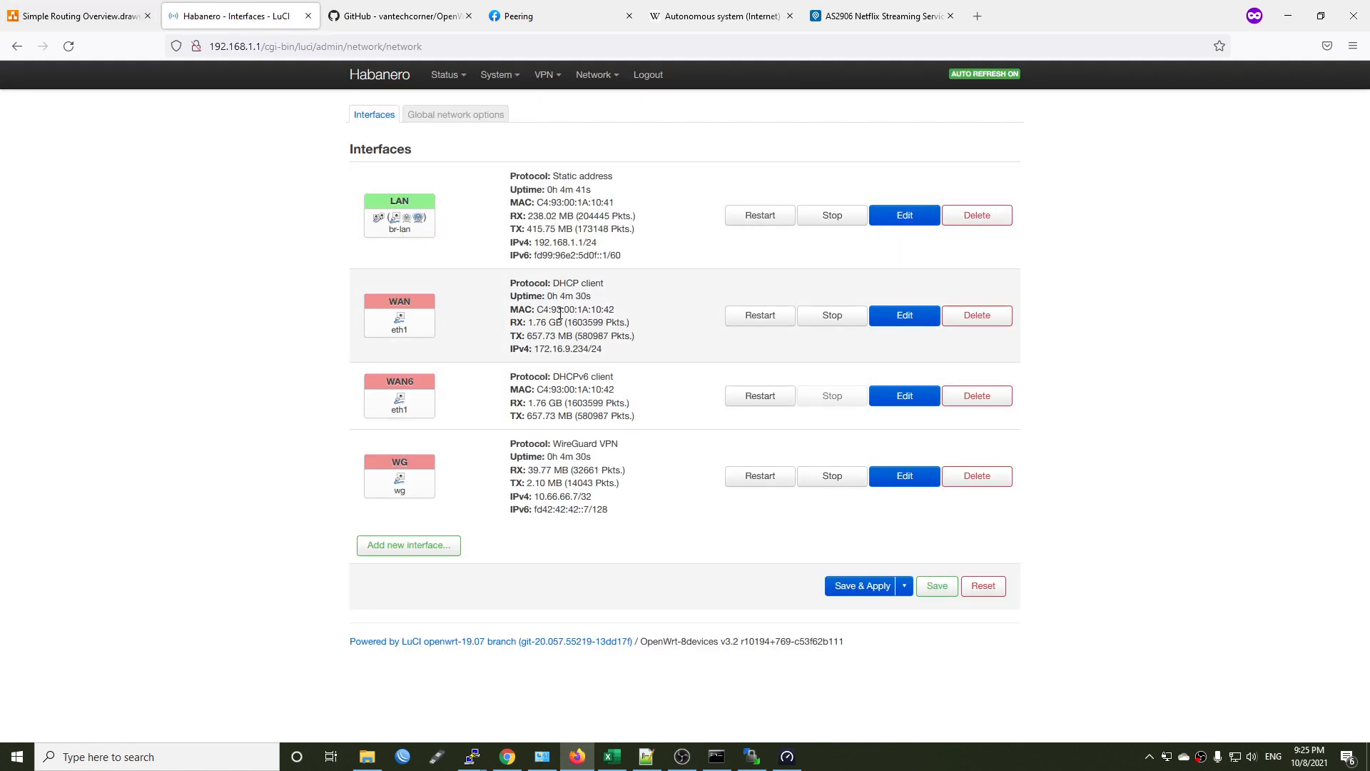
pyautogui.click(901, 478)
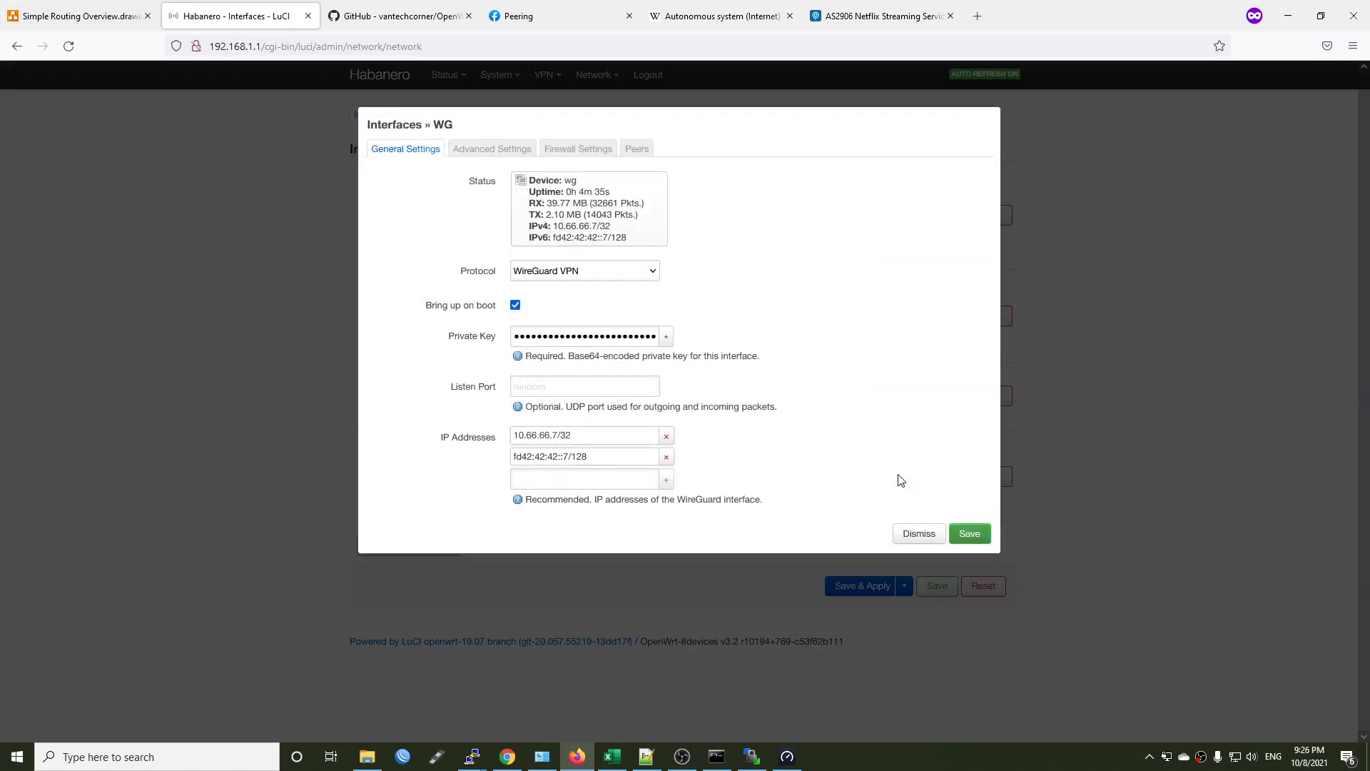
pyautogui.click(630, 145)
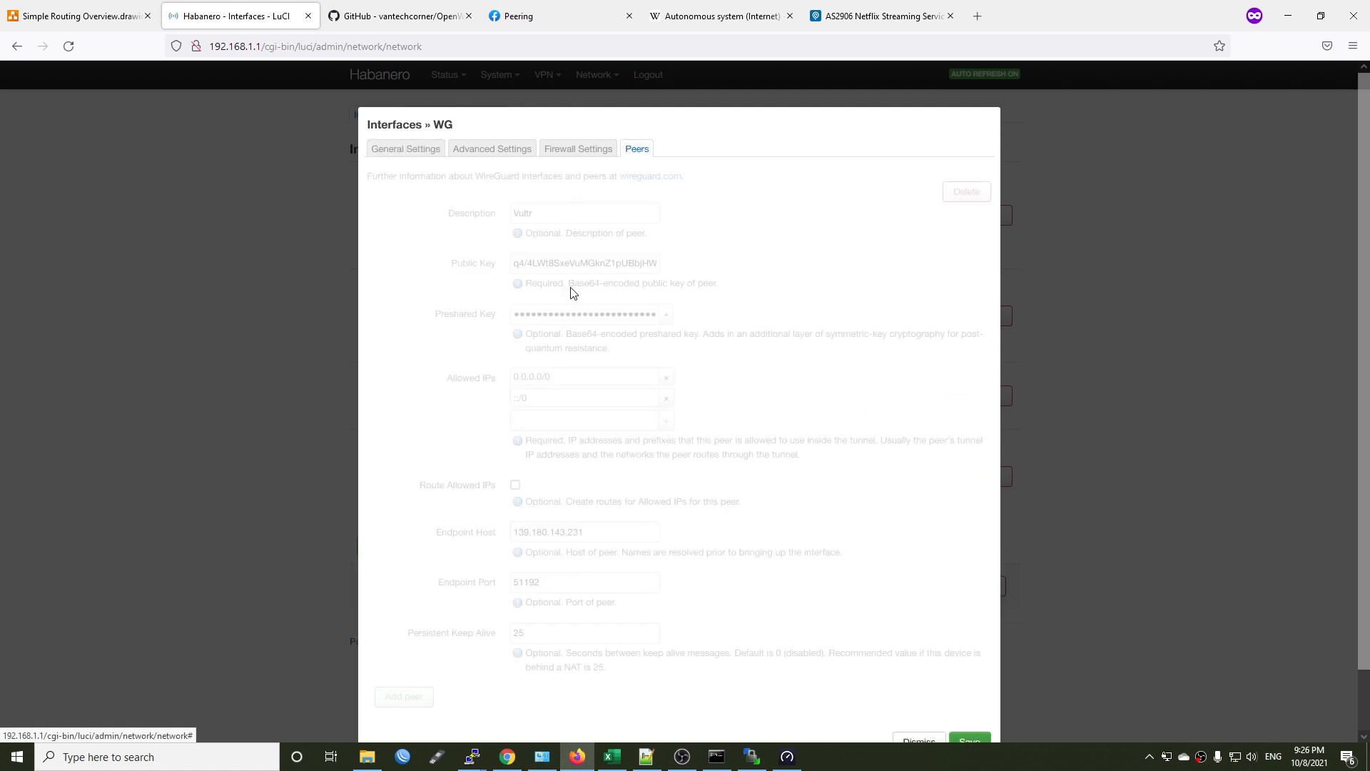
pyautogui.click(516, 485)
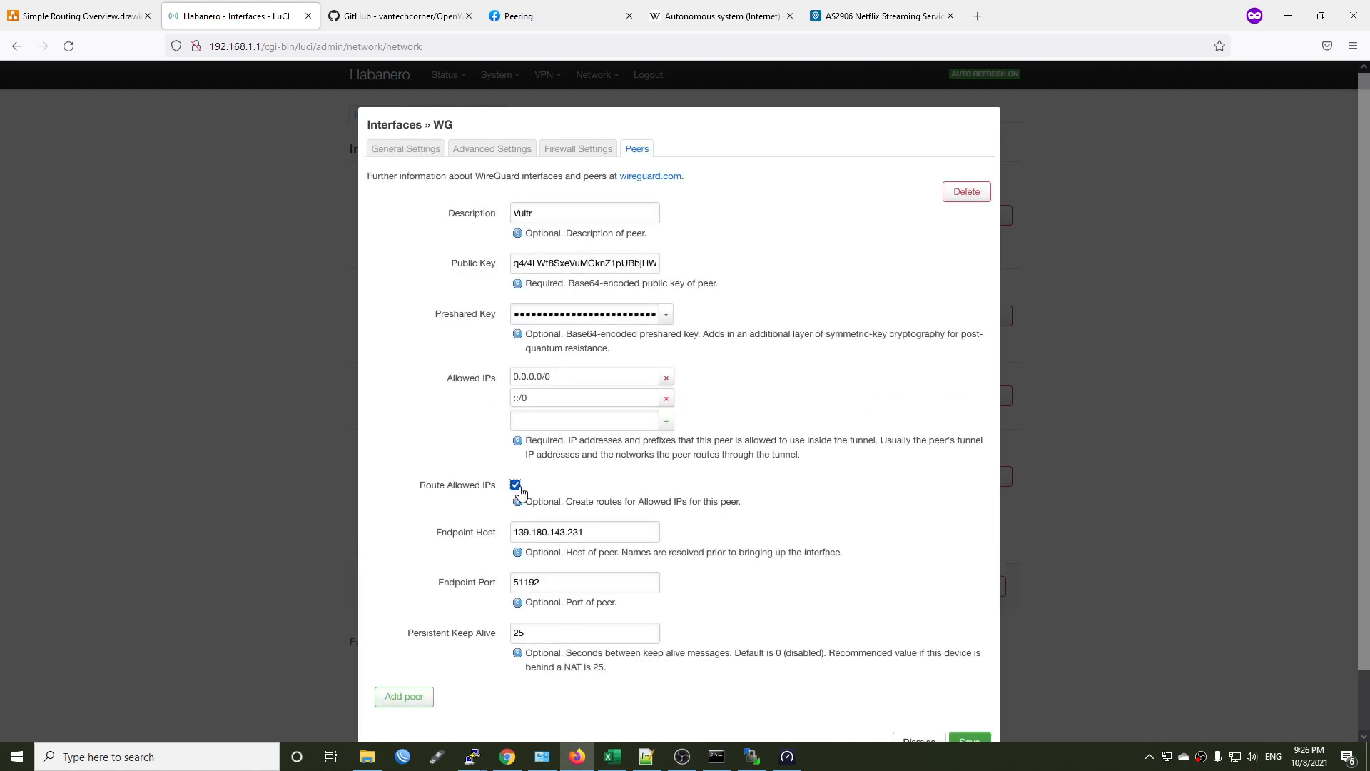
pyautogui.scroll(-1, 764, 609)
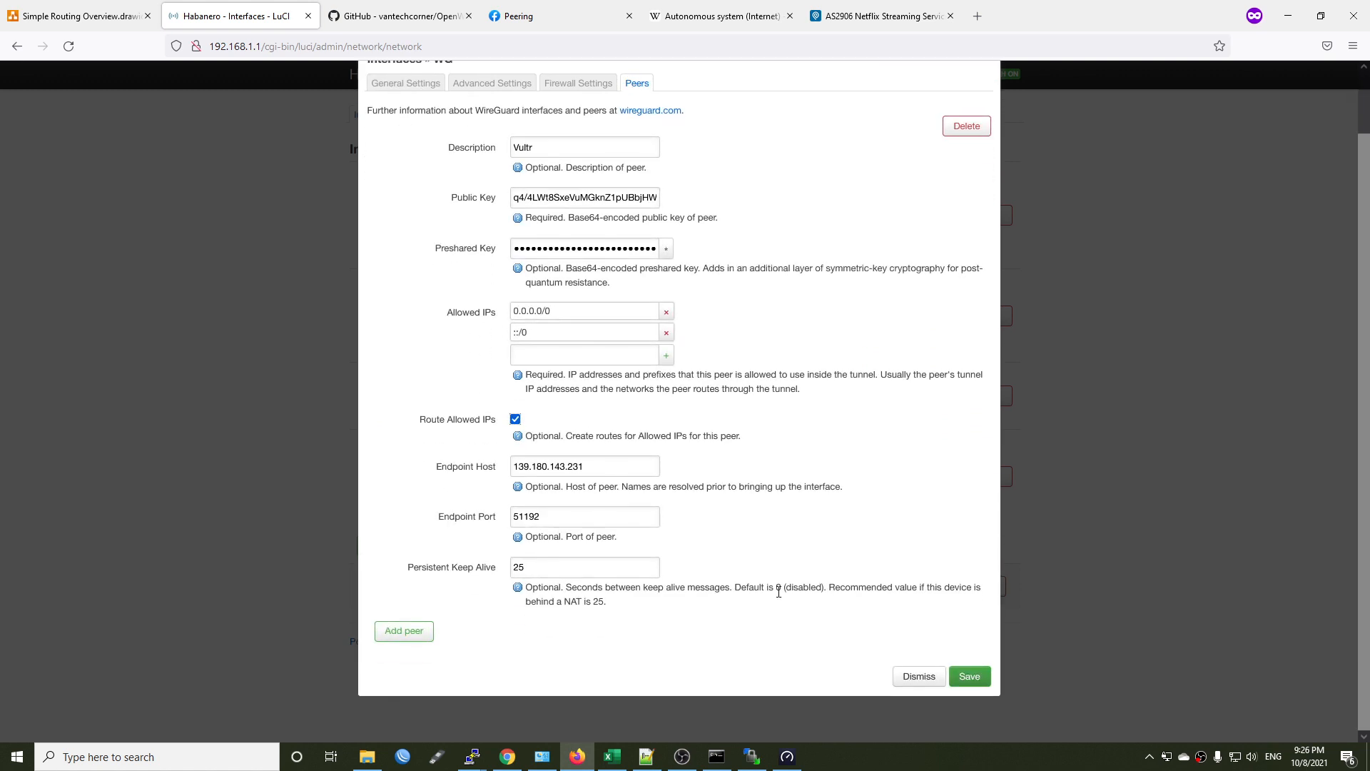
pyautogui.click(980, 681)
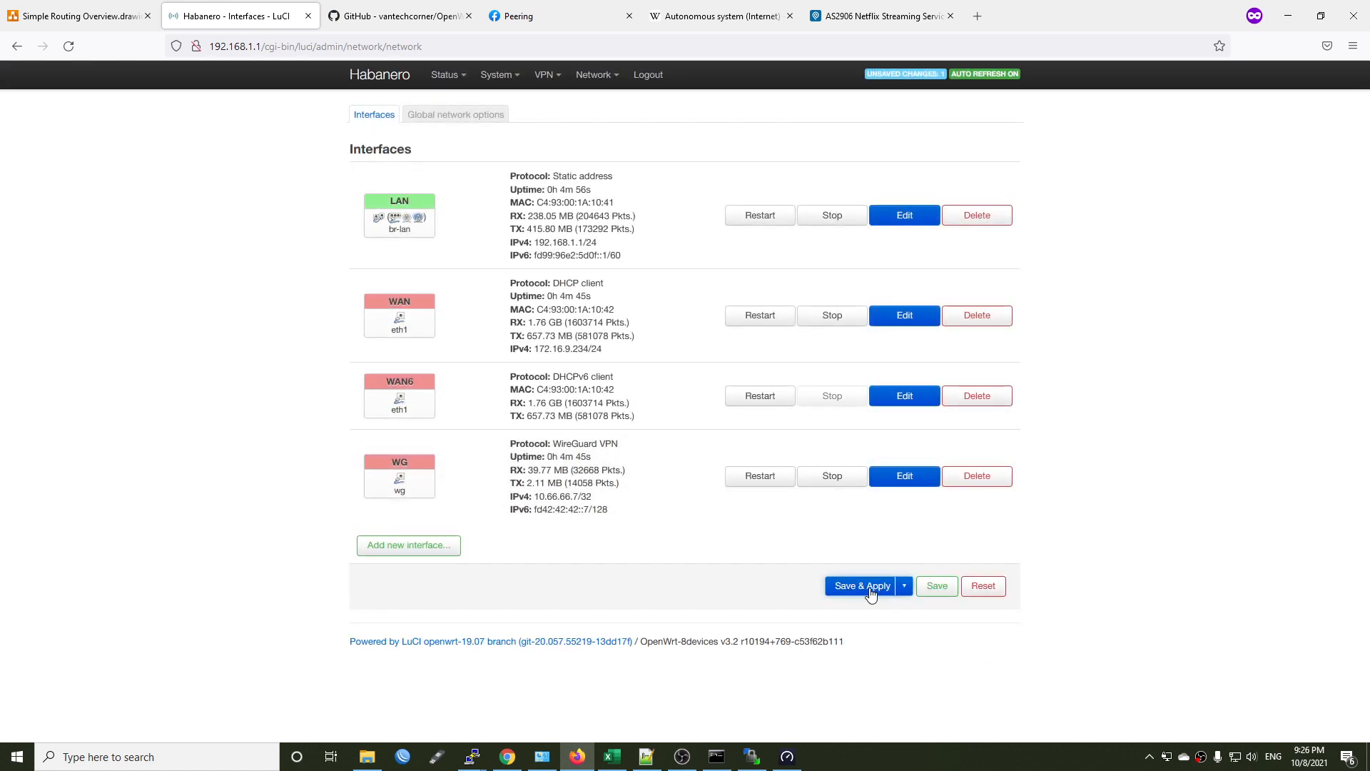
pyautogui.click(871, 590)
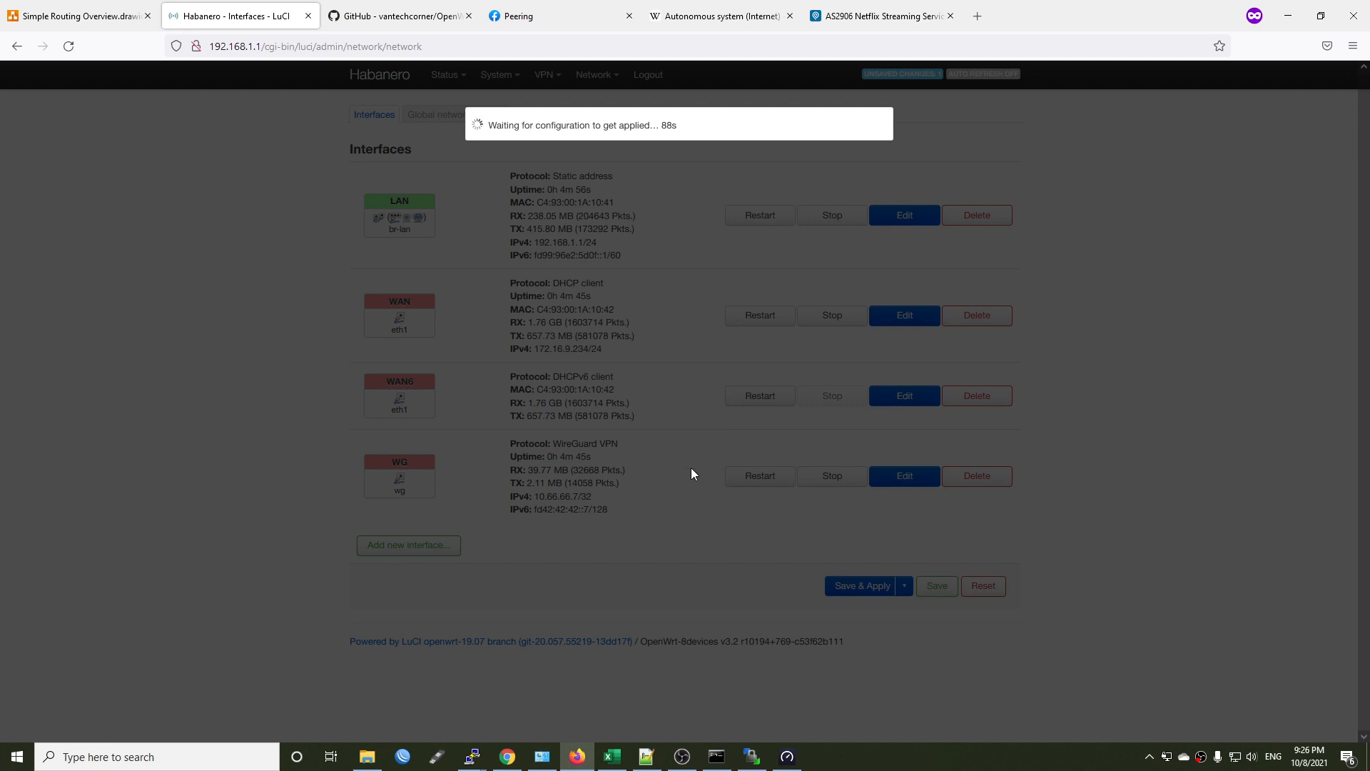
# Switch to WinSCP and upload the local vpn-policy-routing.user file to the router's /etc folder.
pyautogui.click(757, 757)
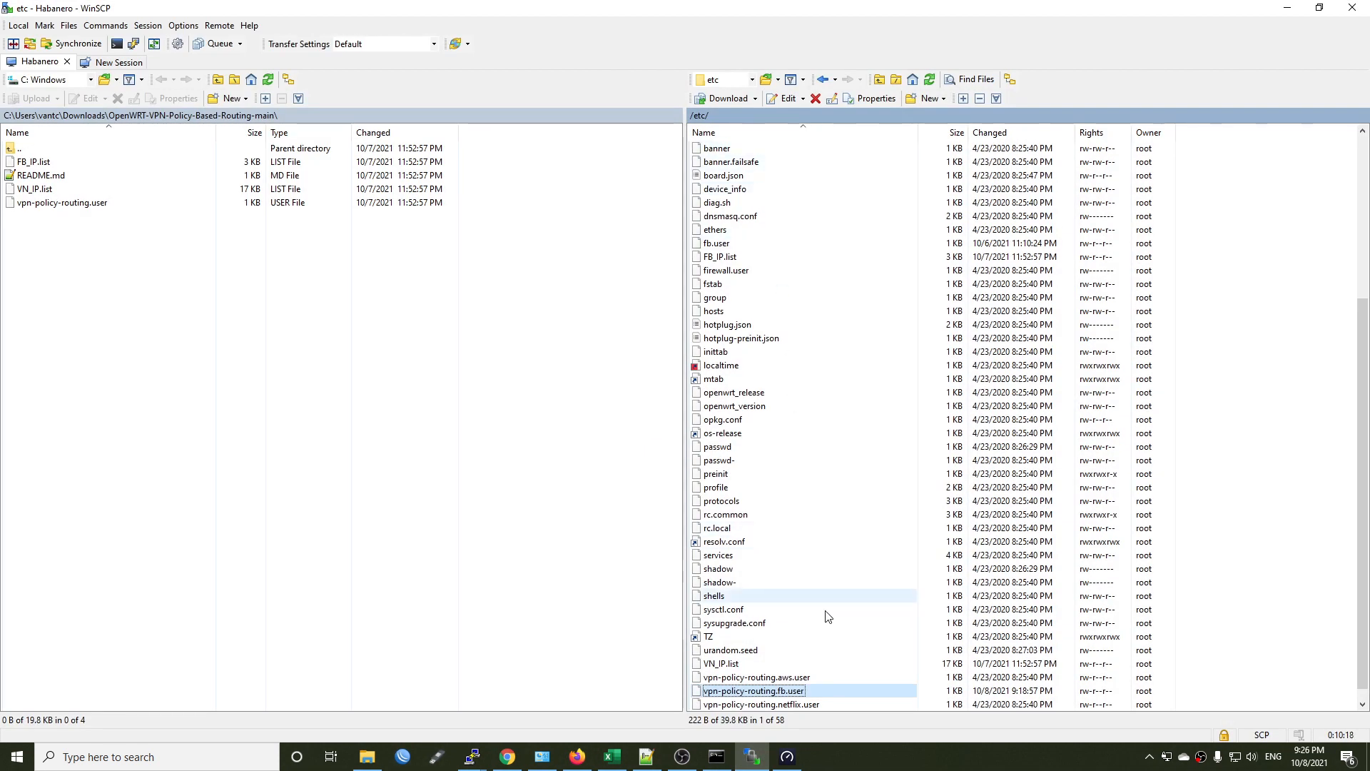
pyautogui.scroll(-1, 828, 616)
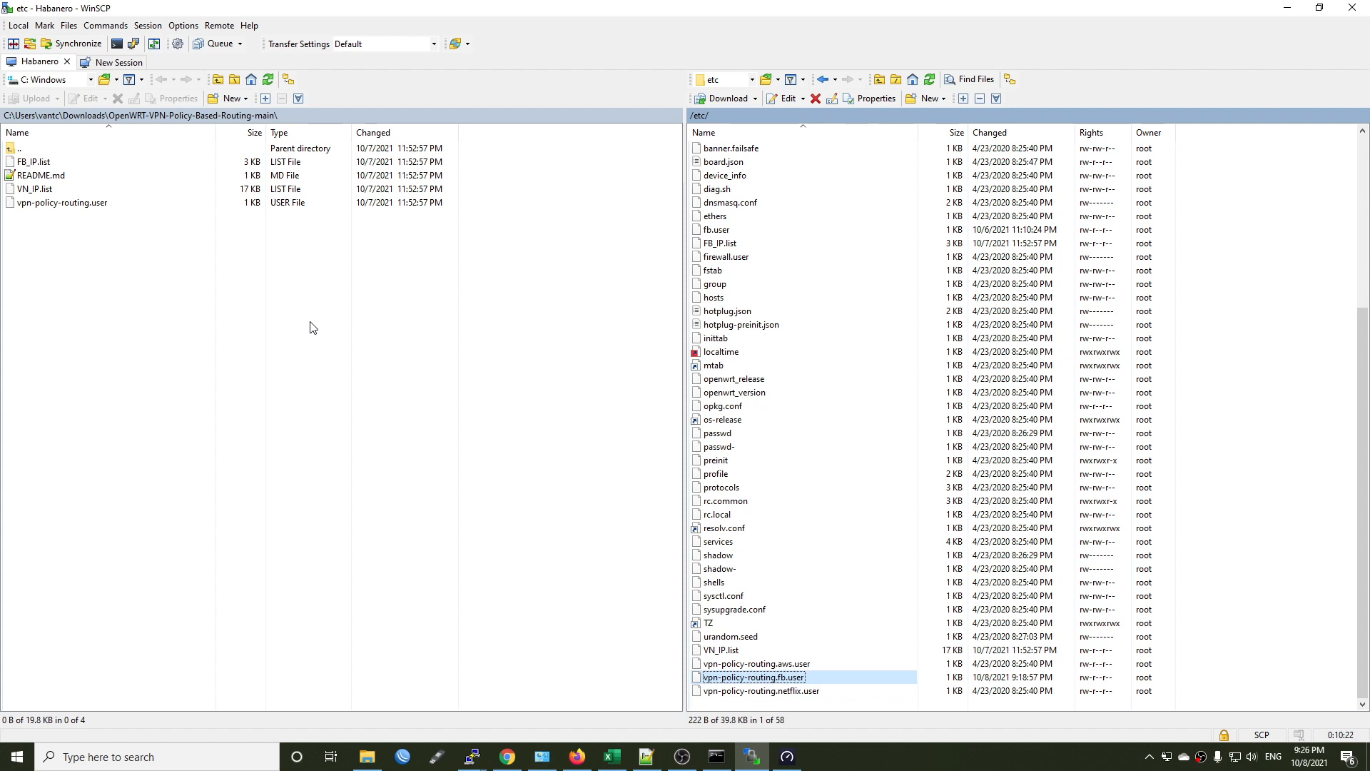
pyautogui.click(72, 204)
pyautogui.rightClick(71, 205)
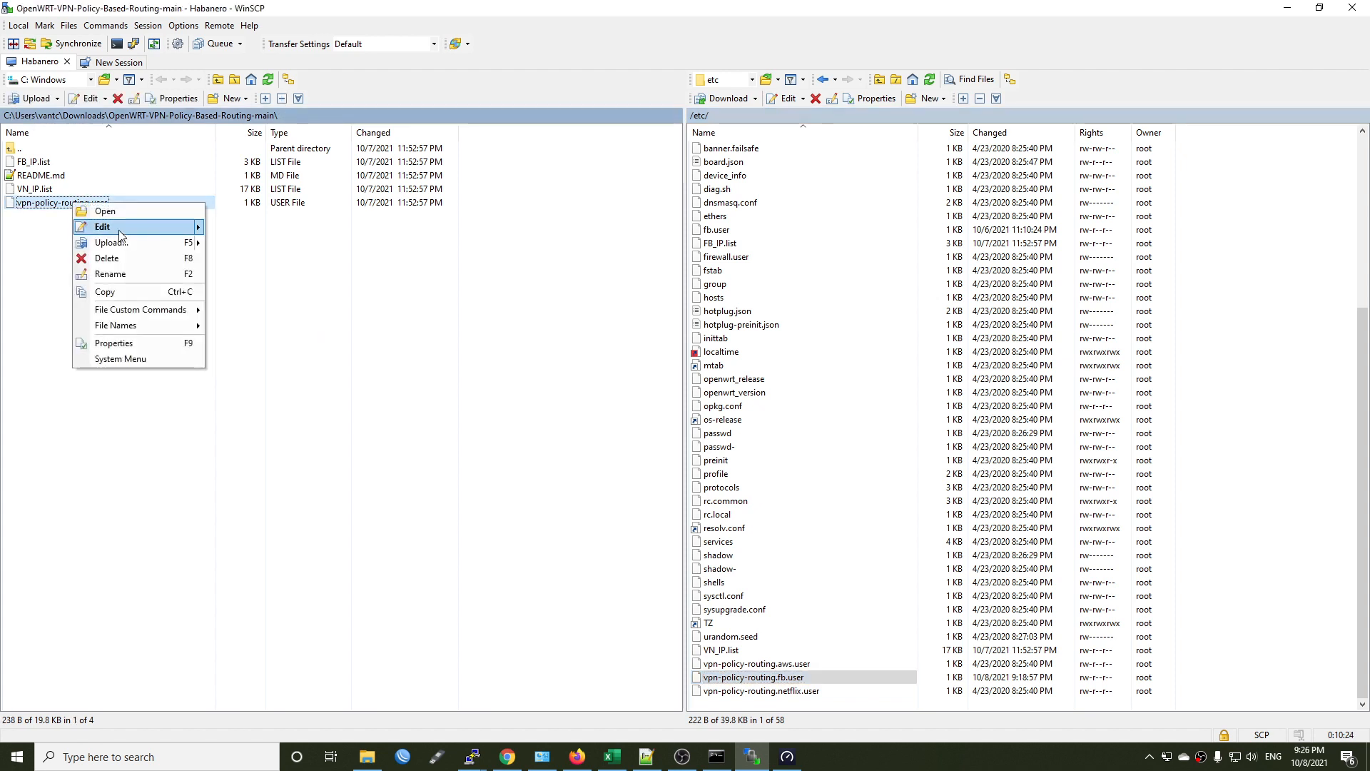
pyautogui.click(117, 247)
pyautogui.click(711, 417)
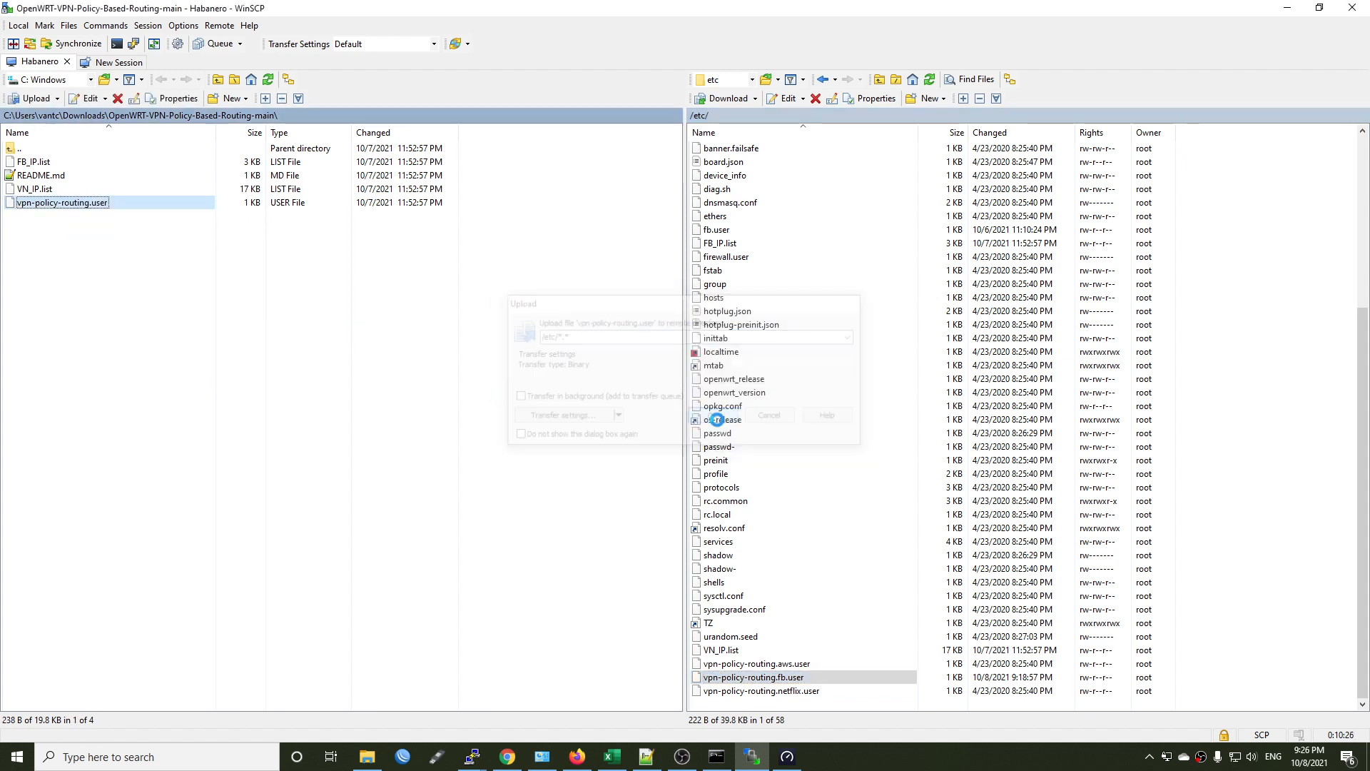
# Rename the uploaded vpn-policy-routing.user file in /etc to vpn-policy-routing.vn.user.
pyautogui.scroll(-1, 771, 619)
pyautogui.click(804, 692)
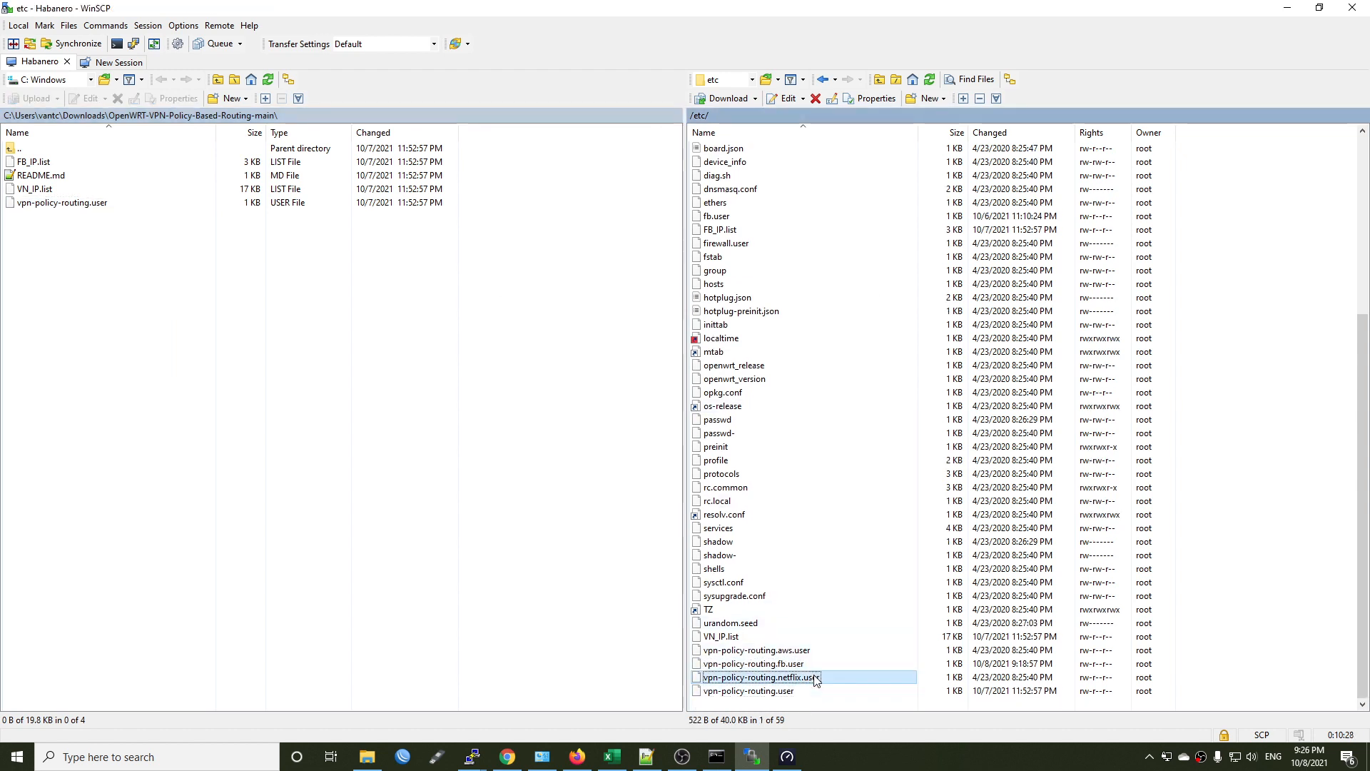
pyautogui.rightClick(782, 698)
pyautogui.click(833, 611)
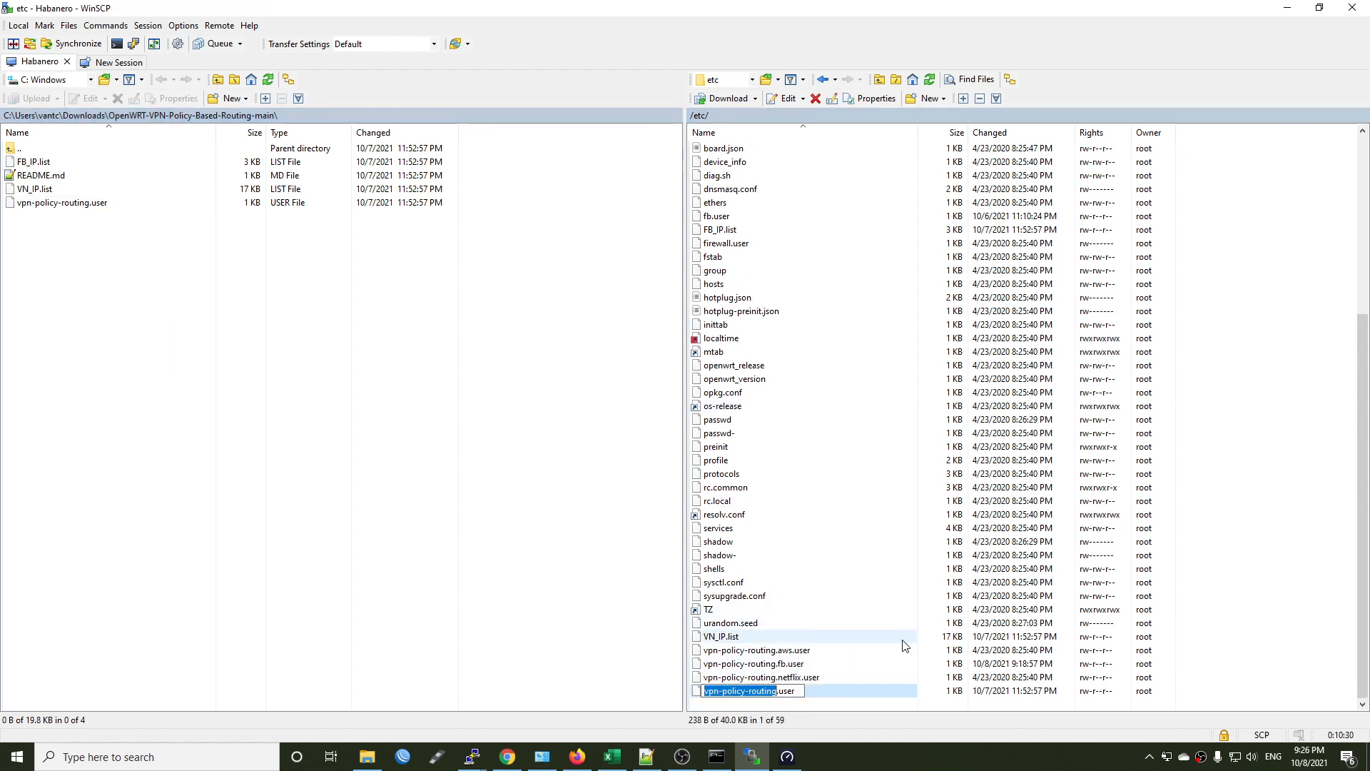
pyautogui.press('Right')
pyautogui.press('Right')
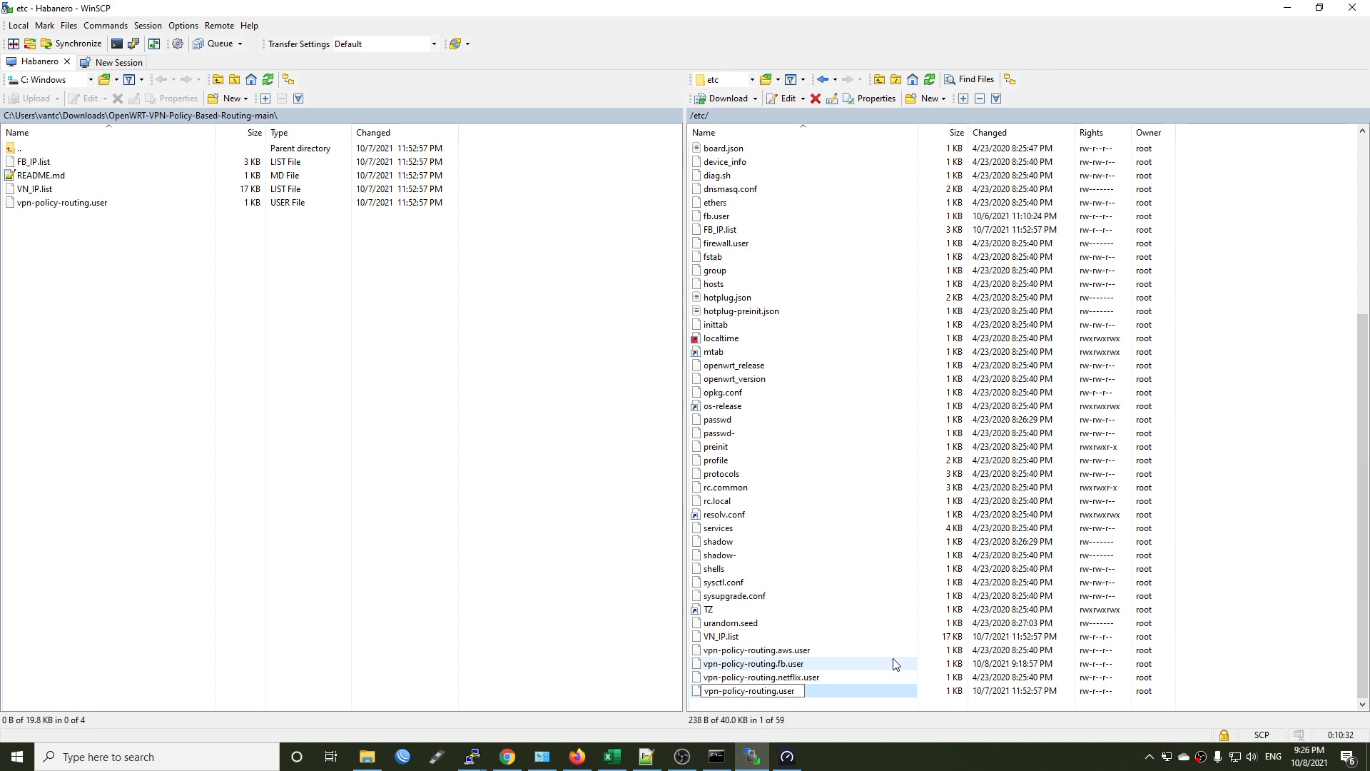
pyautogui.write('vn.')
pyautogui.press('Return')
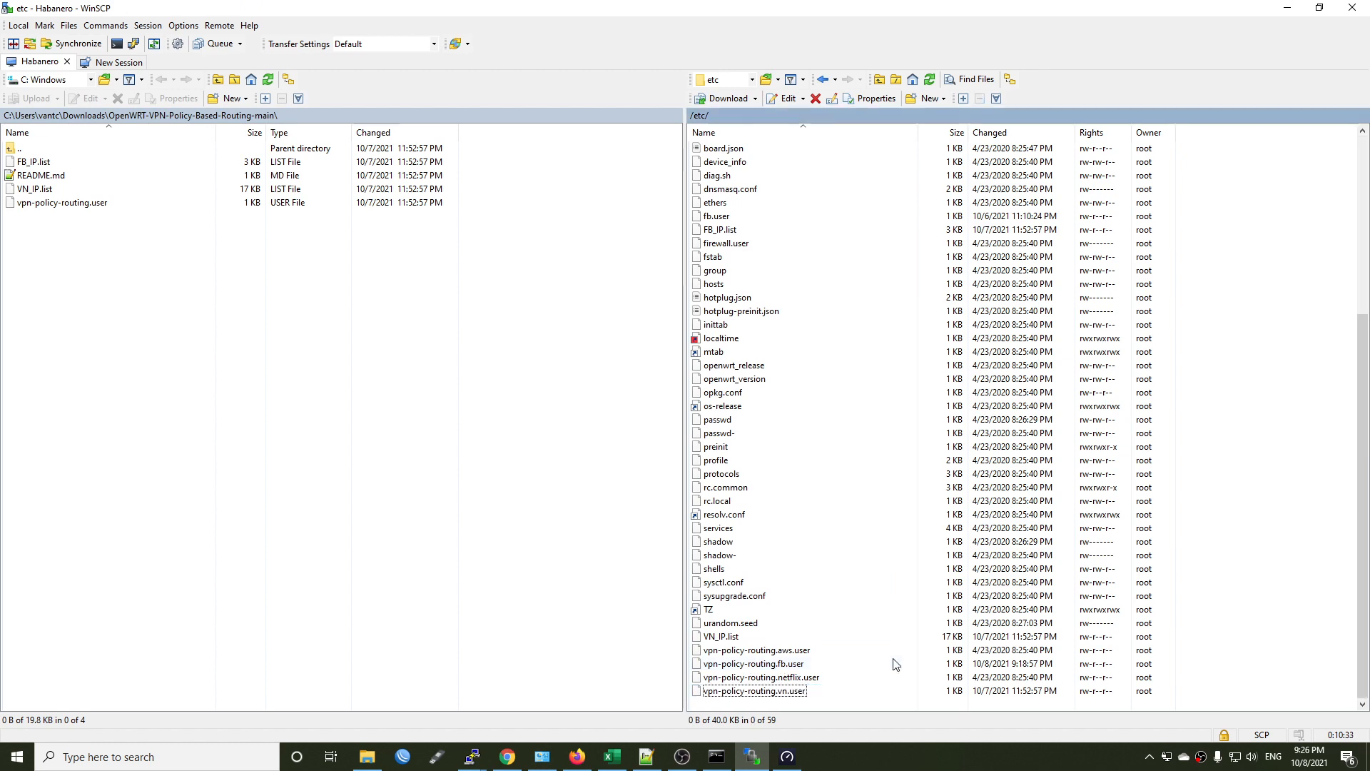
# Edit vpn-policy-routing.vn.user, setting TARGET_IPSET to 'wan' and pointing TARGET_FNAME to the VN_IP.list file in /etc, and save it.
pyautogui.rightClick(792, 692)
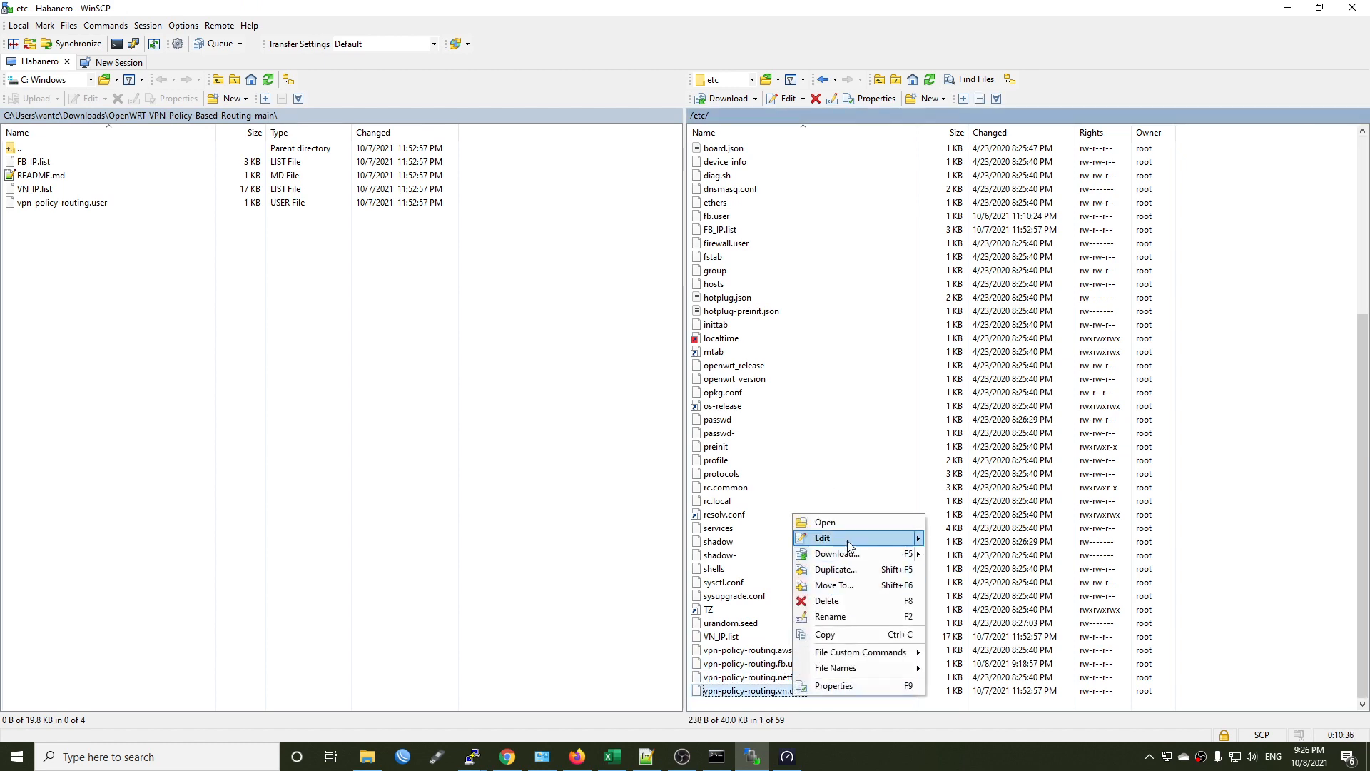
pyautogui.click(846, 541)
pyautogui.doubleClick(120, 317)
pyautogui.write('wan')
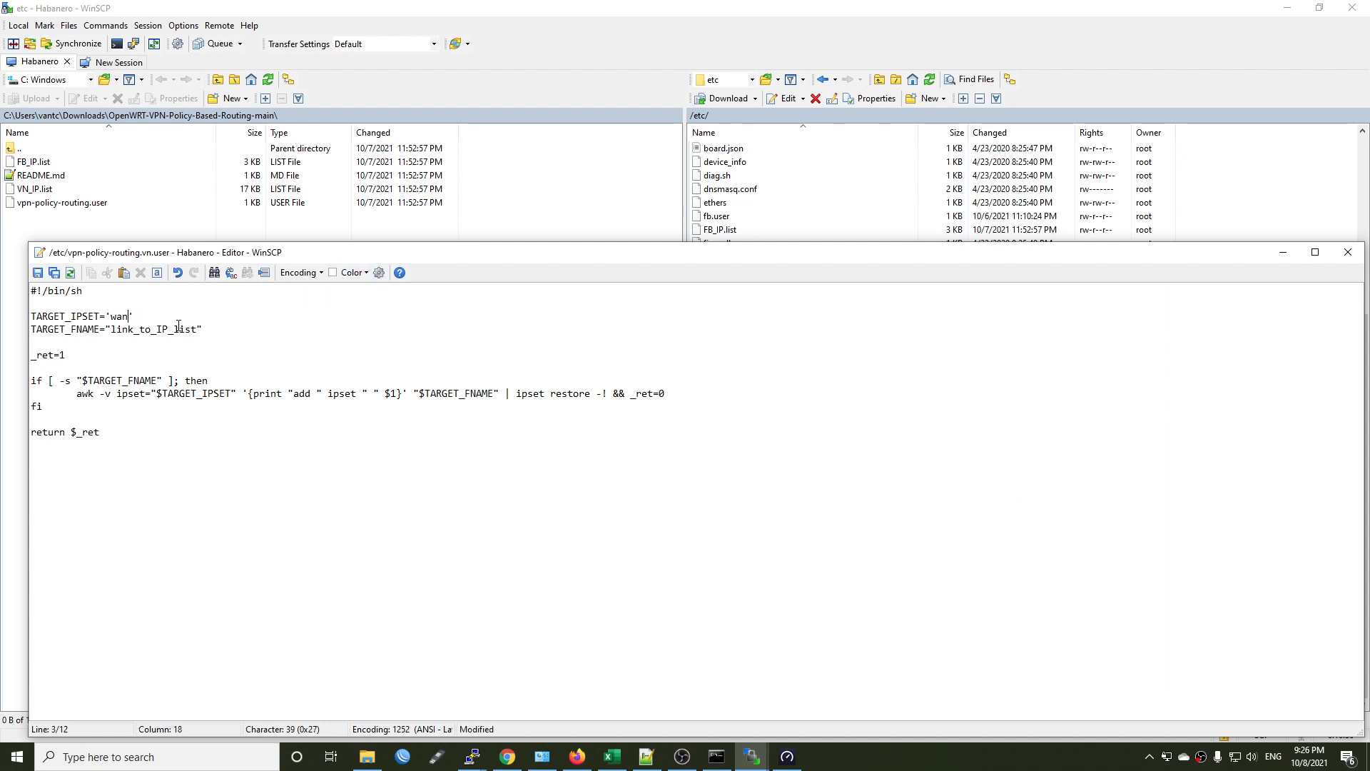
pyautogui.moveTo(114, 329); pyautogui.dragTo(197, 329)
pyautogui.write('/etcv')
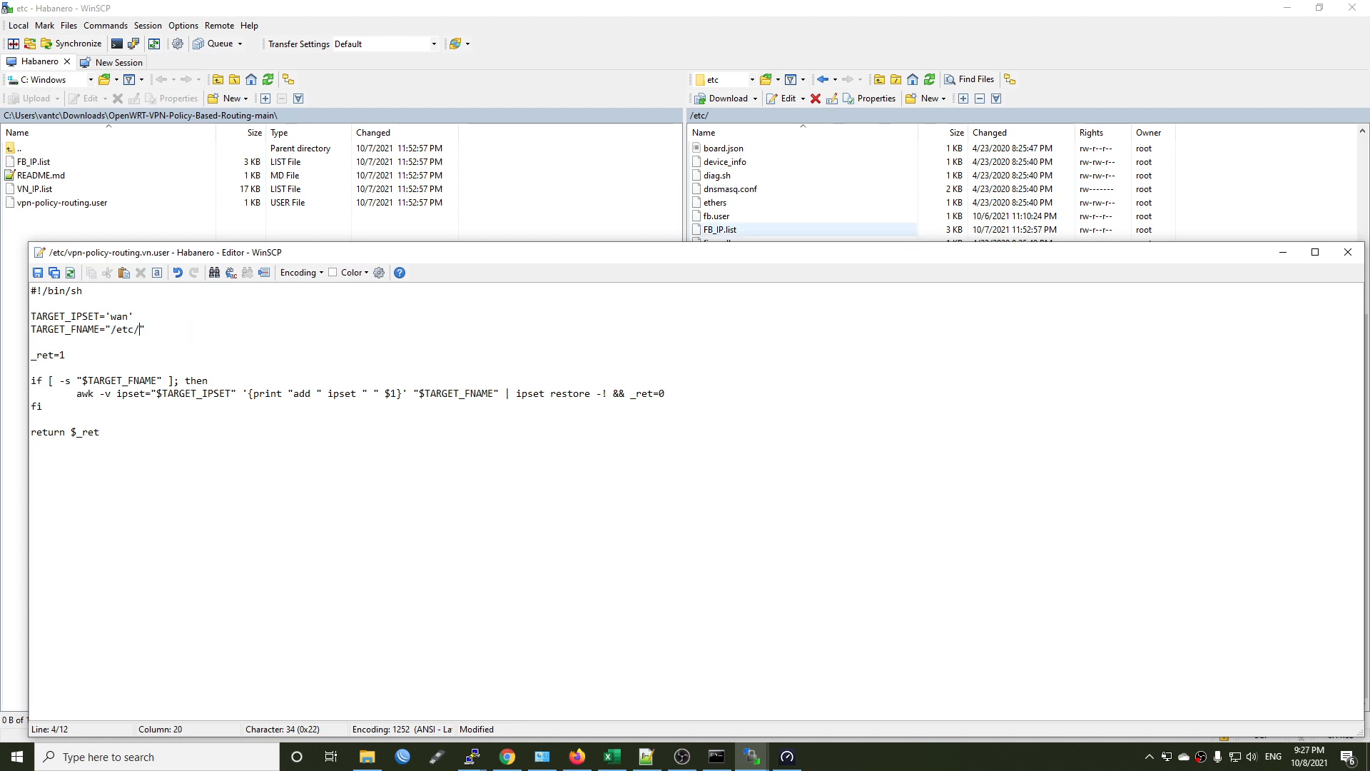
pyautogui.write('VN_IP.list')
pyautogui.hotkey('ctrl', 's')
pyautogui.click(1348, 252)
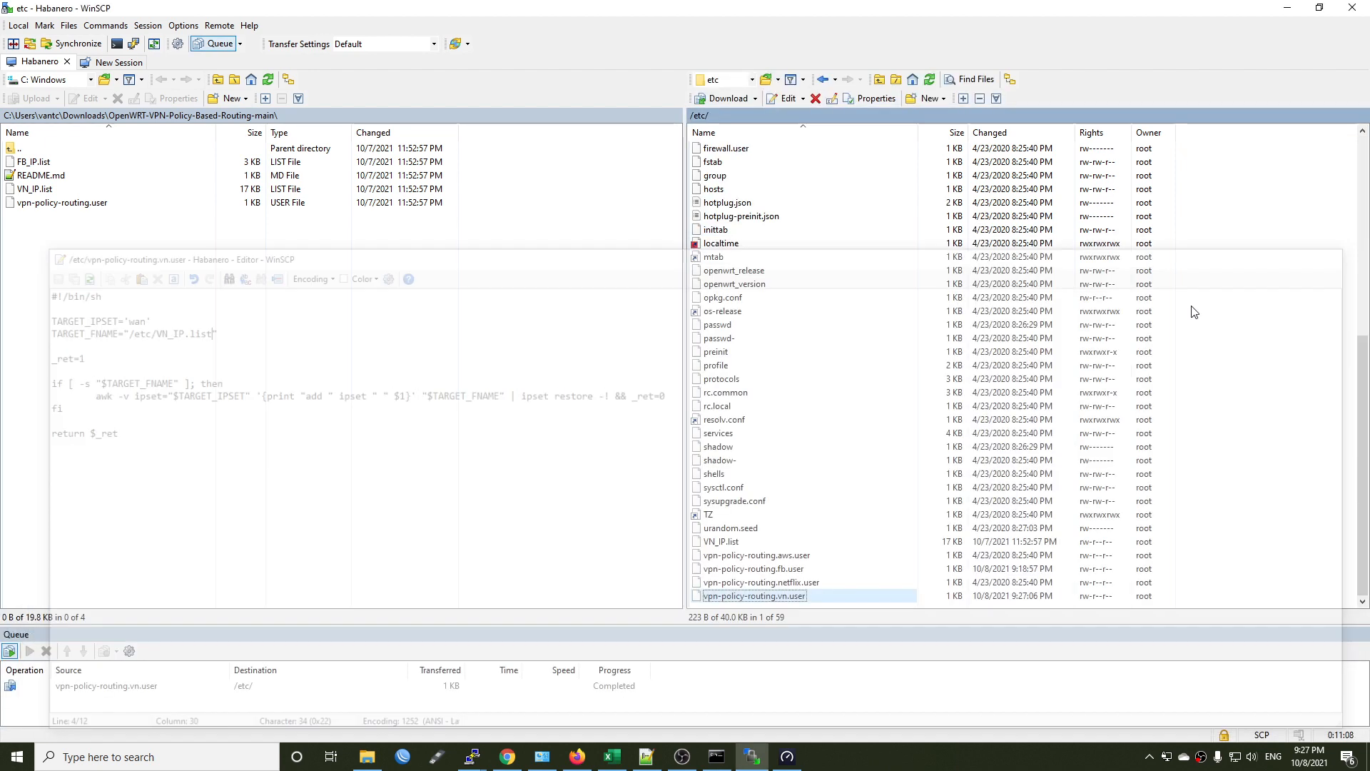
# Return to the router's web interface and disable the /etc/vpn-policy-routing.fb.user custom include on the VPN and WAN Policy-Based Routing page.
pyautogui.click(1283, 7)
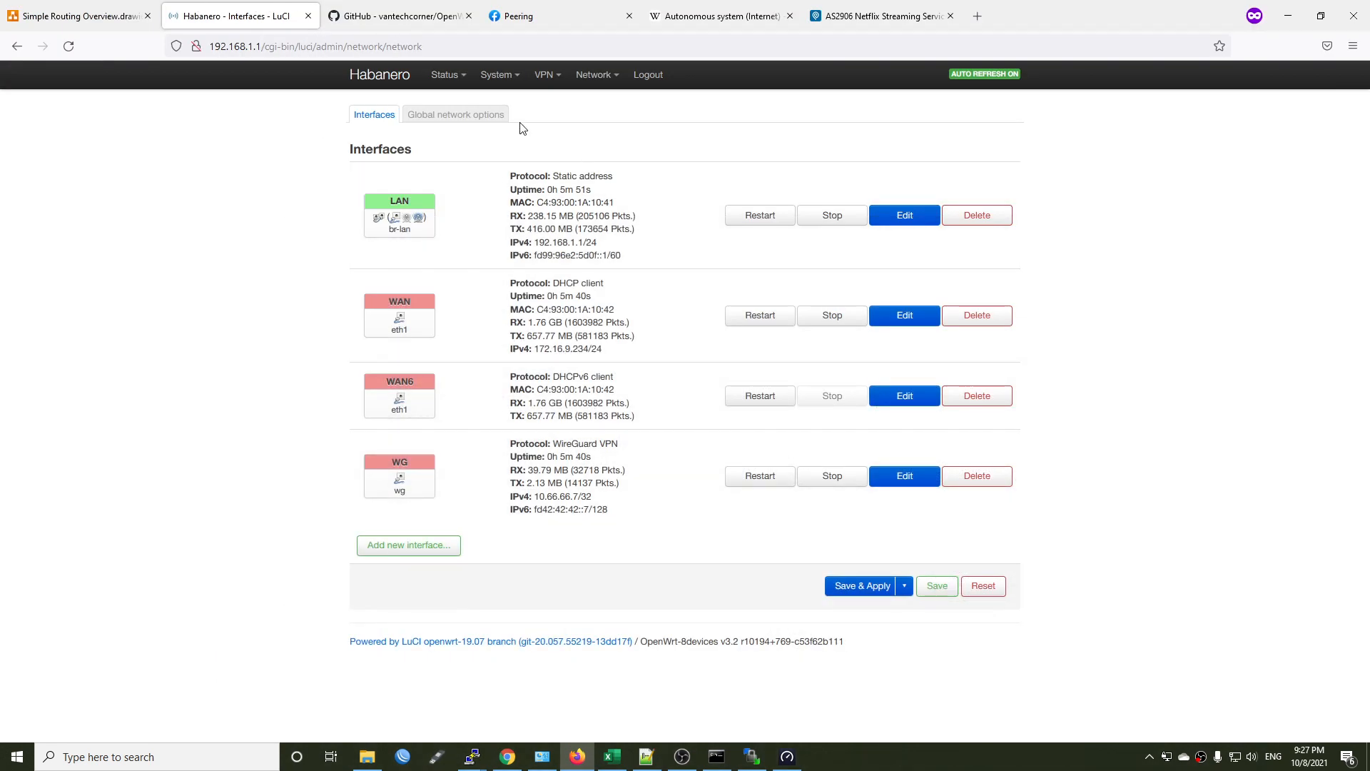
pyautogui.moveTo(546, 77)
pyautogui.click(555, 103)
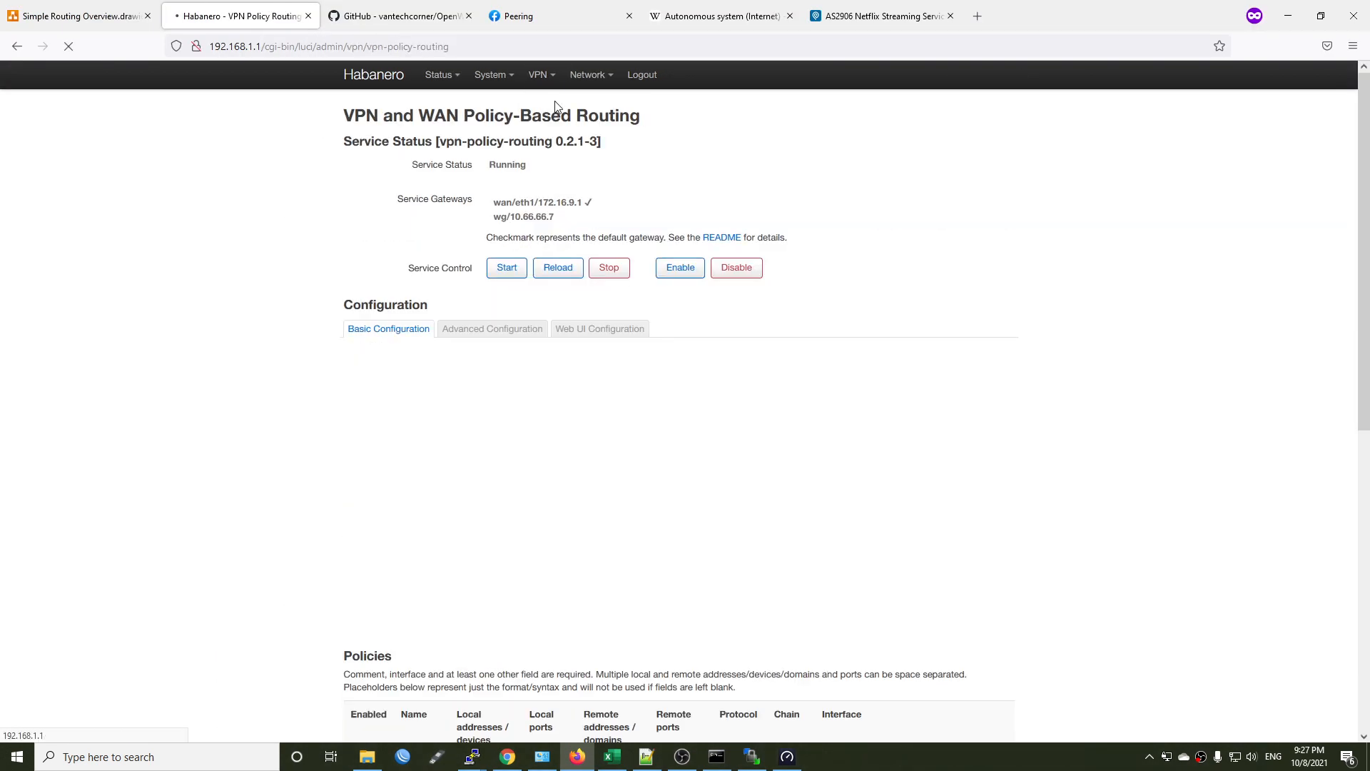
pyautogui.scroll(-5, 714, 428)
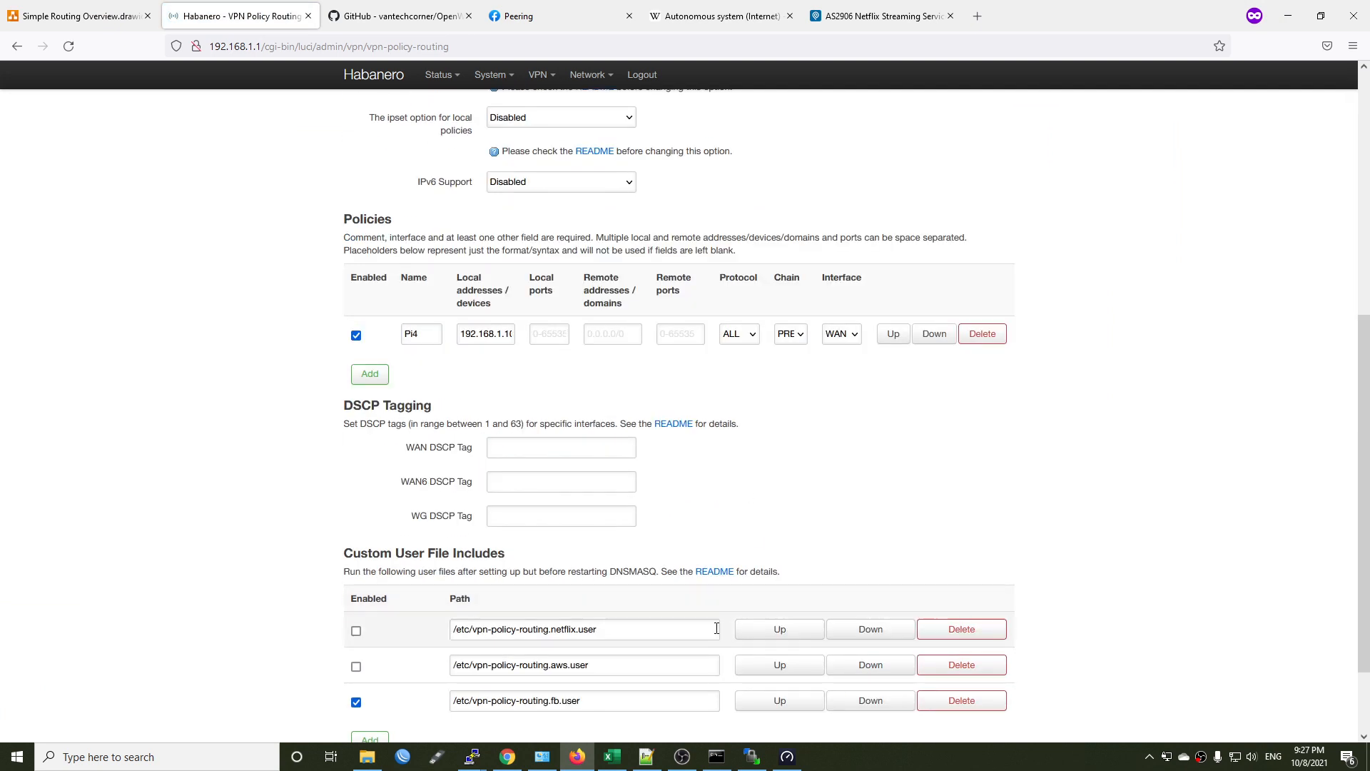
pyautogui.scroll(-2, 717, 628)
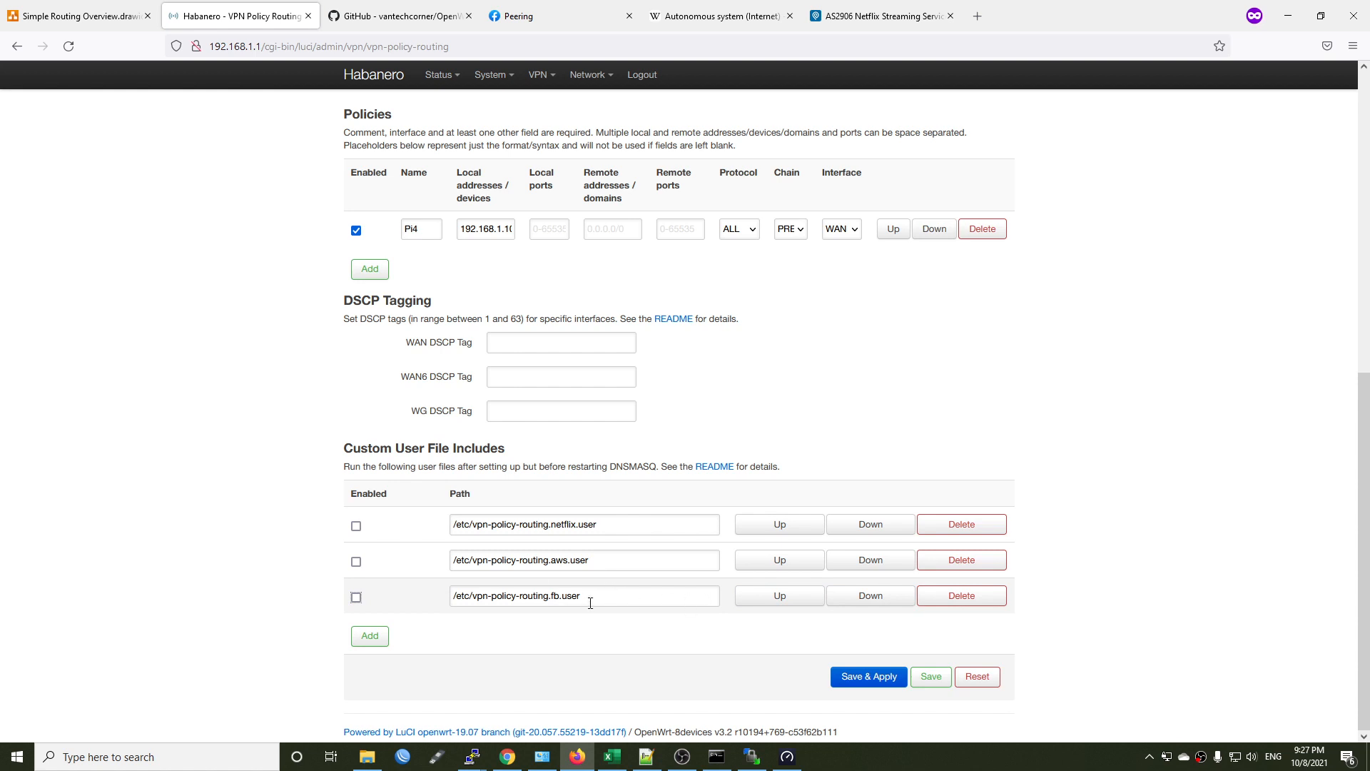
# Add an enabled custom user file include with the path /etc/vpn-policy-routing.vn.user, then save and apply the configuration.
pyautogui.moveTo(590, 603); pyautogui.dragTo(392, 597)
pyautogui.hotkey('ctrl', 'c')
pyautogui.click(370, 637)
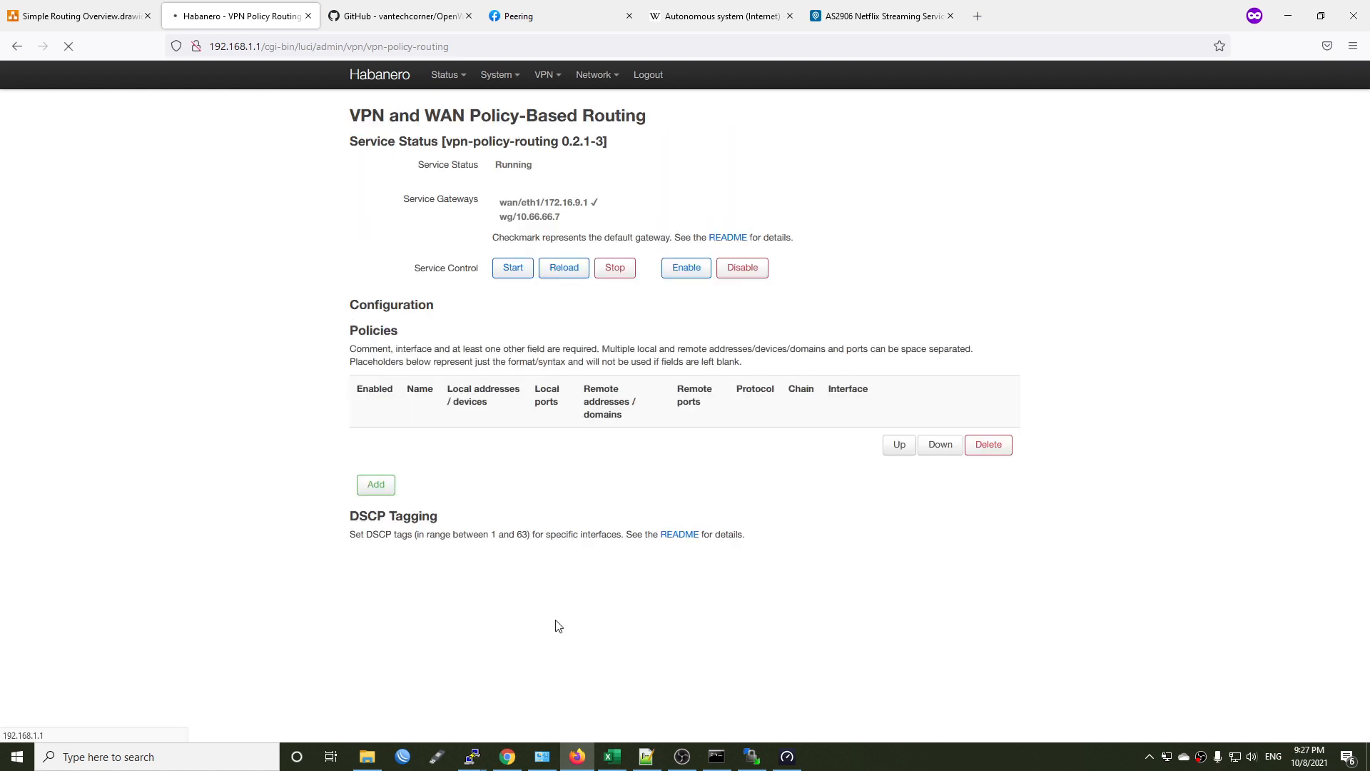
pyautogui.scroll(-10, 543, 592)
pyautogui.click(591, 604)
pyautogui.hotkey('ctrl', 'v')
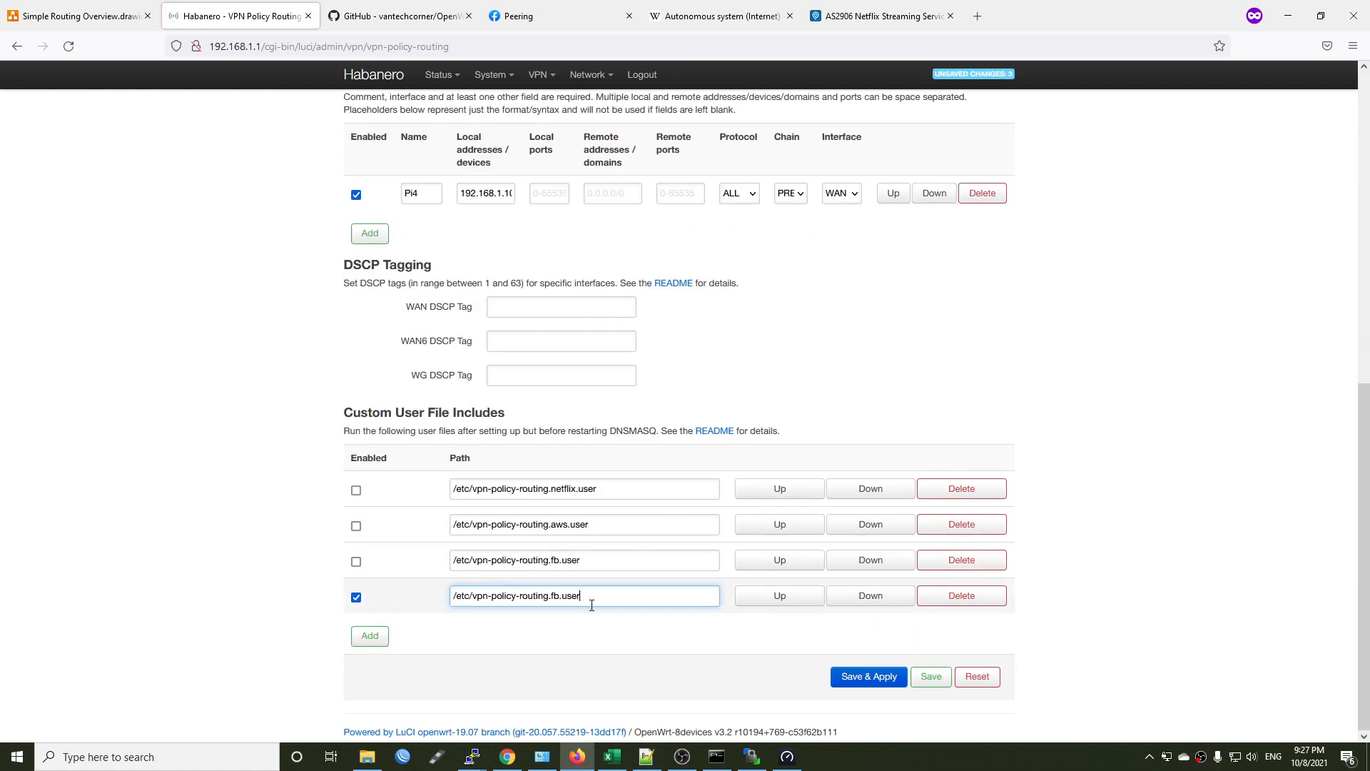
pyautogui.click(561, 597)
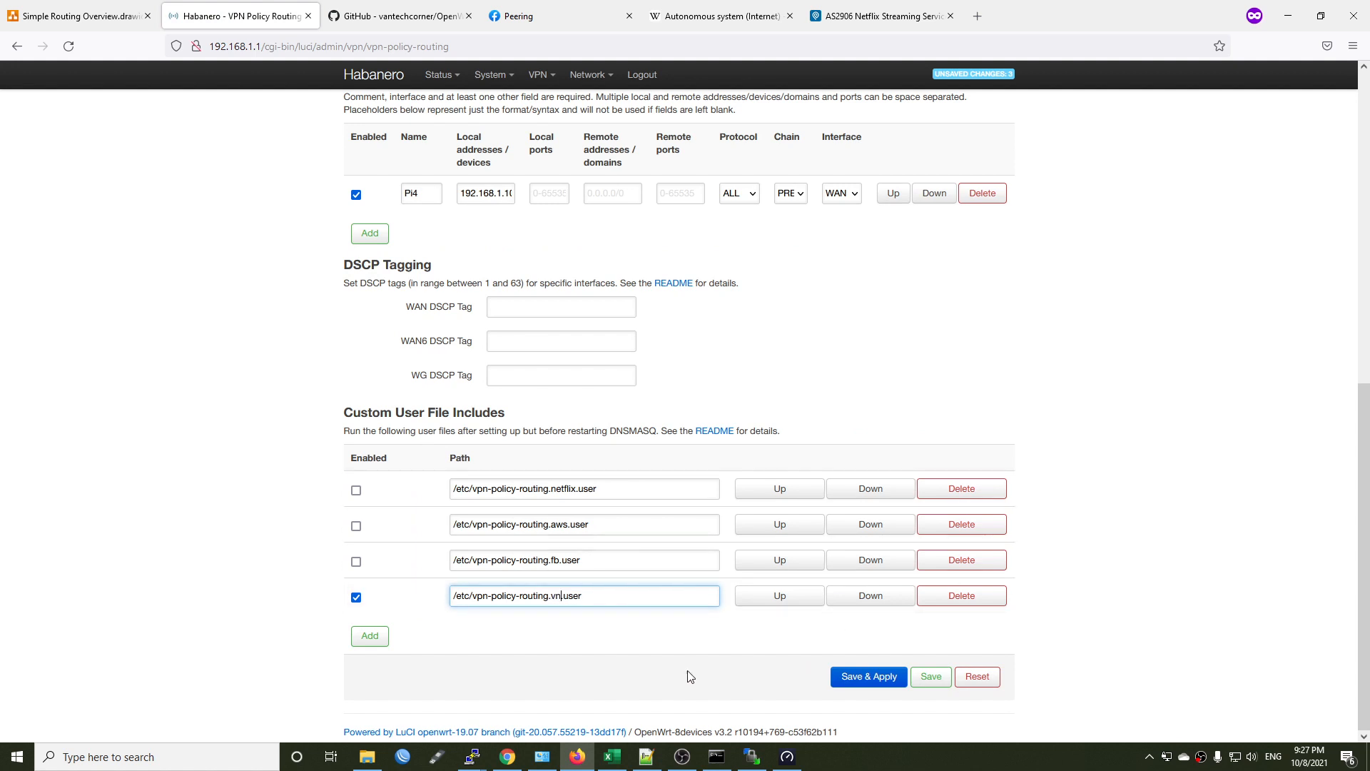
pyautogui.click(758, 656)
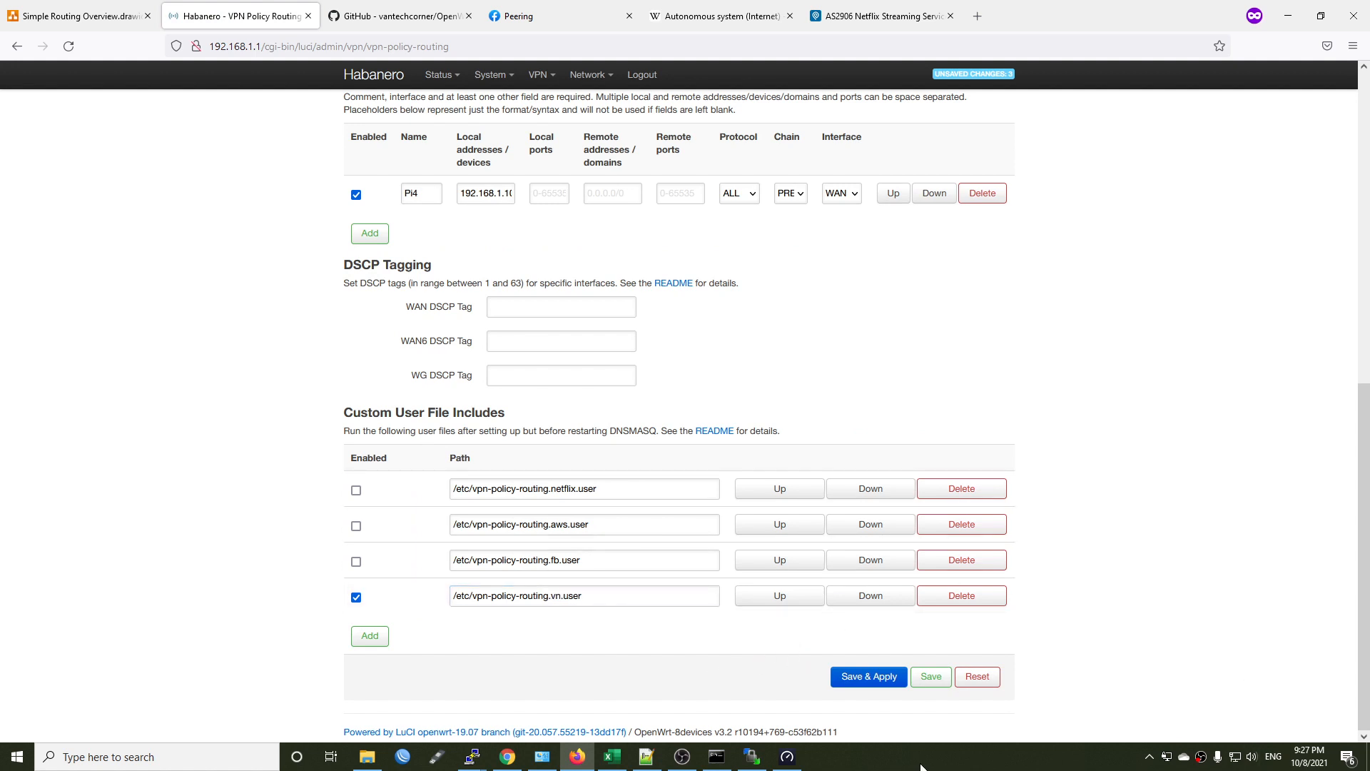
pyautogui.click(875, 678)
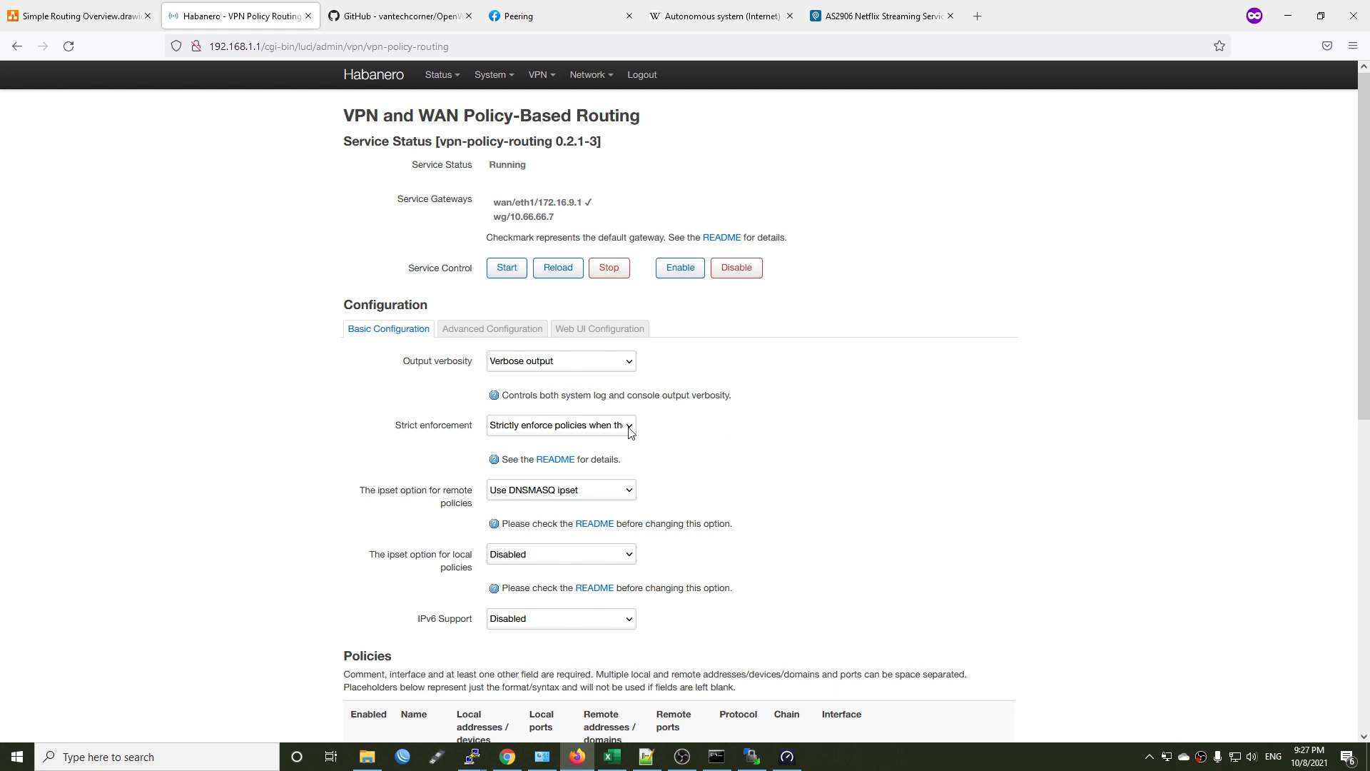
# Review the applied policy routing settings, and check the public IP address on WhatIsMyIP.com in a new browser tab.
pyautogui.click(474, 758)
pyautogui.click(526, 712)
pyautogui.scroll(-8, 883, 499)
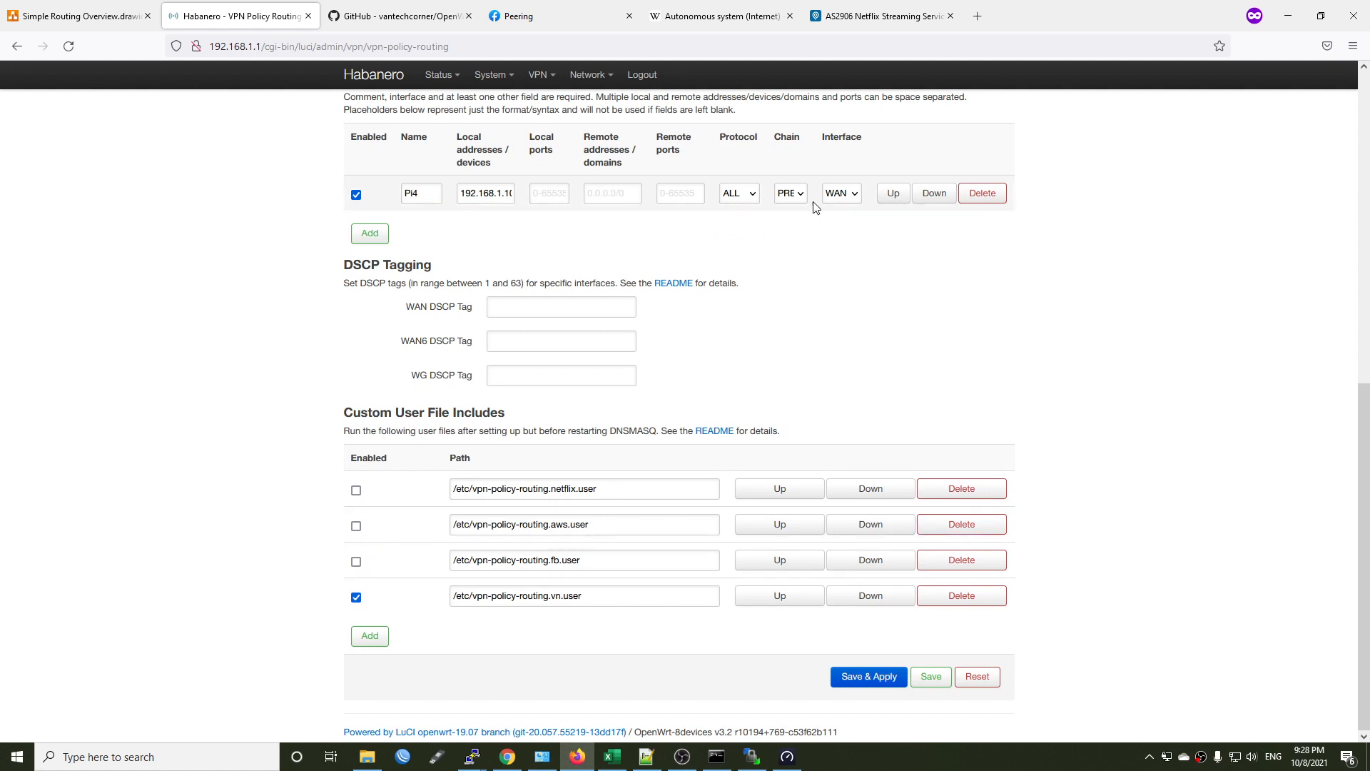
pyautogui.click(978, 16)
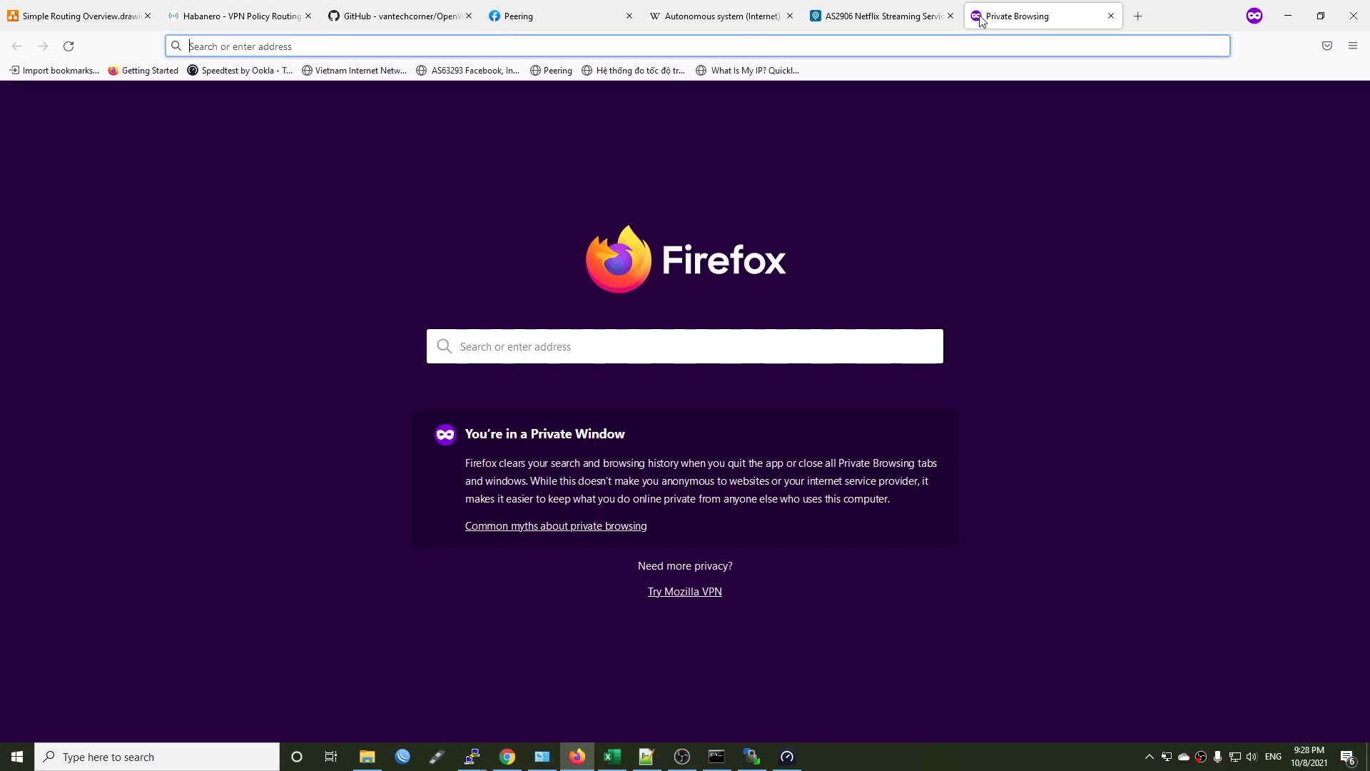
pyautogui.click(774, 71)
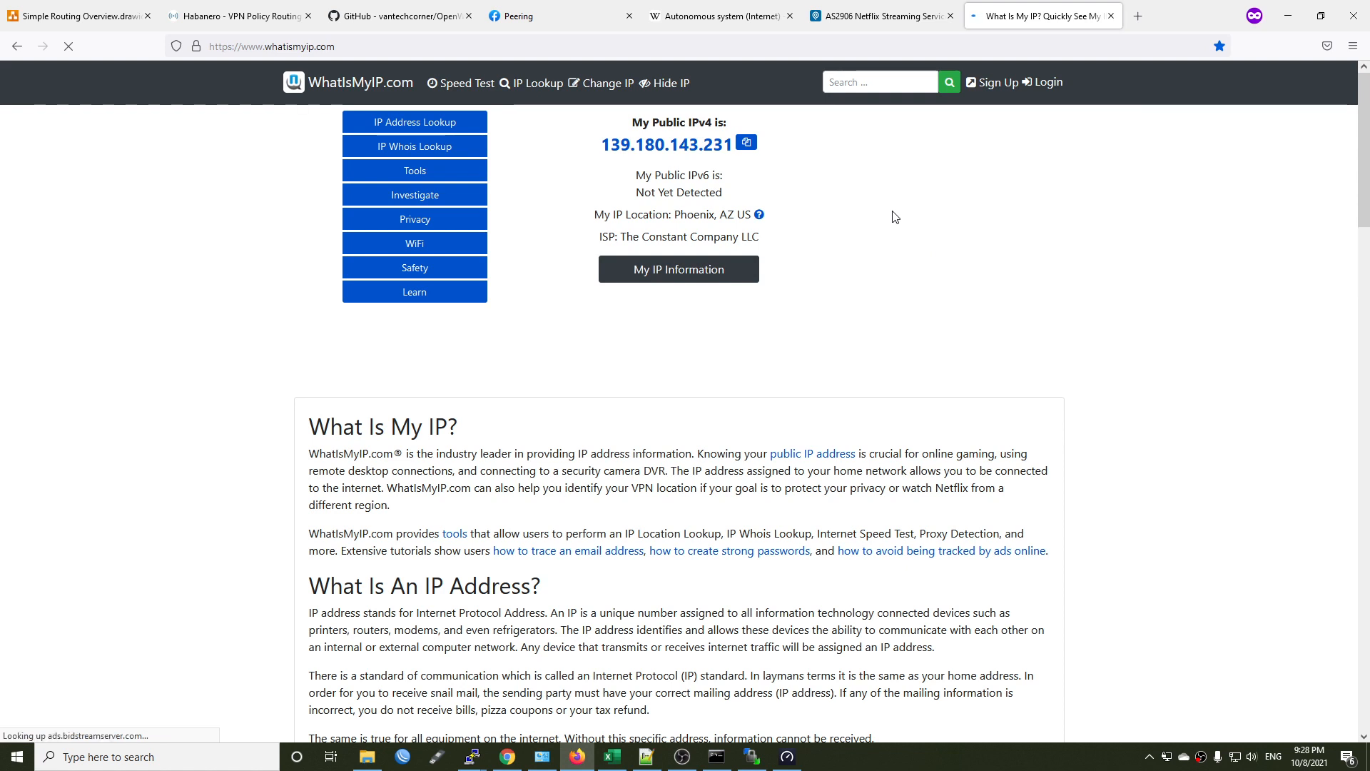
# Load speedtest.net in a new tab and examine the provider and IP address it detects.
pyautogui.hotkey('ctrl', 't')
pyautogui.write('spe')
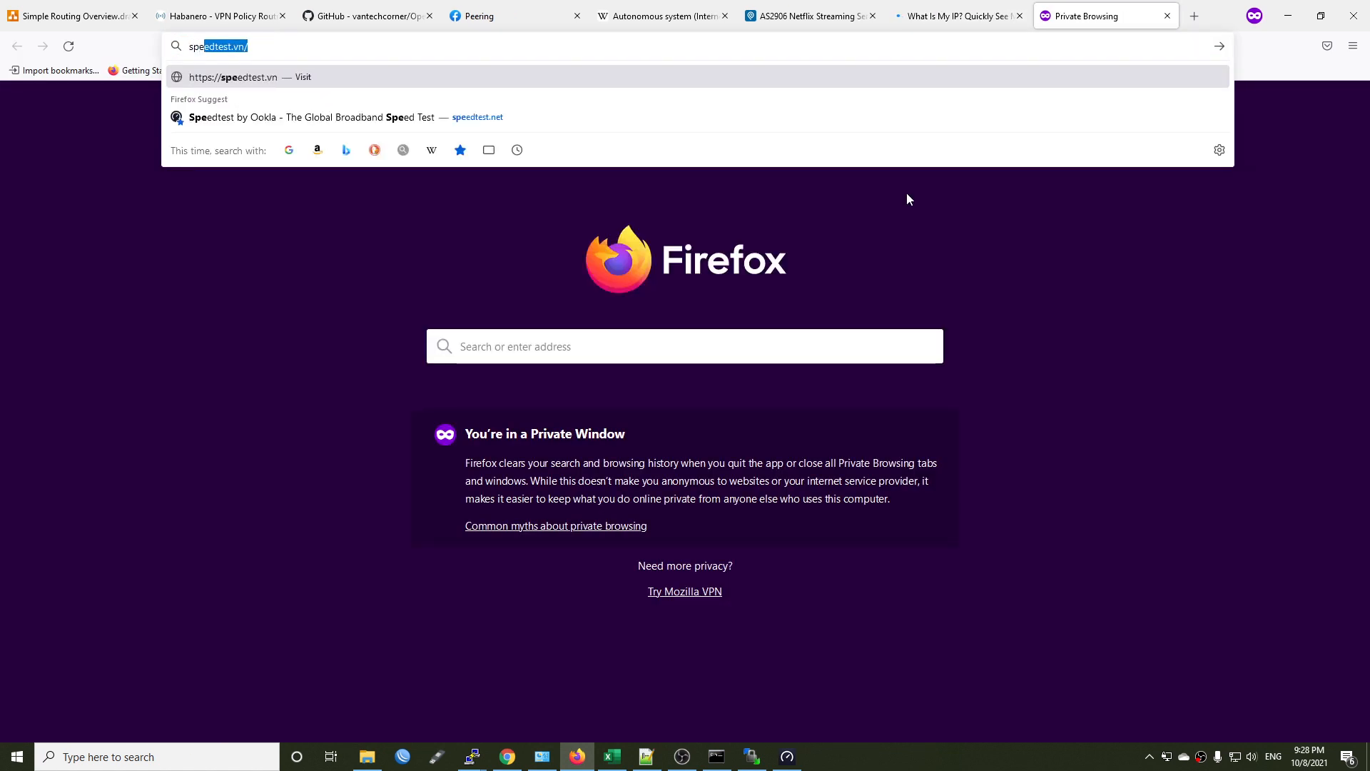
pyautogui.press('Down')
pyautogui.press('Return')
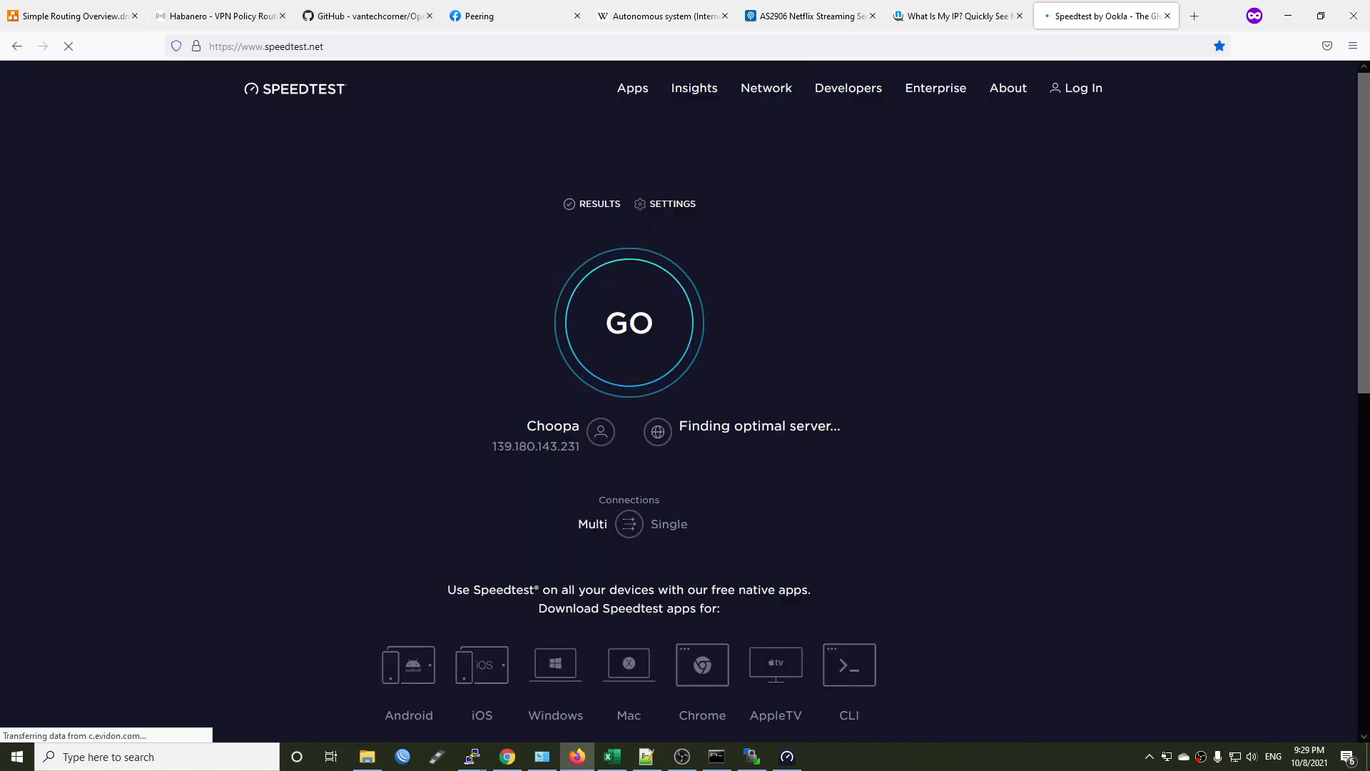
pyautogui.moveTo(500, 442); pyautogui.dragTo(586, 447)
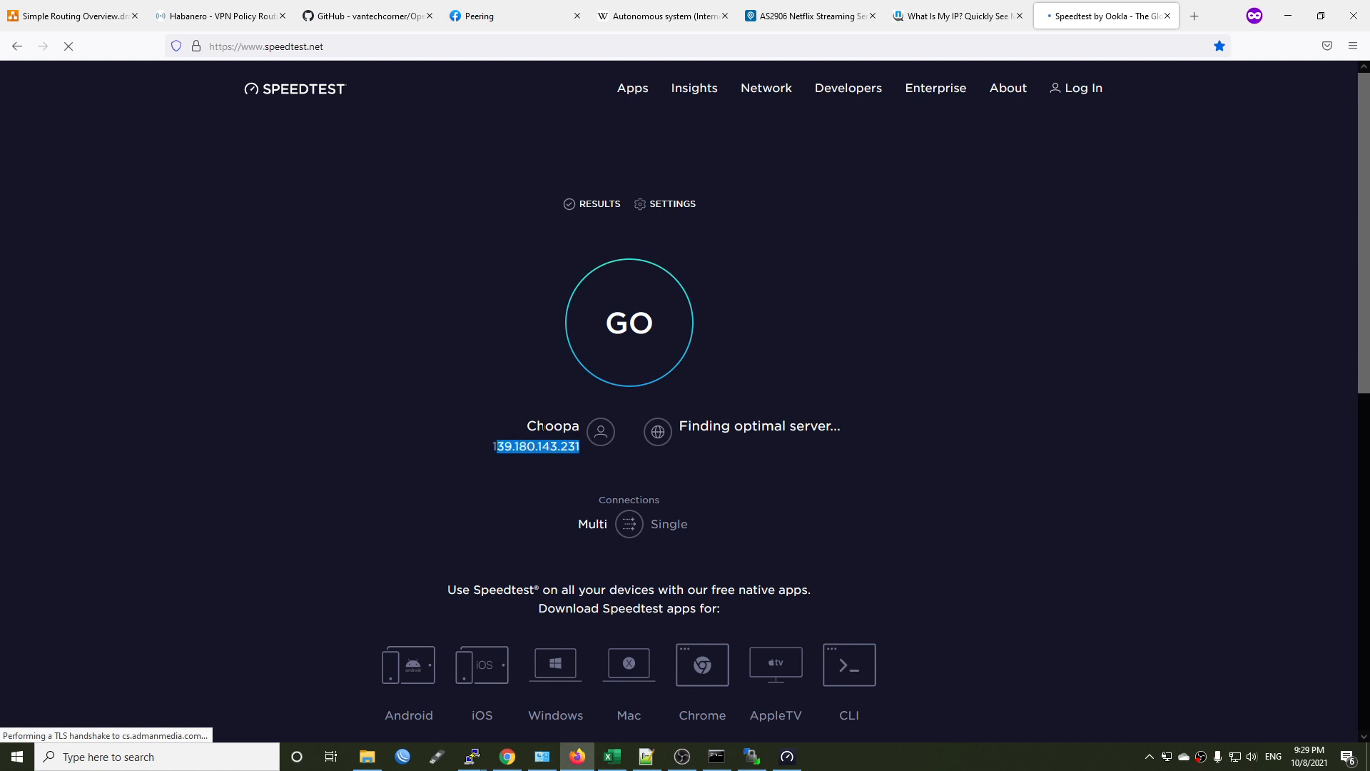
pyautogui.doubleClick(536, 446)
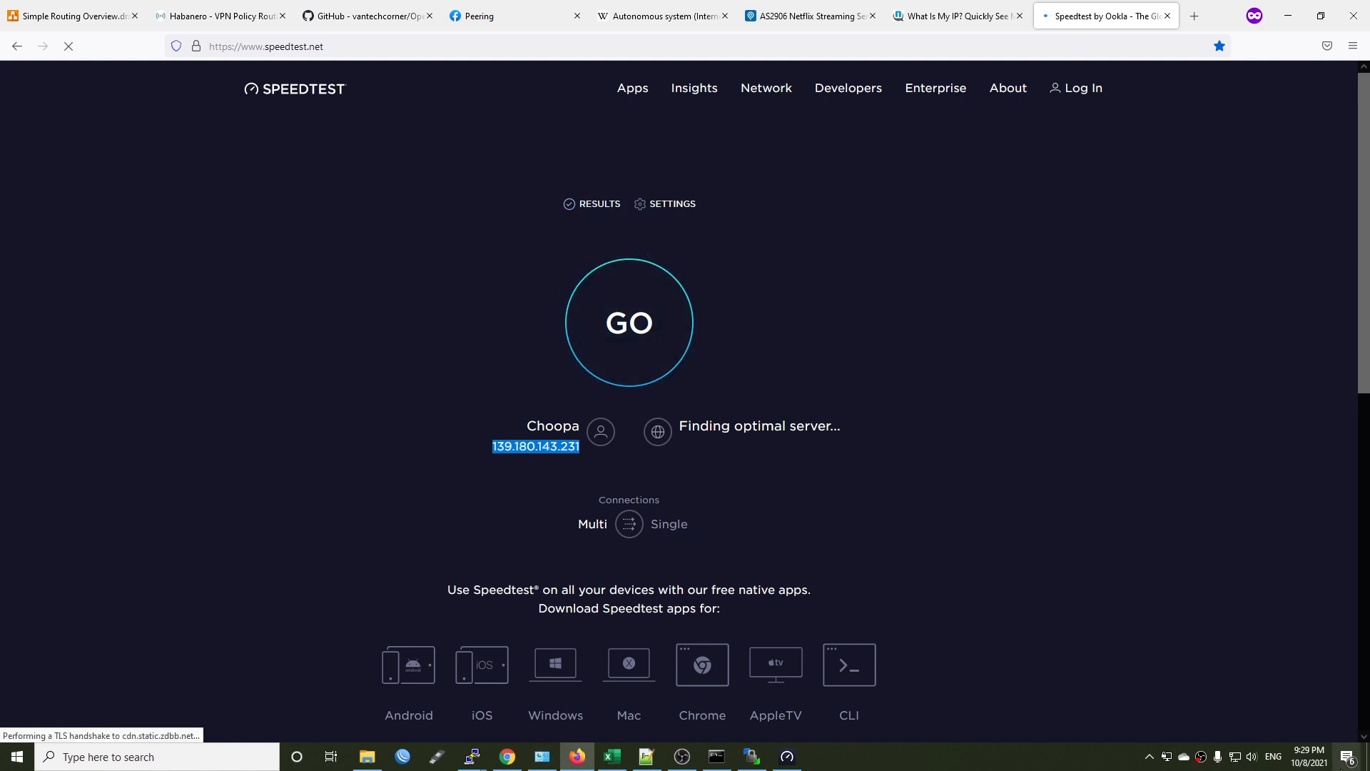
pyautogui.click(949, 517)
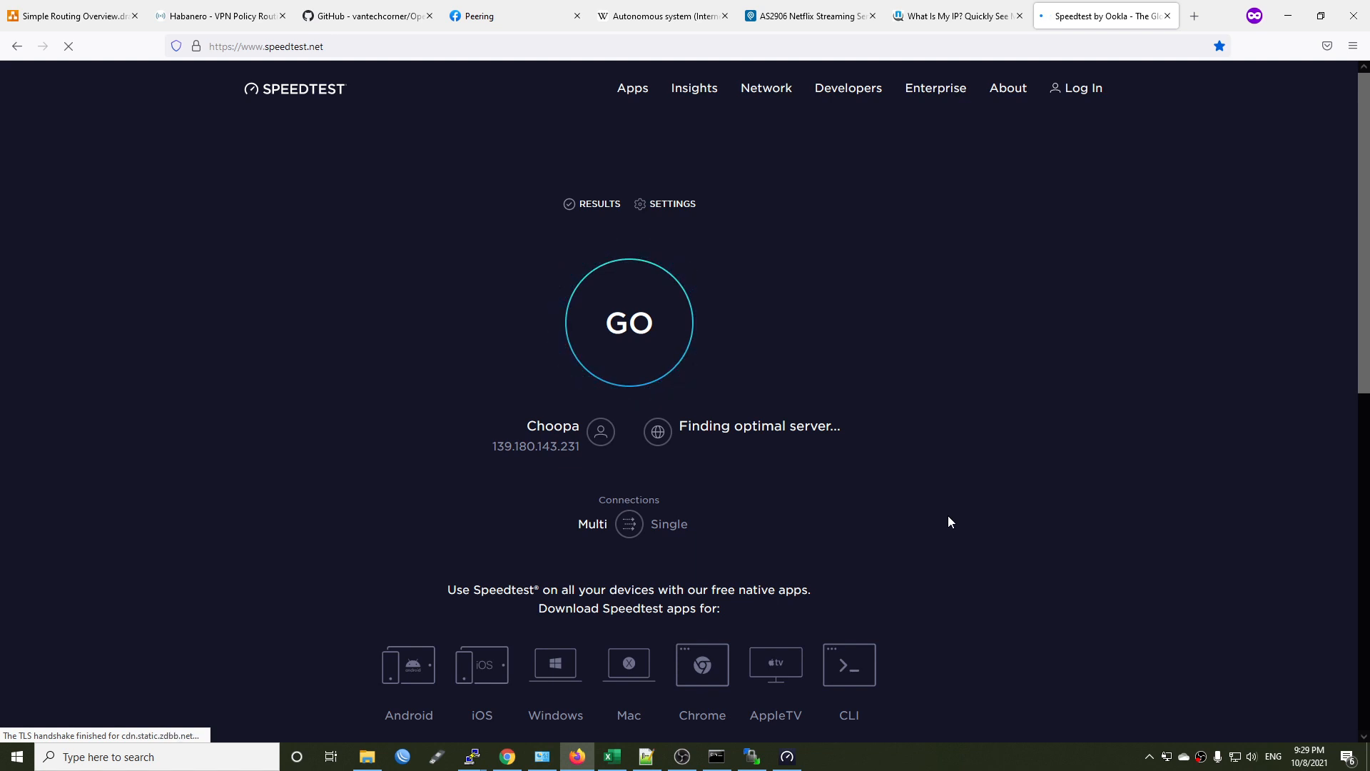
# Run the speed test on speedtest.vn in a new tab, and open youtube.com in another tab.
pyautogui.click(1206, 16)
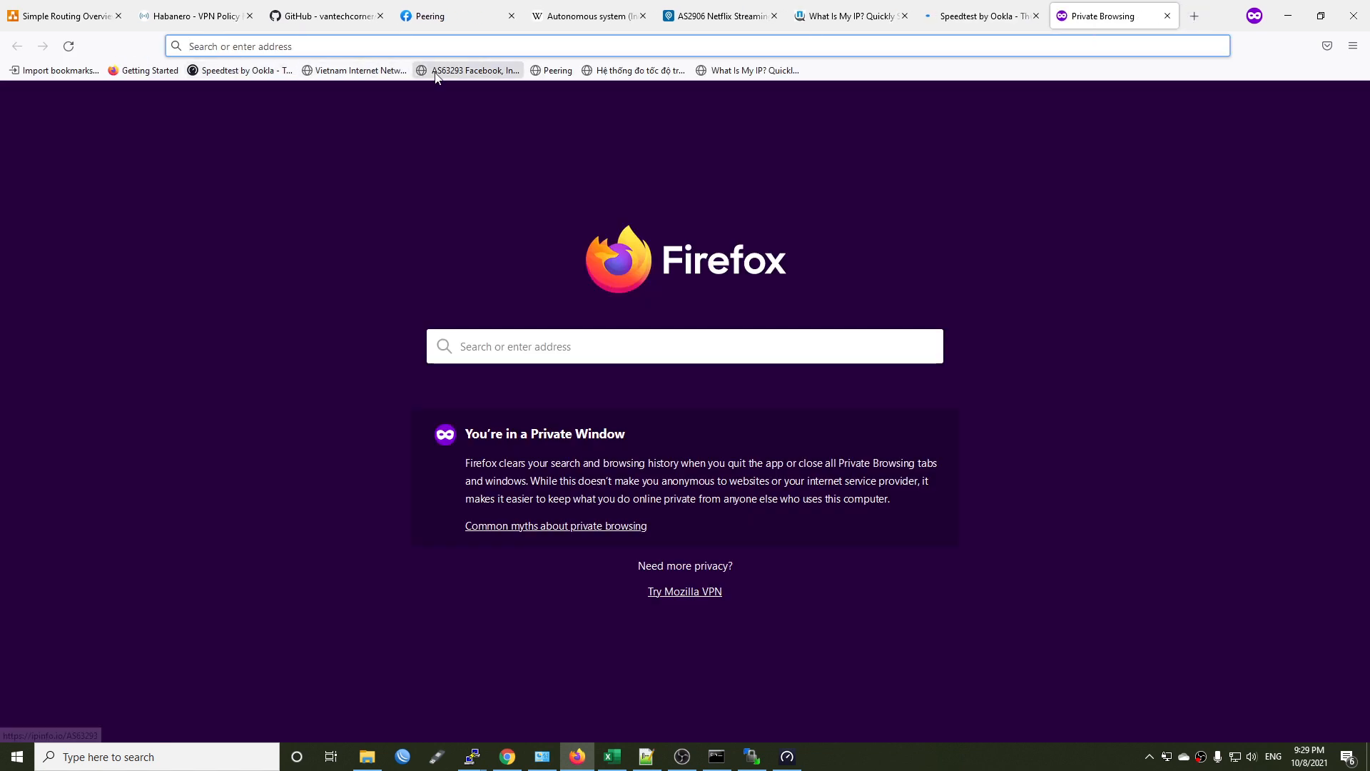
pyautogui.click(639, 71)
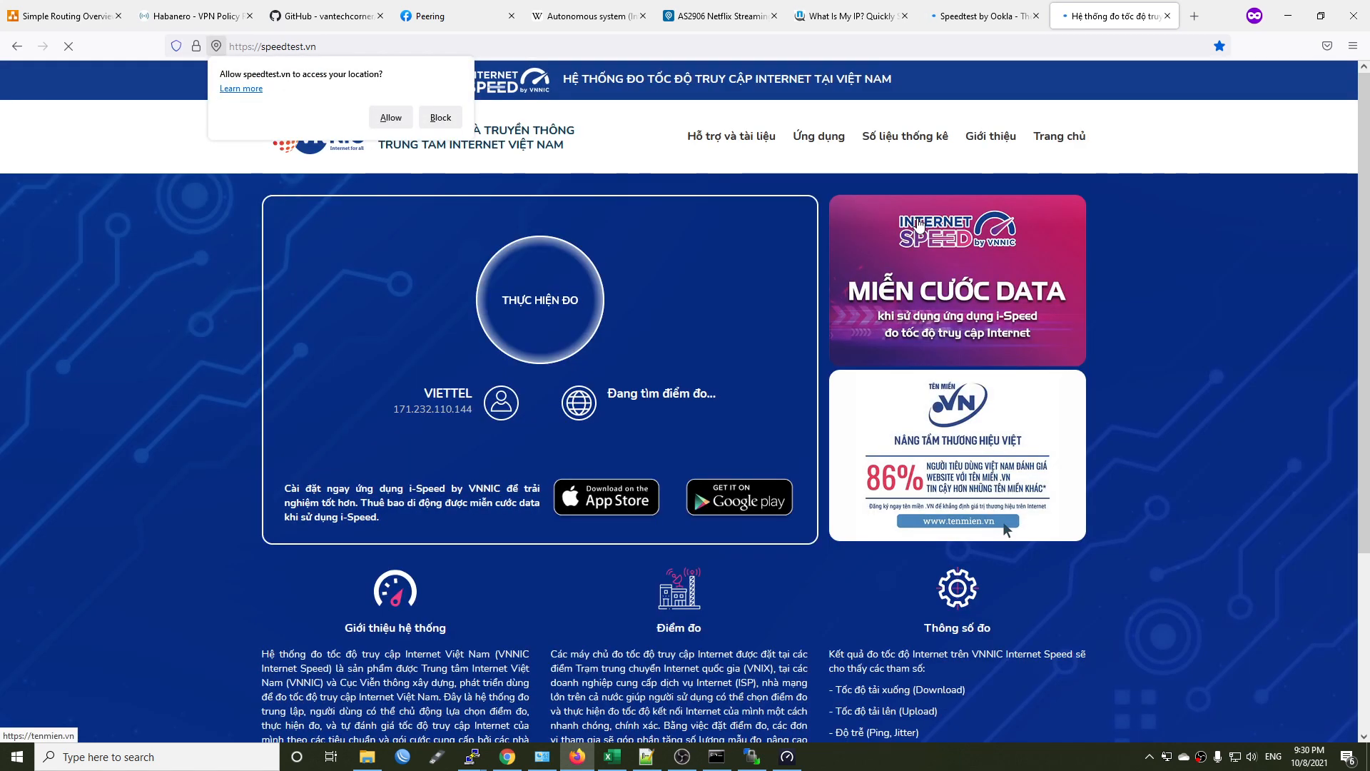
pyautogui.click(554, 325)
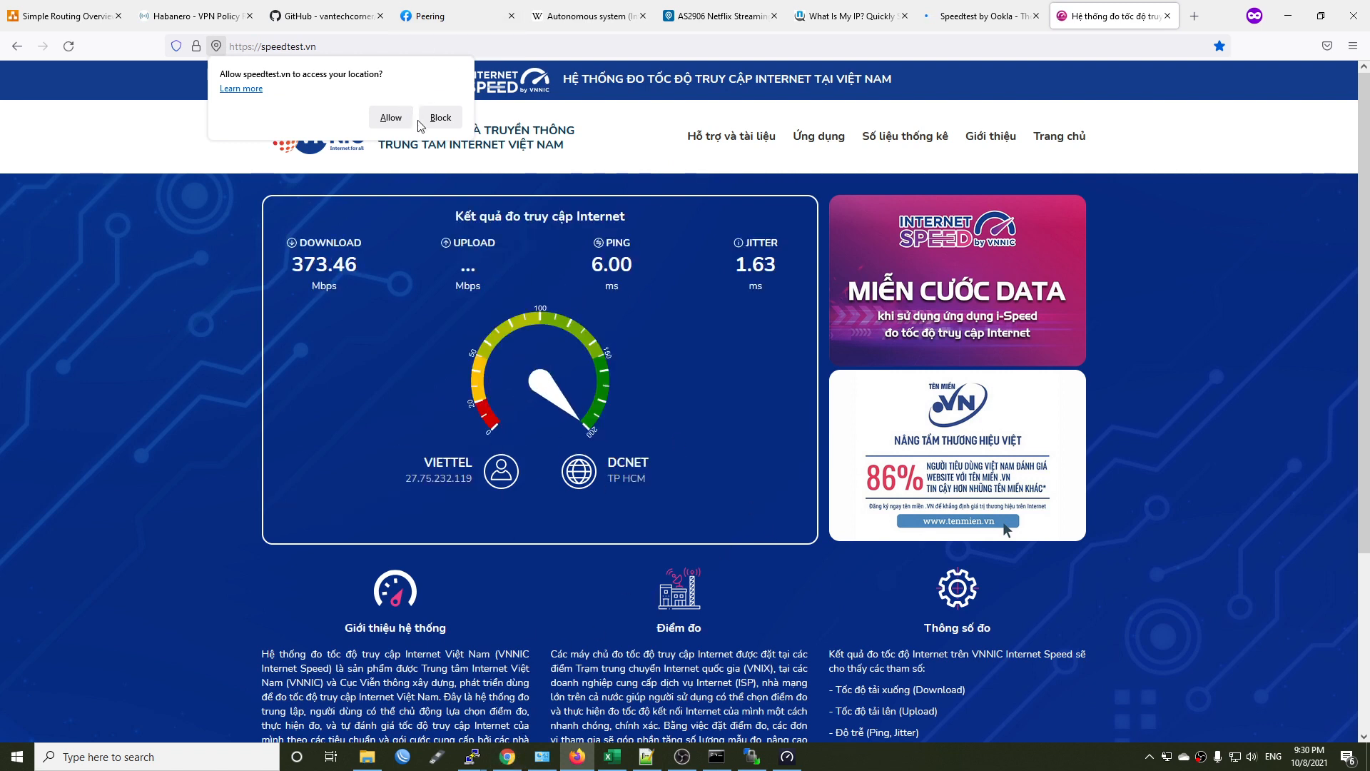
pyautogui.click(1202, 21)
pyautogui.write('youtube.com')
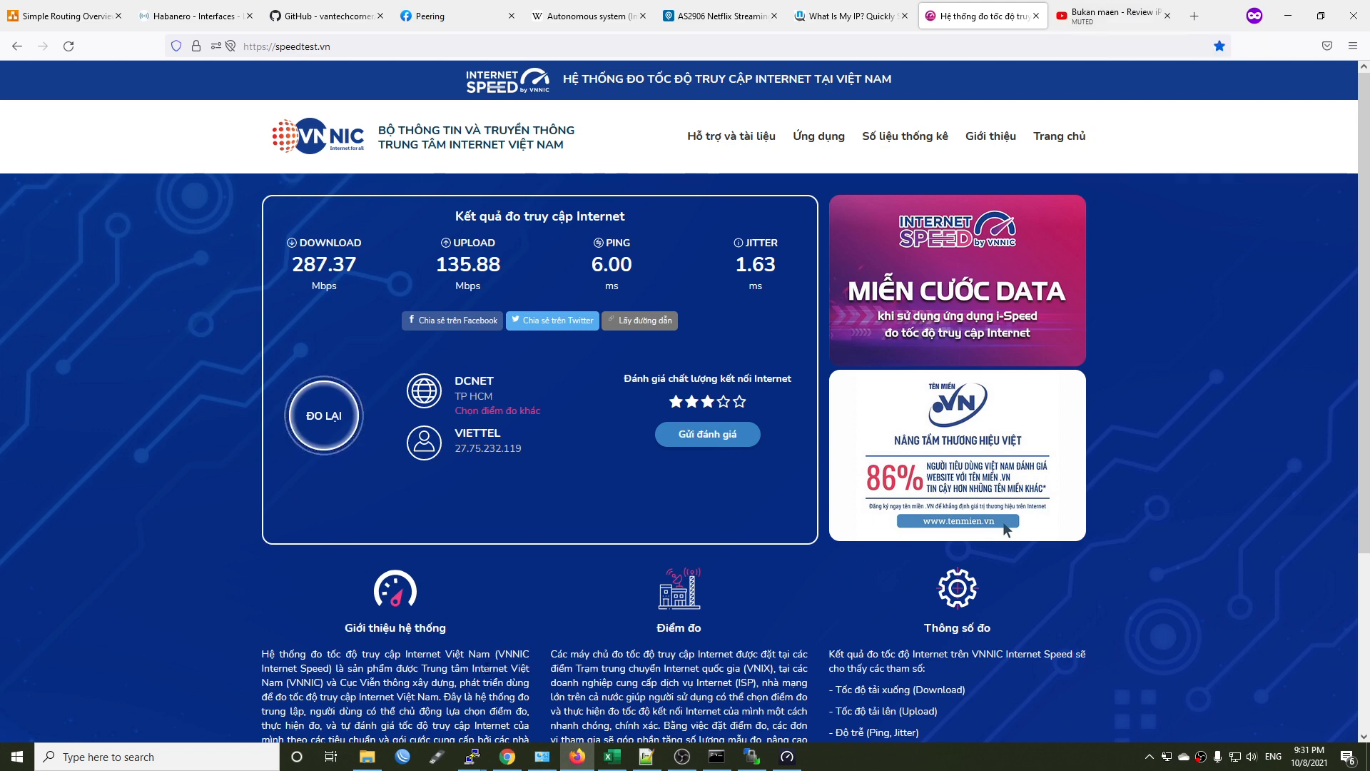
# Switch to the router's root SSH terminal, clear the screen, and start the bmon bandwidth monitor.
pyautogui.moveTo(483, 766)
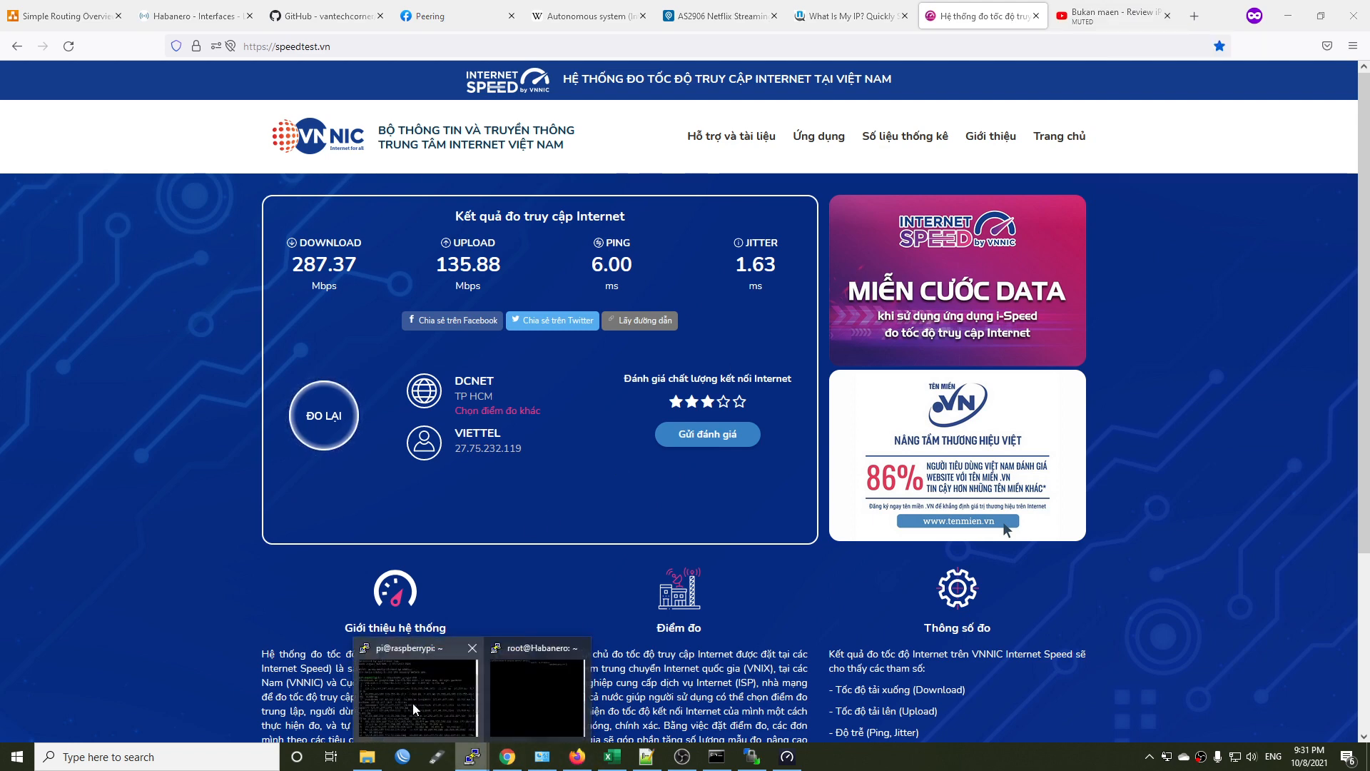
pyautogui.click(526, 700)
pyautogui.press('Return')
pyautogui.write('clear')
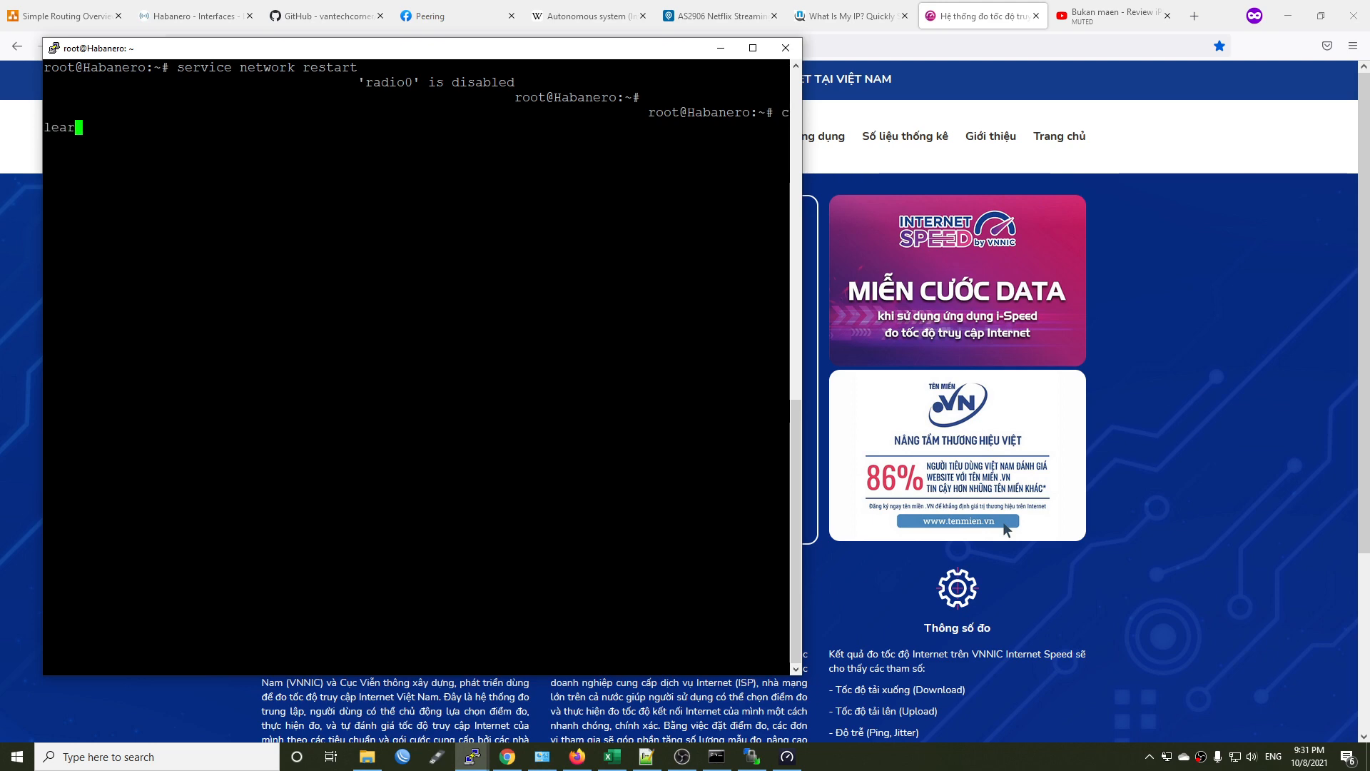
pyautogui.press('Return')
pyautogui.write('bmon')
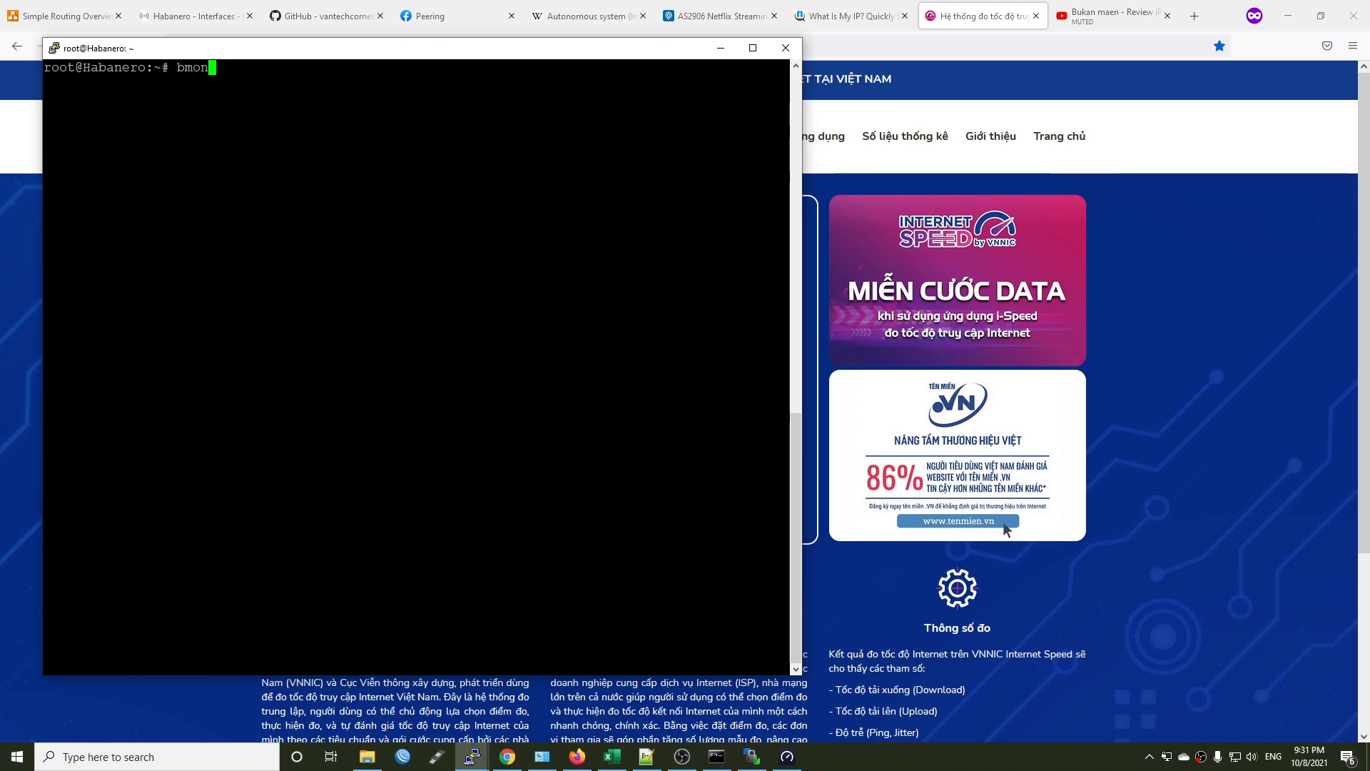
pyautogui.press('Return')
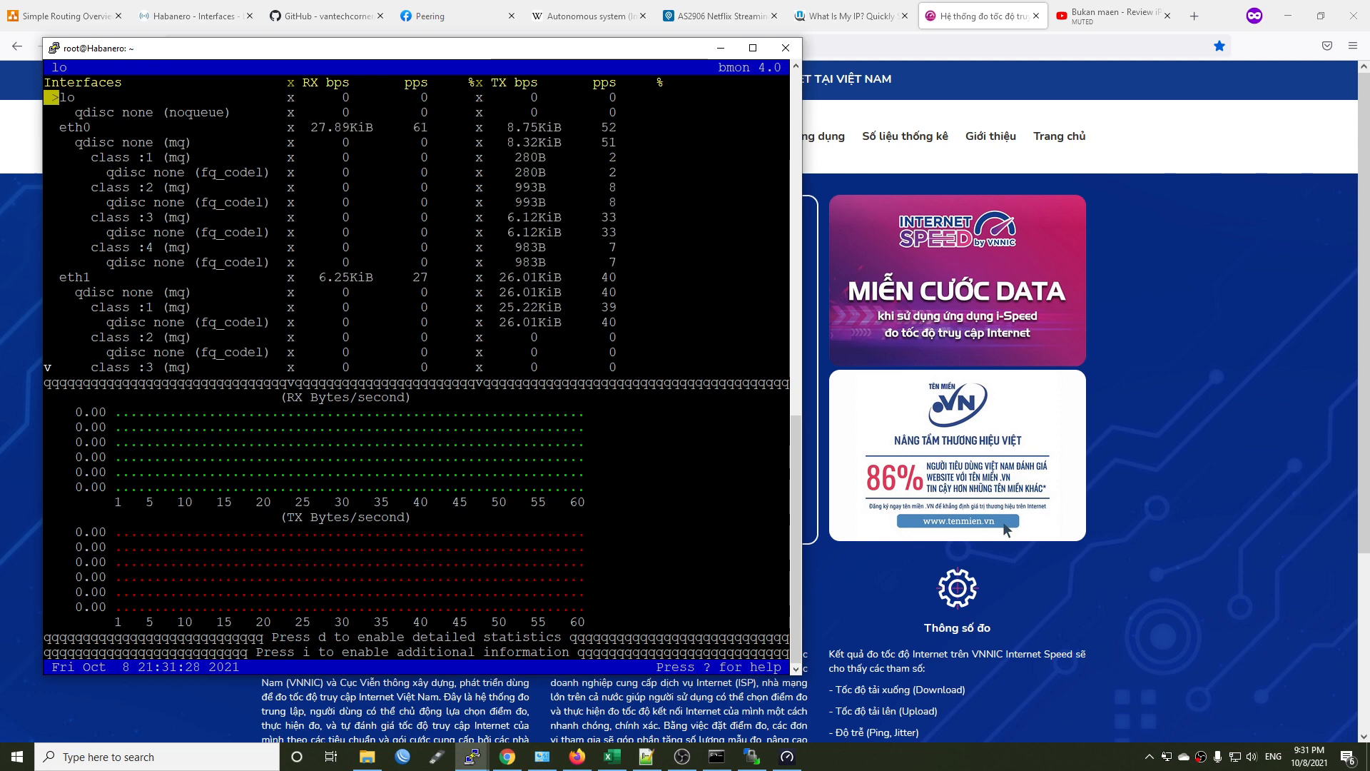
# Examine the bmon interface list down to wg and compare the traffic on eth1, br-lan and wg.
pyautogui.press('Down')
pyautogui.press('Down')
pyautogui.press('Down')
pyautogui.press('Down')
pyautogui.press('Down')
pyautogui.press('Down')
pyautogui.press('Down')
pyautogui.press('Down')
pyautogui.press('Down')
pyautogui.press('Down')
pyautogui.press('Down')
pyautogui.press('Down')
pyautogui.press('Down')
pyautogui.press('Down')
pyautogui.press('Down')
pyautogui.press('Down')
pyautogui.press('Down')
pyautogui.press('Down')
pyautogui.press('Down')
pyautogui.press('Down')
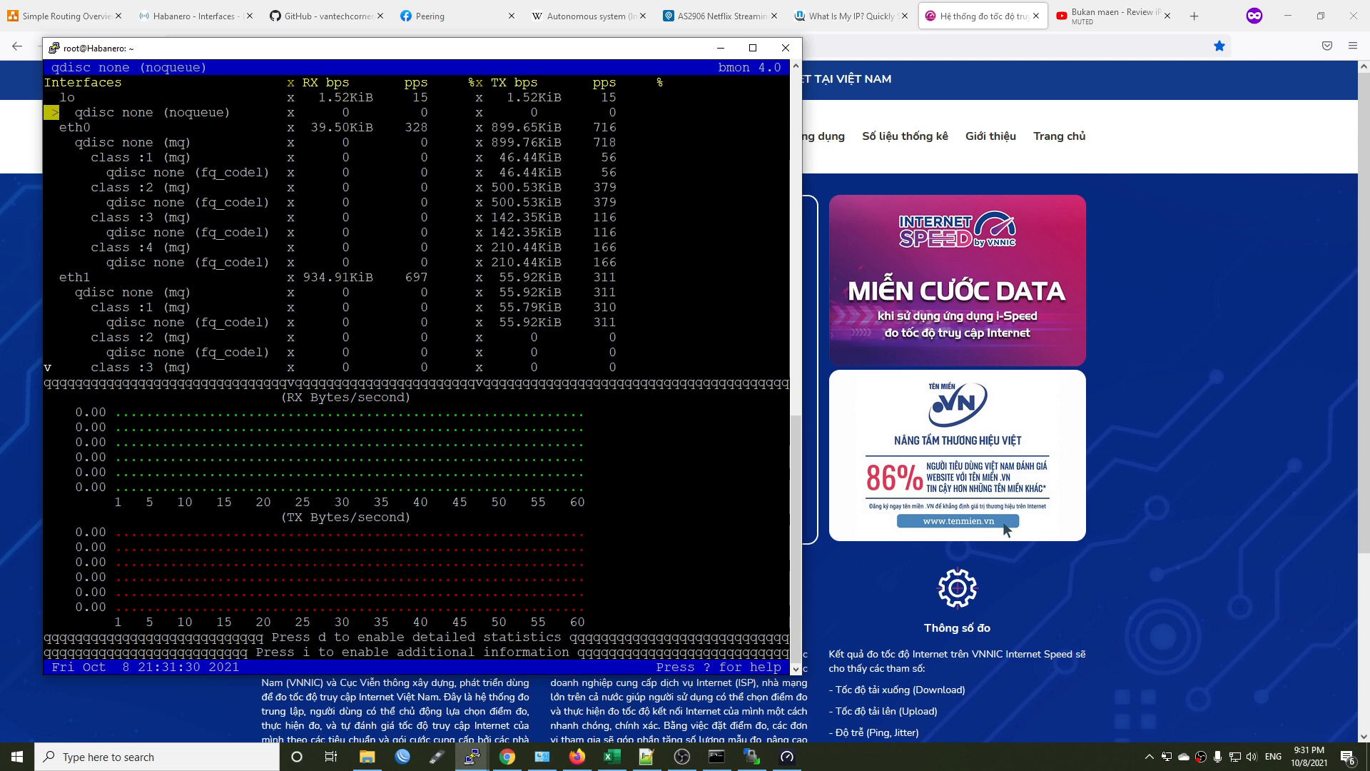
pyautogui.press('Down')
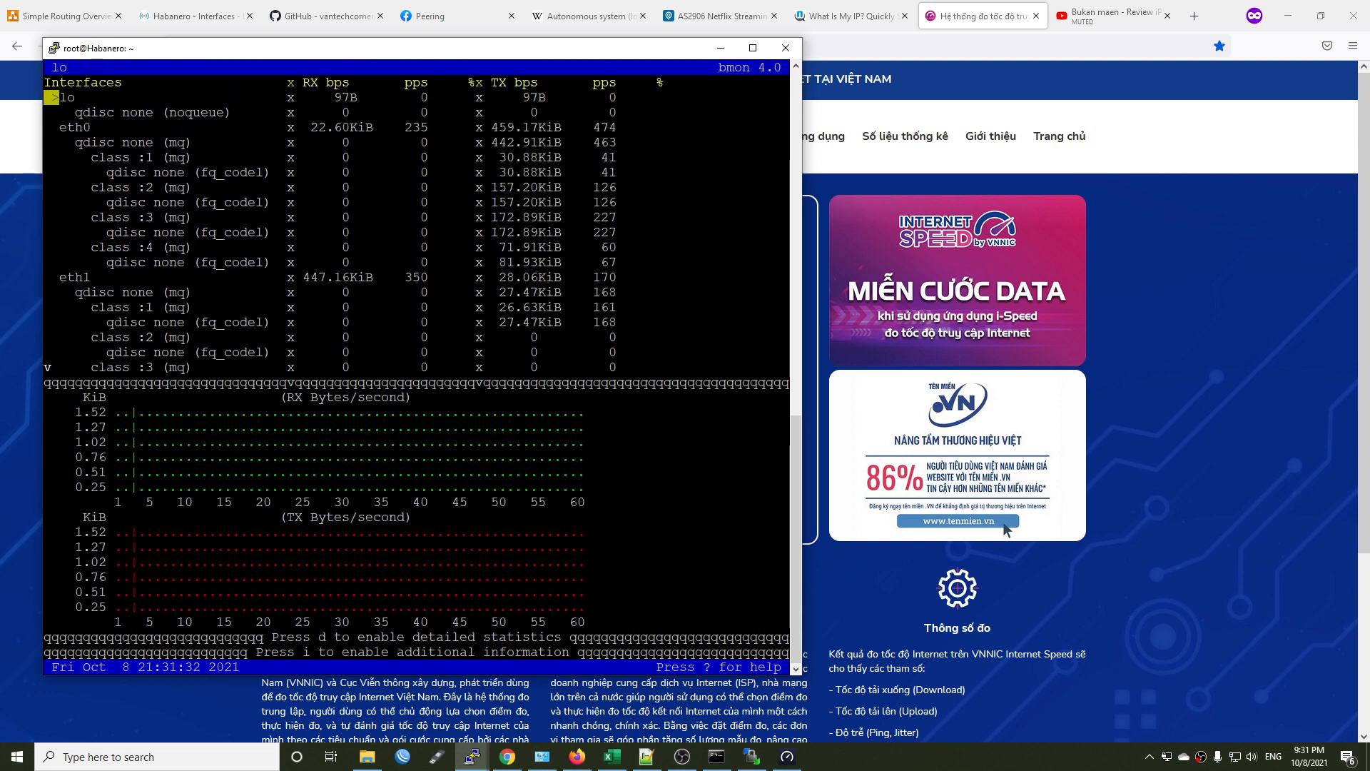
pyautogui.press('Up')
pyautogui.press('Down')
pyautogui.press('Up')
pyautogui.press('Up')
pyautogui.press('Up')
pyautogui.press('Up')
pyautogui.press('Up')
pyautogui.press('Up')
pyautogui.press('Up')
pyautogui.press('Up')
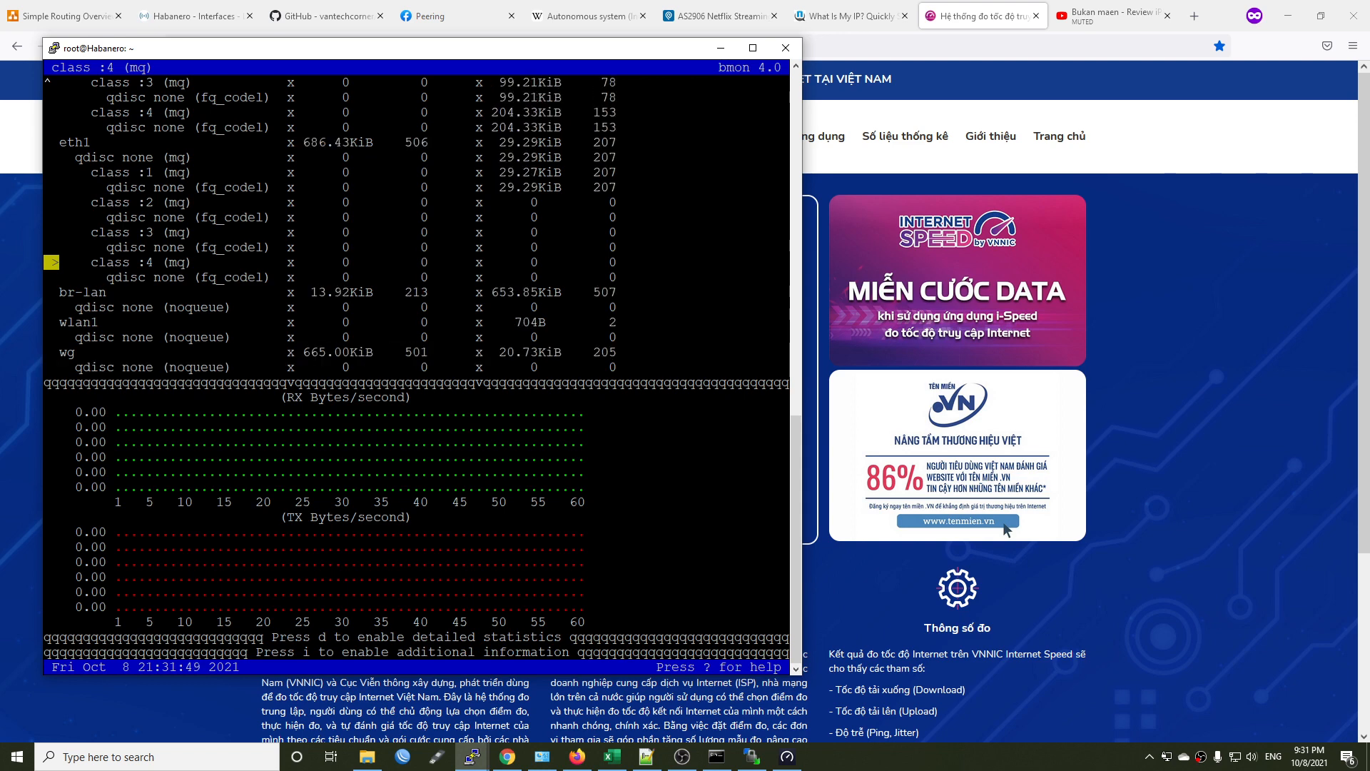
# Replace the YouTube tab with one for vnexpress.net, and play the lead video in its Video section.
pyautogui.click(1225, 239)
pyautogui.click(1172, 23)
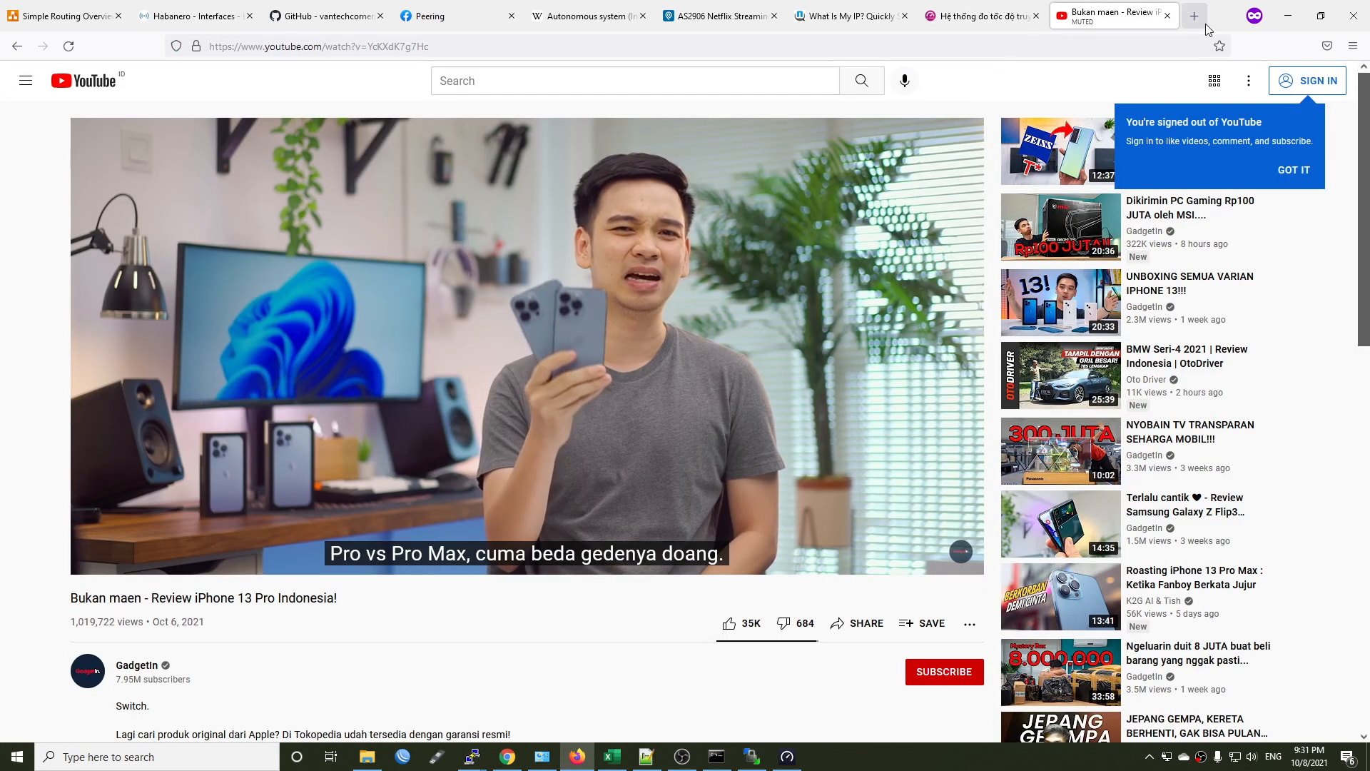
pyautogui.click(1167, 15)
pyautogui.hotkey('ctrl', 't')
pyautogui.write('vn')
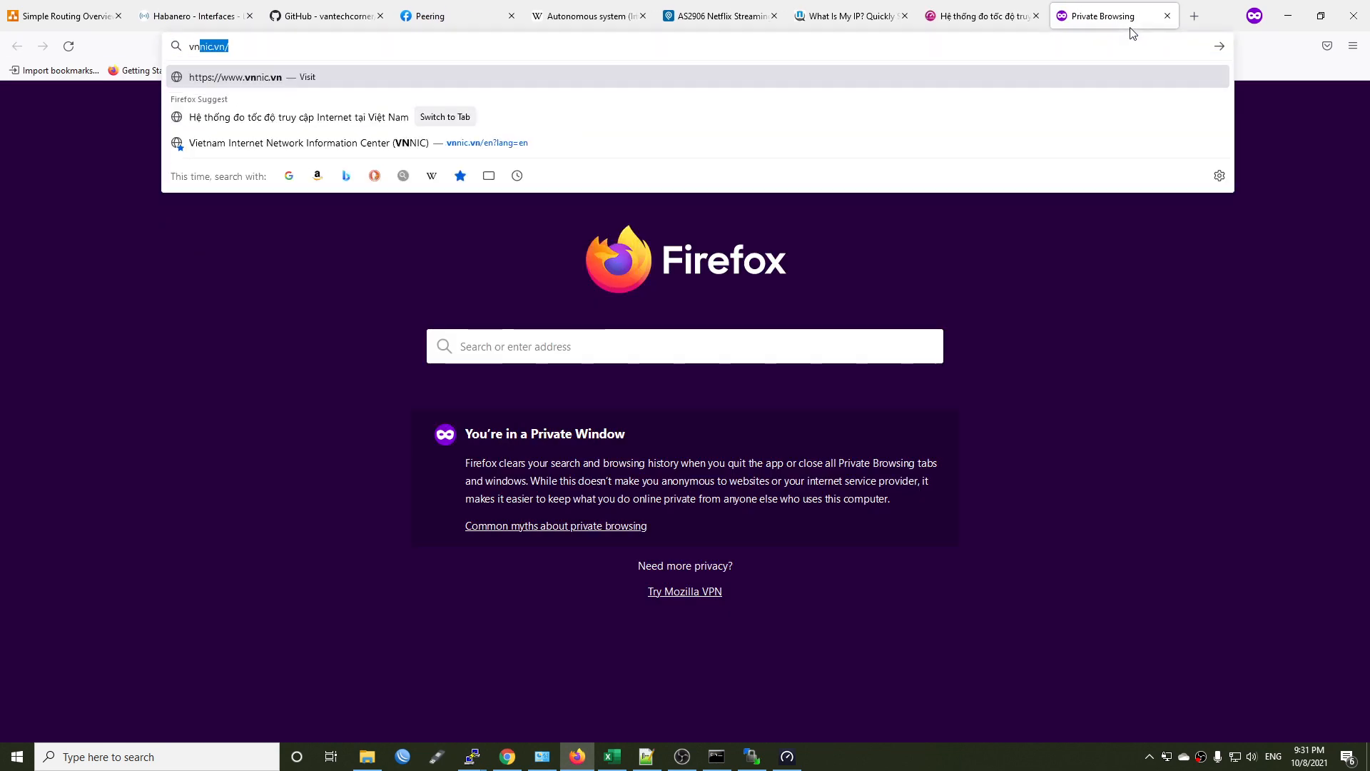
pyautogui.write('express.n')
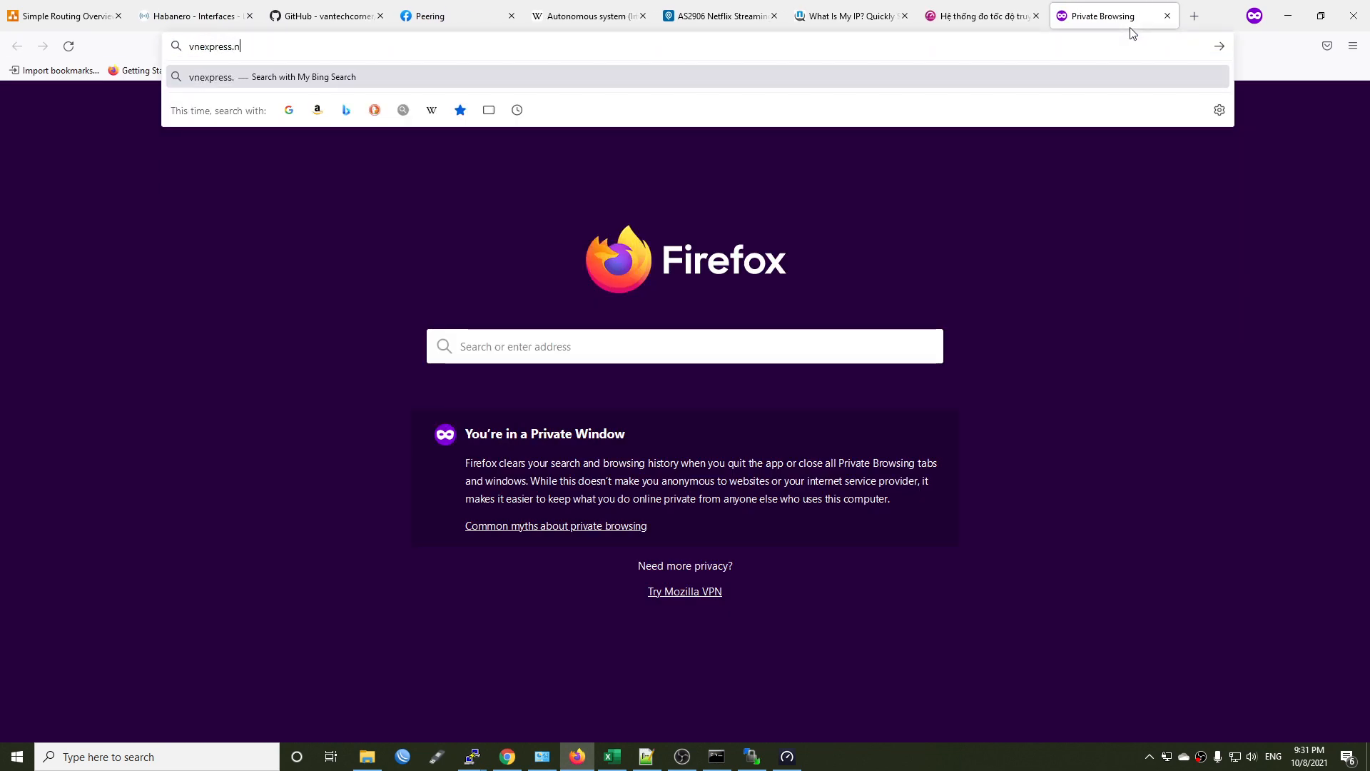
pyautogui.write('et')
pyautogui.press('Return')
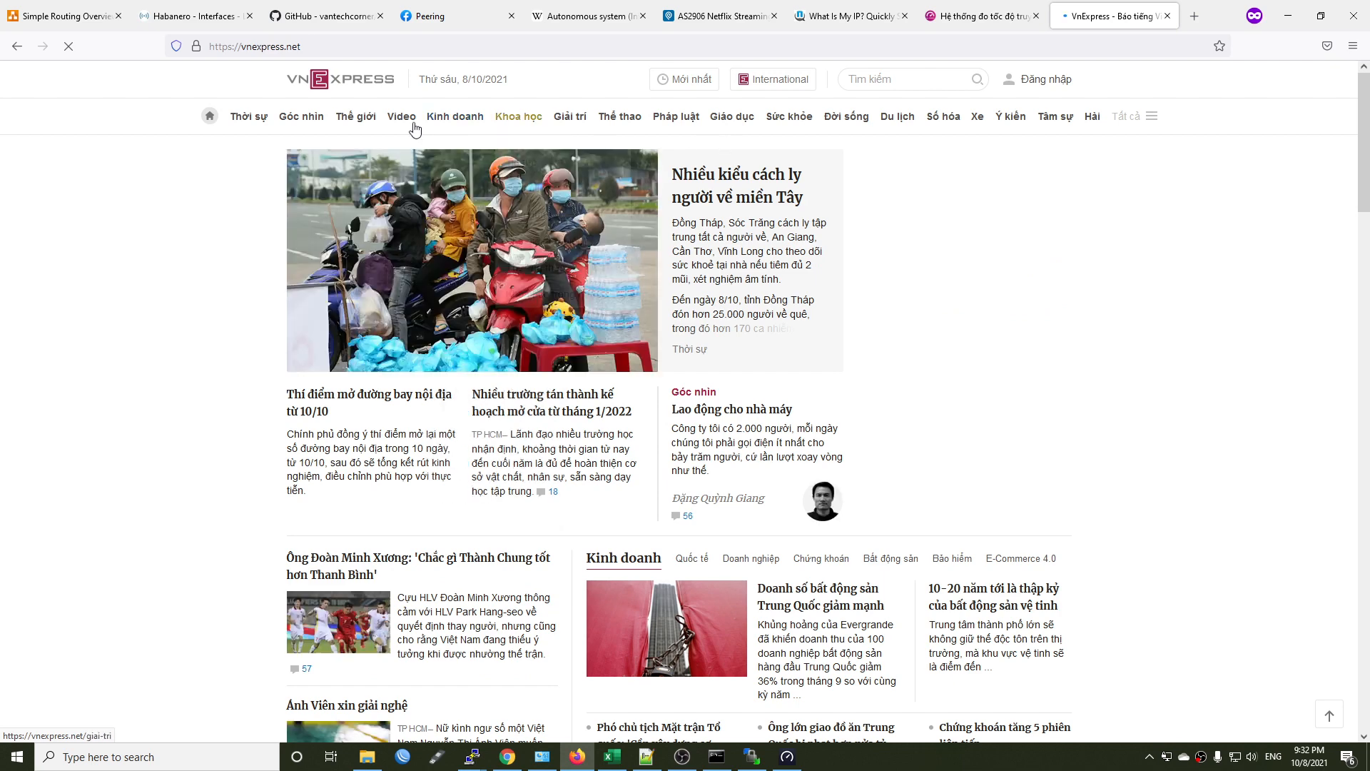
pyautogui.click(398, 118)
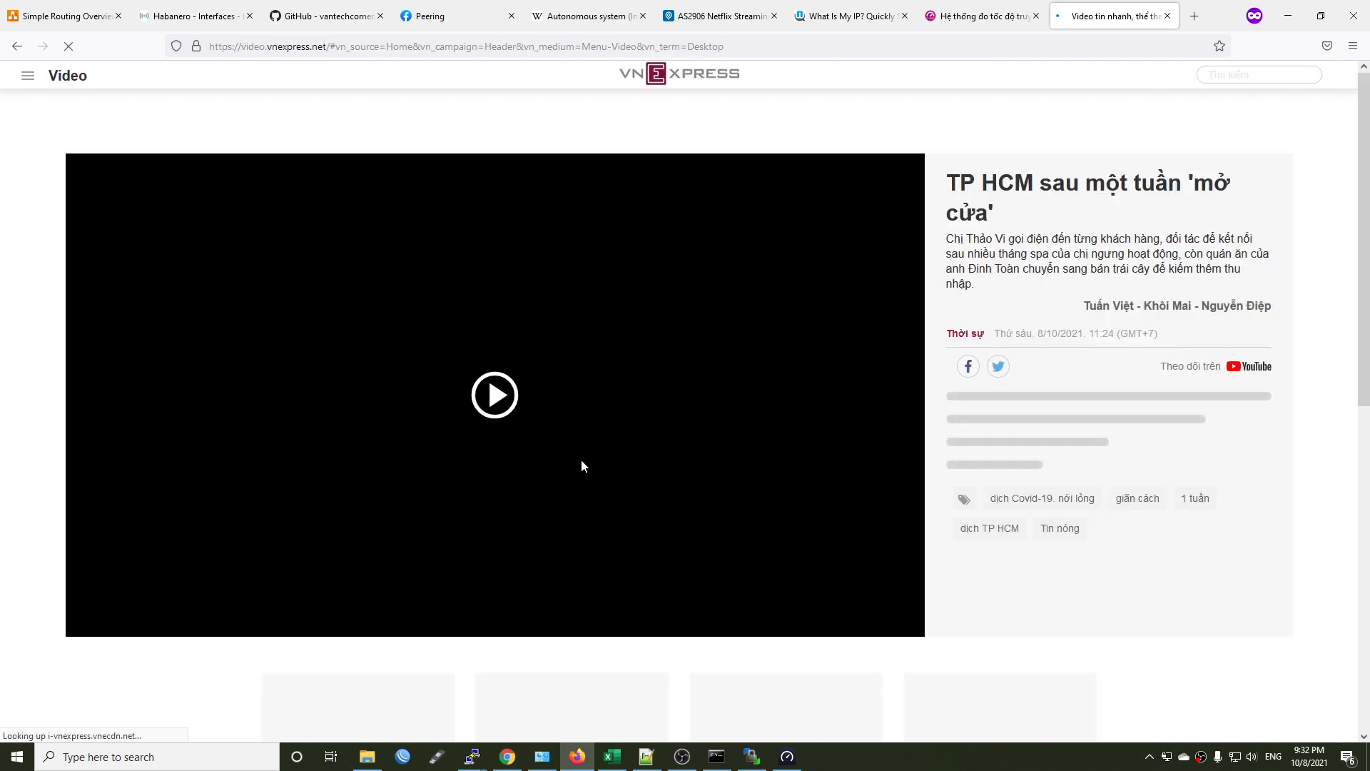
pyautogui.click(490, 401)
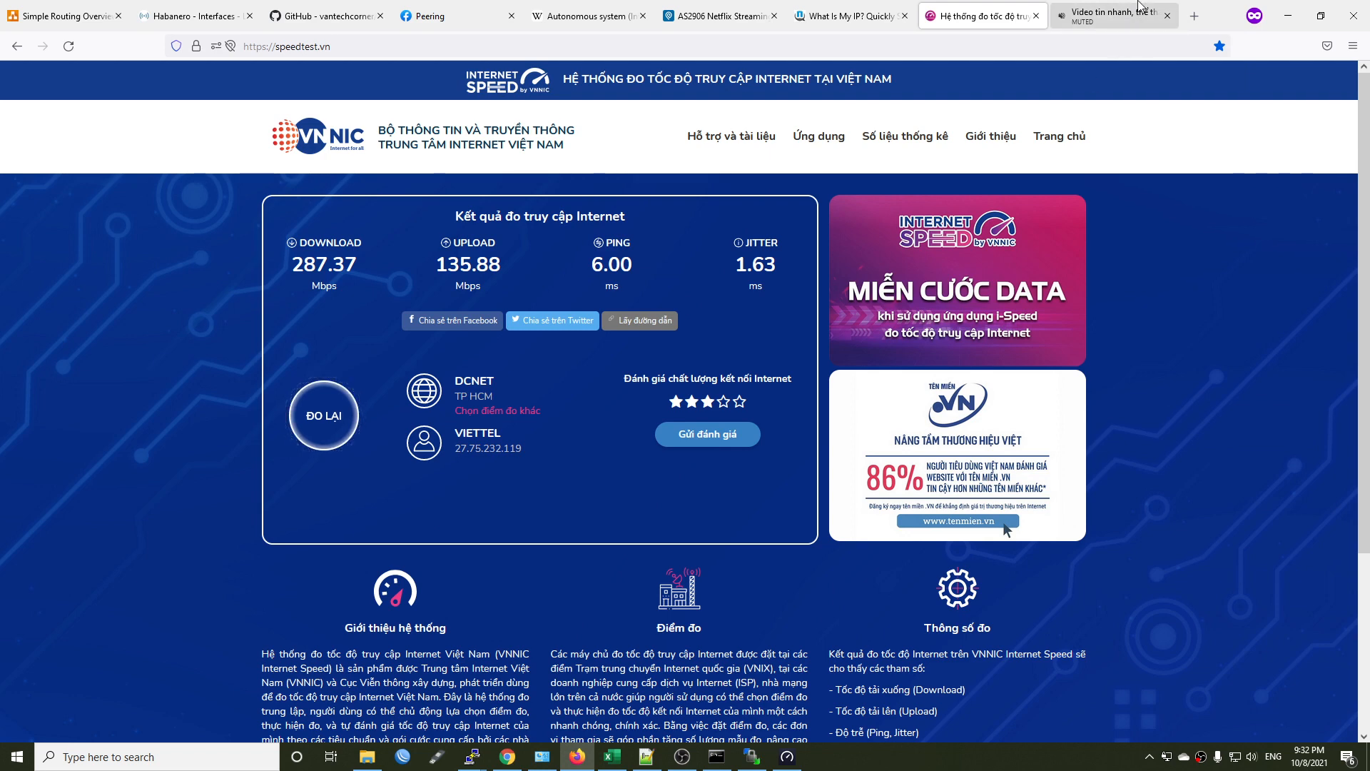
# Return to the router's bmon session and examine the traffic graphs for the eth1 interface.
pyautogui.moveTo(471, 757)
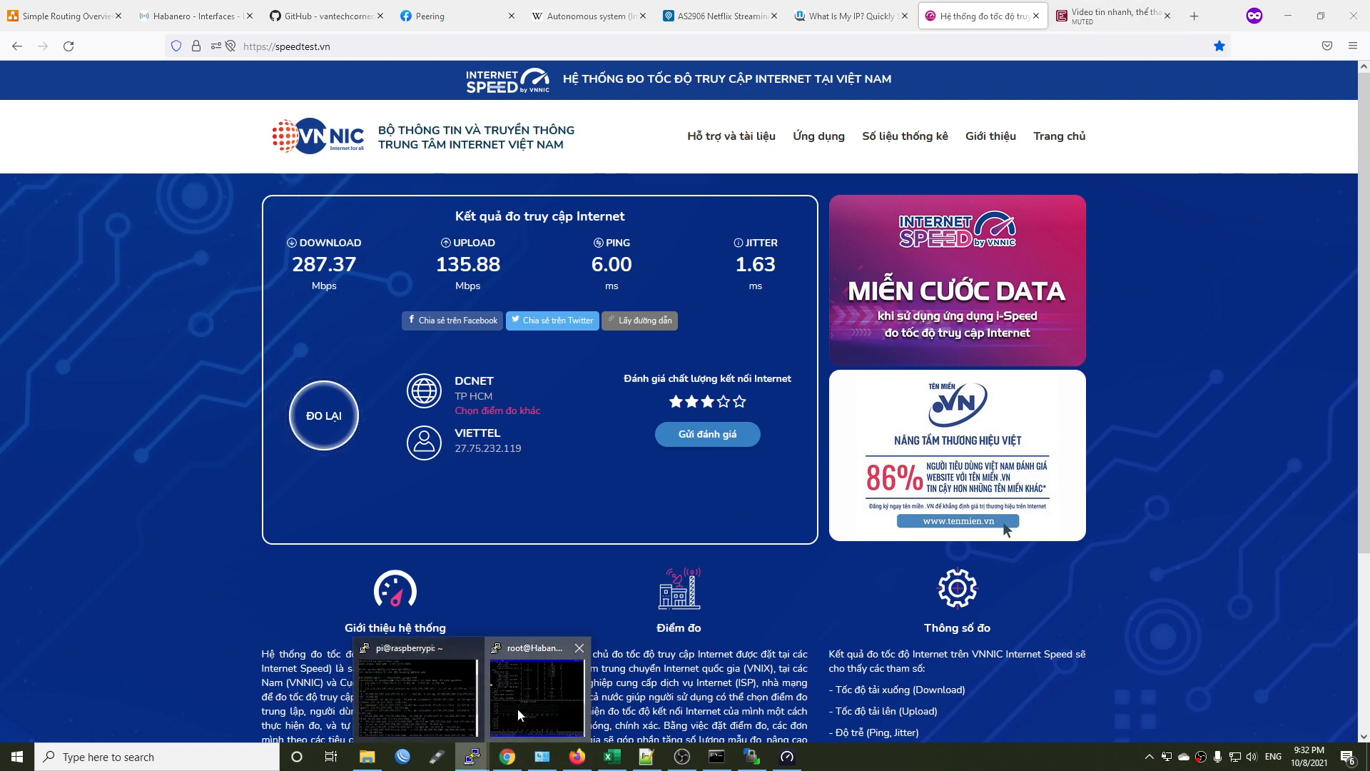
pyautogui.click(543, 700)
pyautogui.scroll(2, 423, 307)
pyautogui.scroll(-2, 423, 307)
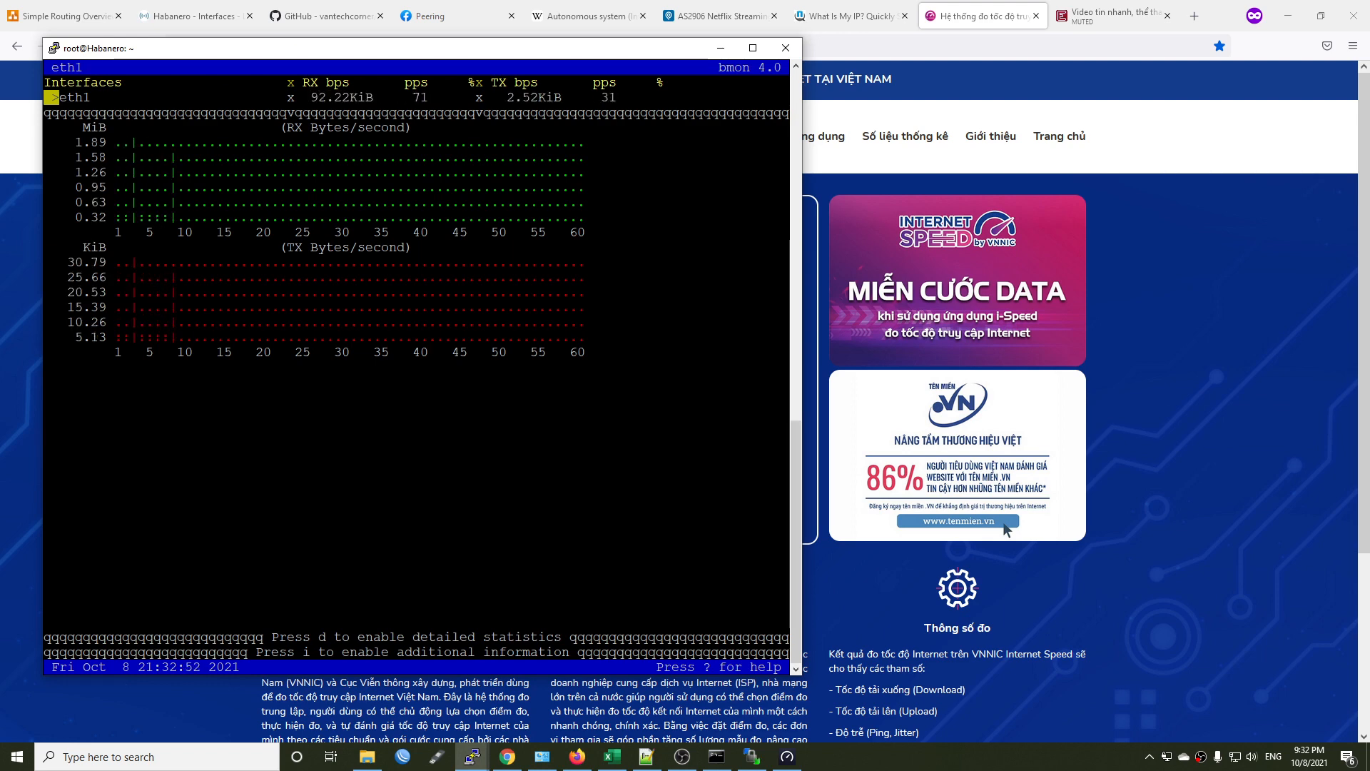
# Review the router's interface statistics and the file list of the OpenWRT-VPN-Policy-Based-Routing GitHub repository, and return to the router page.
pyautogui.click(189, 16)
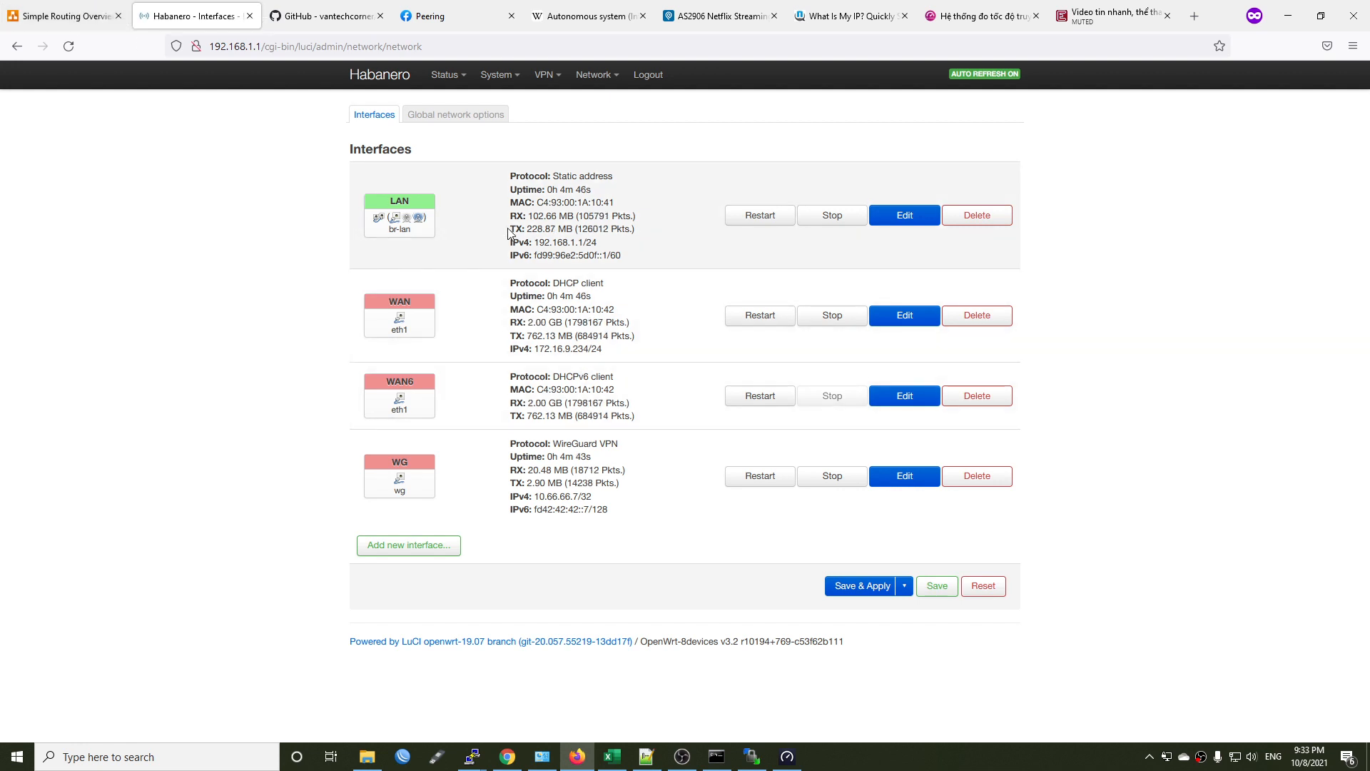
pyautogui.click(325, 16)
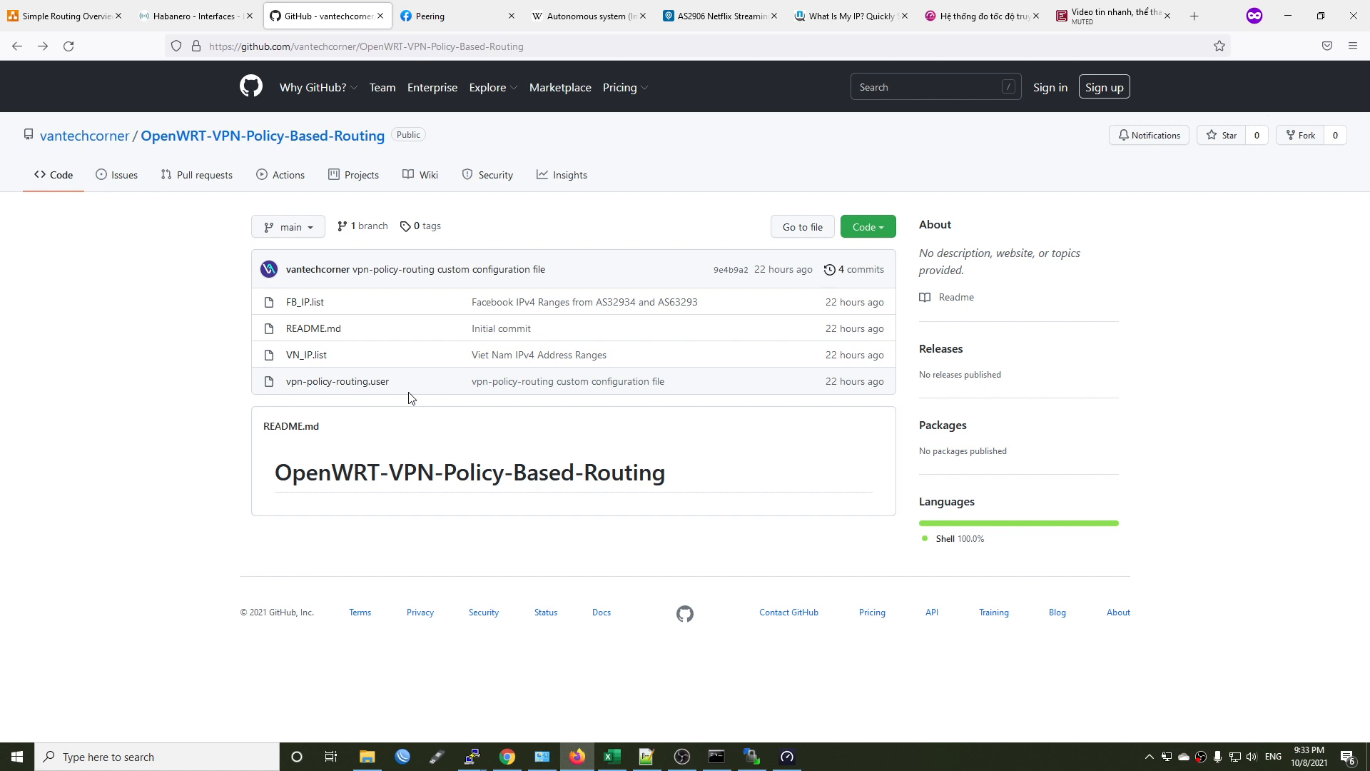
pyautogui.click(194, 10)
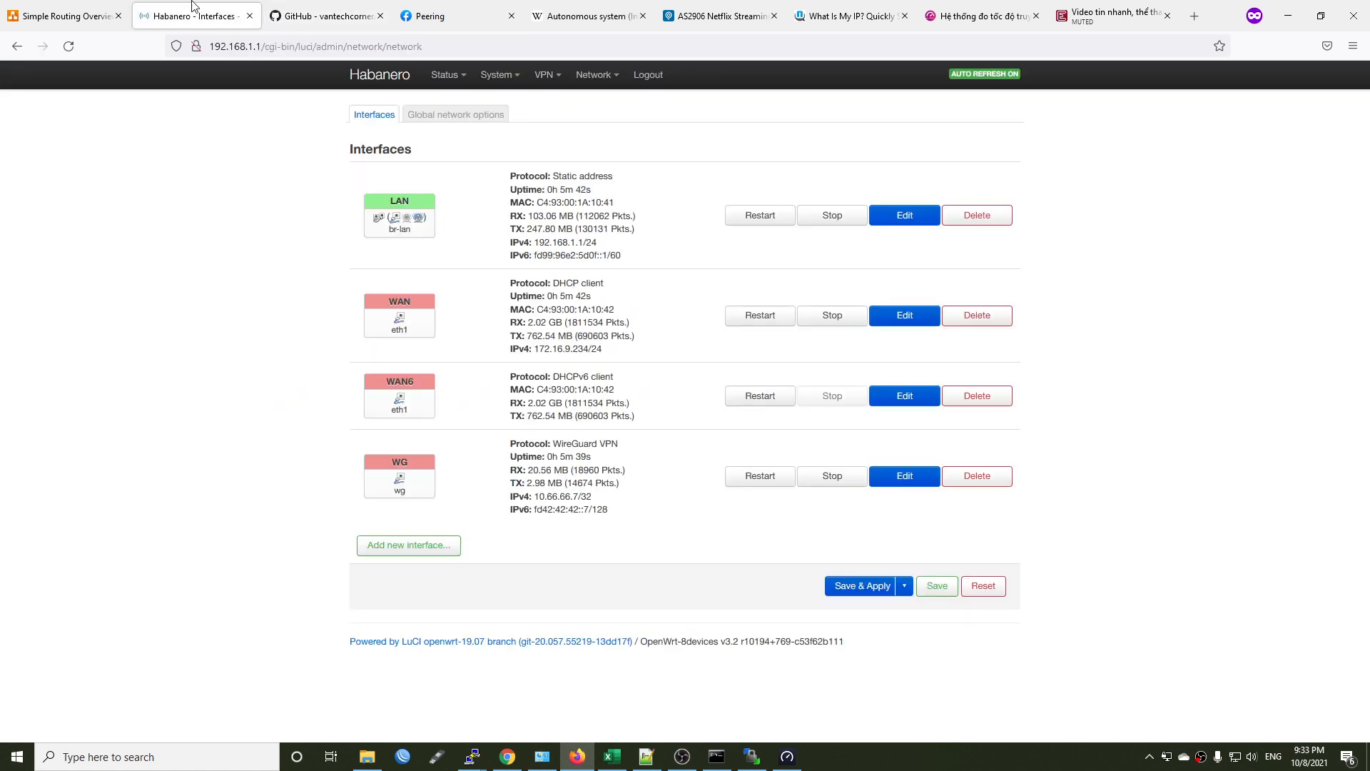
# Open the router's VPN Policy Routing page and add a new blank policy below Pi4.
pyautogui.moveTo(560, 78)
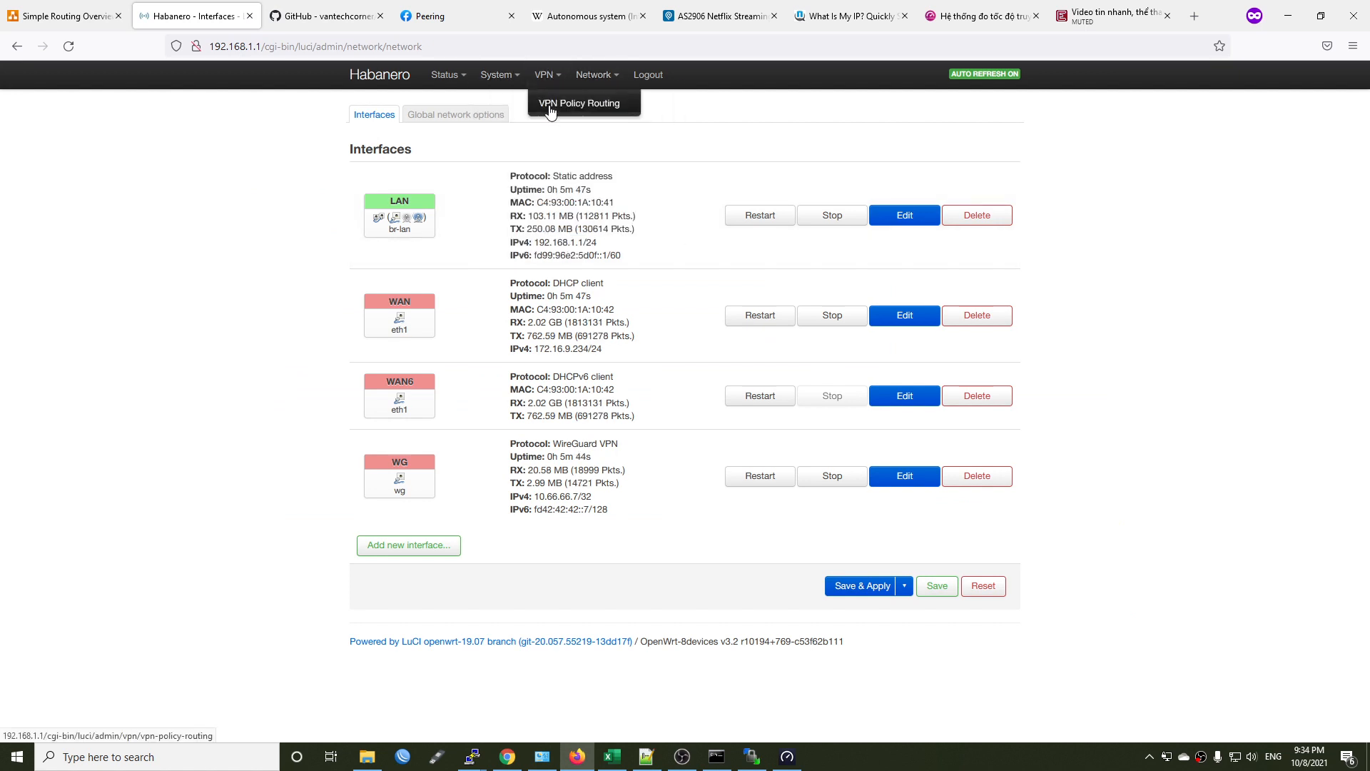
pyautogui.click(551, 111)
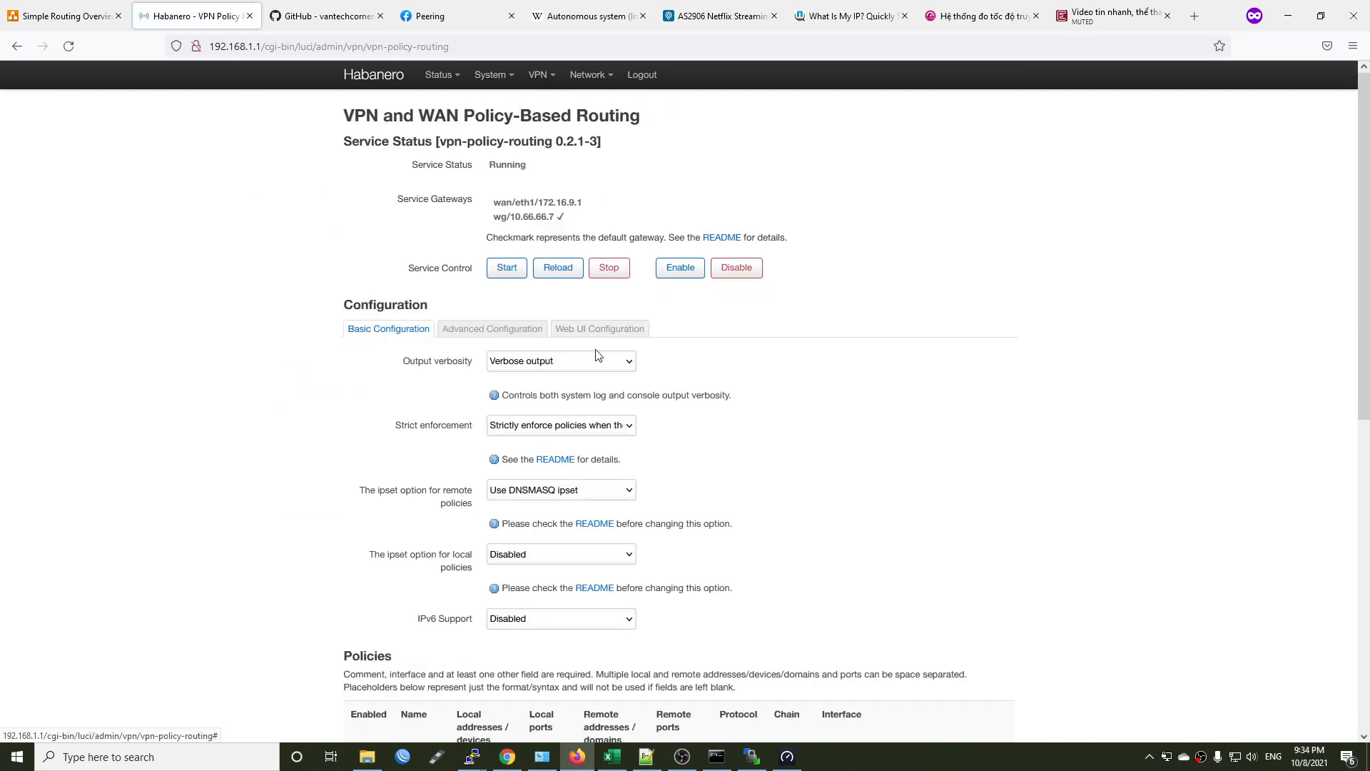
pyautogui.scroll(-7, 835, 409)
pyautogui.click(370, 269)
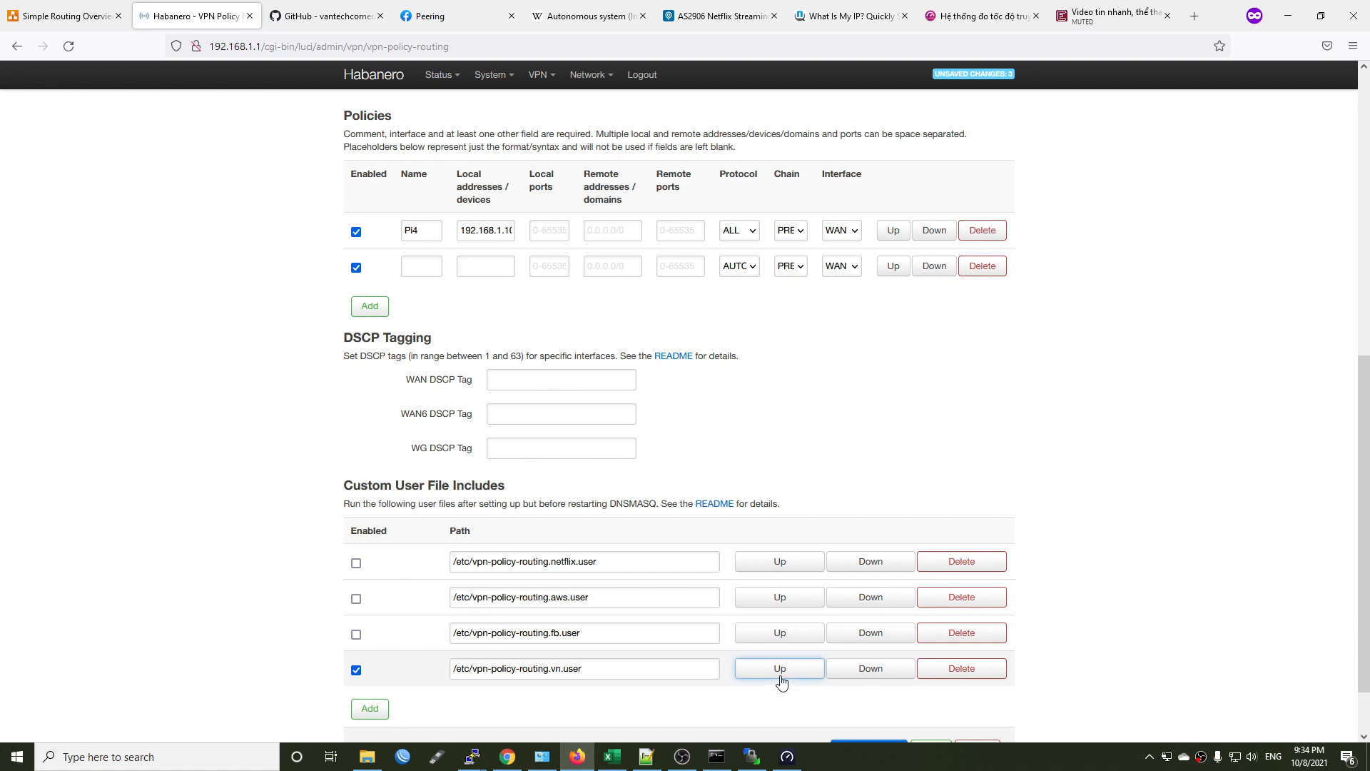
pyautogui.scroll(2, 500, 257)
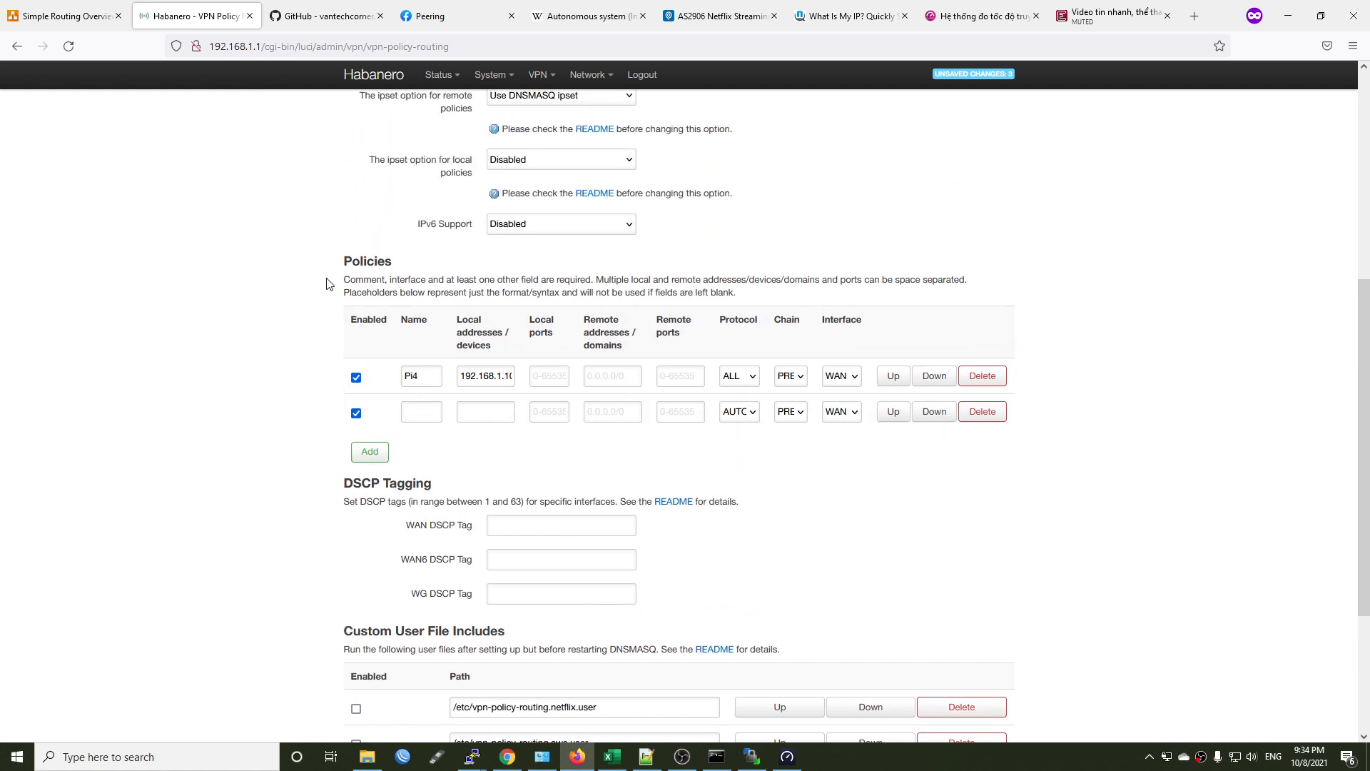